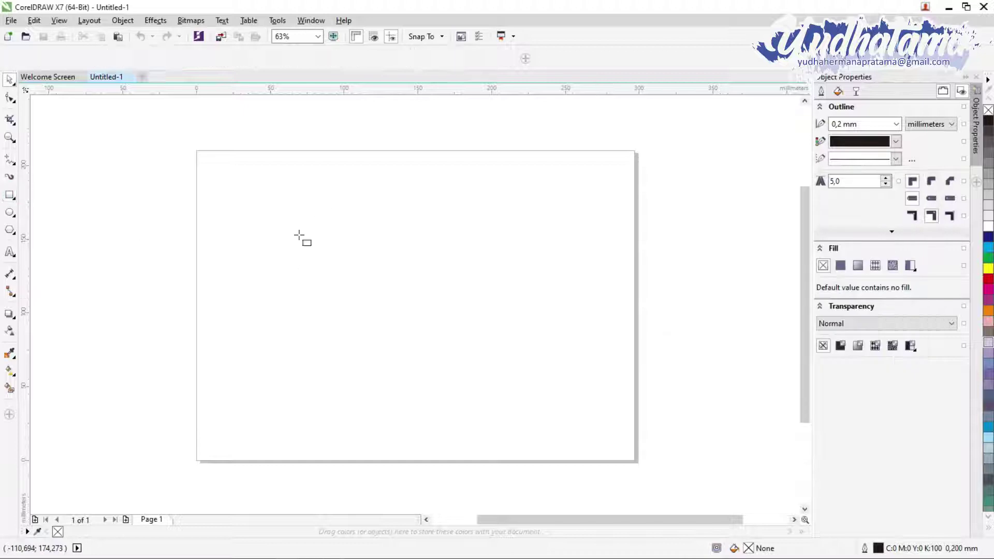
- Draw a rectangle about 9.8 × 12.5 cm on the page and set the document units to centimeters
left_click_drag(318, 284, 332, 221)
key("Escape")
left_click(308, 58)
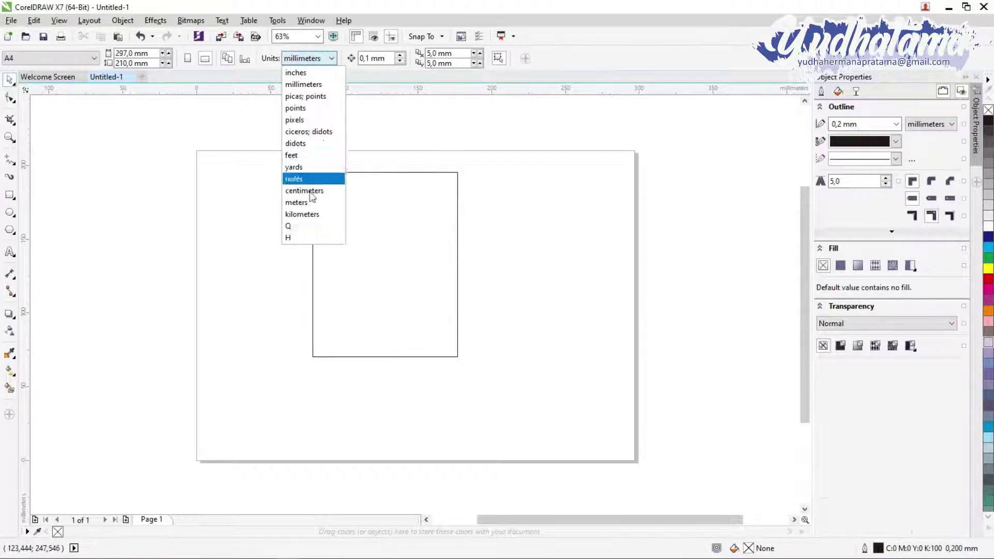
left_click(303, 179)
- Set the page size to 10,5 cm wide and 14,5 cm high, following the dimensions in the Notepad text
key("alt+Tab")
left_click(297, 224)
type("10,5")
key("Tab")
key("alt+Tab")
key("alt+Tab")
type("14,5")
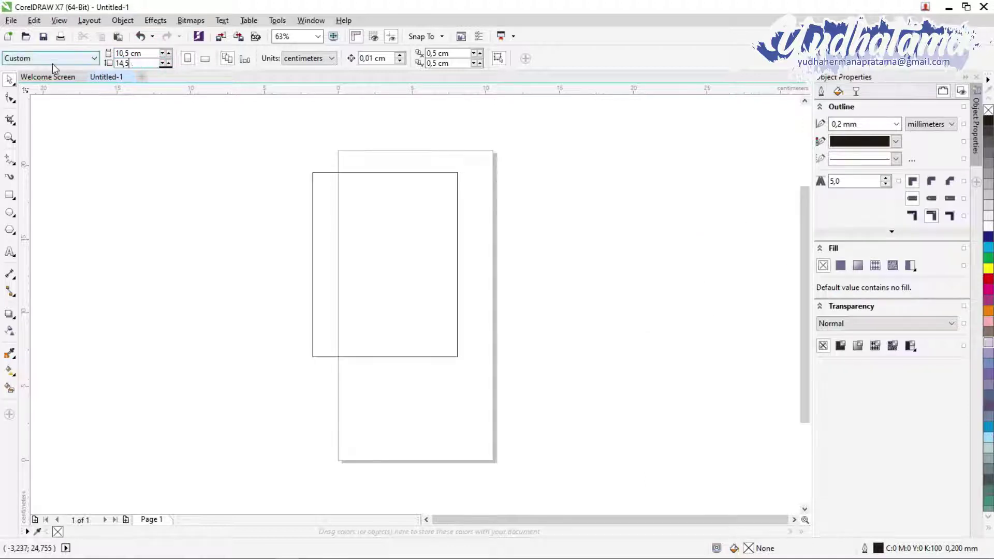
key("Return")
- Center the rectangle on the resized page
left_click(378, 291)
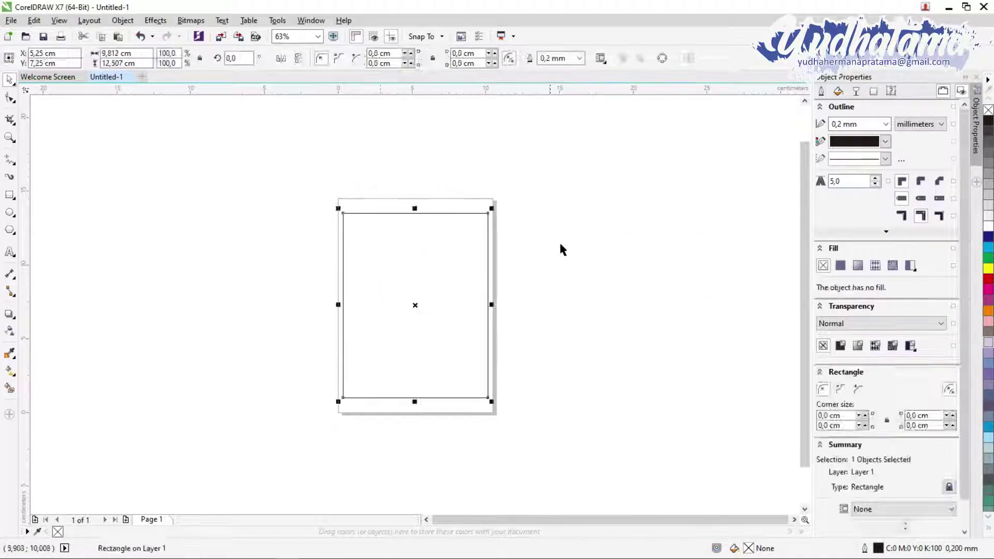
left_click(344, 267)
key("shift+F4")
- Consult the dimensions in Notepad and resize the rectangle to 10,5 cm wide by 14,4 cm high
key("alt+Tab")
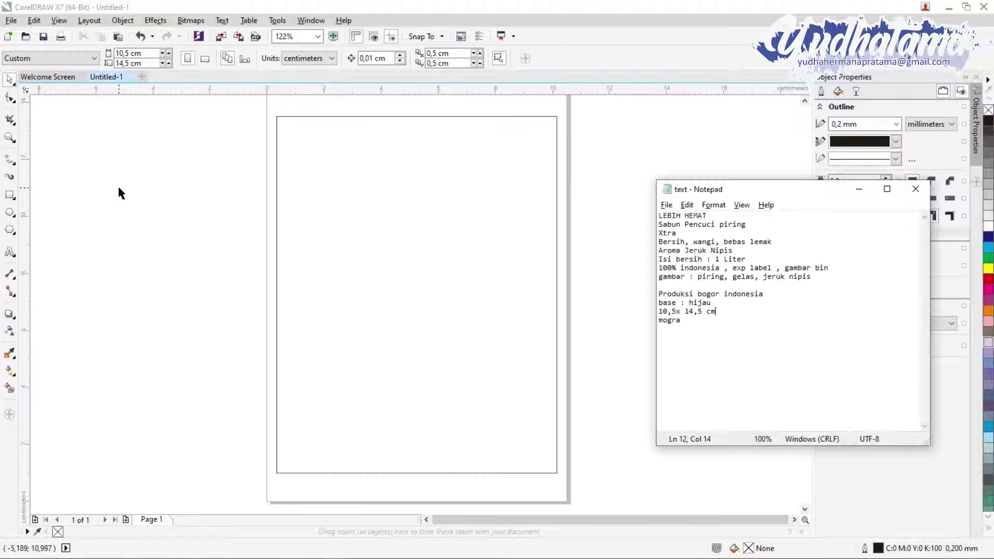
left_click(314, 194)
key("alt+Tab")
key("alt+Tab")
left_click(216, 171)
double_click(349, 200)
key("alt+Tab")
key("alt+Tab")
type("10,5")
key("Return")
key("alt+Tab")
left_click_drag(146, 63, 71, 65)
type("14,4")
key("Return")
- Check the resized rectangle's upper and lower edges against the page border
left_click(651, 250)
scroll(802, 287, "down", 1)
left_click(511, 292)
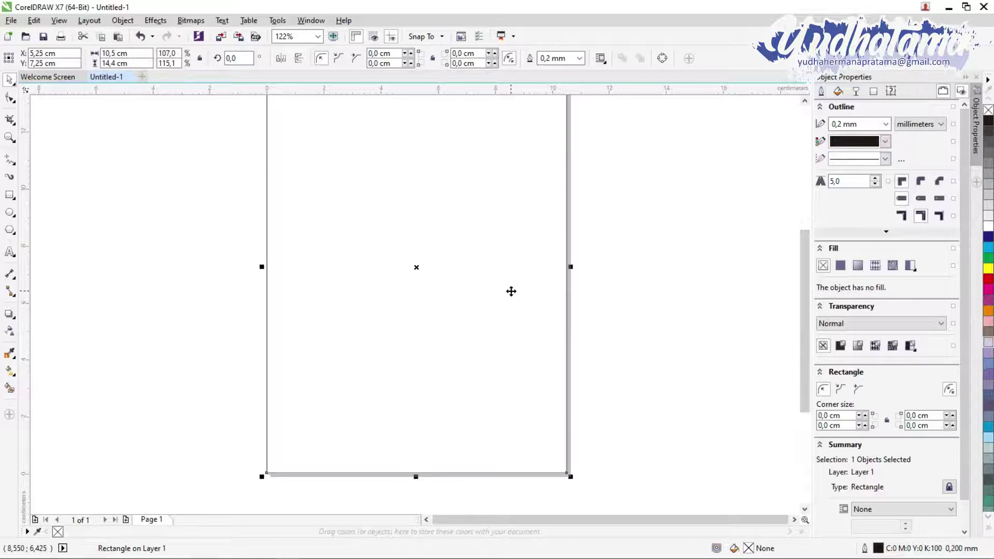
left_click(511, 291)
scroll(798, 277, "up", 2)
scroll(765, 297, "down", 1)
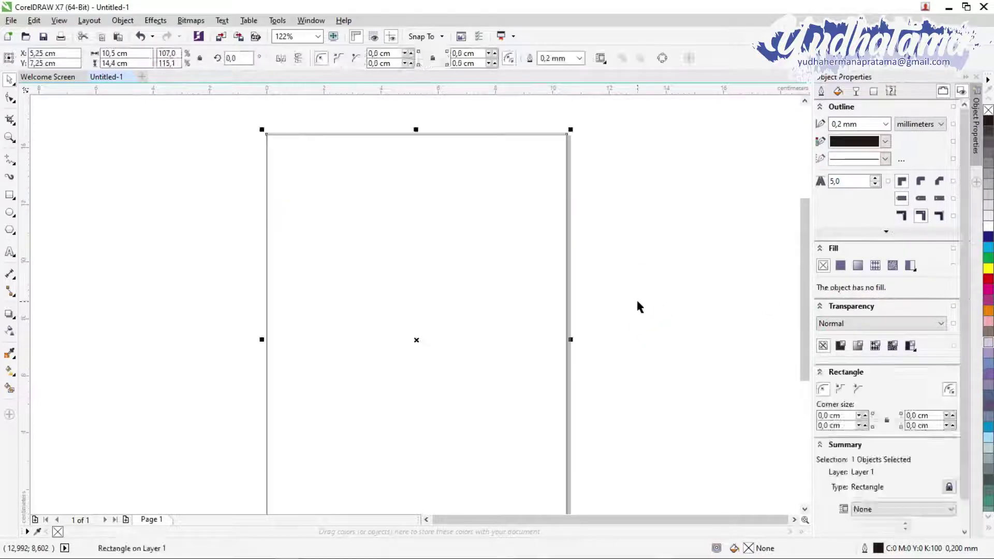
left_click(317, 36)
left_click(306, 61)
- Import gelas-png, green palete, lemon_ijo_png, nipispng, piring_png and piring-png, and place them as small images beside the page
key("ctrl+i")
left_click_drag(502, 152, 143, 87)
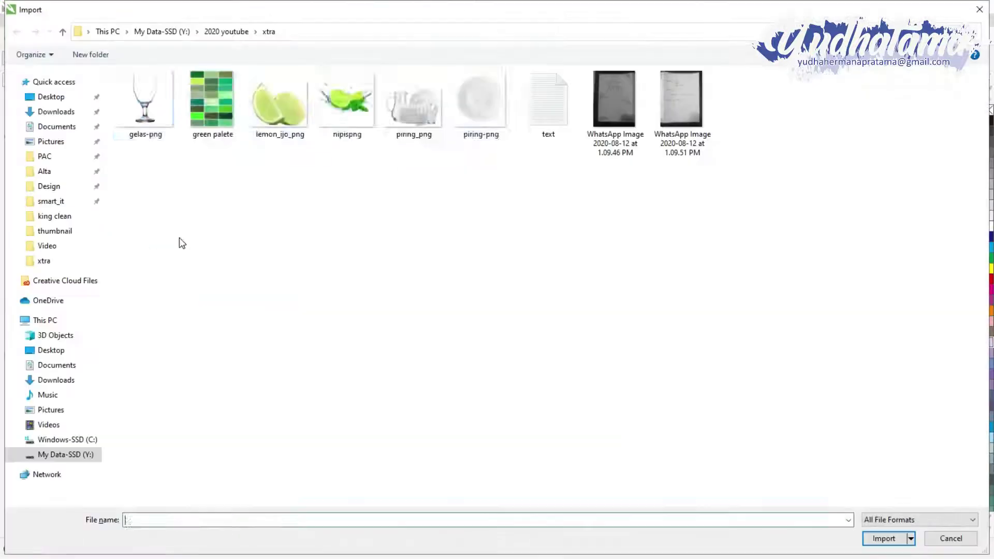
key("Return")
left_click(56, 114)
left_click(117, 111)
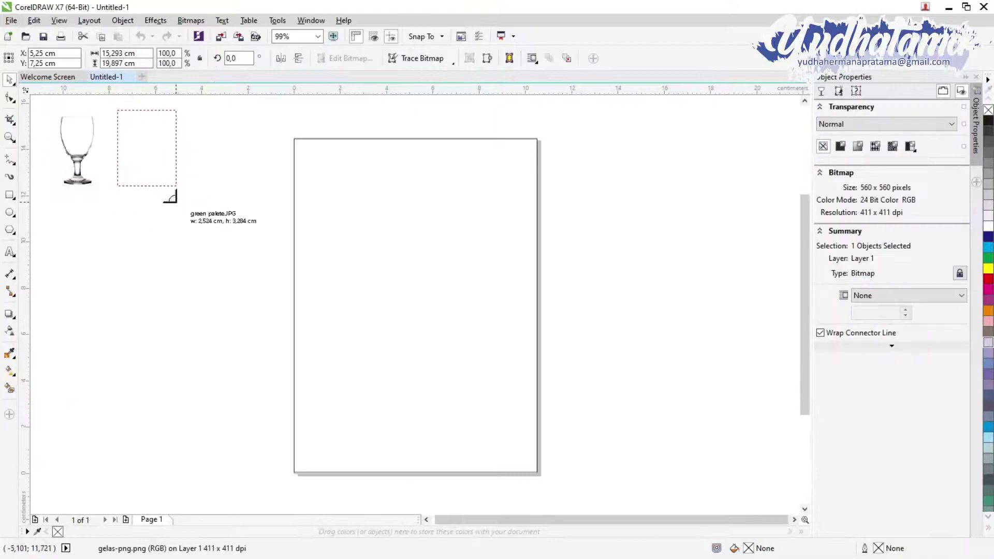
left_click_drag(265, 226, 268, 228)
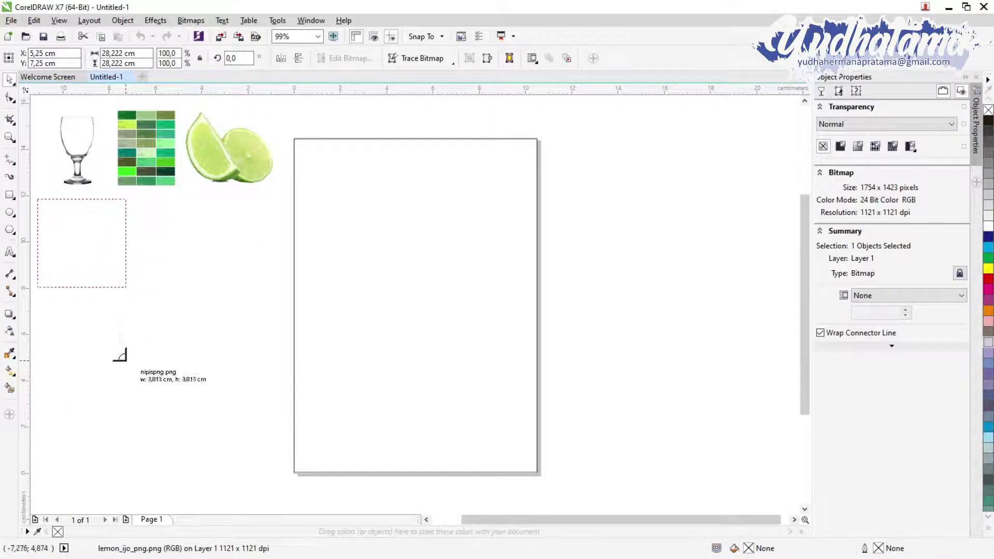
left_click_drag(119, 355, 120, 356)
left_click_drag(133, 206, 243, 290)
left_click_drag(120, 377, 120, 377)
- Move the green palette image below the crockery and shift the lime image beside the glass
left_click(208, 328)
left_click_drag(146, 148, 188, 341)
left_click_drag(230, 147, 186, 153)
left_click(600, 319)
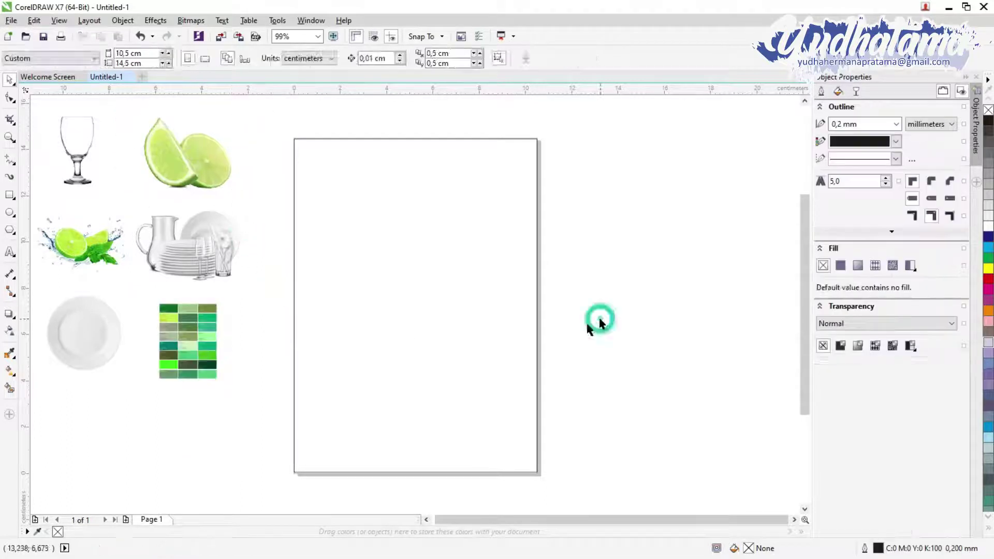
- Sample the dark Forest green (#0B6623) from the palette image and fill the page-sized rectangle with it
left_click(538, 324)
key("i")
scroll(191, 353, "up", 5)
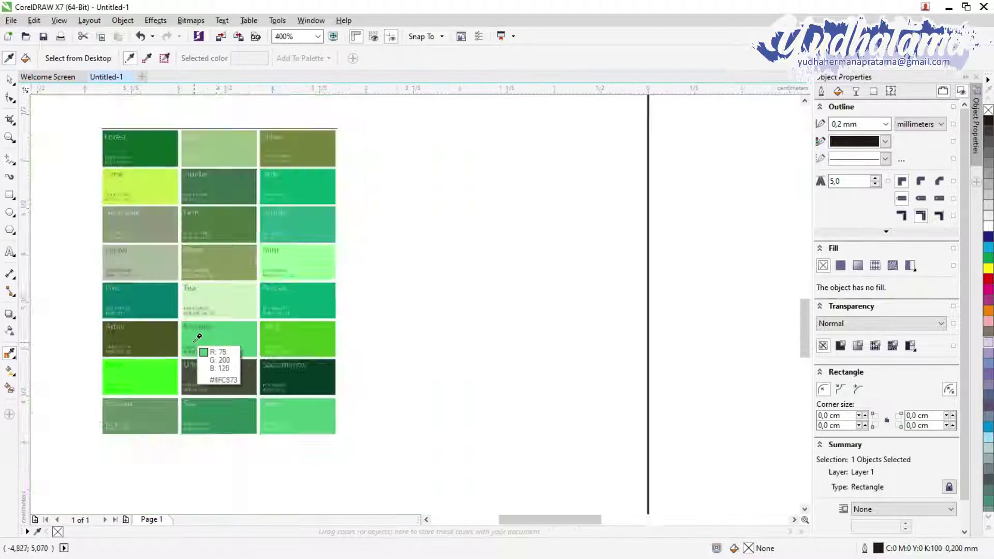
scroll(155, 156, "up", 2)
scroll(162, 164, "down", 1)
left_click(162, 165)
scroll(171, 176, "down", 4)
left_click(327, 264)
scroll(321, 275, "up", 2)
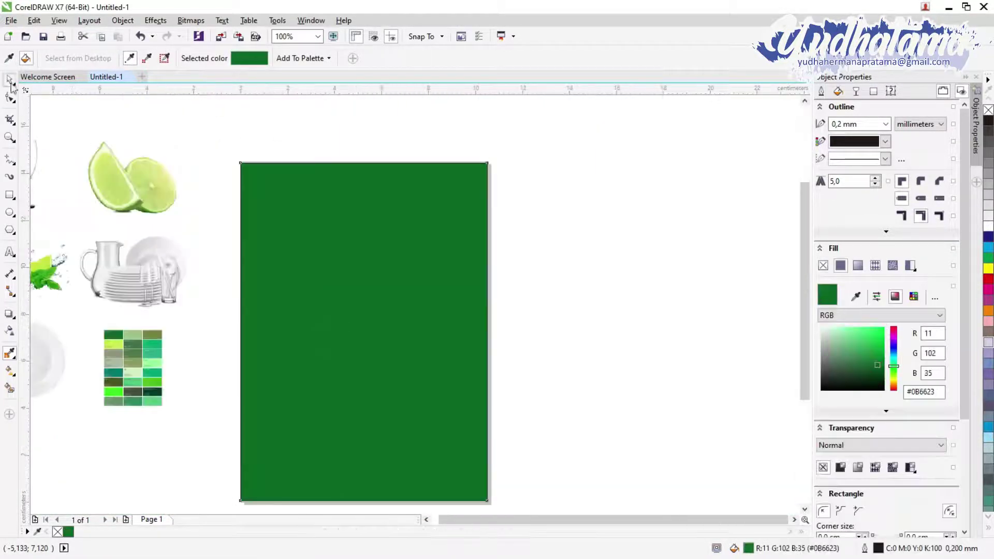
- Add three separate text objects, X, TRA and tra, on the green rectangle
left_click(10, 252)
left_click(293, 306)
type("X")
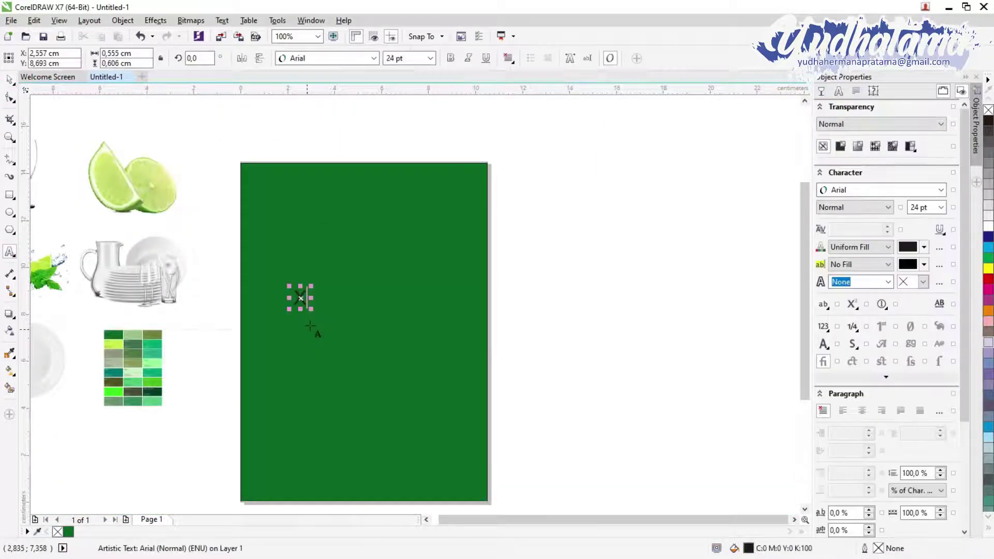
scroll(313, 328, "up", 1)
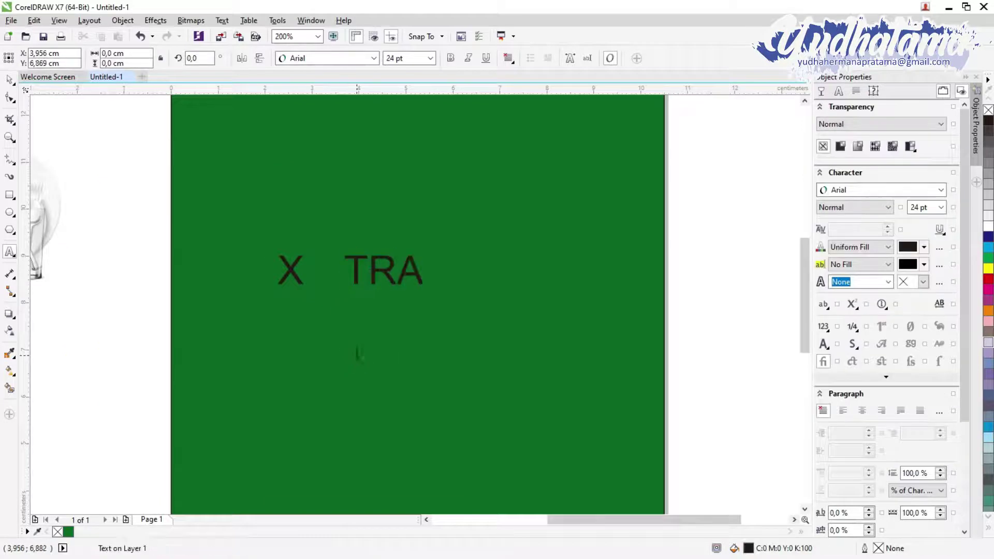
left_click(7, 82)
left_click(49, 217)
- Set the font of the X, TRA and tra texts to Mogra
scroll(143, 282, "down", 1)
left_click_drag(140, 277, 362, 294)
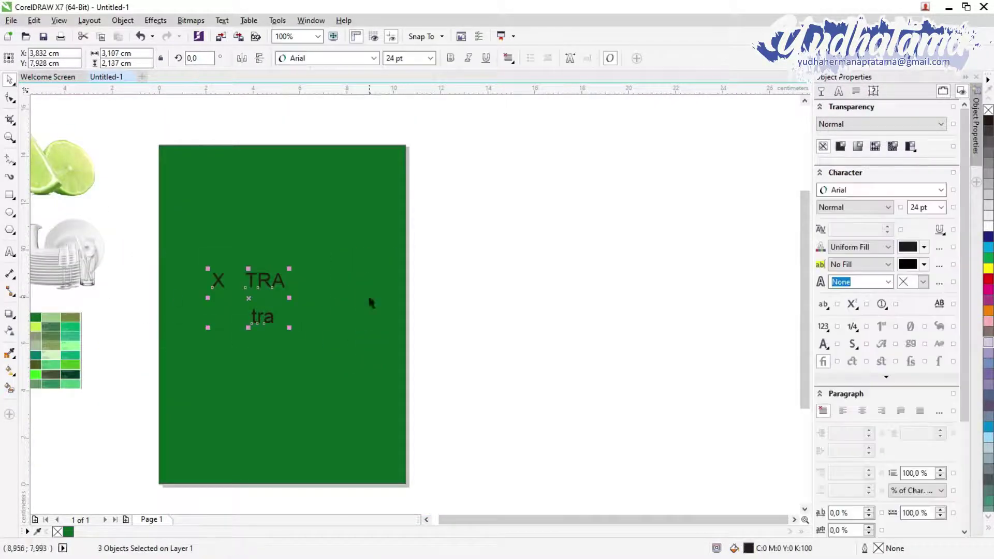
left_click(340, 60)
type("Ma")
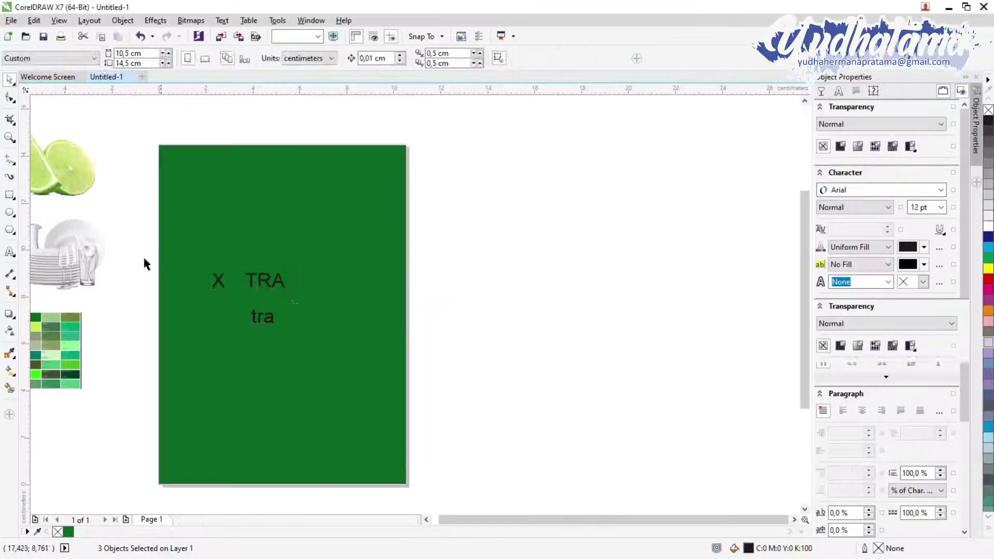
left_click(340, 58)
type("Ma")
key("Return")
left_click(176, 290)
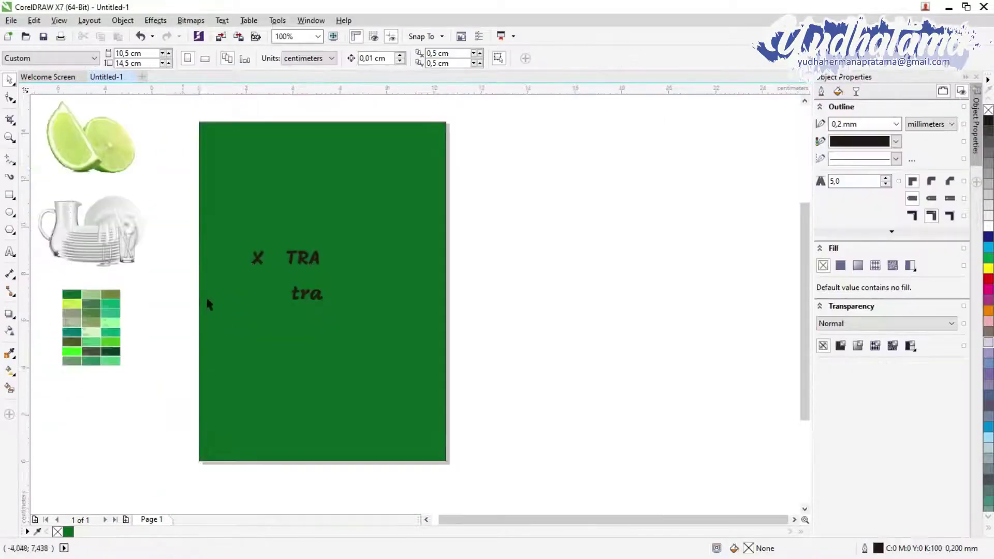
- Sample the lime color (#C7EA46) from the palette image and apply it to the X, TRA and tra texts
key("i")
scroll(176, 320, "up", 5)
scroll(176, 319, "down", 2)
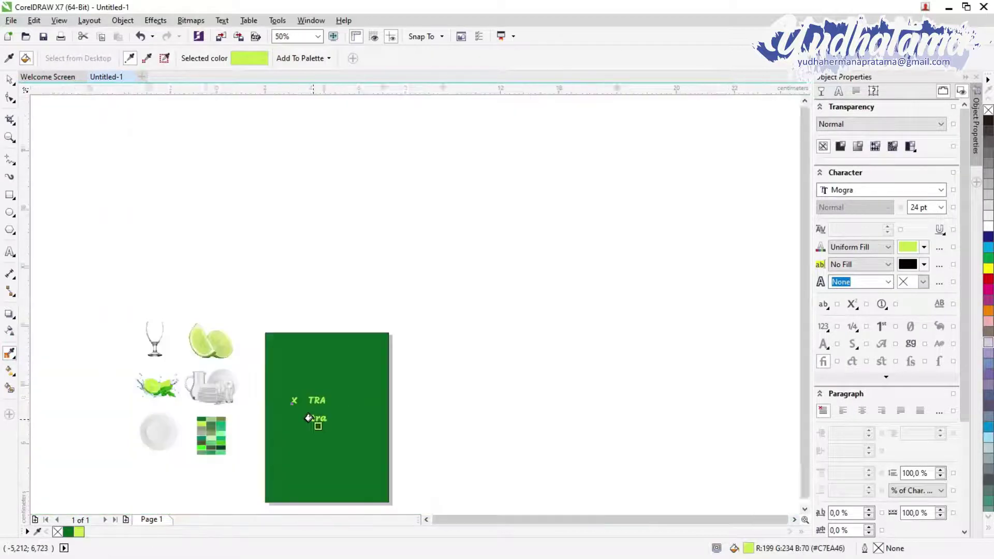
key("space")
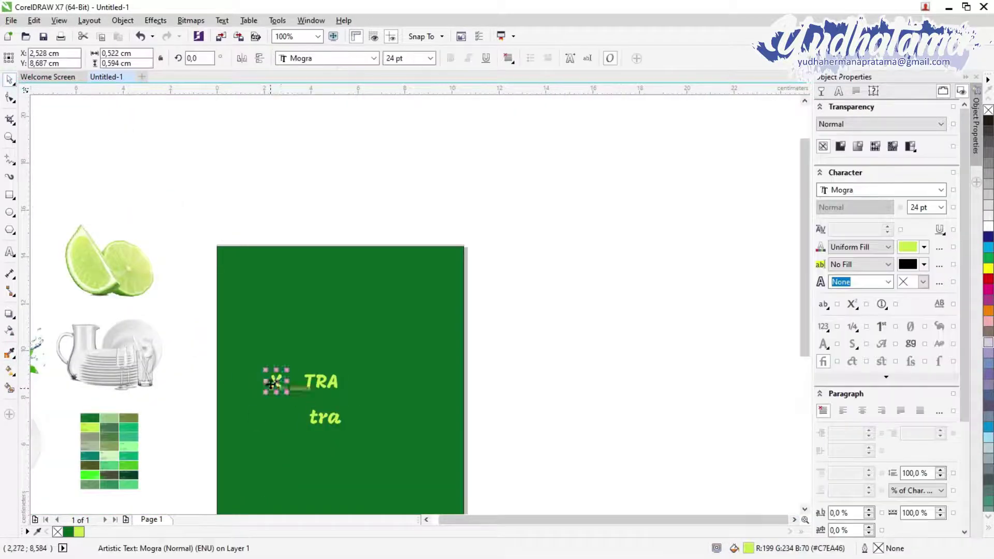
- Assemble an XTRA wordmark with an enlarged X tight against TRA, and put a lowercase x beside tra
left_click(274, 381)
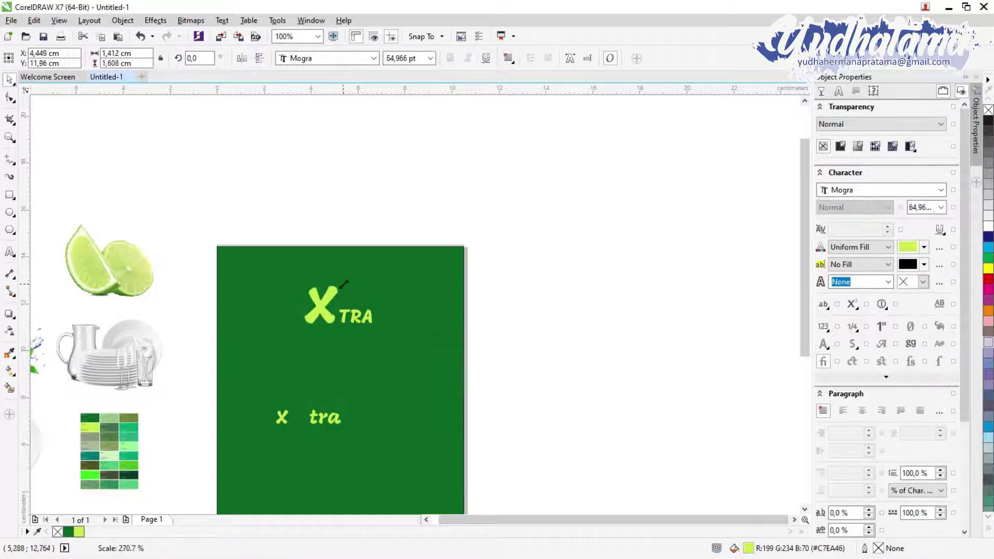
scroll(337, 317, "up", 3)
scroll(359, 337, "down", 3)
left_click(404, 356)
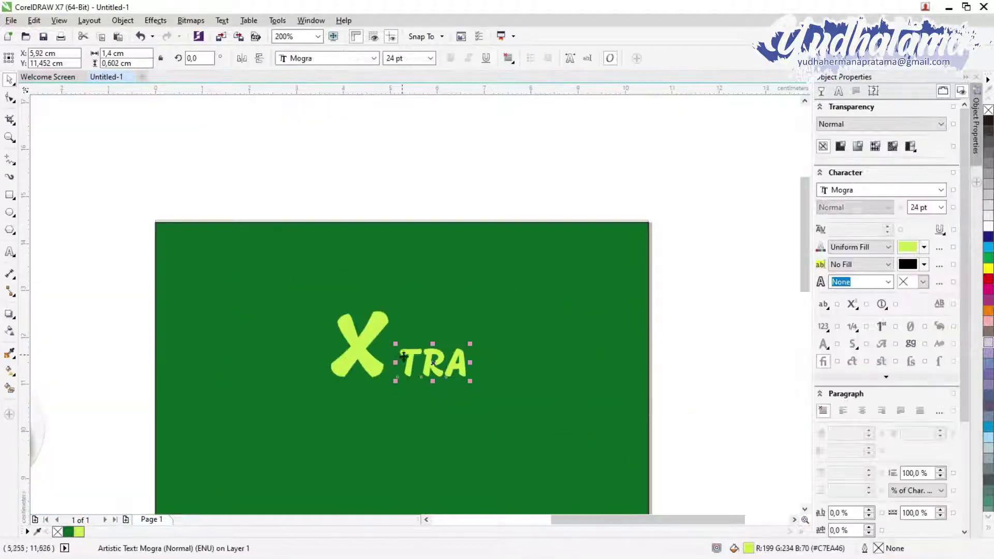
left_click_drag(389, 359, 390, 344)
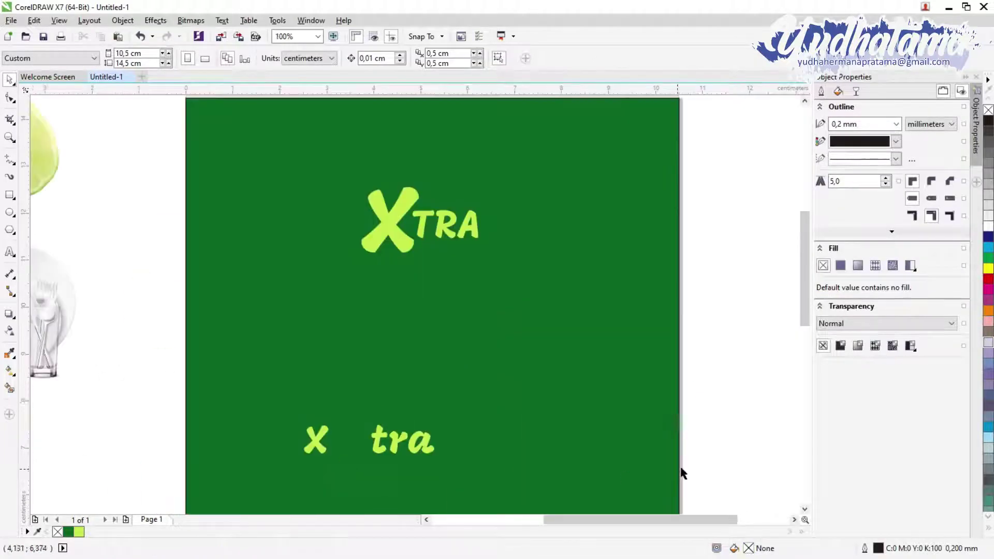
- Move the lowercase x and tra texts up below XTRA and set their font to Monoround
left_click_drag(682, 470, 337, 378)
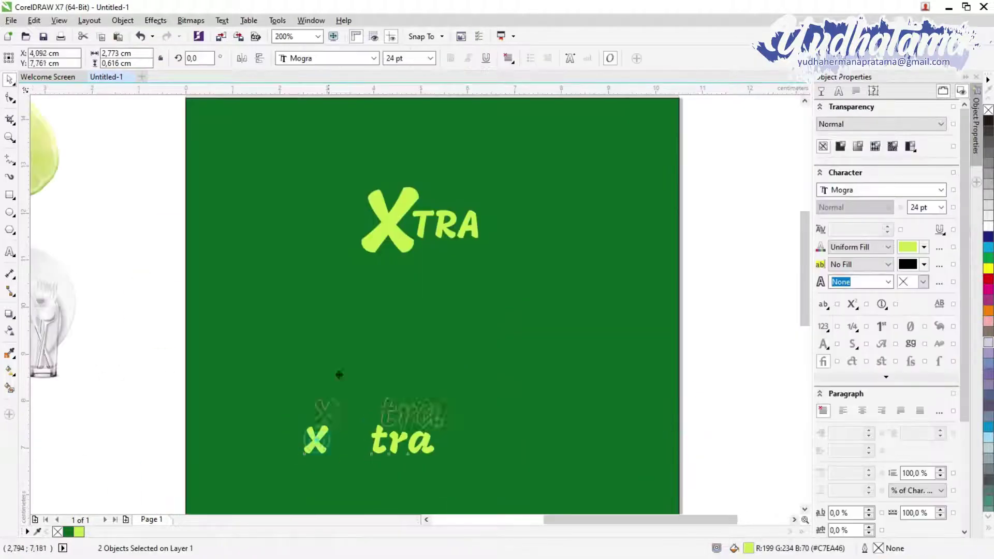
left_click_drag(399, 440, 449, 313)
left_click(321, 58)
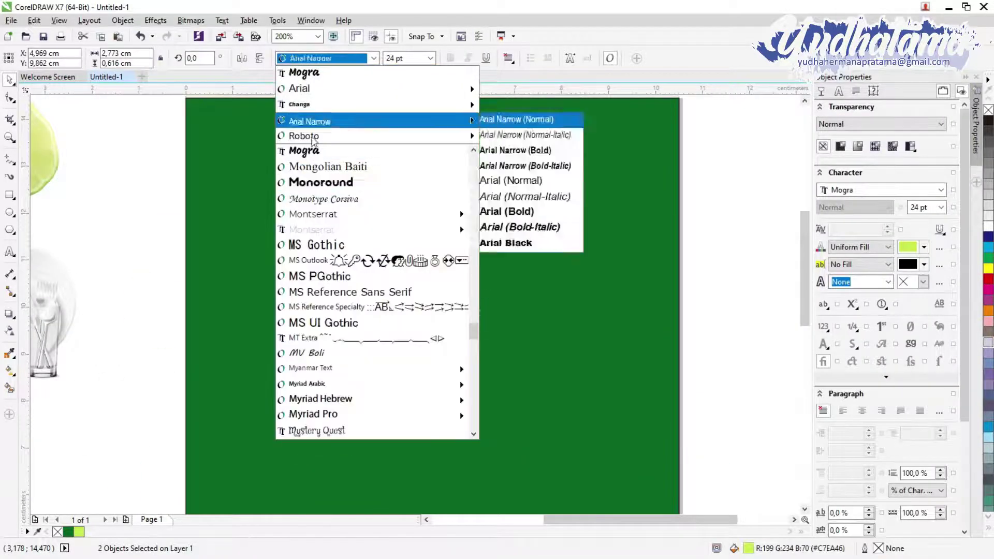
left_click(355, 173)
- Enlarge the Monoround x to about 43 pt, set tra against it, and delete the uppercase XTRA version
left_click(369, 314)
left_click_drag(384, 331, 411, 365)
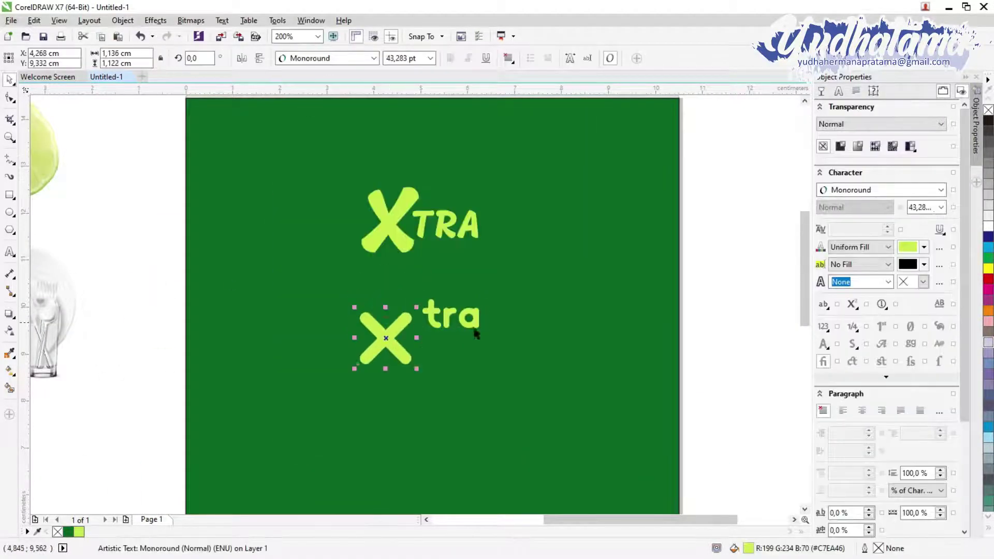
left_click_drag(446, 314, 443, 341)
left_click_drag(676, 257, 253, 154)
key("Delete")
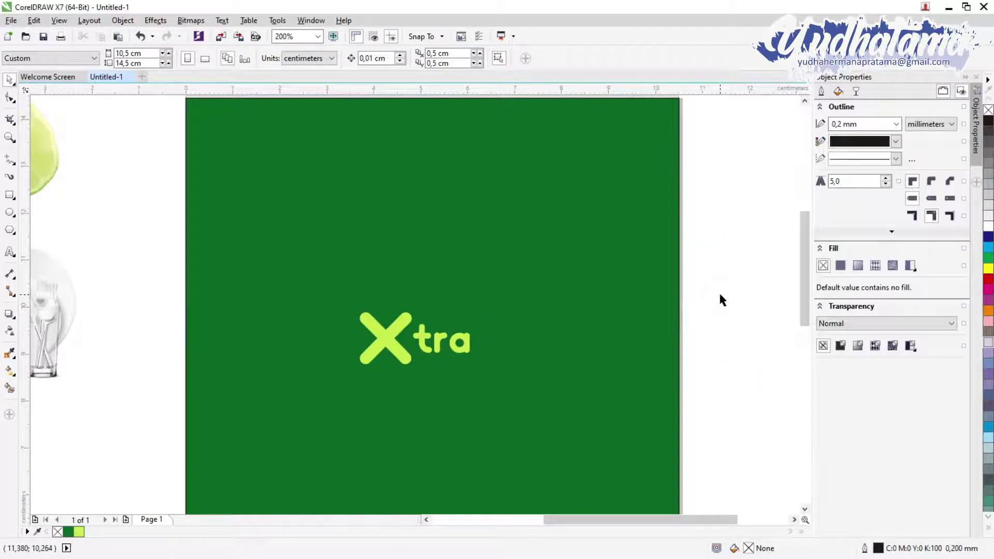
- Enlarge the Xtra logo to about 6.1 × 2.9 cm and move it to the upper part of the green rectangle
scroll(719, 291, "left", 2)
left_click_drag(290, 285, 544, 371)
left_click_drag(536, 302, 615, 246)
left_click_drag(479, 372, 502, 250)
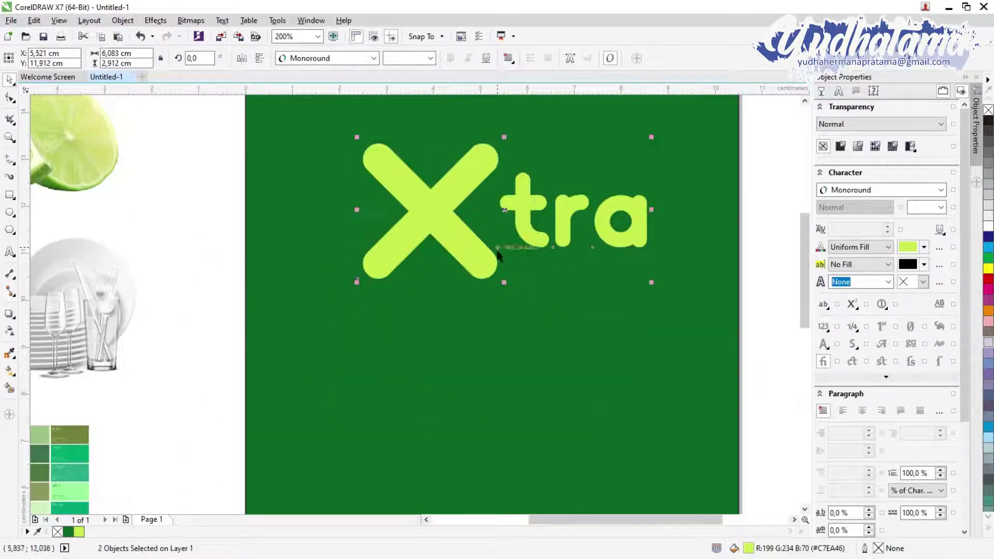
- Tighten the gap between tra and the X, and center the whole logo horizontally on the label
key("Escape")
left_click_drag(573, 276, 562, 272)
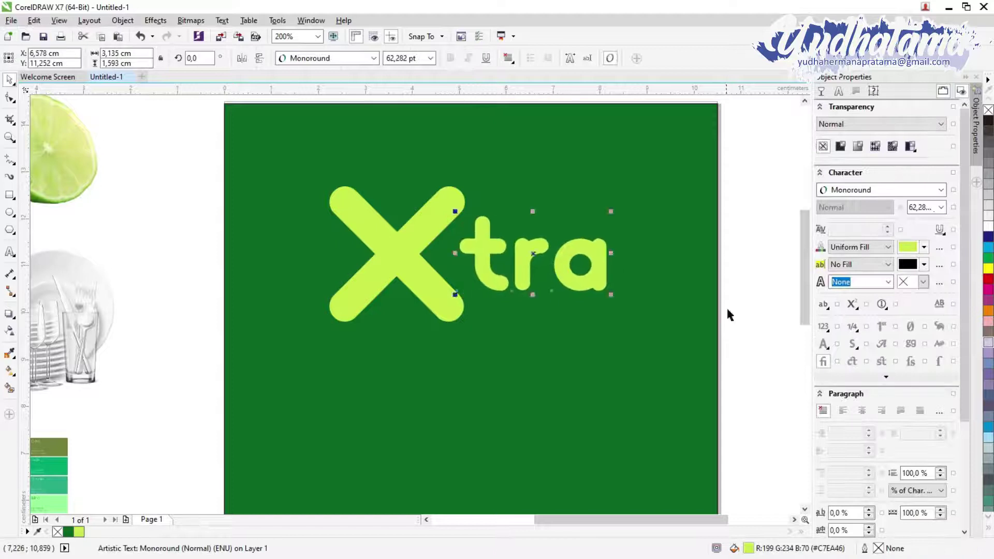
left_click(399, 253, "shift")
left_click(758, 325)
scroll(582, 275, "down", 1)
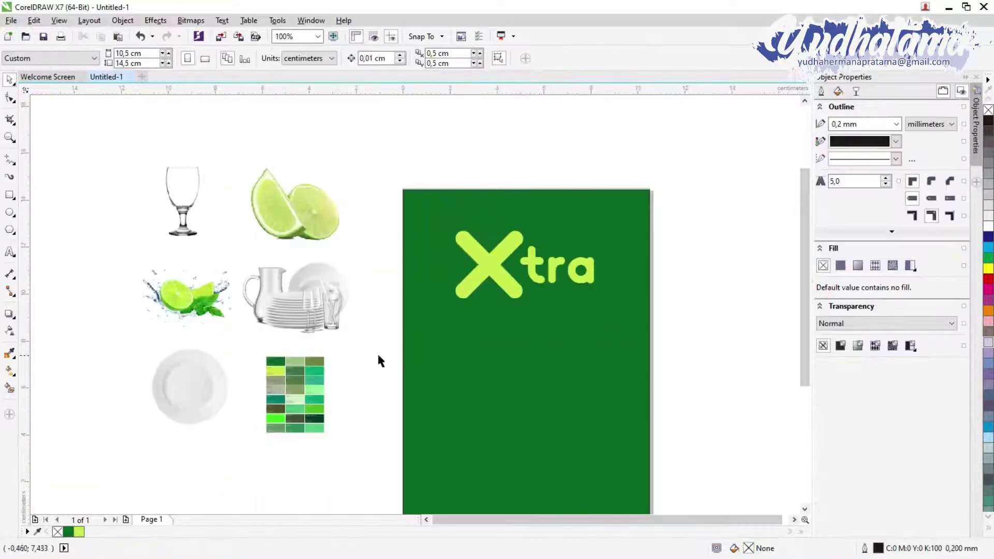
- Copy LEBIH HEMAT from the Notepad text and place it as white text below the Xtra logo
key("F8")
left_click(479, 365)
key("alt+Tab")
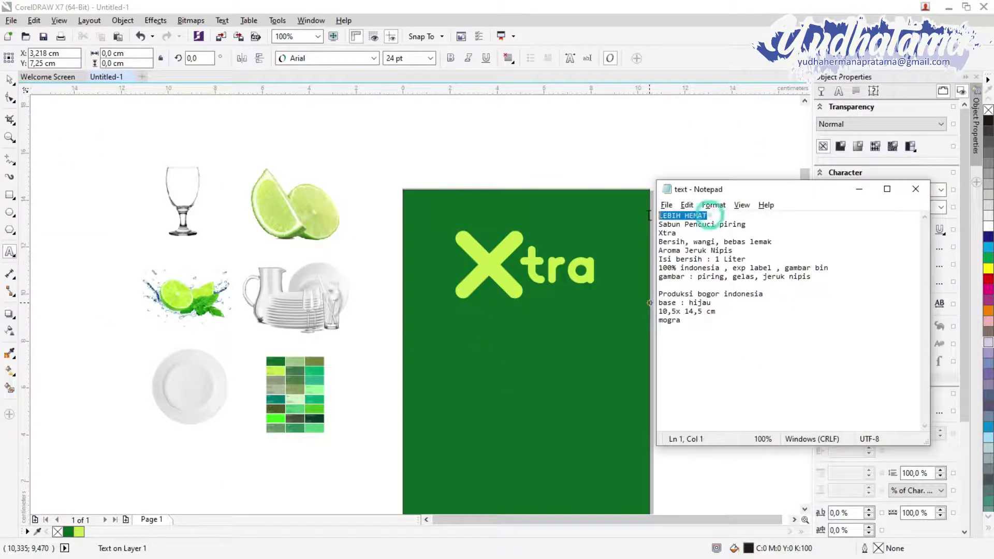
key("alt+Tab")
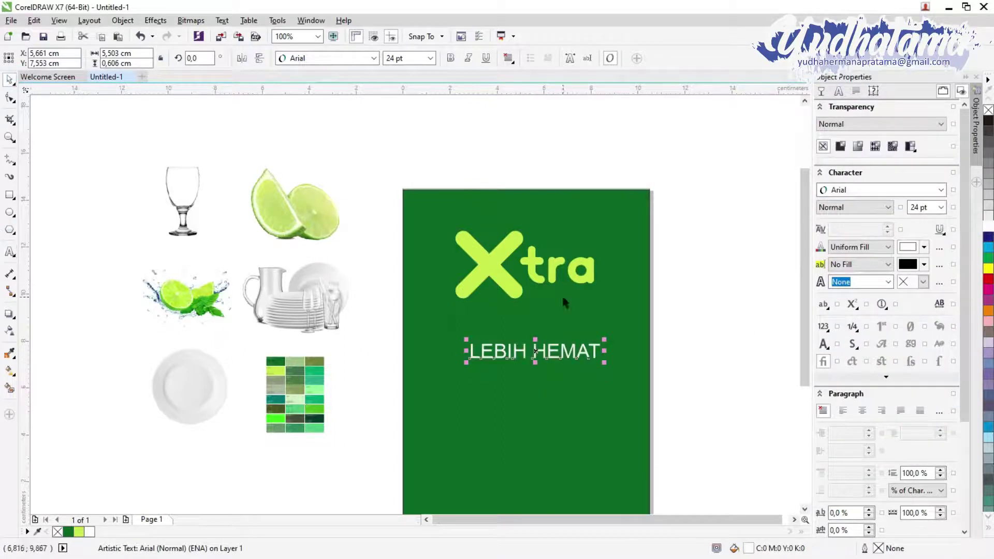
scroll(681, 402, "up", 1)
scroll(31, 423, "down", 1)
- Sample the pale Tea green (#D0F0BF) from the palette image and apply it to the LEBIH HEMAT text
left_click(9, 354)
scroll(45, 362, "up", 1)
left_click(45, 362)
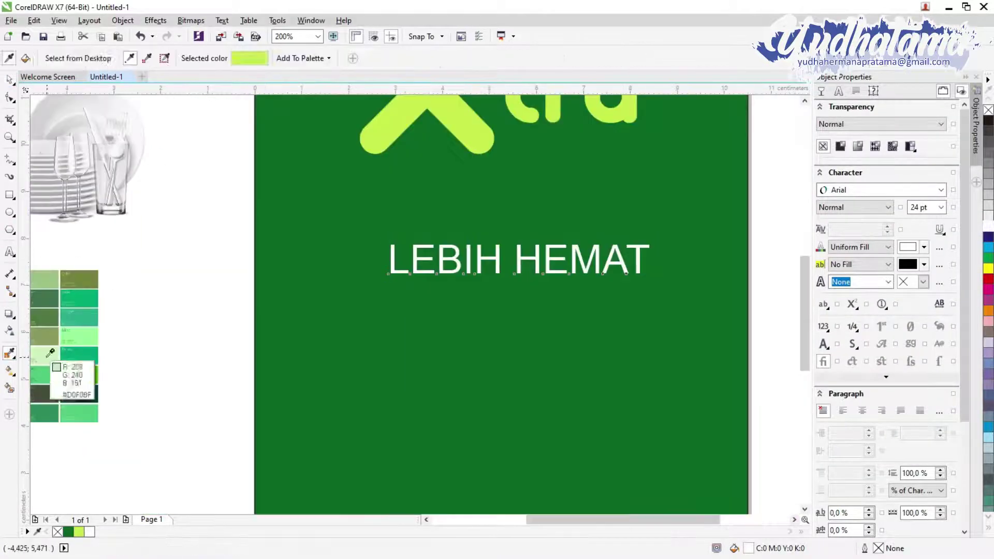
scroll(425, 287, "up", 3)
left_click(424, 288)
scroll(425, 287, "down", 3)
key("space")
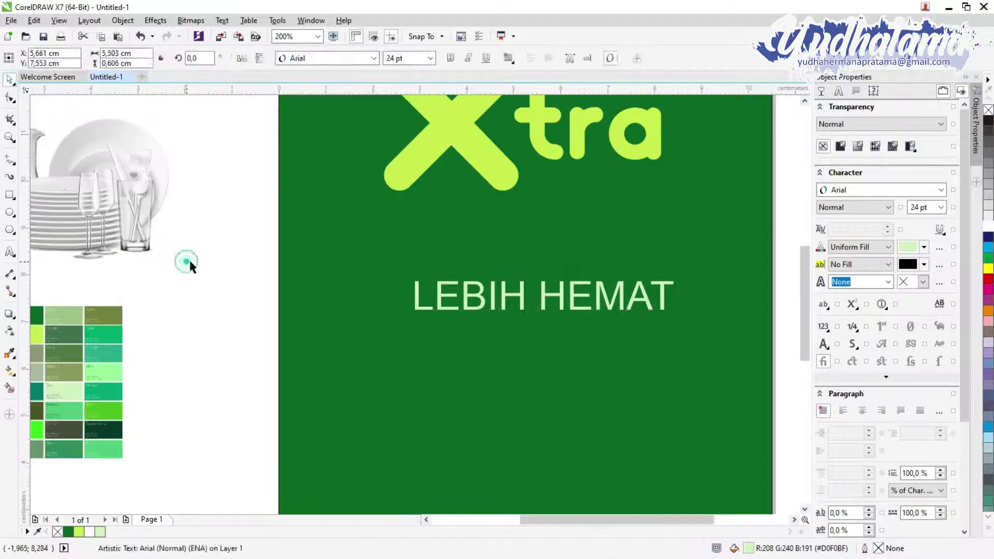
scroll(182, 265, "down", 1)
left_click(598, 331)
- Copy "Sabun Pencuci piring" from the Notepad text and paste it as a text line below LEBIH HEMAT
left_click(10, 252)
key("alt+Tab")
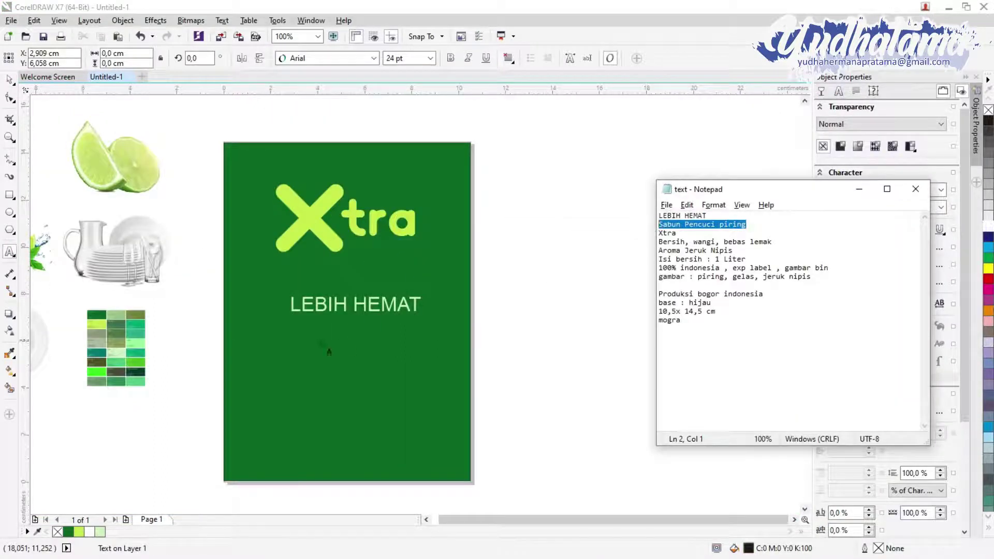
key("ctrl+c")
left_click(322, 342)
key("ctrl+v")
- Copy "Aroma Jeruk Nipis" from the Notepad text and paste it as a text line in the label's lower half
key("alt+Tab")
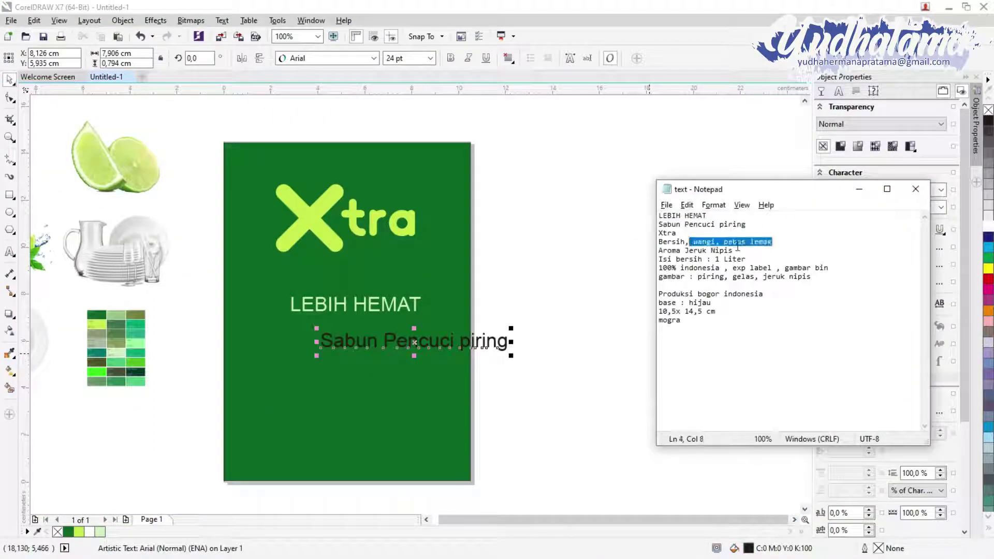
key("ctrl+c")
key("alt+Tab")
left_click(293, 394)
key("ctrl+v")
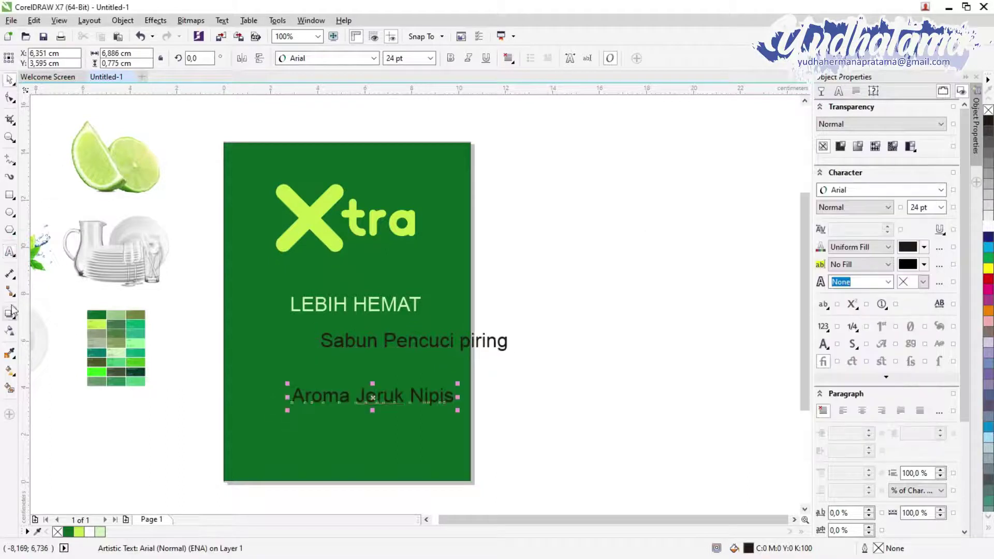
- Copy "Isi bersih : 1 Liter" and "Produksi bogor indonesia" from Notepad and paste them as separate text lines near the label's bottom
key("alt+Tab")
key("ctrl+c")
key("alt+Tab")
left_click(248, 425)
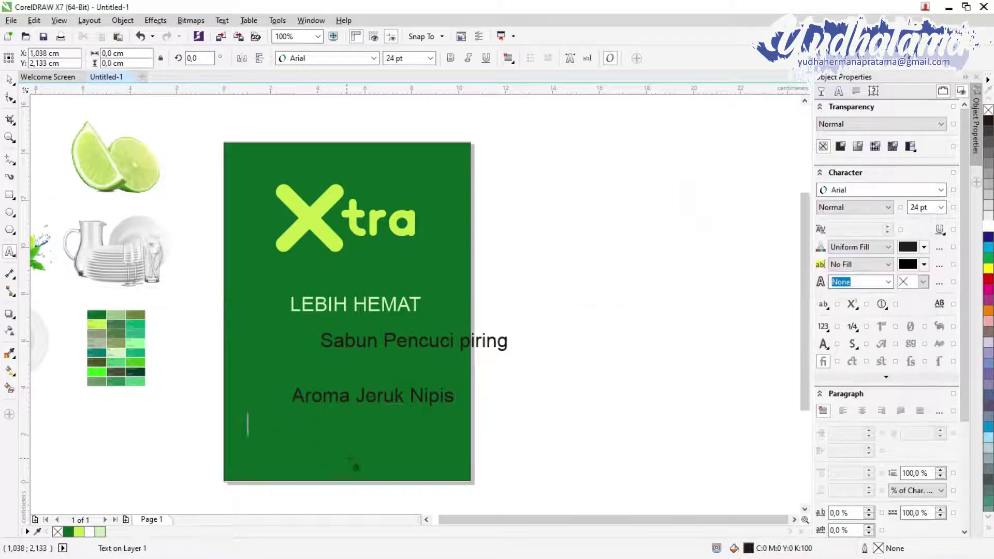
key("alt+Tab")
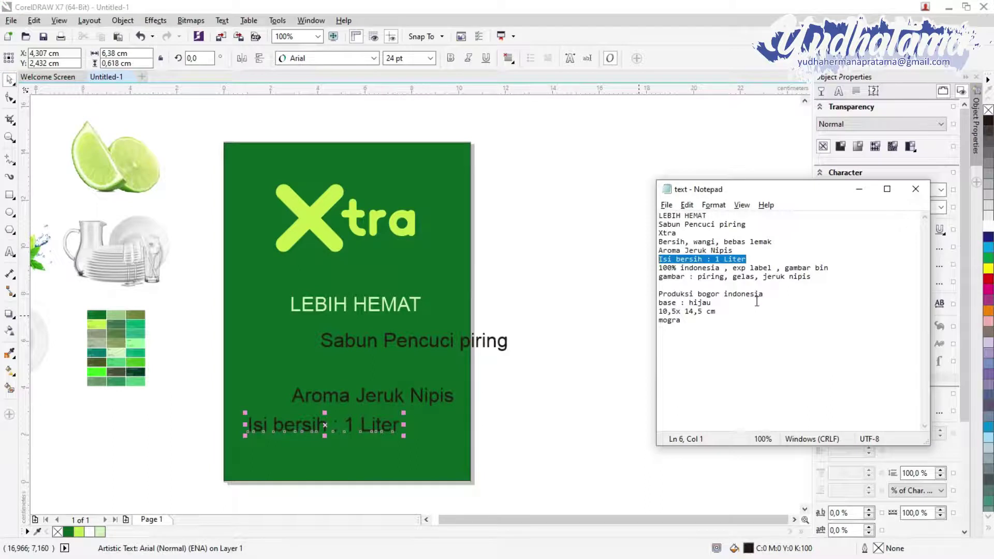
left_click(9, 252)
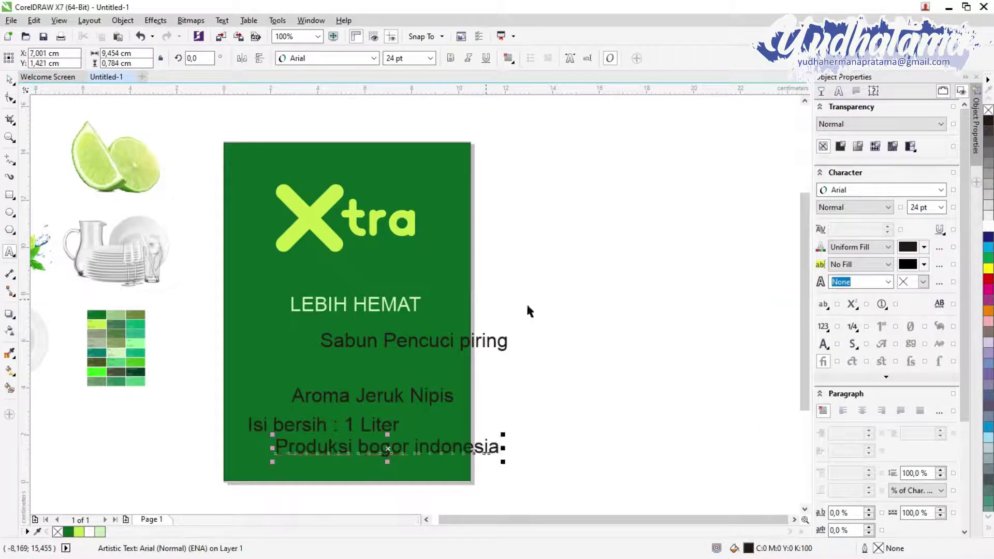
- Copy "Bersih, wangi, bebas lemak" from Notepad and paste it as a text line between Sabun Pencuci piring and Aroma Jeruk Nipis
key("alt+Tab")
left_click(672, 320)
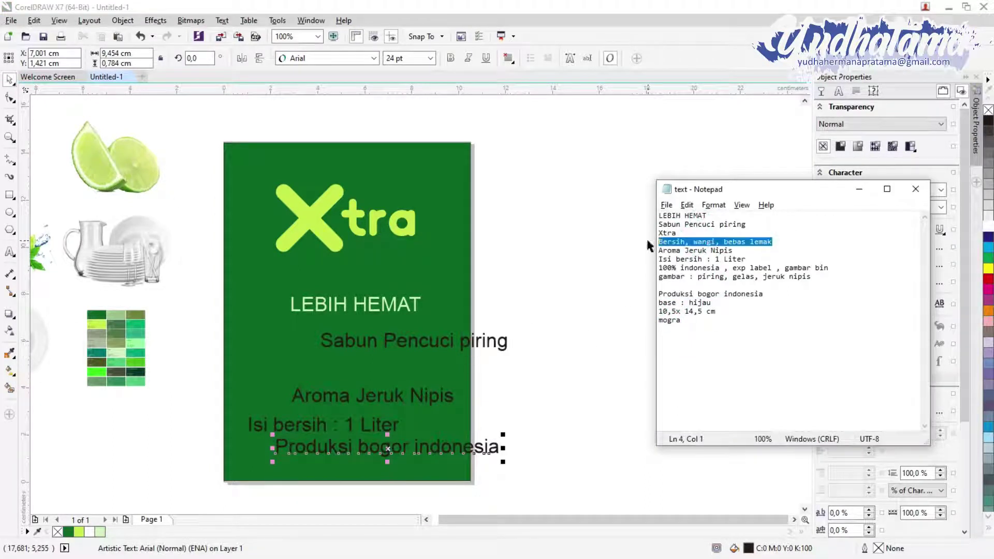
key("alt+Tab")
left_click(275, 355)
key("ctrl+v")
key("ctrl+space")
- Move the Sabun Pencuci piring text above the Xtra logo and format it in white Roboto
left_click(505, 347)
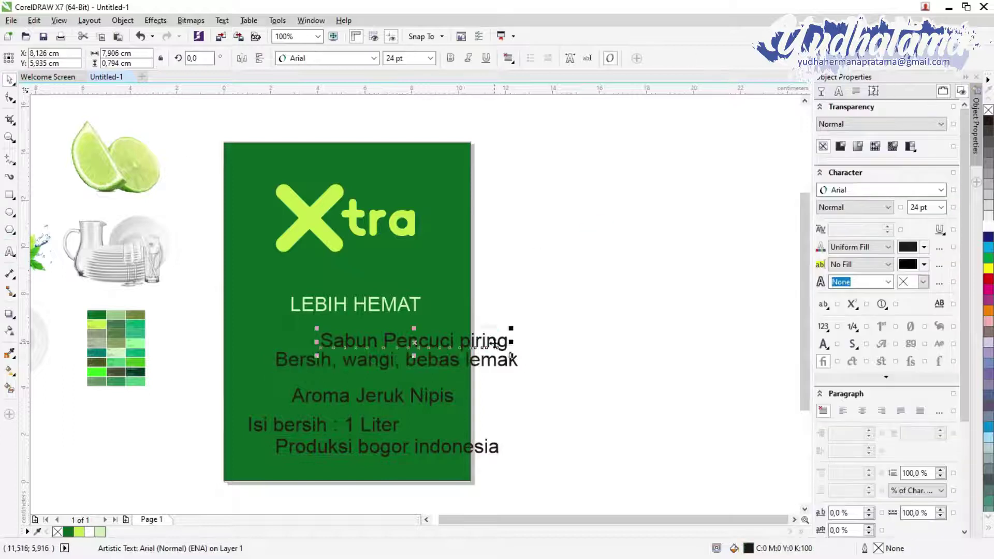
left_click_drag(363, 340, 292, 170)
left_click(374, 58)
left_click(311, 148)
left_click(639, 194)
left_click(415, 174)
- Change the Sabun Pencuci piring text to Title Case at 14 pt and center it above the logo
left_click(222, 21)
left_click(249, 336)
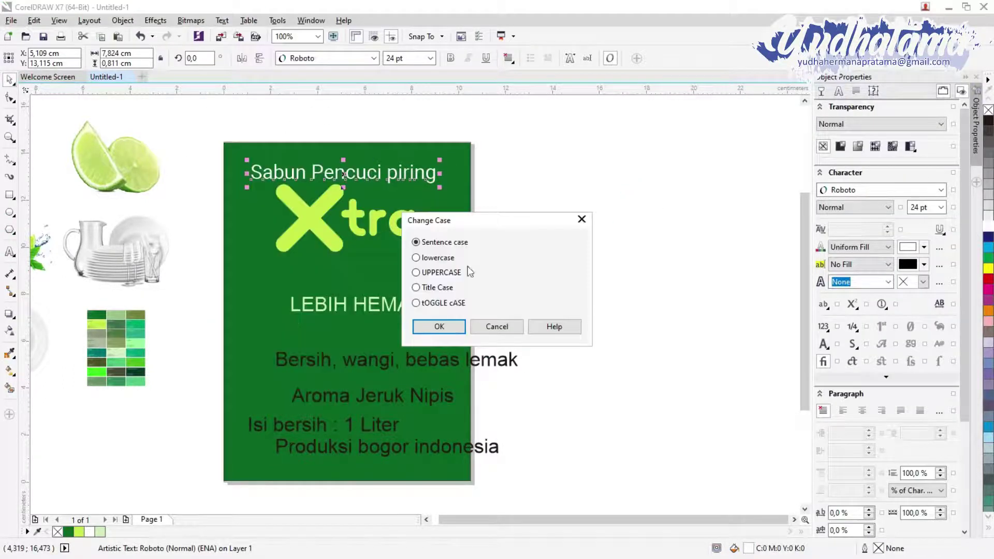
left_click(439, 327)
left_click(431, 58)
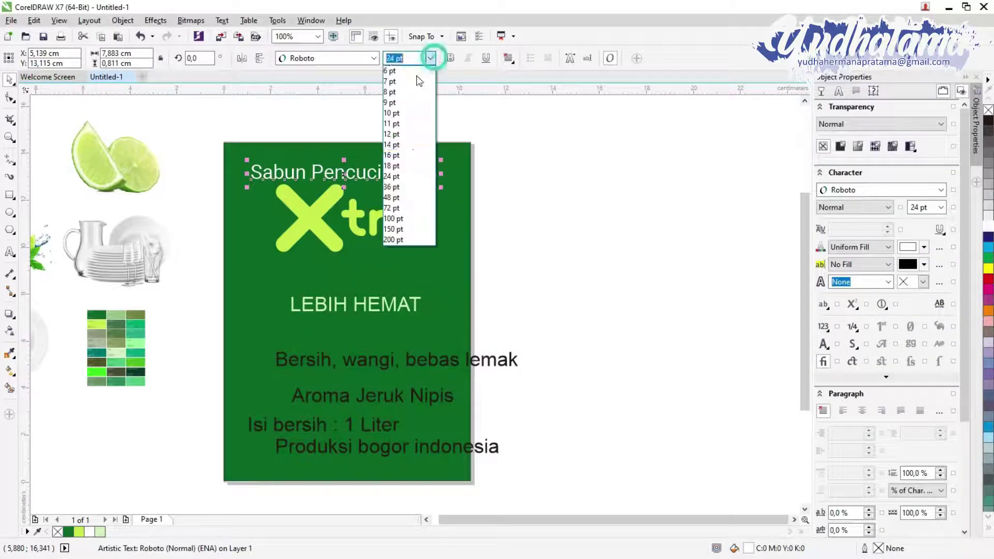
left_click(415, 144)
left_click(520, 231)
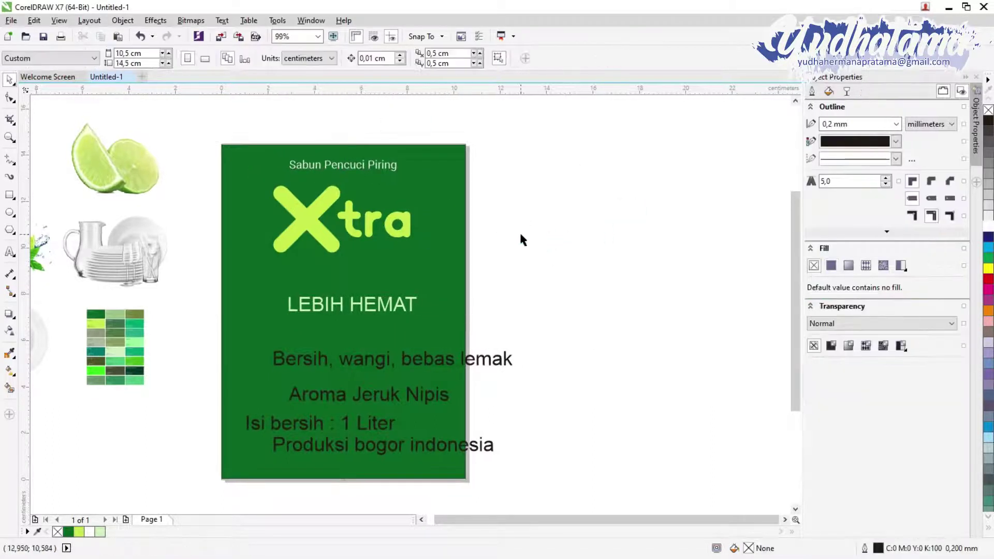
- Reduce the LEBIH HEMAT text to about 21,3 pt and move it to the label's upper right edge
left_click(376, 310)
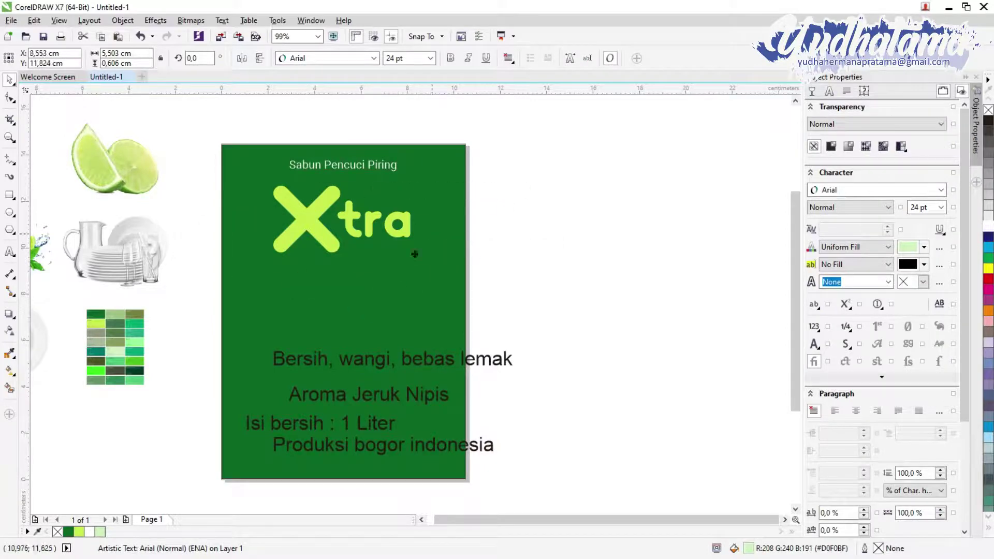
key("alt+Tab")
key("alt+Tab")
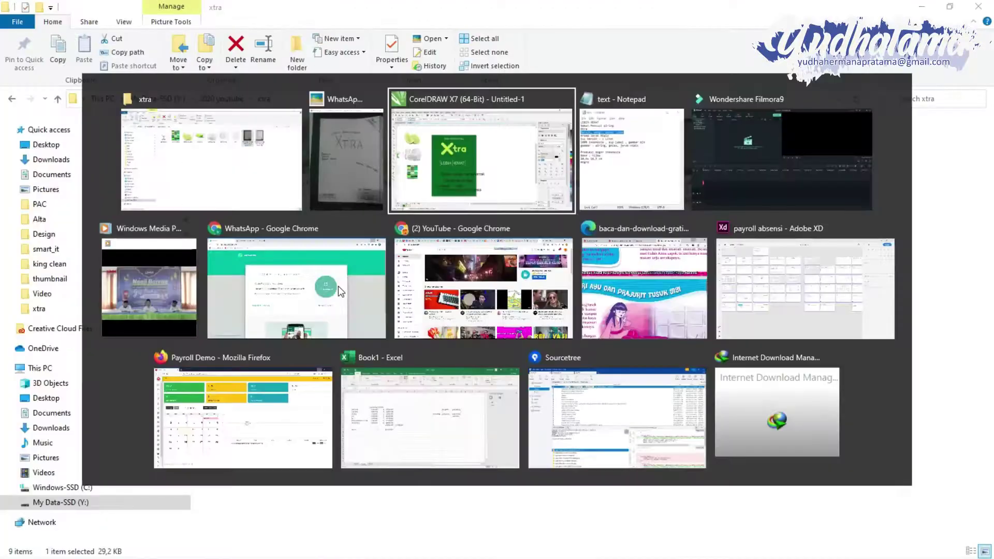
left_click(455, 228)
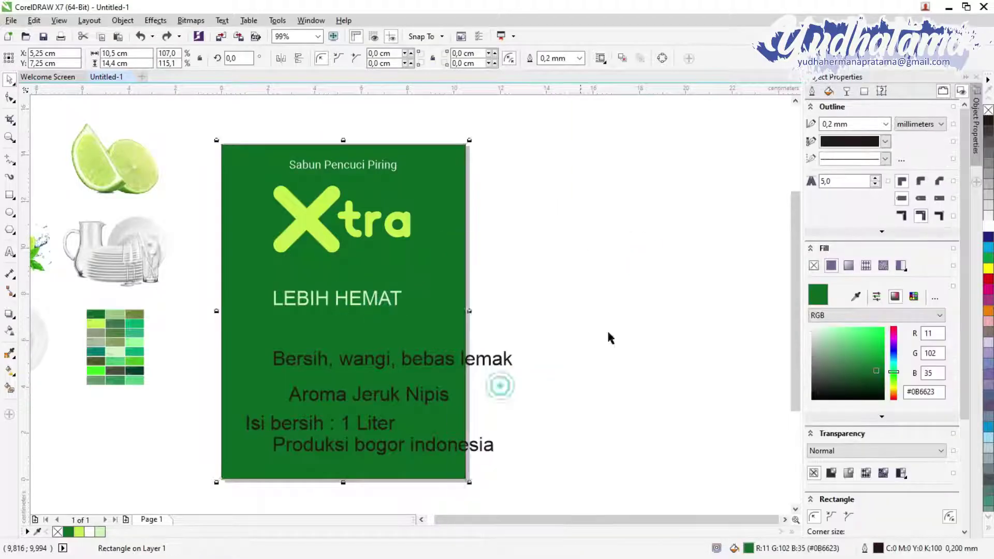
left_click_drag(383, 297, 538, 164)
- Try other fonts on the LEBIH HEMAT text, including Chango, and settle on Passion One
left_click(331, 58)
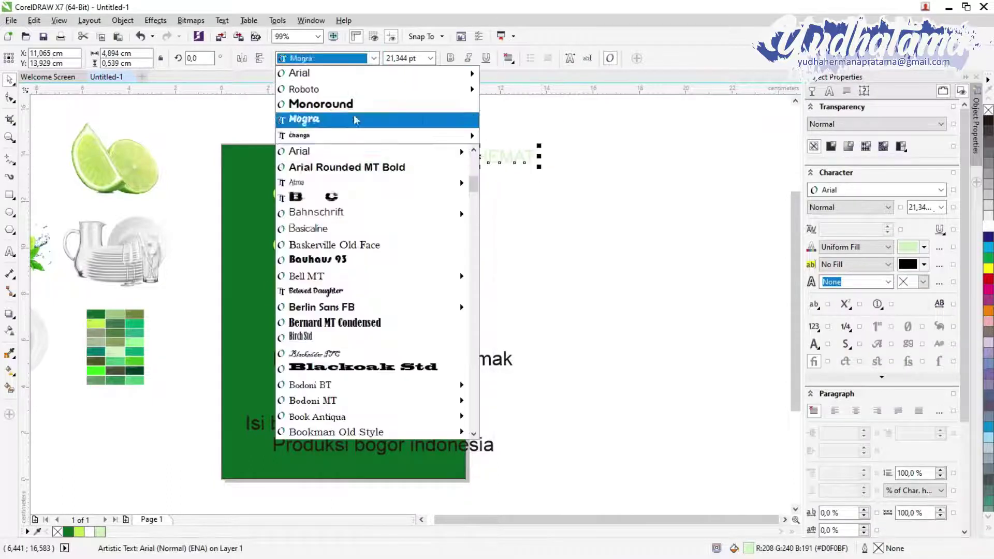
scroll(362, 259, "down", 5)
left_click(349, 247)
left_click(332, 58)
scroll(362, 233, "down", 3)
left_click(316, 226)
left_click(332, 58)
scroll(393, 259, "down", 15)
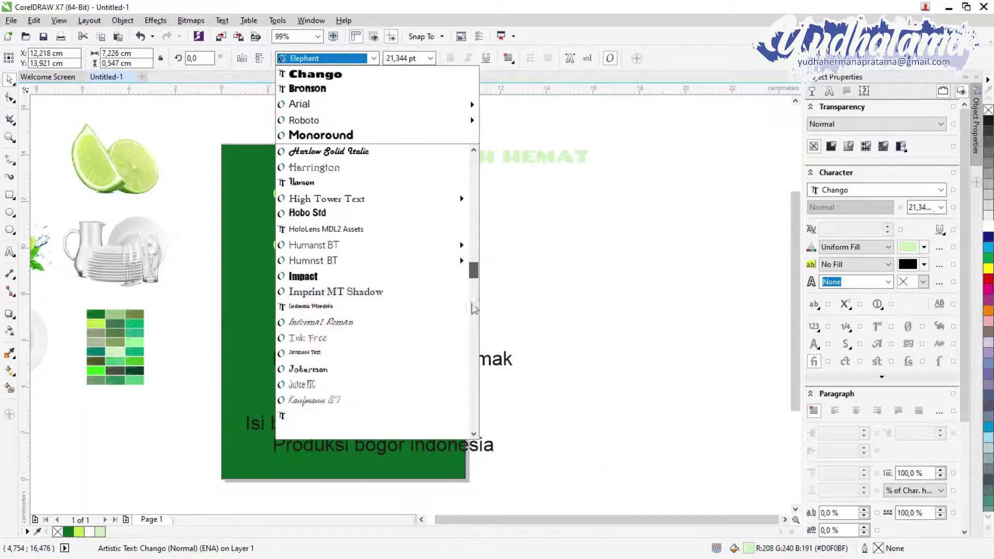
mouse_move(456, 229)
left_click(547, 231)
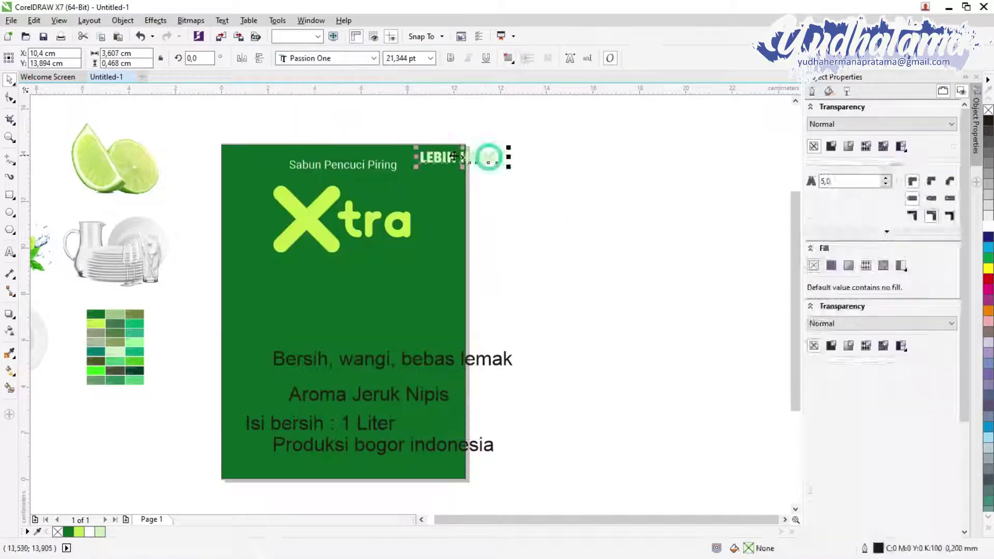
- Park the LEBIH HEMAT text on the empty canvas just outside the label's upper right corner
left_click_drag(429, 160, 445, 184)
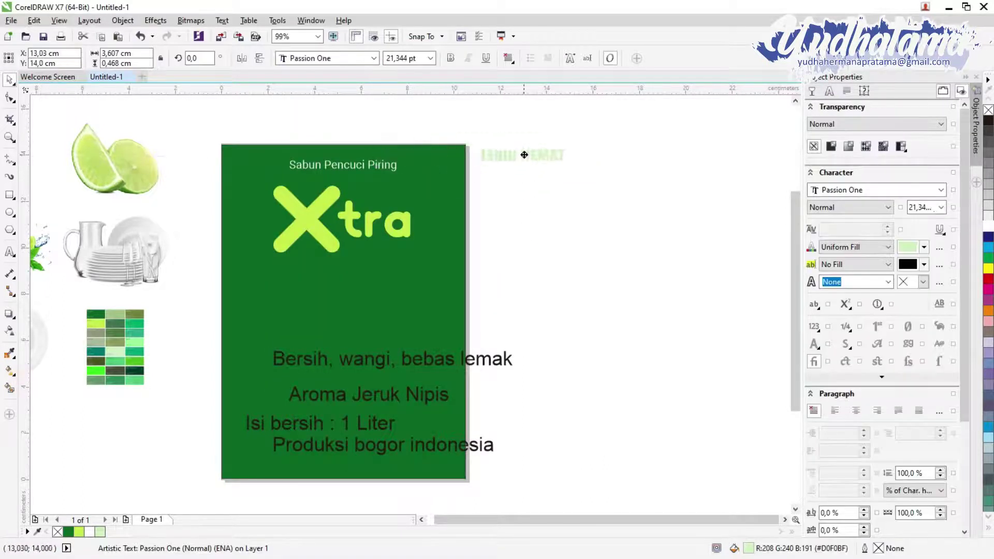
left_click_drag(524, 155, 525, 155)
left_click(564, 218)
- Change the Produksi bogor indonesia text to Title Case
left_click(487, 445)
left_click(222, 20)
left_click(316, 319)
left_click(438, 288)
left_click(439, 326)
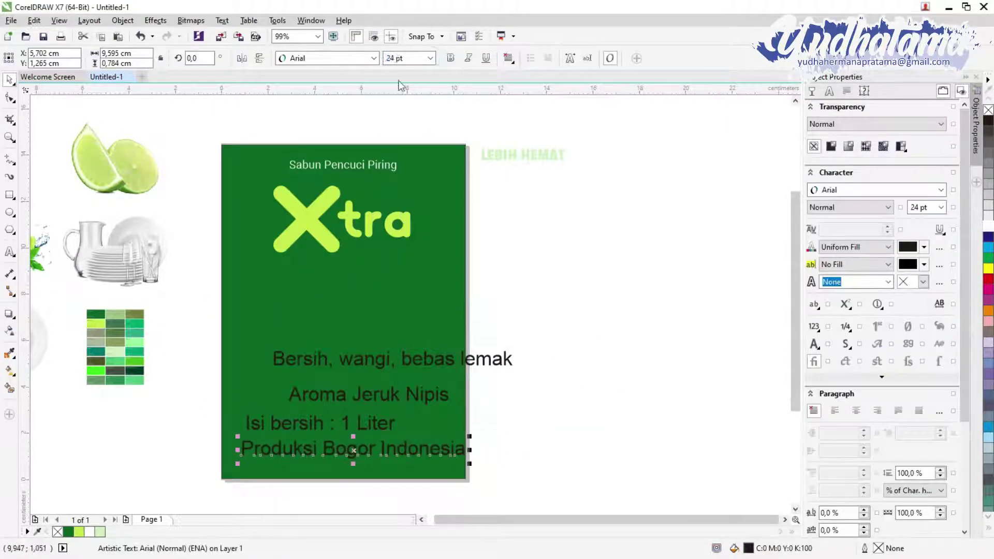
- Format the Produksi Bogor Indonesia text as 14 pt white Roboto and place it near the label's bottom edge
left_click(431, 58)
left_click(392, 145)
left_click(342, 165)
left_click(305, 451)
left_click(374, 58)
left_click(301, 152)
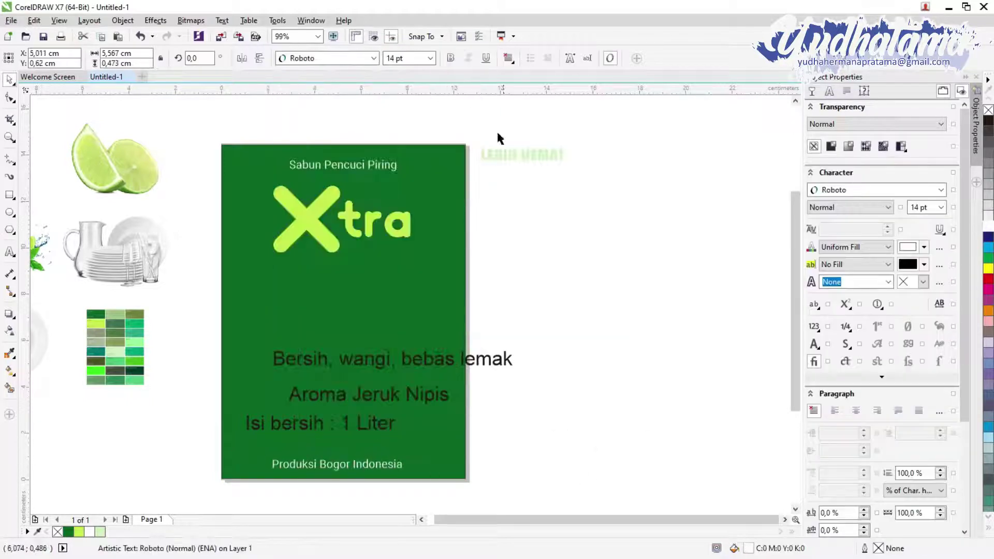
- Reduce the Produksi Bogor Indonesia text to 10 pt and center it horizontally on the label
left_click(431, 58)
left_click(400, 113)
left_click(642, 284)
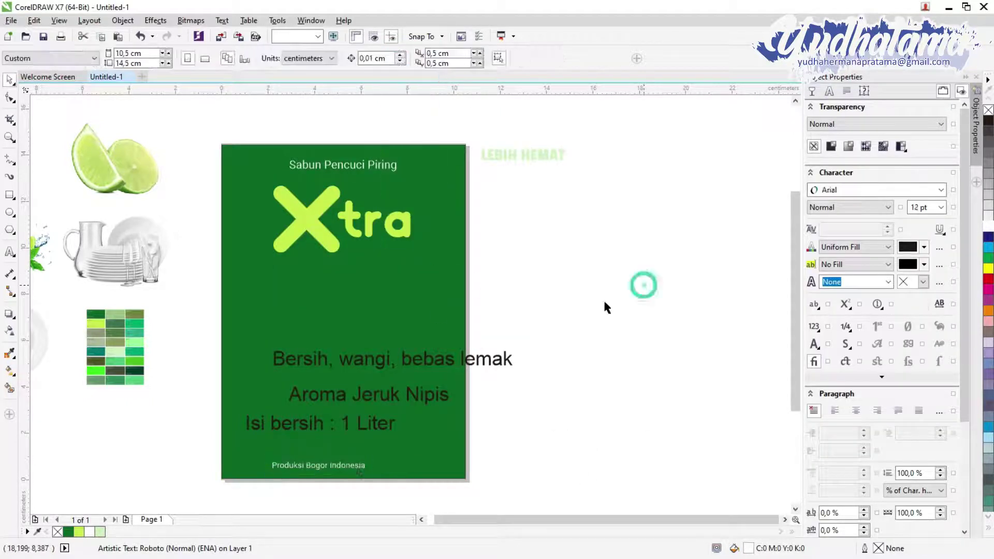
left_click(437, 453)
left_click(637, 415)
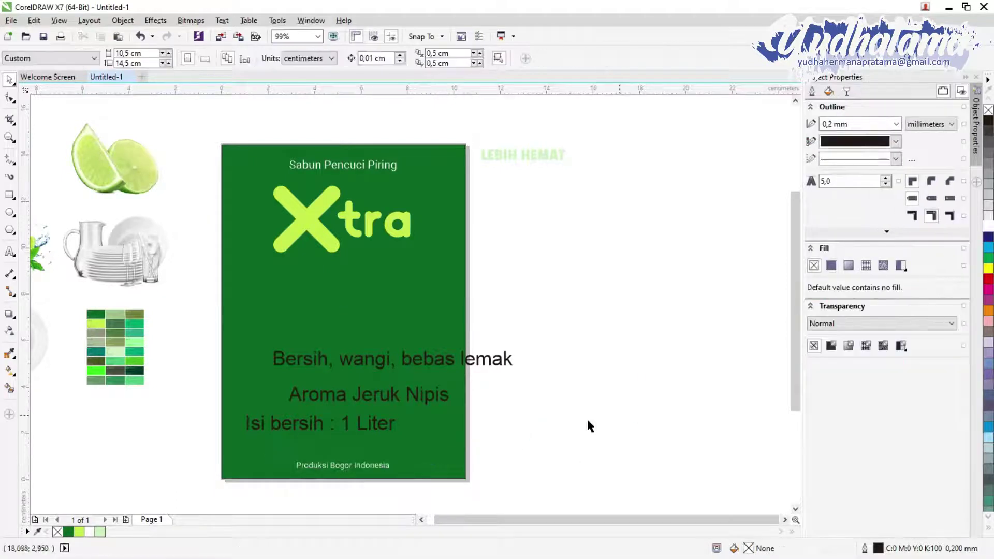
- Remove the colon from the Isi bersih : 1 Liter text and break it into two lines
left_click(372, 421)
left_click(348, 424)
double_click(349, 425)
key("BackSpace")
key("BackSpace")
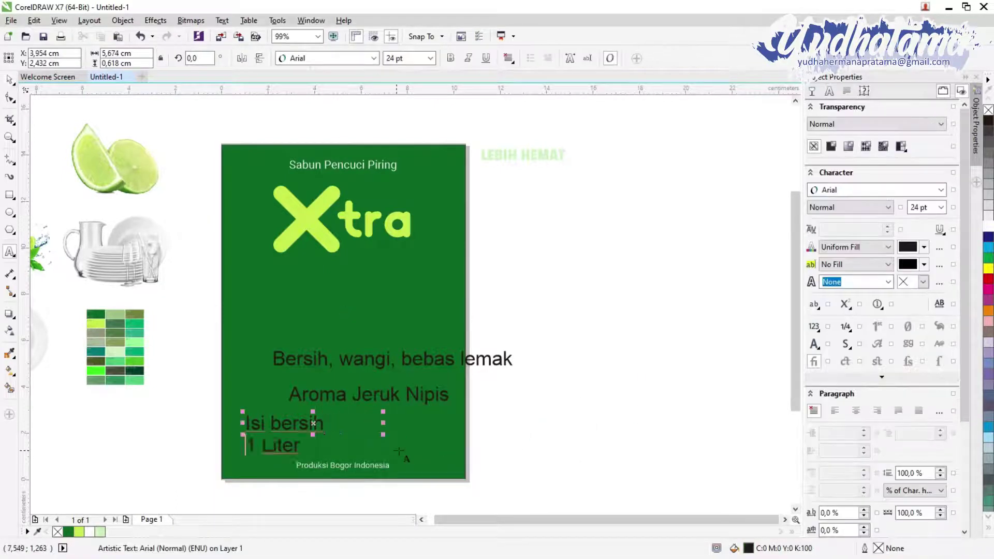
- Set Isi bersih to 12 pt above a larger 1 Liter, both in pale green (#D0F0BF), at the label's lower left corner
left_click_drag(245, 423, 142, 459)
left_click(431, 58)
left_click(414, 134)
left_click(142, 459)
left_click_drag(236, 414, 270, 461)
left_click(372, 466)
left_click(554, 434)
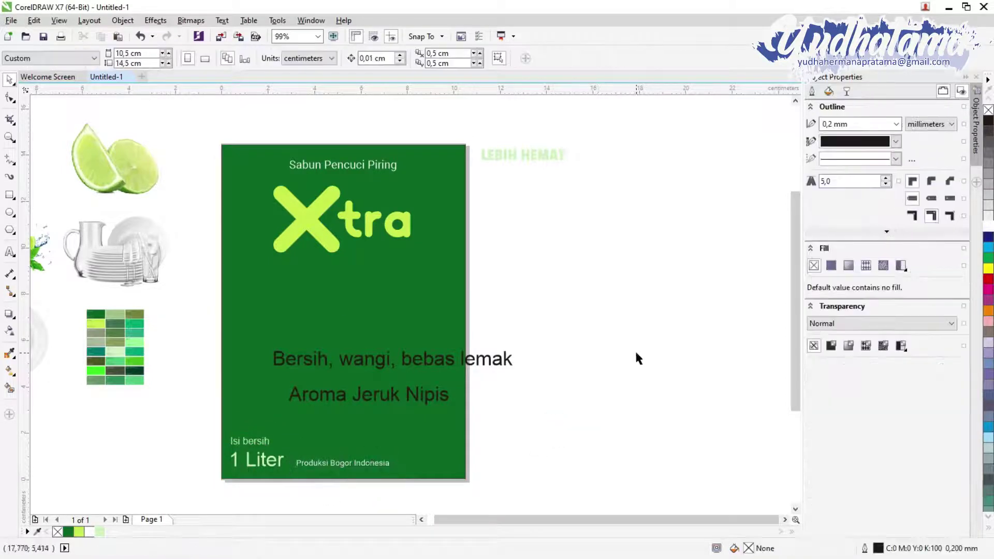
- Move the Isi bersih and 1 Liter lines together slightly up and inward from the label's left edge
left_click_drag(223, 429, 290, 473)
left_click(300, 490)
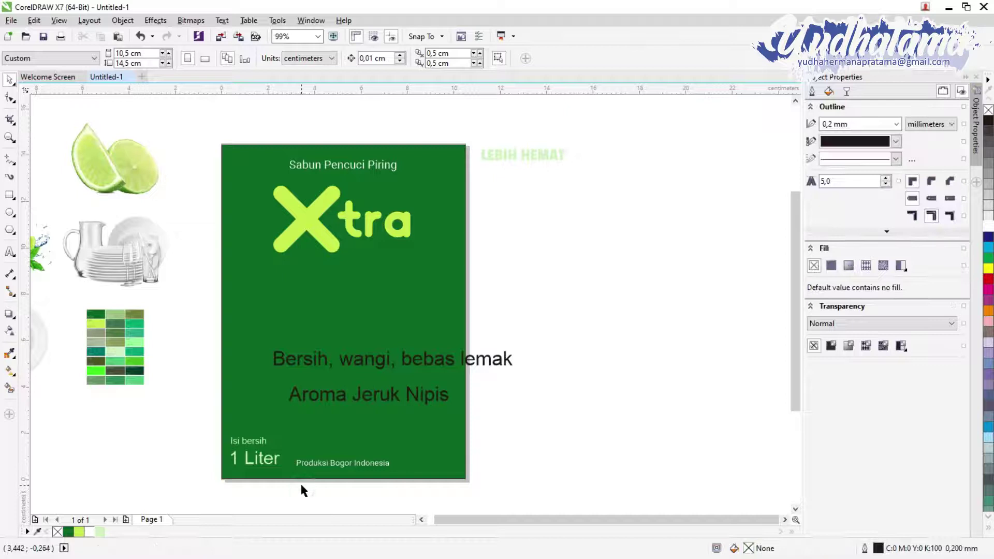
left_click_drag(273, 469, 272, 444)
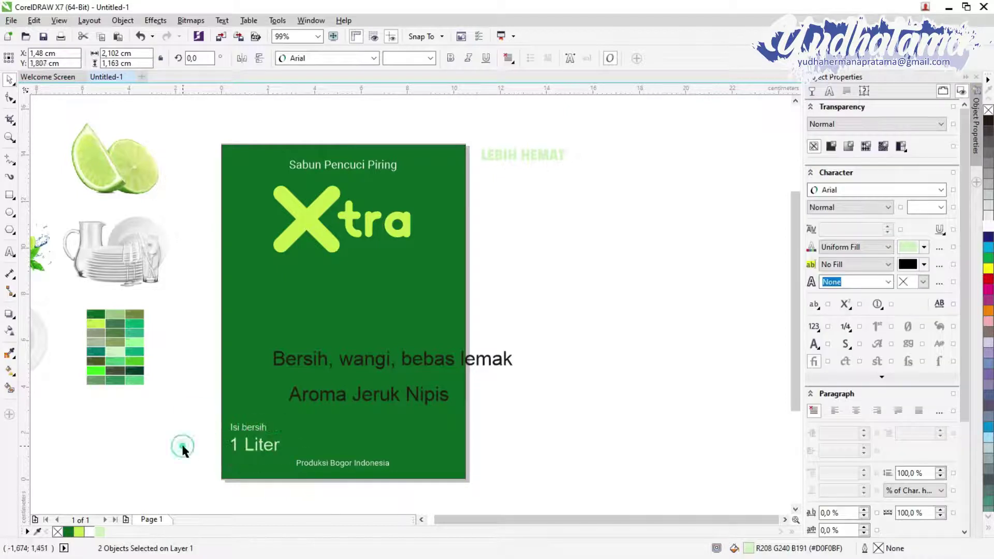
left_click(194, 471)
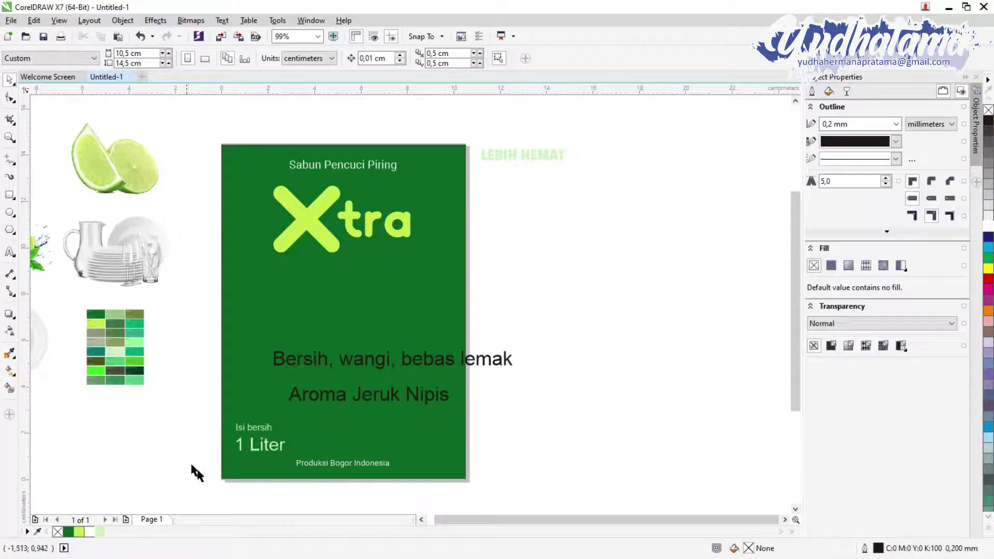
- Move the Xtra logo and the Sabun Pencuci Piring text straight down from the label's top edge
left_click(389, 221)
left_click_drag(389, 221, 389, 252)
left_click(558, 239)
left_click(351, 166)
left_click_drag(350, 169, 350, 185)
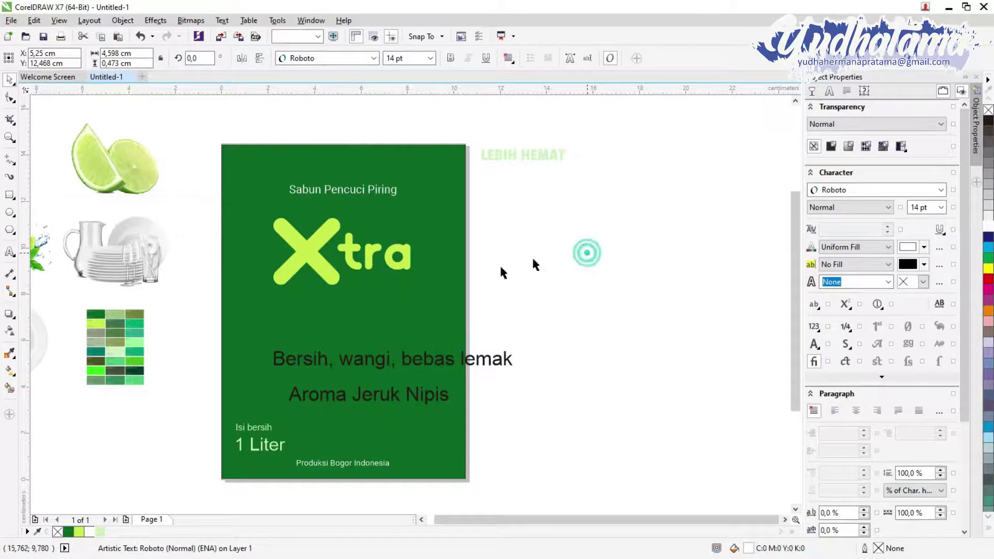
- Move the Xtra logo up closer to the Sabun Pencuci Piring text
left_click(406, 251)
key("Escape")
left_click_drag(383, 254, 383, 241)
left_click(559, 265)
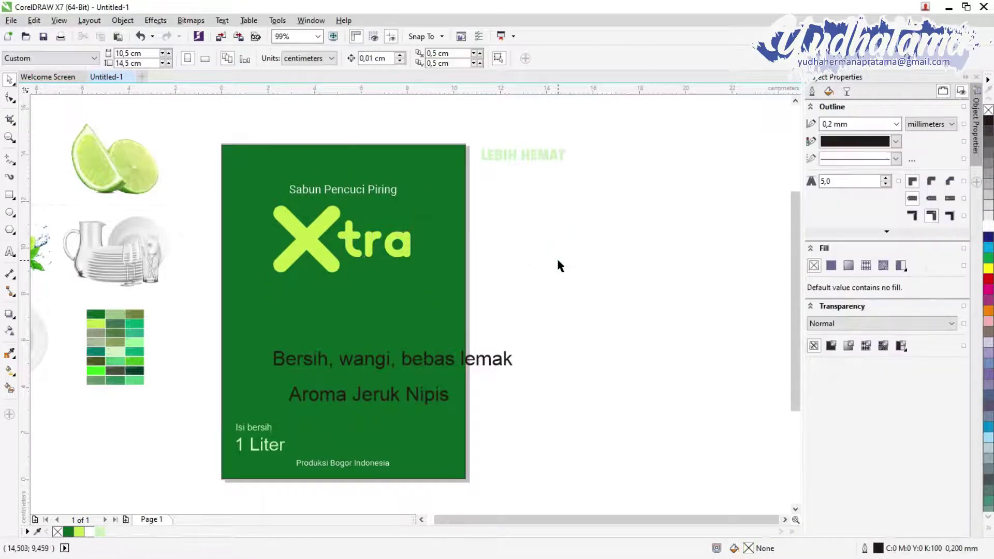
- Try to move the Sabun Pencuci Piring text below the Xtra logo
left_click(343, 189)
left_click_drag(343, 189, 343, 280)
left_click(543, 266)
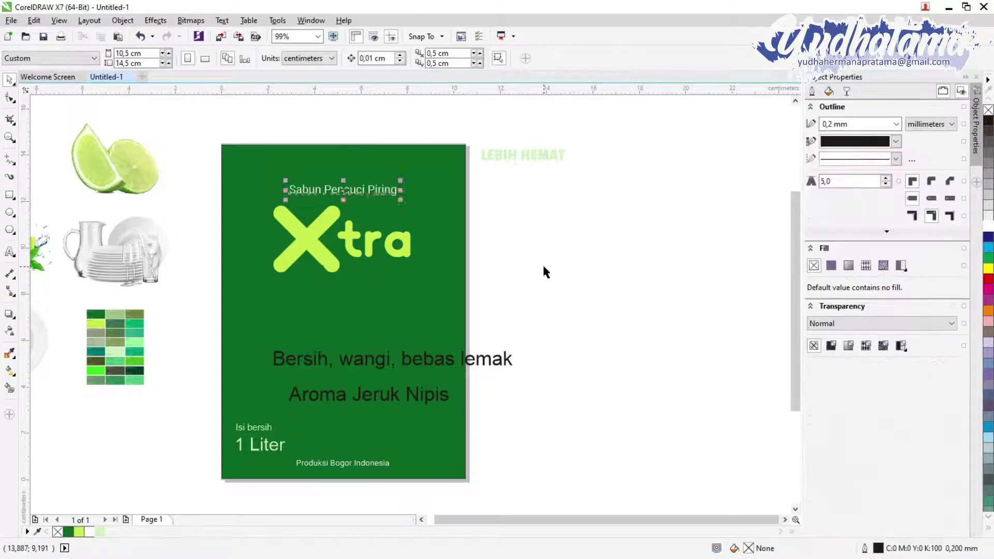
- Move the LEBIH HEMAT text from the empty canvas into the label's upper right corner
left_click(545, 154)
left_click_drag(442, 155, 428, 156)
left_click(561, 167)
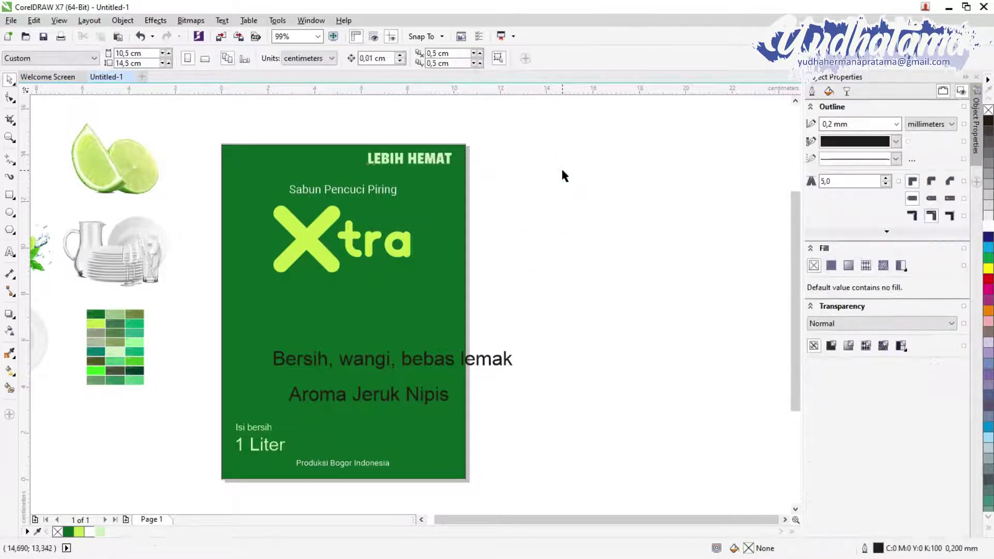
- Break LEBIH HEMAT into two center-aligned lines and shift it slightly toward the label's right edge
double_click(417, 159)
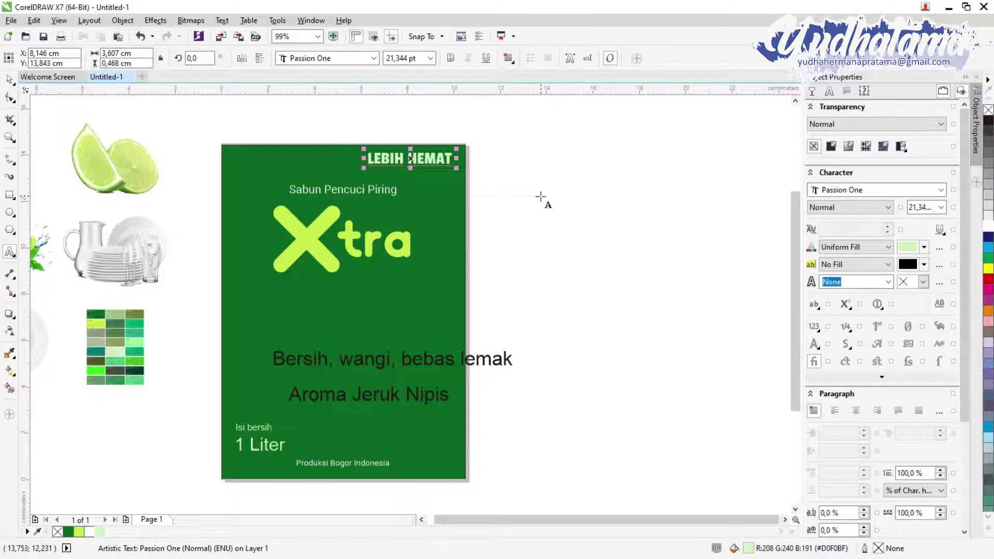
left_click(509, 58)
left_click(534, 103)
left_click(526, 204)
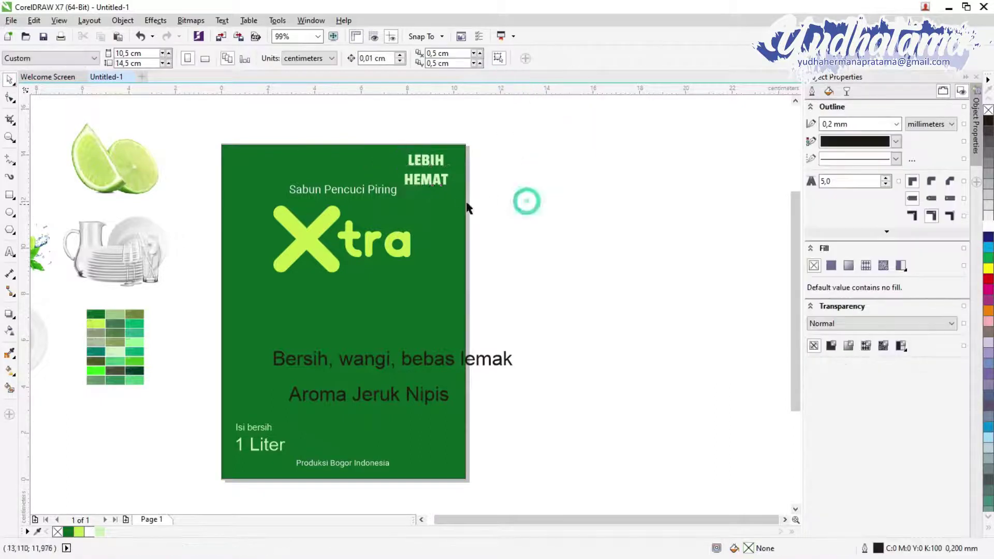
left_click(444, 179)
scroll(443, 180, "up", 4)
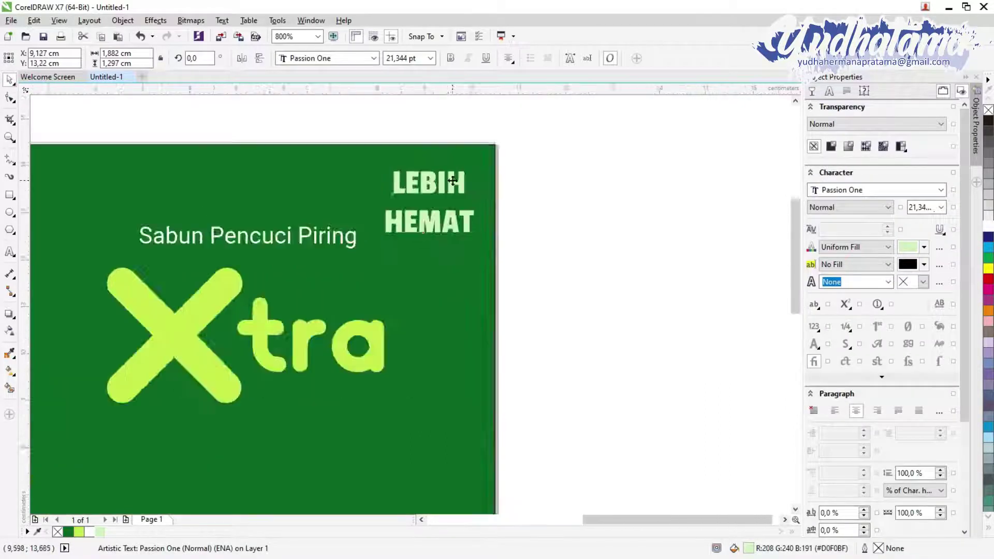
scroll(375, 229, "down", 4)
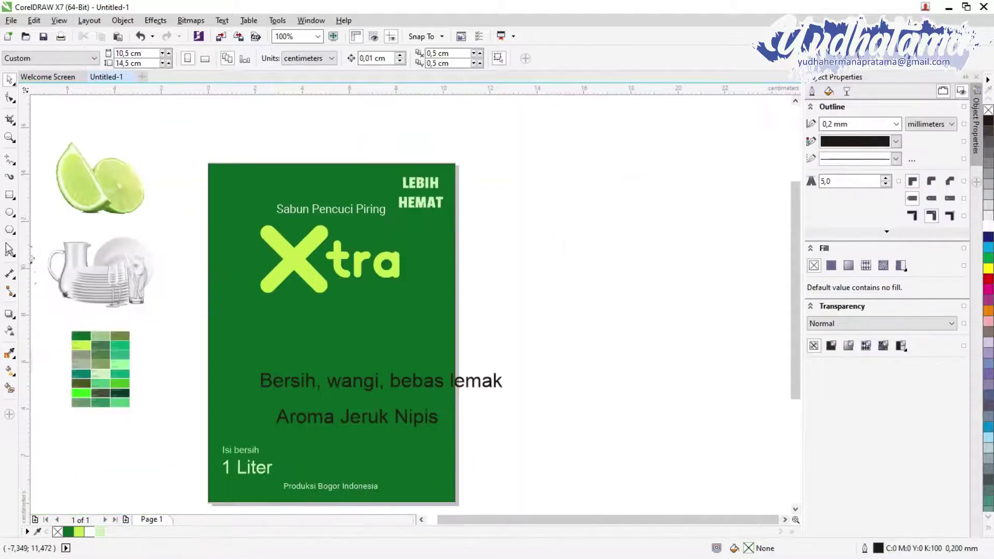
- Draw a closed shape about 5.5 × 4.6 cm with an arched inner edge across the label's upper right corner
left_click(10, 160)
left_click(52, 158)
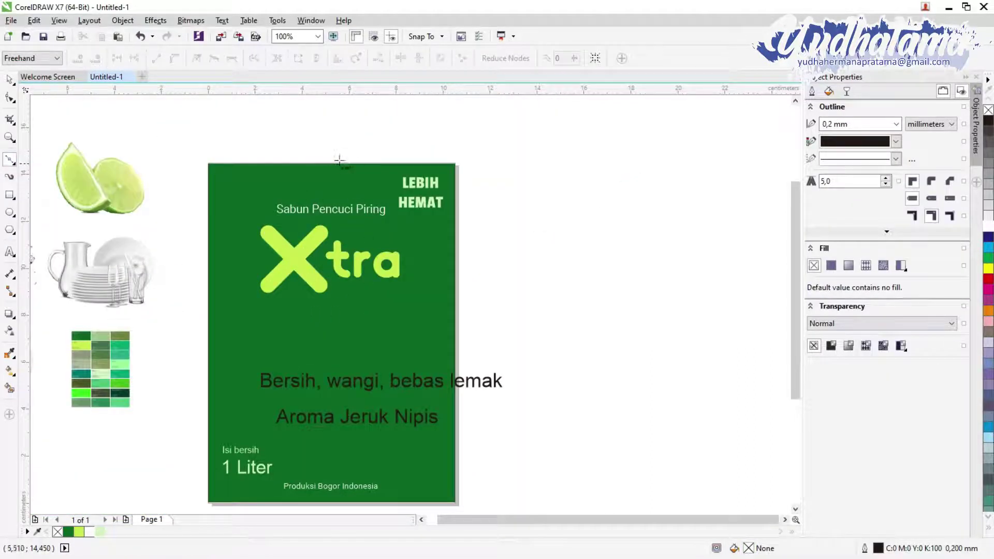
scroll(415, 228, "up", 2)
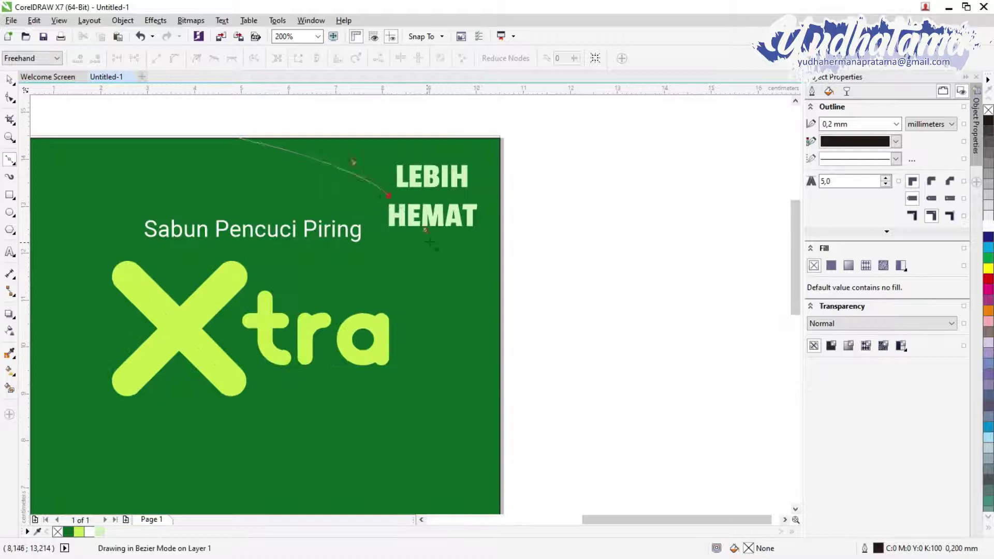
double_click(500, 352)
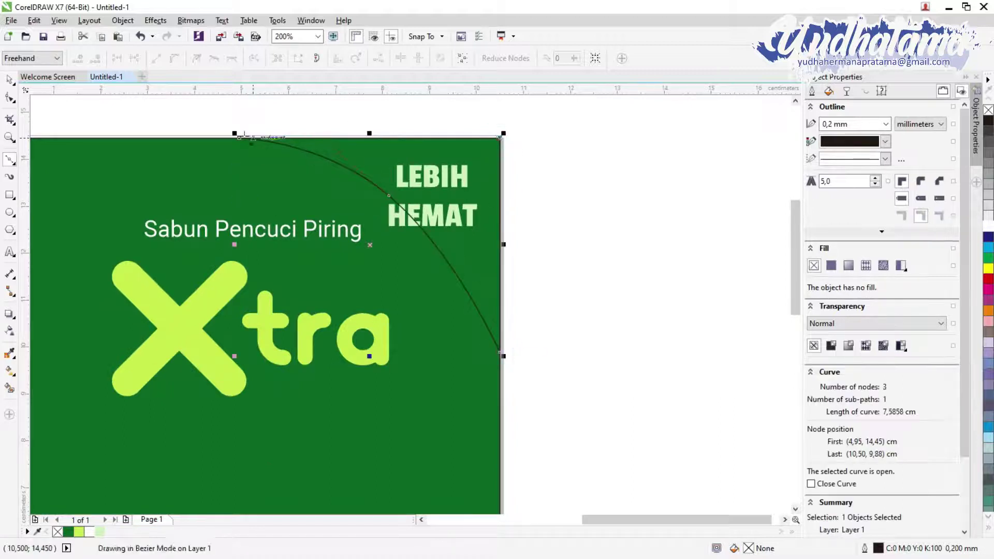
key("space")
- Fill the curved corner shape with white and place it behind the LEBIH HEMAT text
right_click(410, 228)
mouse_move(440, 382)
left_click(604, 389)
scroll(466, 310, "down", 2)
scroll(418, 449, "up", 2)
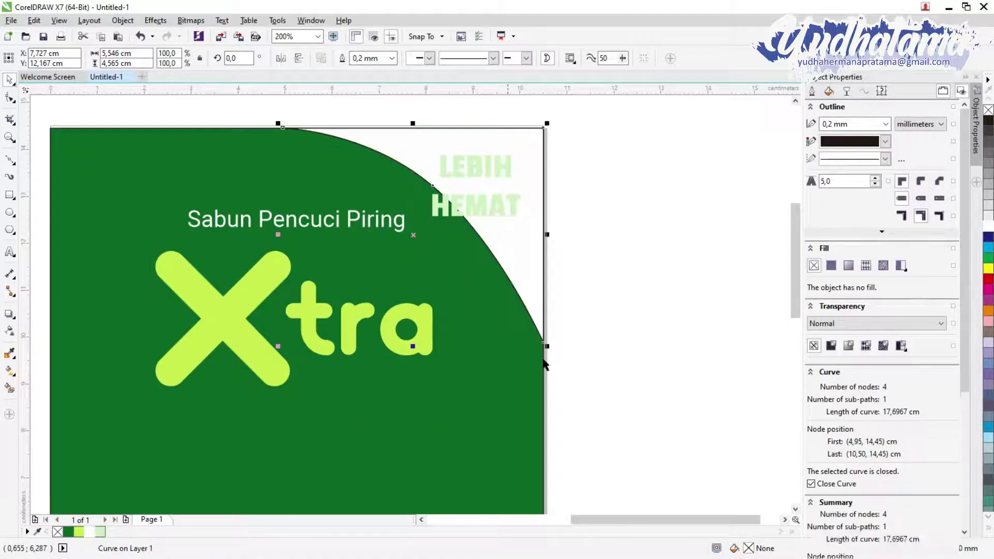
- Adjust the middle node and handles of the white corner shape's inner edge into a smoother arc
left_click(535, 254)
left_click(535, 254)
scroll(596, 269, "up", 2)
scroll(659, 282, "down", 2)
key("F10")
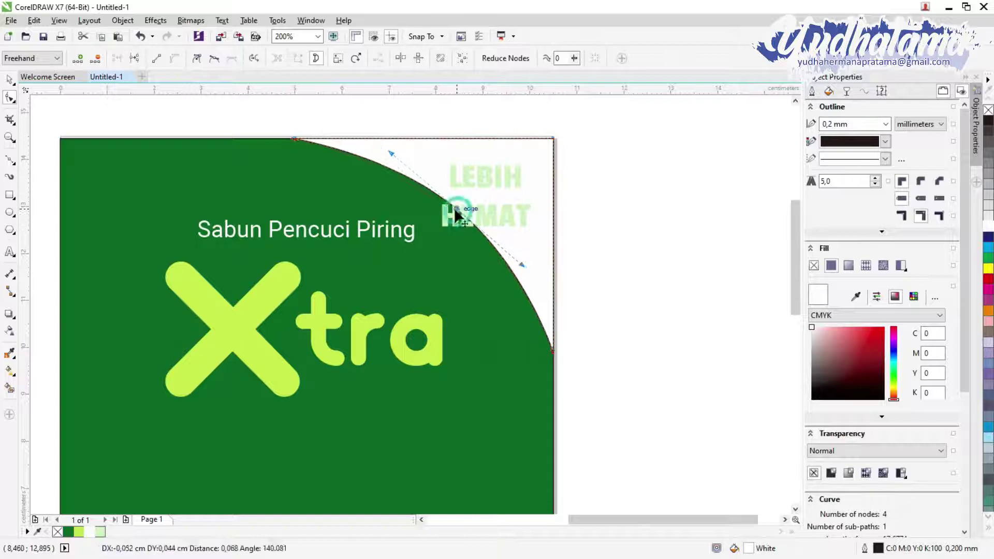
left_click_drag(453, 220, 452, 221)
mouse_move(529, 293)
left_mouse_down()
mouse_move(539, 291)
mouse_move(528, 294)
left_mouse_up()
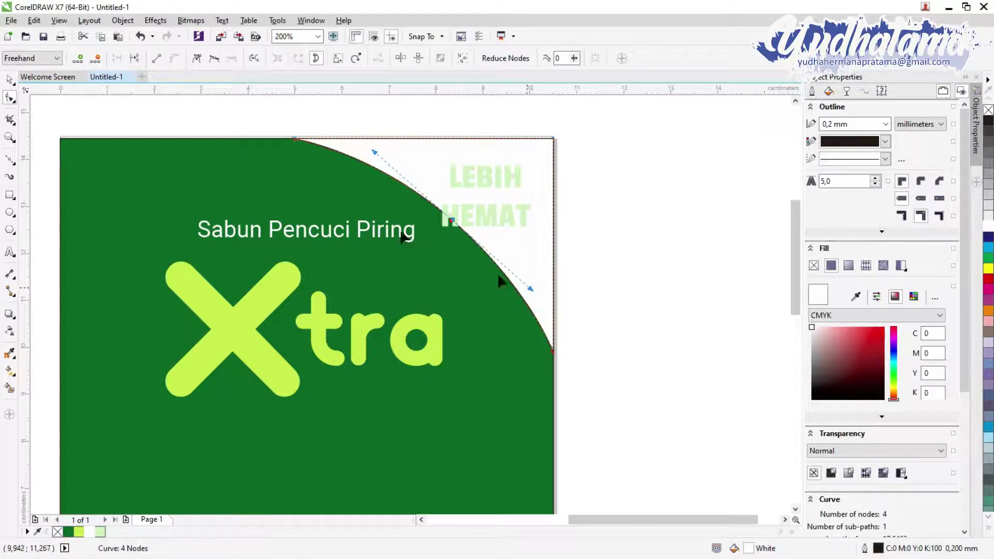
- Move LEBIH HEMAT fully inside the white corner and remove the outline of the corner shape
left_click(490, 187)
key("space")
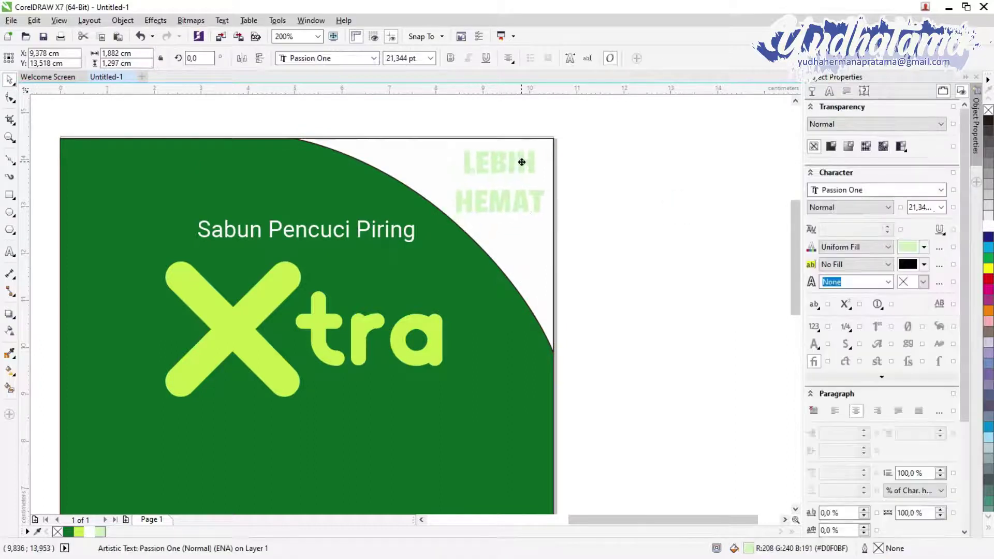
key("Tab")
key("F3")
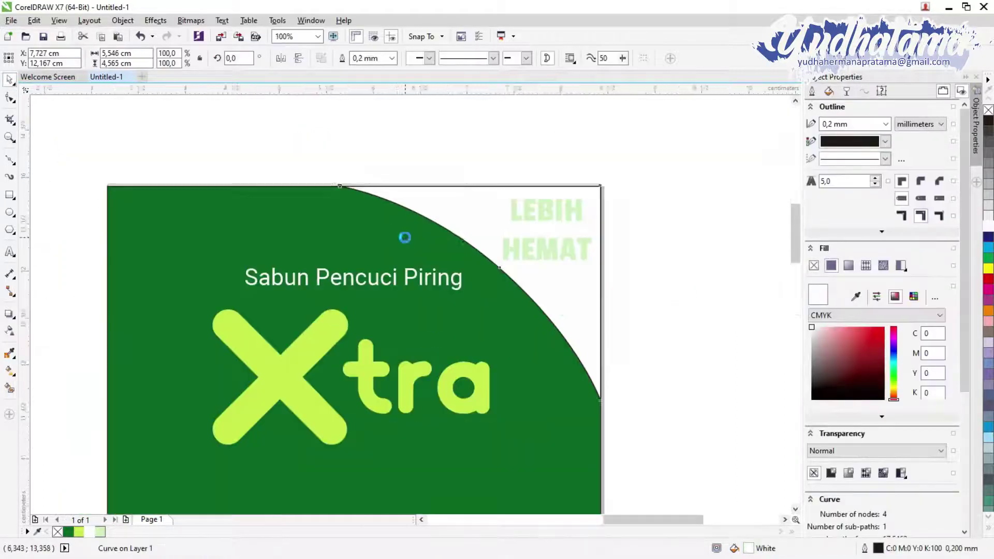
key("Tab")
left_click(637, 246)
- Enlarge the Xtra logo to about 7.1 × 3.5 cm and shift it with Sabun Pencuci Piring toward the label's upper left, left edges aligned
left_click(414, 297)
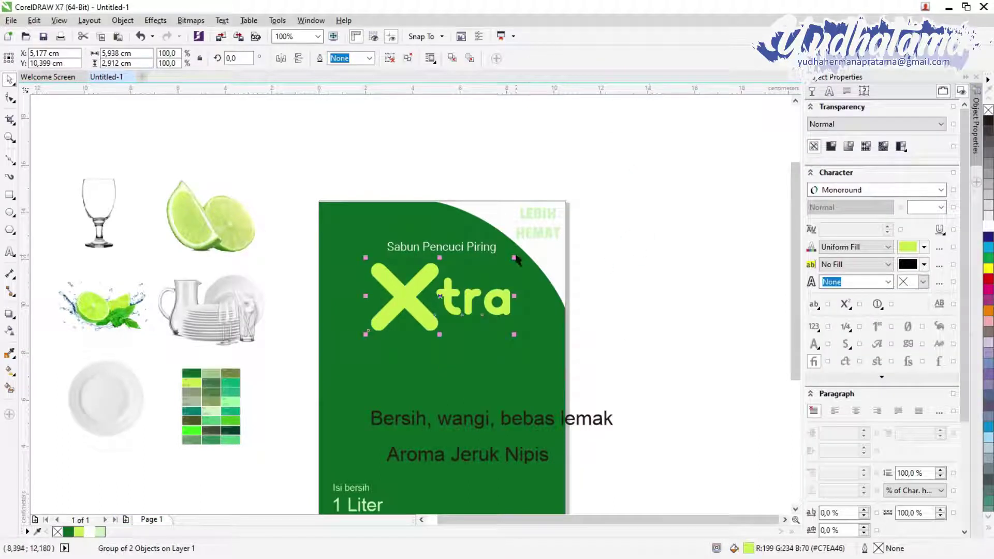
left_click_drag(539, 248, 533, 250)
left_click_drag(336, 249, 326, 241)
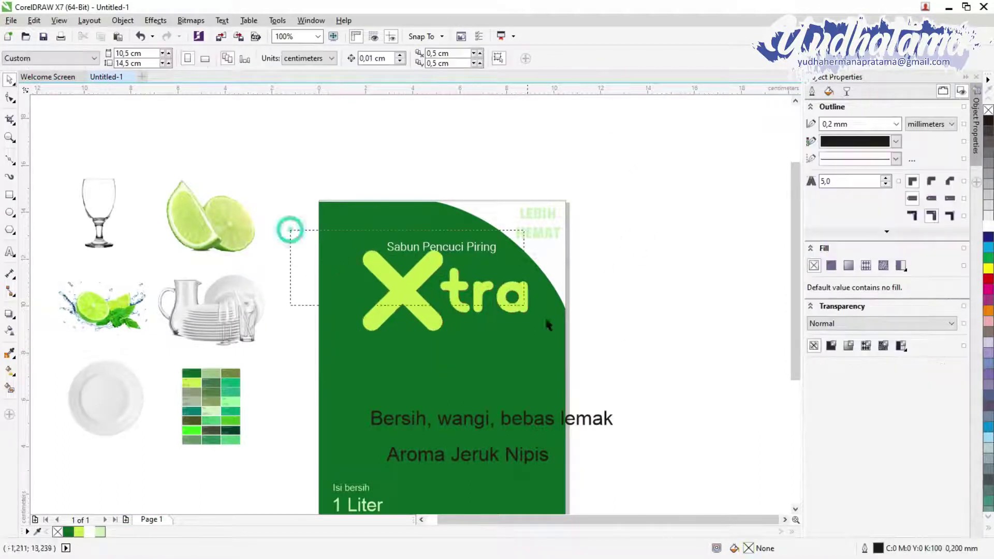
key("ctrl+u")
left_click(423, 232)
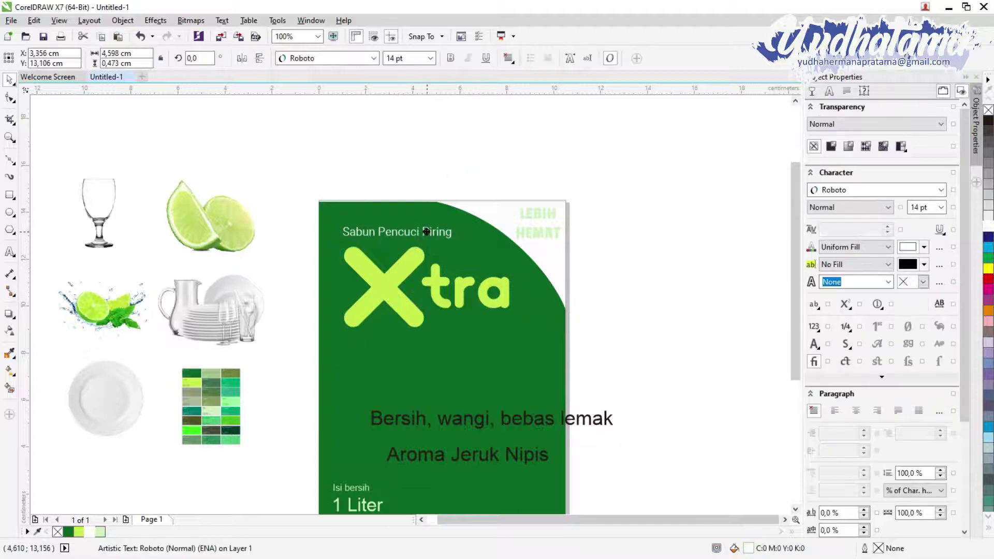
left_click(663, 270)
- Place the lime slices image on the label below the Xtra logo and inspect its edges up close
scroll(716, 349, "down", 2)
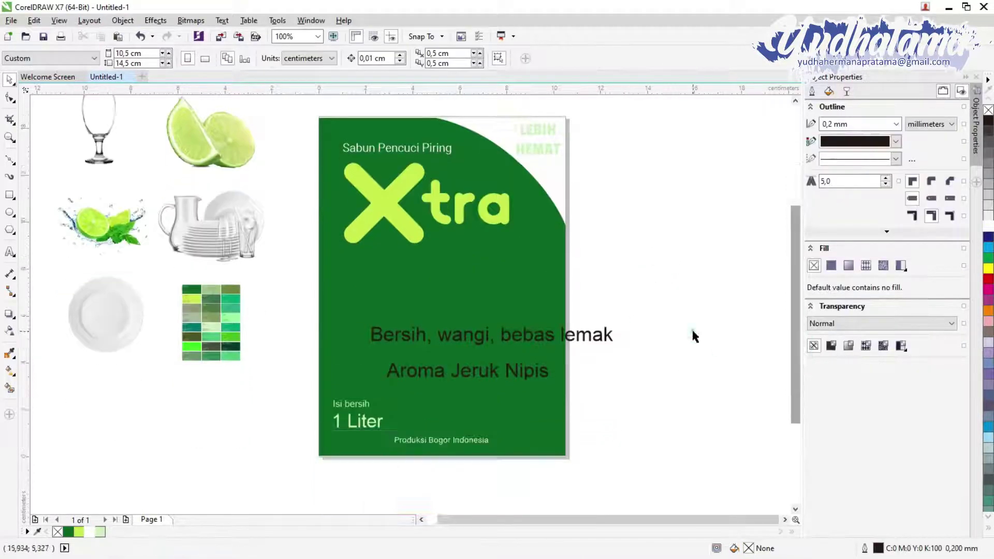
left_click_drag(210, 231, 238, 231)
left_click_drag(426, 311, 472, 284)
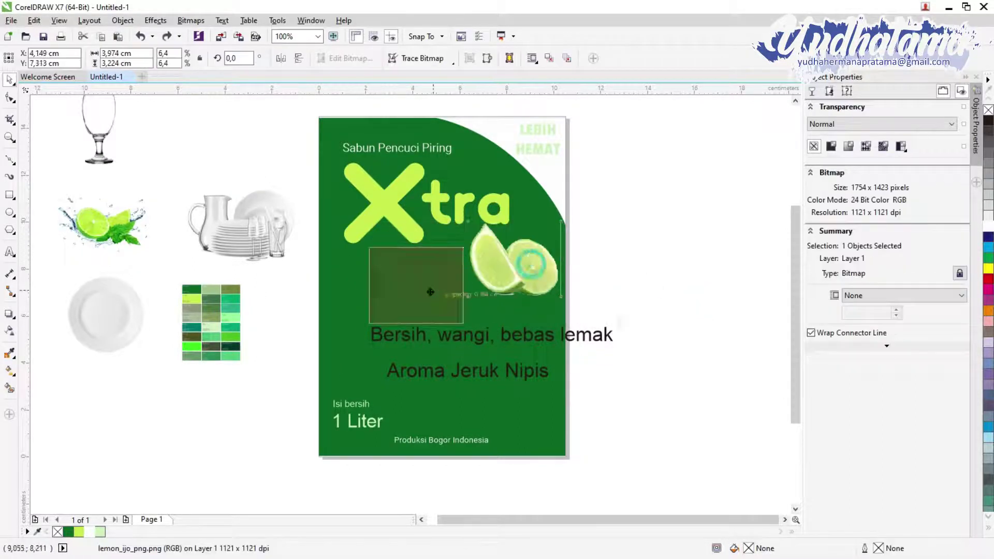
key("Escape")
scroll(452, 277, "up", 5)
scroll(586, 278, "down", 3)
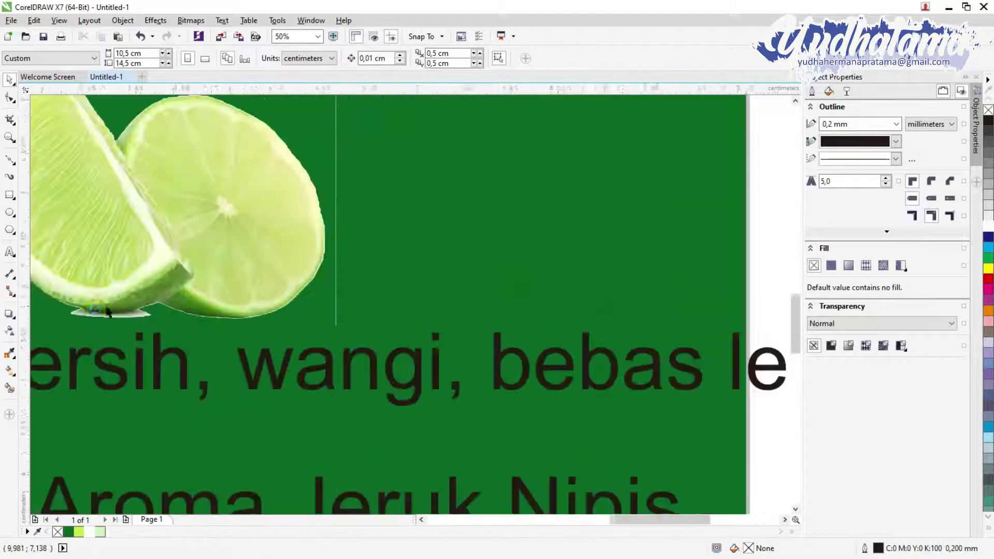
scroll(155, 280, "down", 4)
scroll(275, 311, "up", 6)
scroll(290, 329, "down", 5)
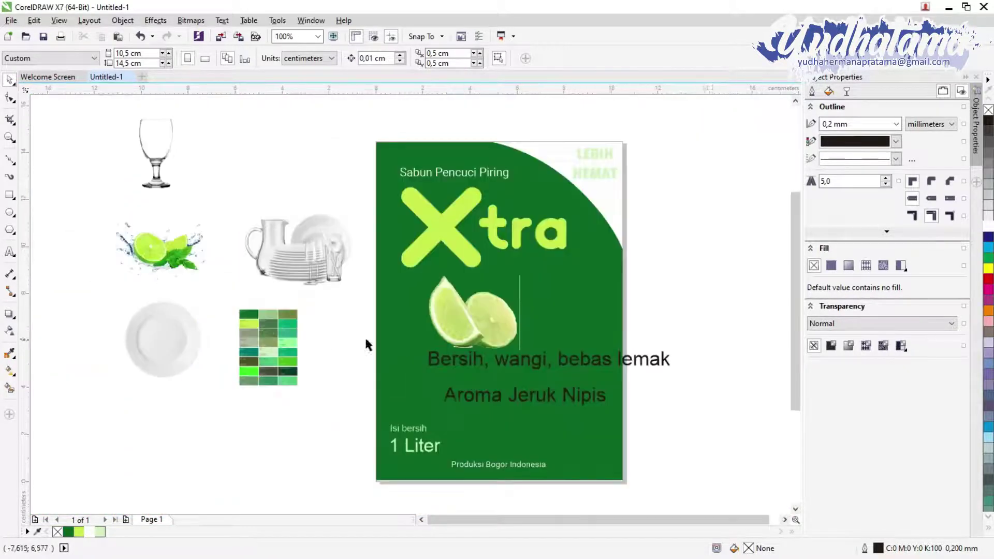
- Bring the plate and wine glass images from the empty canvas onto the label below the Xtra logo
left_click(162, 339)
left_click_drag(162, 339, 440, 317)
left_click_drag(156, 156, 529, 317)
- Shift the lime slices toward the label's right edge and position the wine glass under the logo's X, scaled down slightly
left_click(412, 248, "shift")
left_click(423, 315)
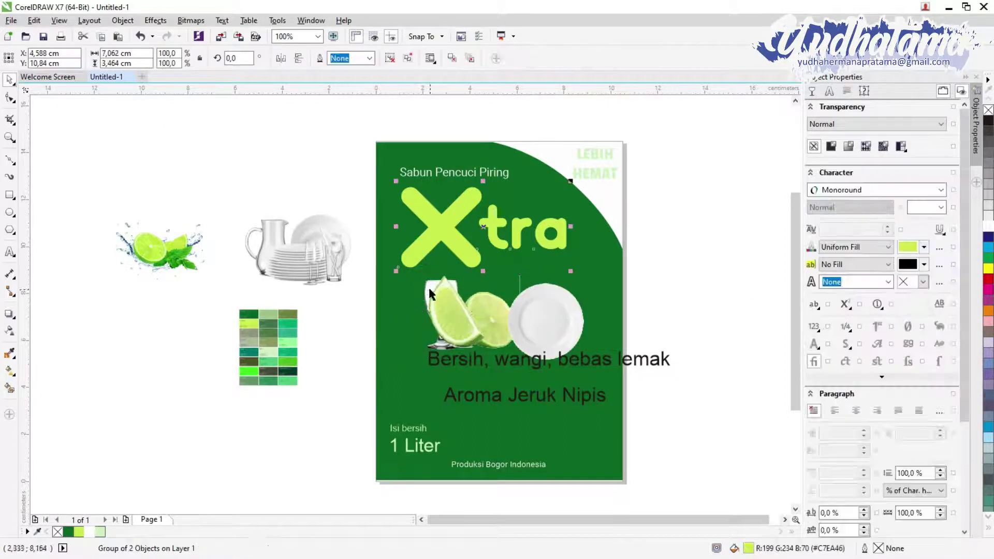
left_click(416, 294)
left_click_drag(416, 295, 515, 295)
left_click(418, 251, "shift")
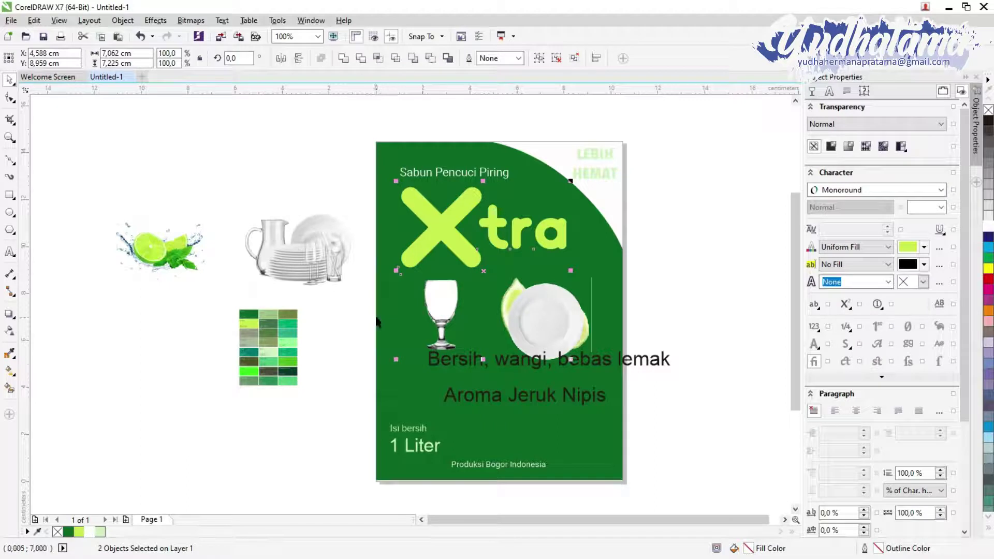
left_click(435, 301)
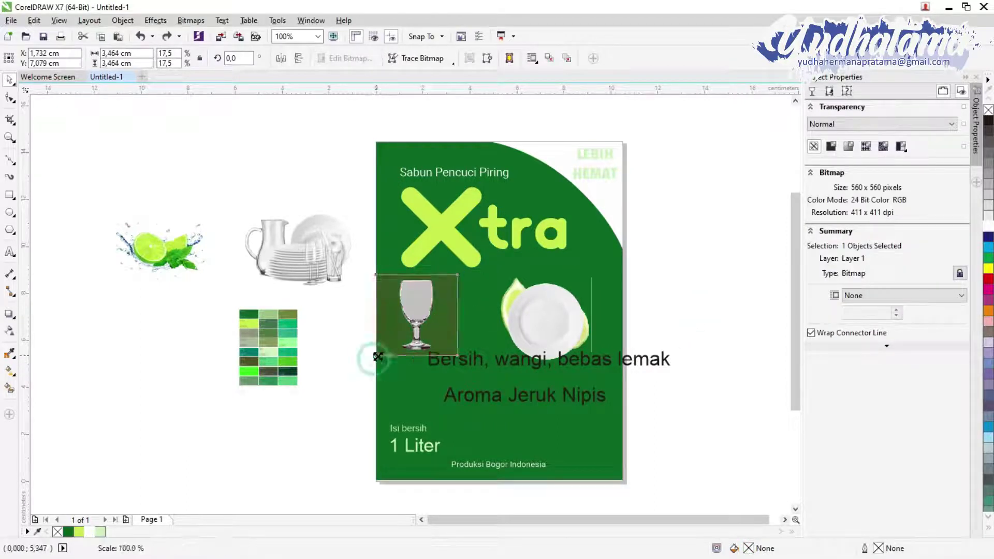
left_click(675, 322)
- Move the plate next to the wine glass and arrange the glass in front of it
left_click_drag(550, 333, 464, 327)
left_click(399, 298)
right_click(401, 298)
left_click(413, 337)
right_click(413, 337)
- Apply a uniform transparency of 12 to the wine glass image
left_click(467, 306)
left_click(445, 314)
left_click(9, 330)
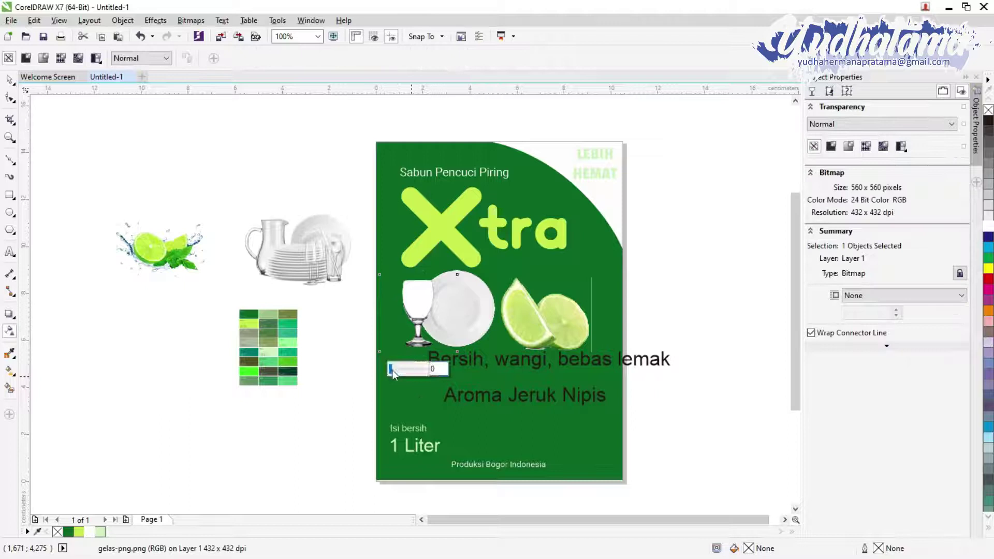
left_click_drag(396, 371, 395, 374)
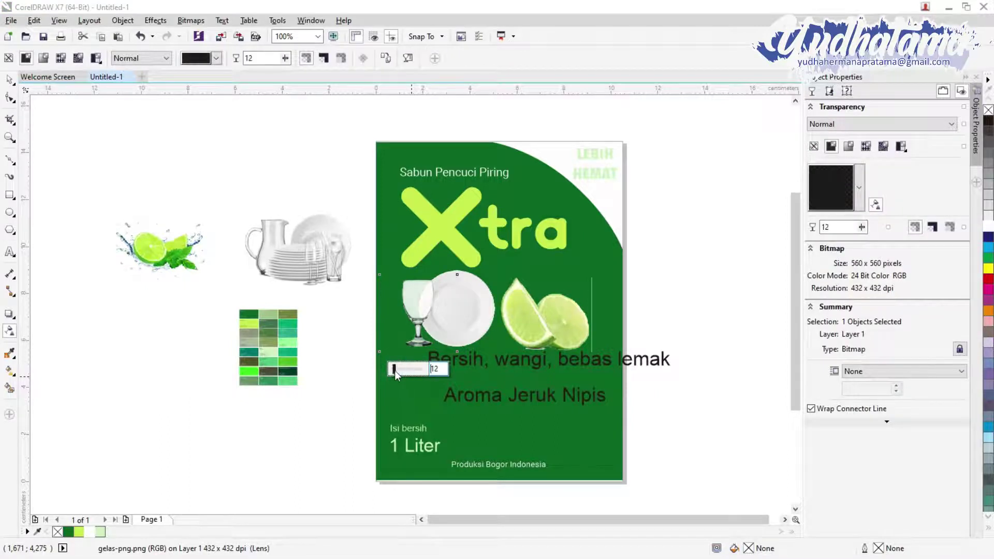
left_click(10, 79)
- Move the lime slices image off the label onto the empty canvas above the lime splash image
left_click(688, 320)
left_click_drag(554, 322, 210, 176)
key("Escape")
- Move the Bersih, wangi, bebas lemak text below the wine glass and scale the plate down to the glass's height
left_click(621, 369)
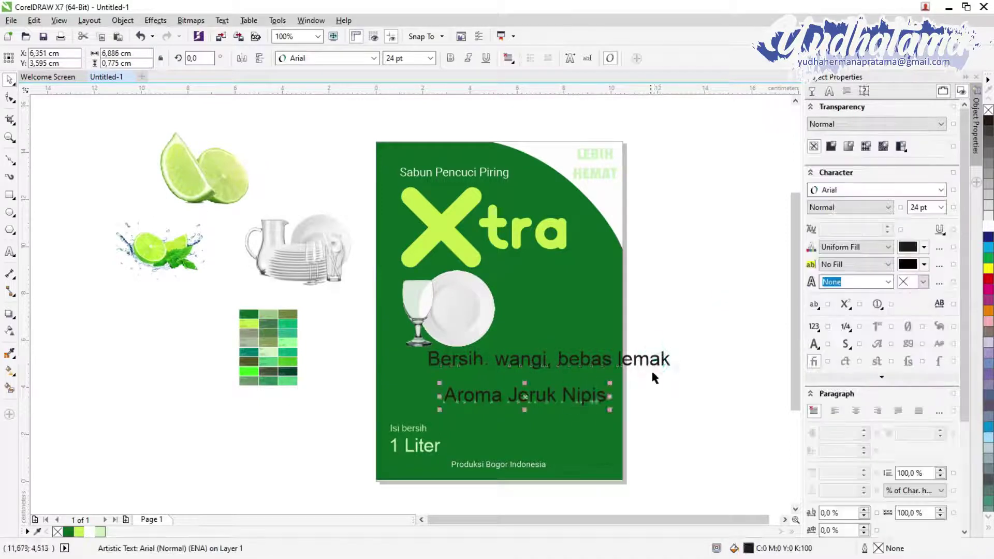
left_click_drag(653, 378, 648, 377)
key("Escape")
left_click(496, 266)
left_click(714, 277)
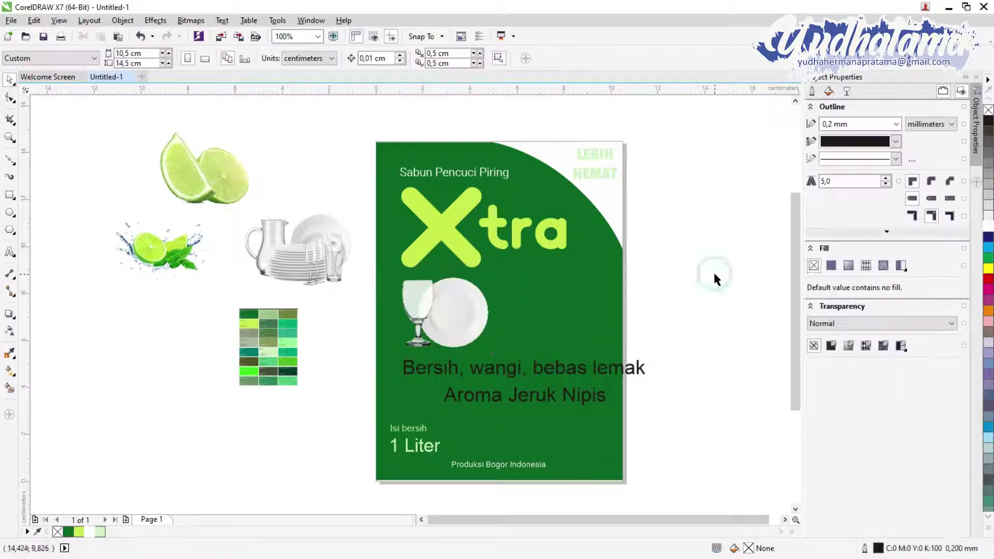
- Reduce the slogan to about 14.5 pt and split it into three lines without commas: Bersih, wangi, bebas lemak
left_click(632, 369)
left_click_drag(648, 356, 598, 364)
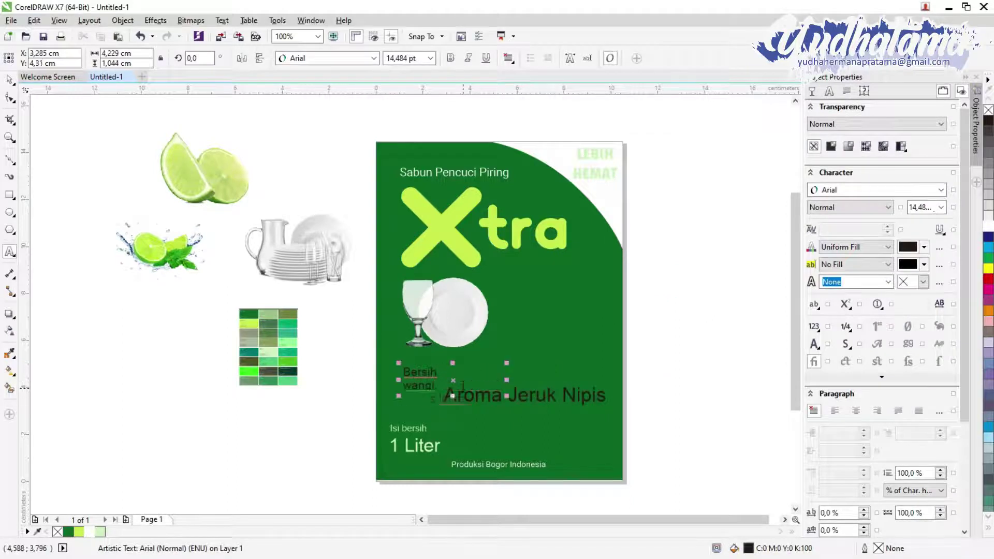
key("Escape")
- Move the three-line slogan to the right of the plate and set its font to Roboto
left_click_drag(419, 386, 498, 311)
left_click(332, 58)
left_click(508, 132)
left_click(331, 58)
left_click(635, 309)
- Enlarge the three-line slogan to about 20.5 pt, colour it pale green and shift it closer to the plate
left_click_drag(571, 331, 602, 356)
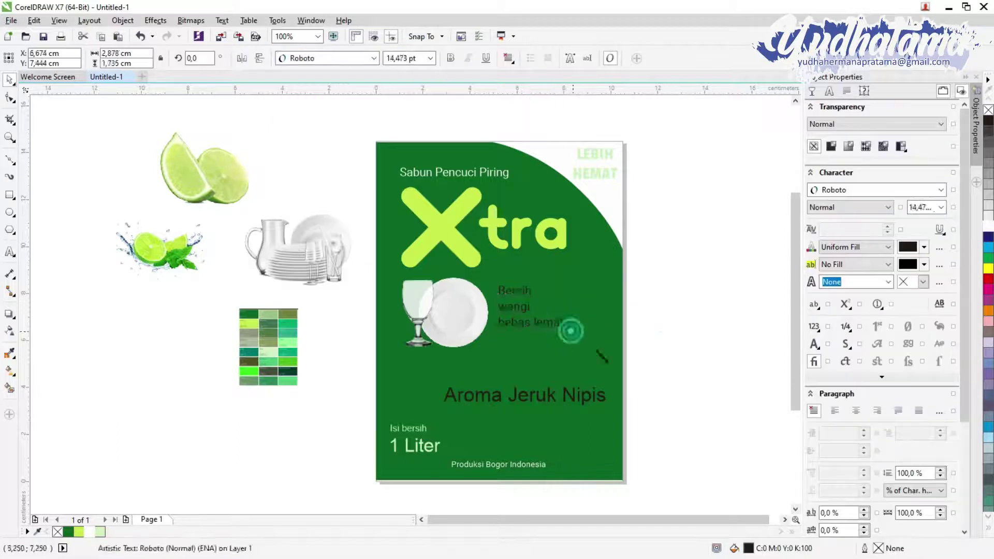
left_click(604, 317)
left_click(526, 318)
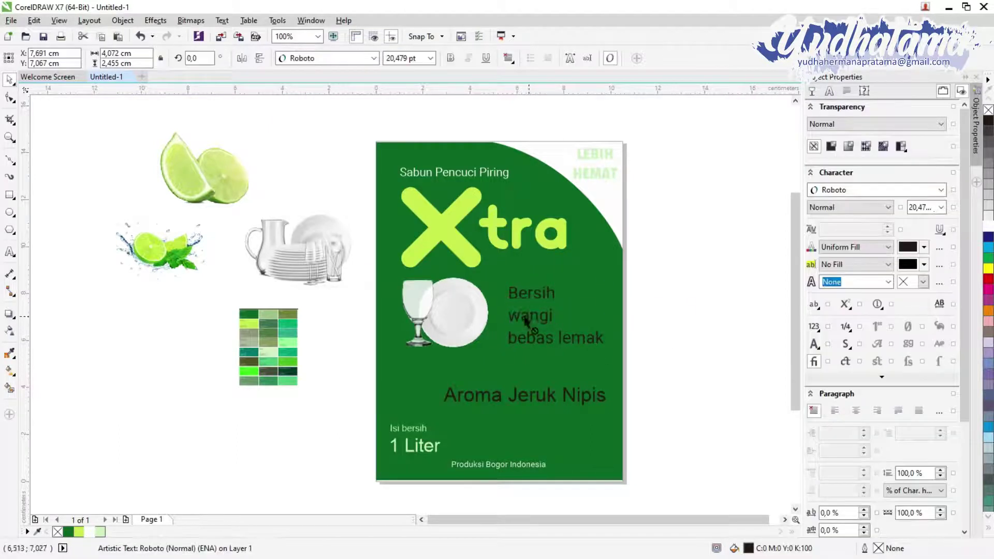
left_click(81, 534)
left_click(748, 324)
left_click(544, 337)
left_click(658, 360)
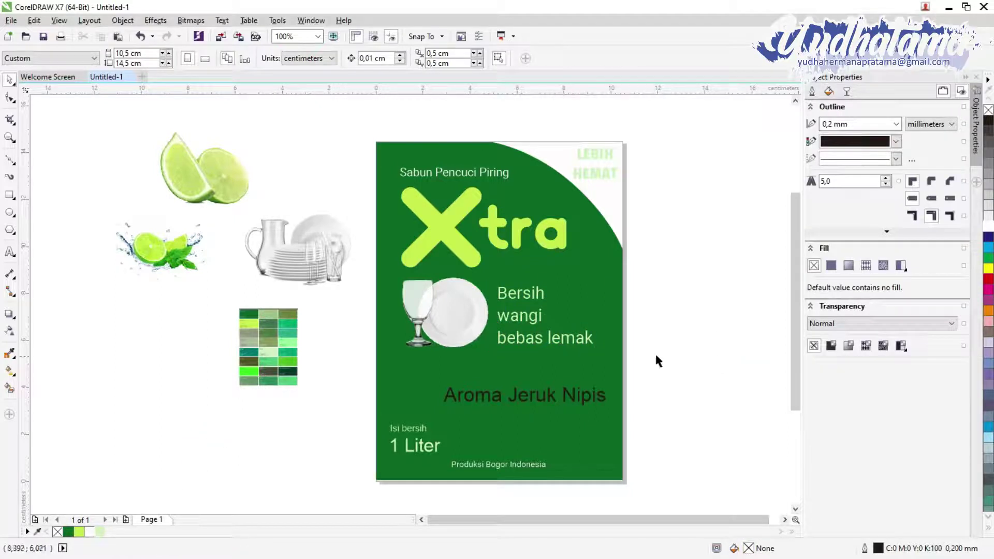
- Check the hand-drawn label sketch in Picasa Photo Viewer and save the drawing as Xtra.cdr in the xtra folder
key("alt+Tab")
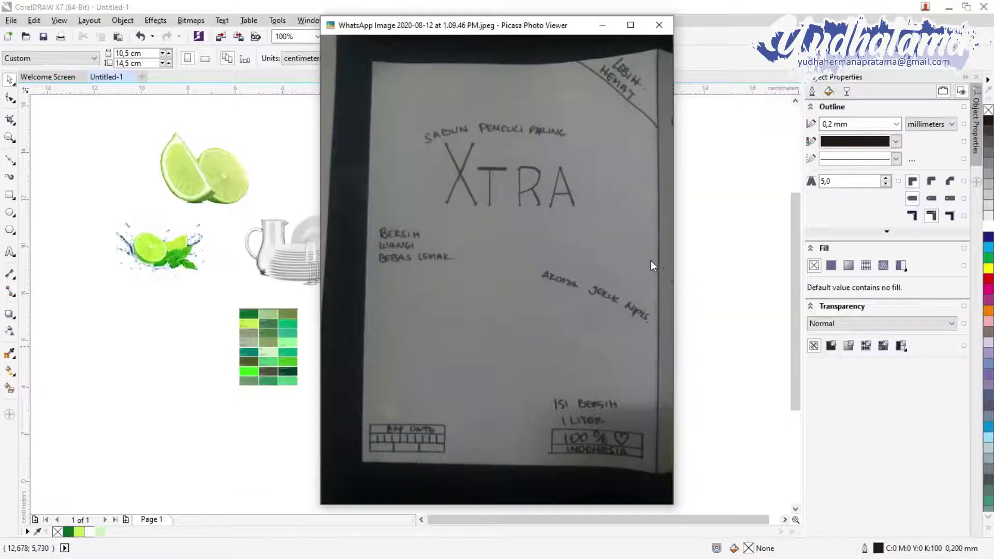
left_click(57, 82)
key("ctrl+s")
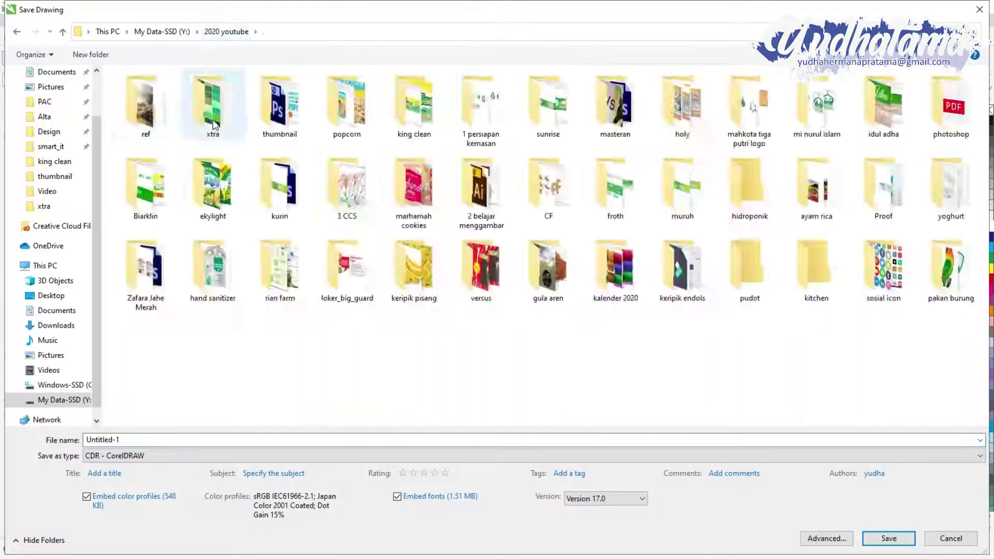
double_click(213, 104)
key("Return")
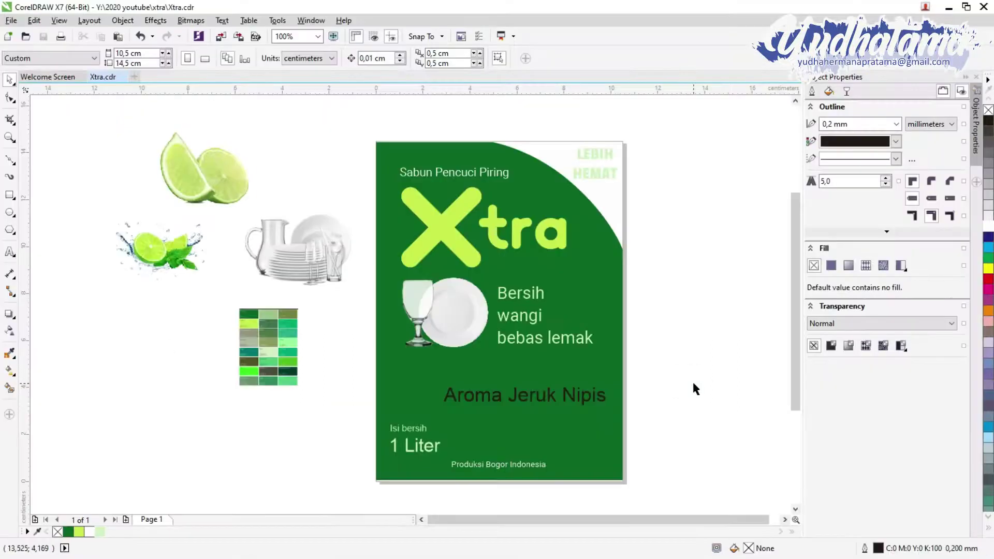
- Open template.cdr and copy its 2020–2022 date table onto the lower left of the label in Xtra.cdr
left_click(9, 21)
mouse_move(77, 75)
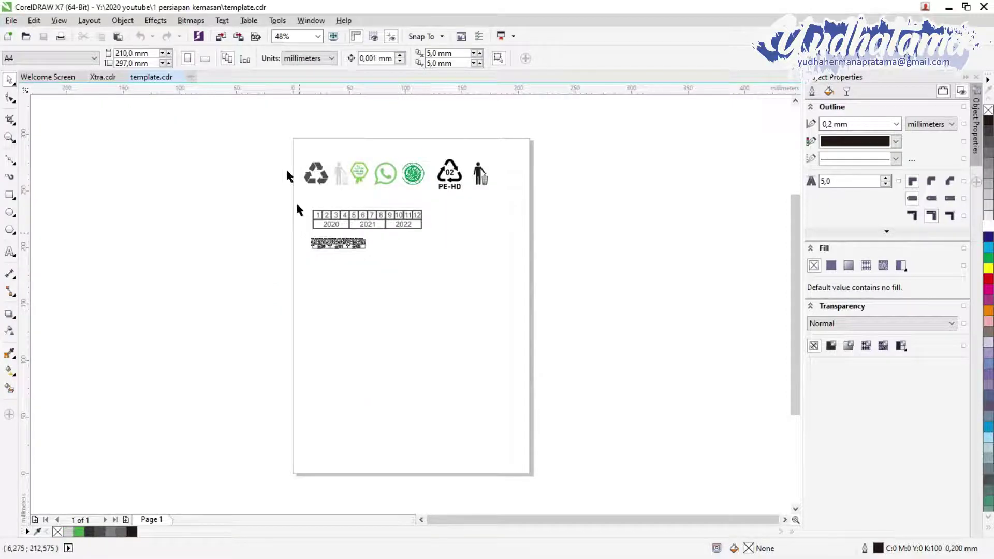
left_click(104, 77)
right_click(355, 181)
key("Escape")
left_click_drag(355, 181, 456, 458)
key("Escape")
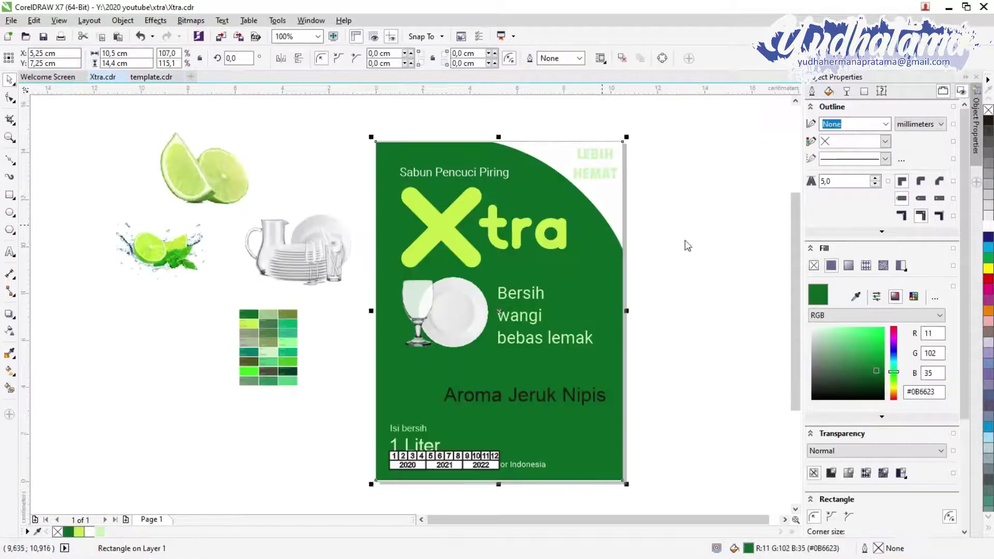
key("Escape")
- Import the 100% indonesia image from the 1 persiapan kemasan folder and place it beside the label
key("ctrl+i")
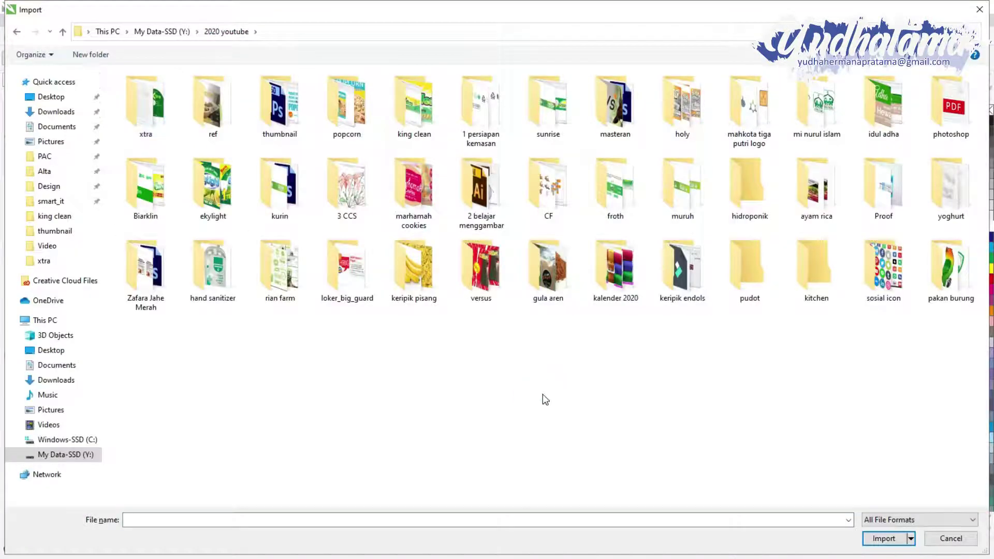
left_click(616, 270)
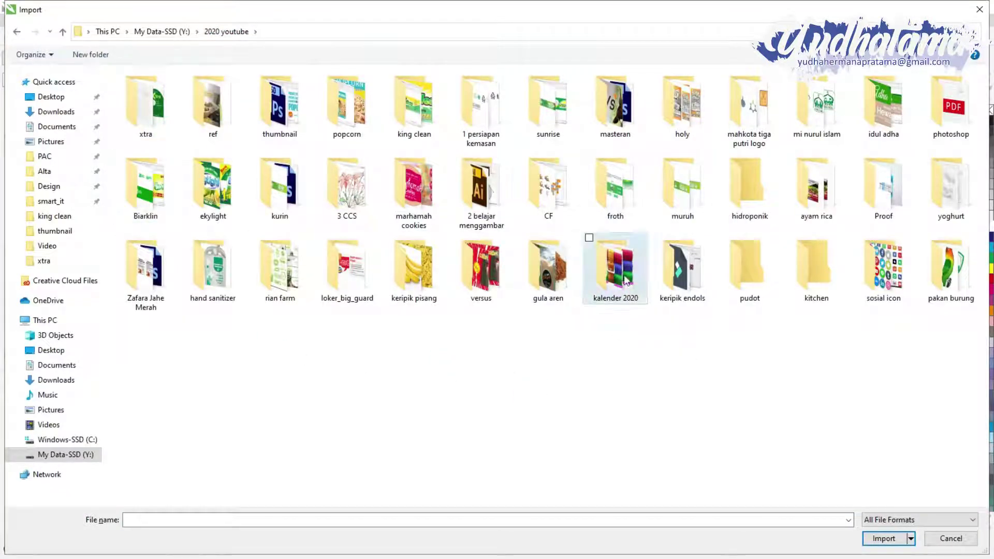
double_click(212, 130)
left_click(66, 455)
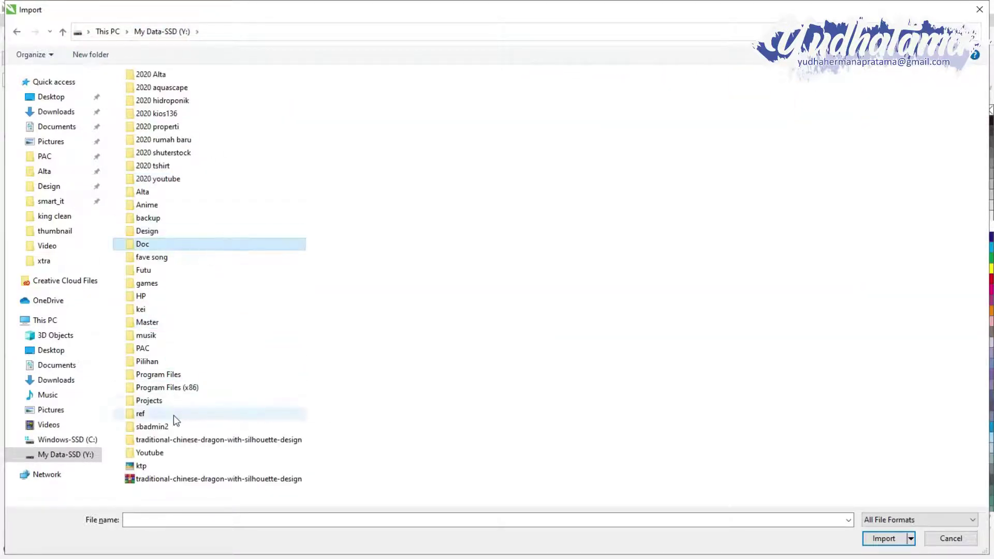
double_click(187, 401)
double_click(288, 180)
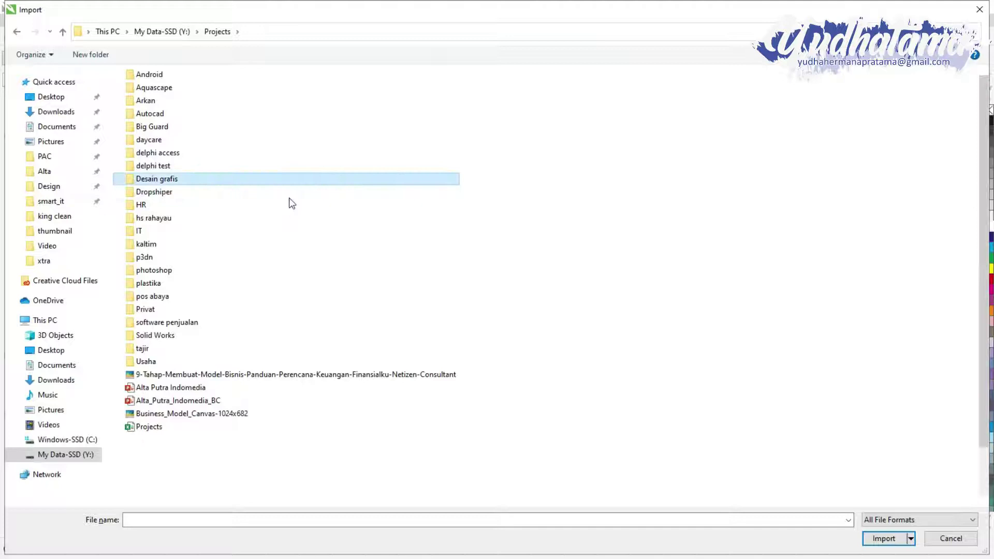
scroll(569, 311, "up", 1)
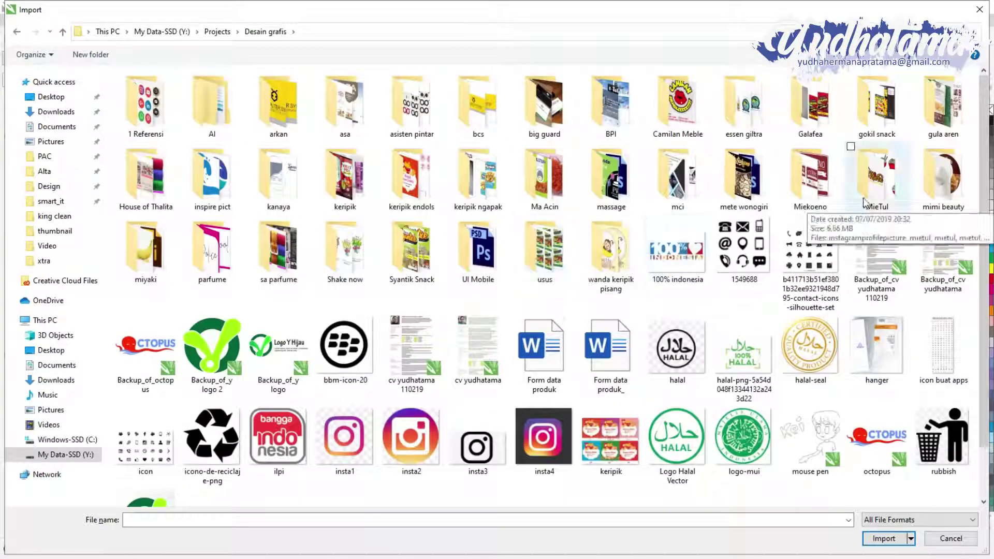
left_click(687, 258)
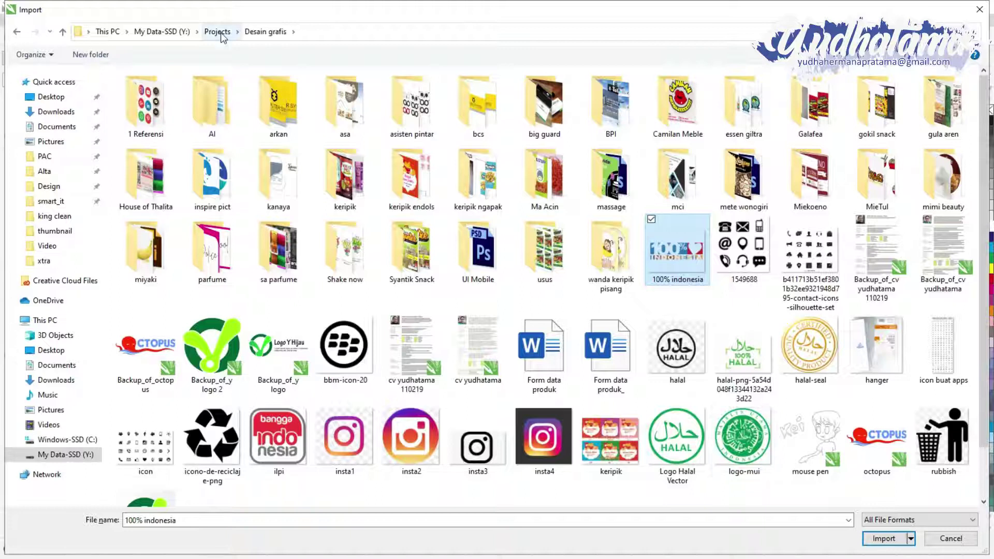
left_click(237, 32)
left_click(196, 32)
left_click(173, 178)
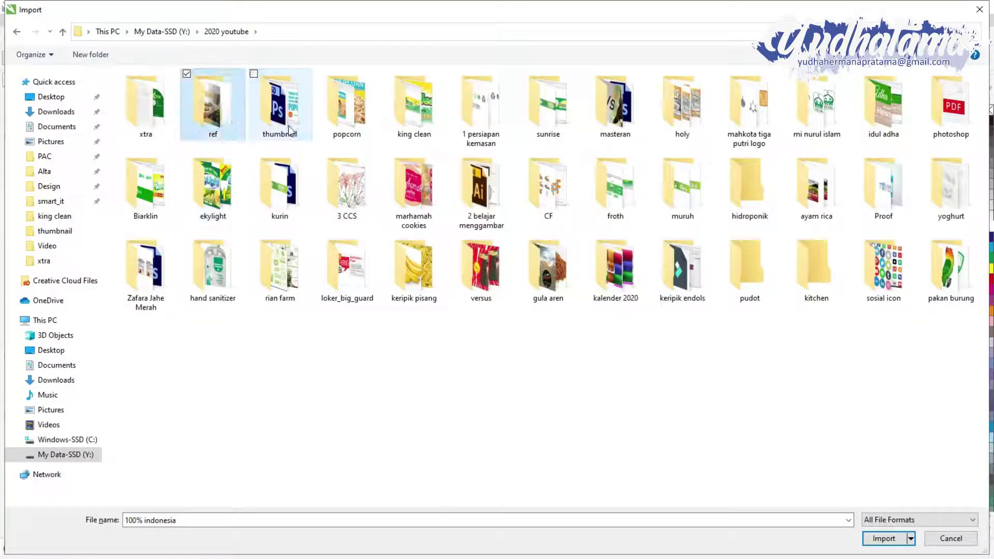
double_click(481, 108)
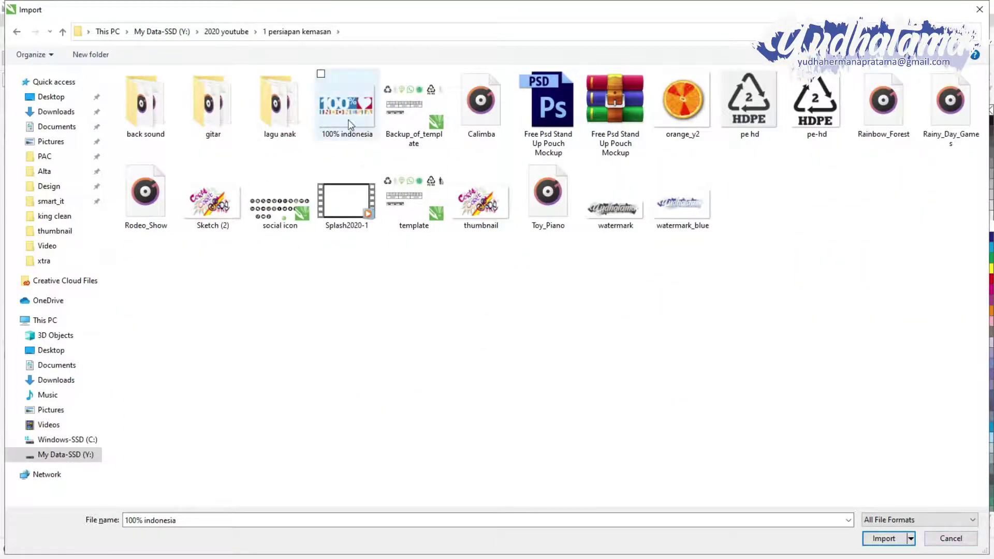
left_click(884, 539)
left_click(98, 335)
- Move the 100% Indonesia logo to the blank area beside the label and draw a rectangle about 2,5 × 0,93 cm around it
scroll(98, 342, "up", 3)
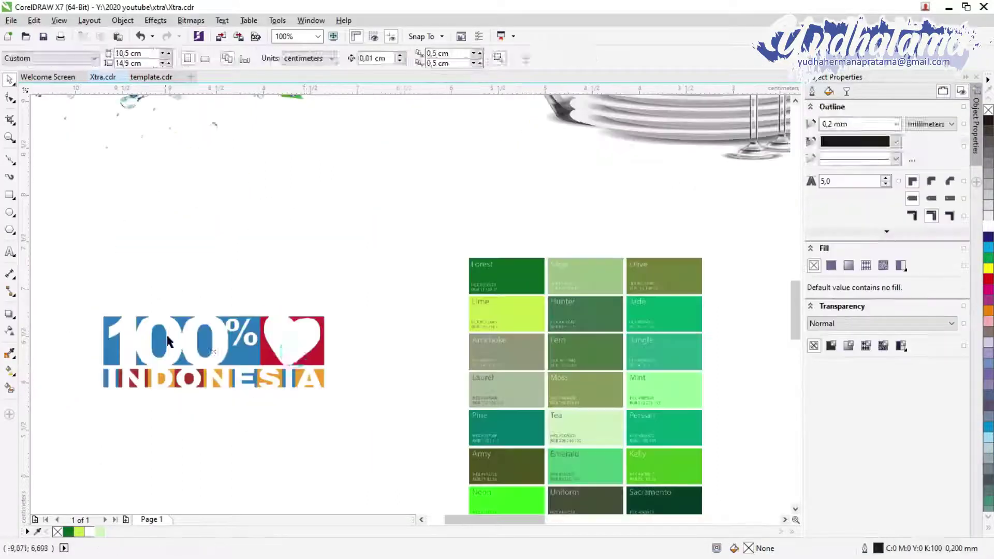
left_click(167, 342)
scroll(674, 523, "down", 3)
left_click_drag(167, 342, 133, 277)
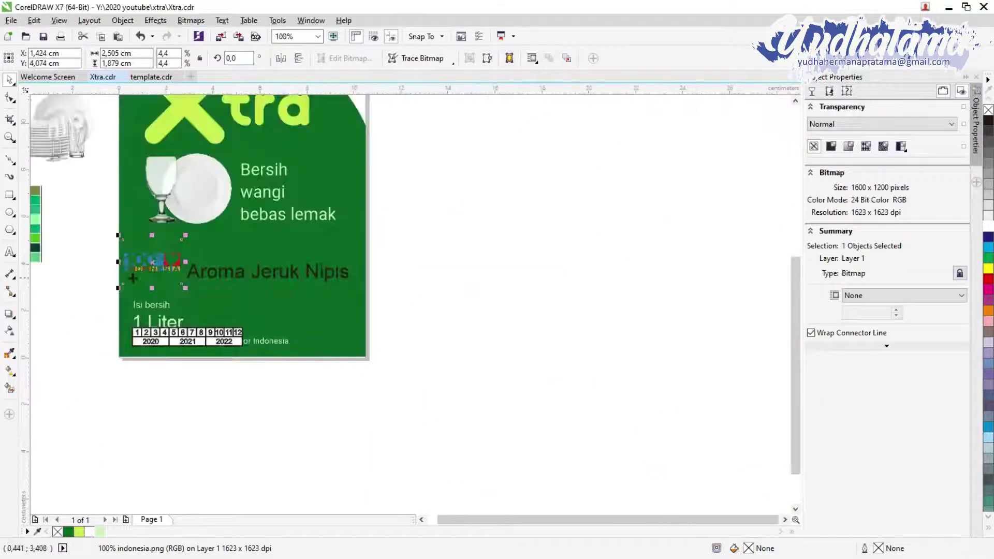
scroll(133, 277, "up", 4)
left_click(9, 194)
left_click_drag(257, 257, 497, 343)
key("space")
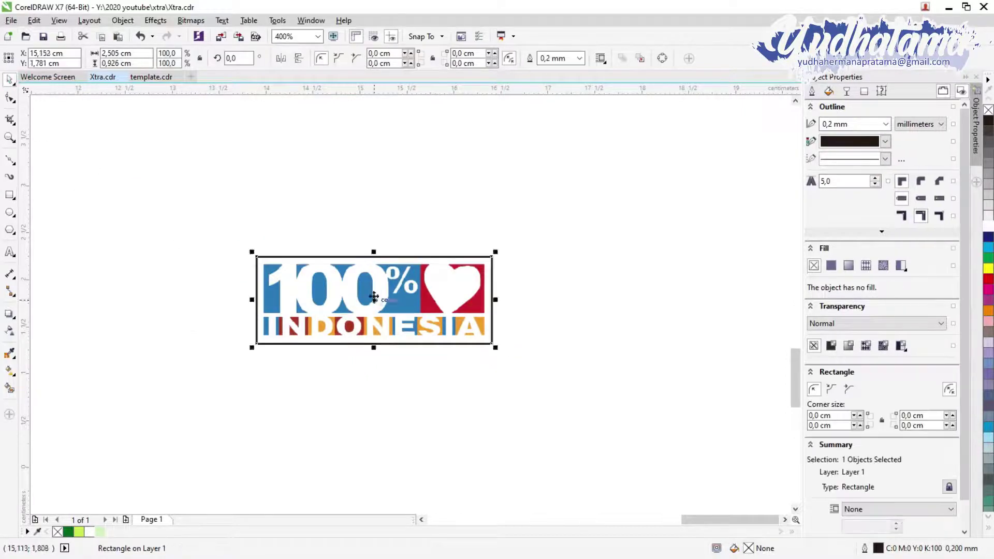
- Move the rectangle above the 100% Indonesia logo, fill it white and remove its outline
left_click_drag(374, 300, 374, 198)
right_click(429, 224)
left_click(595, 315)
left_click(449, 239)
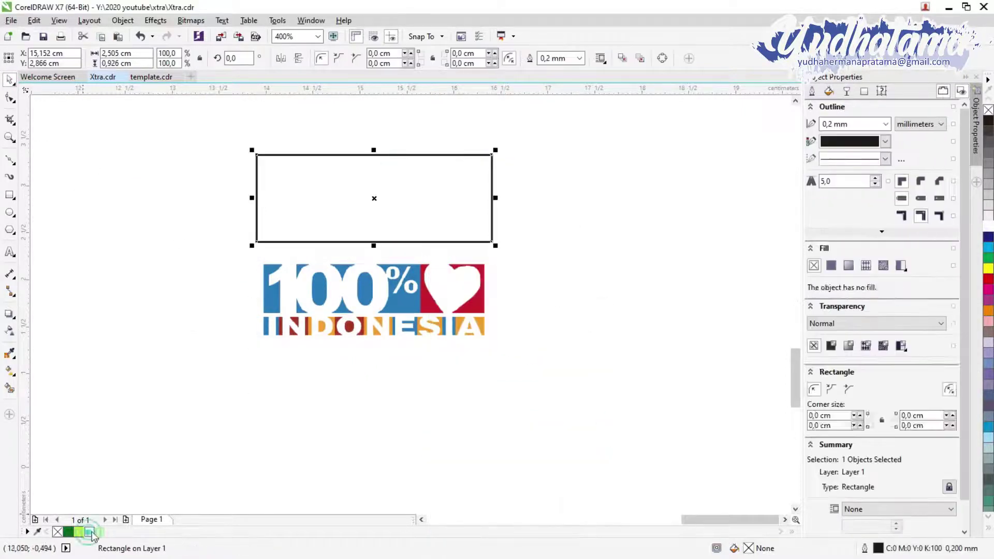
left_click(582, 58)
left_click(583, 224)
- PowerClip the 100% Indonesia logo inside the white rectangle and centre the artwork within the frame
left_click(458, 297)
left_click(433, 184)
left_click(337, 262)
left_click_drag(415, 315, 415, 213)
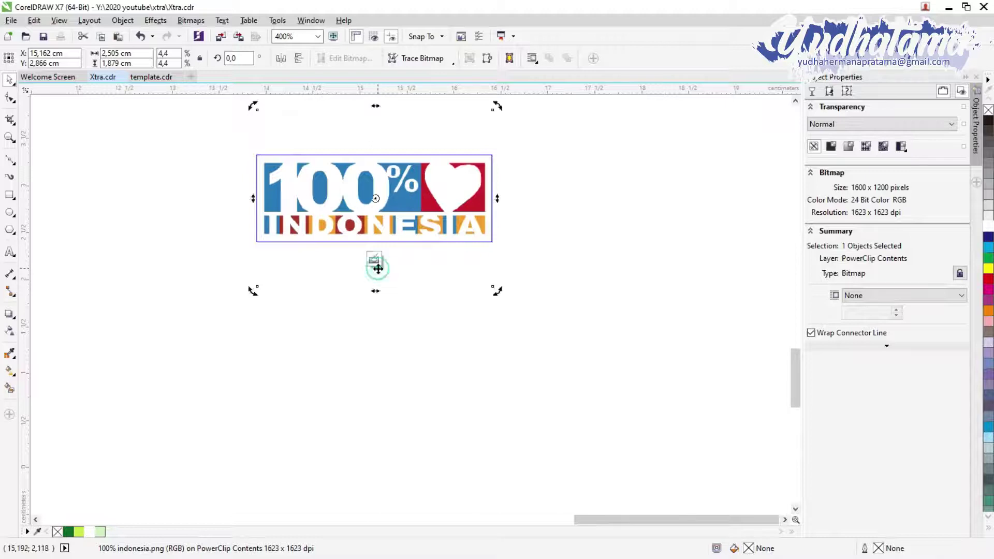
left_click(378, 268)
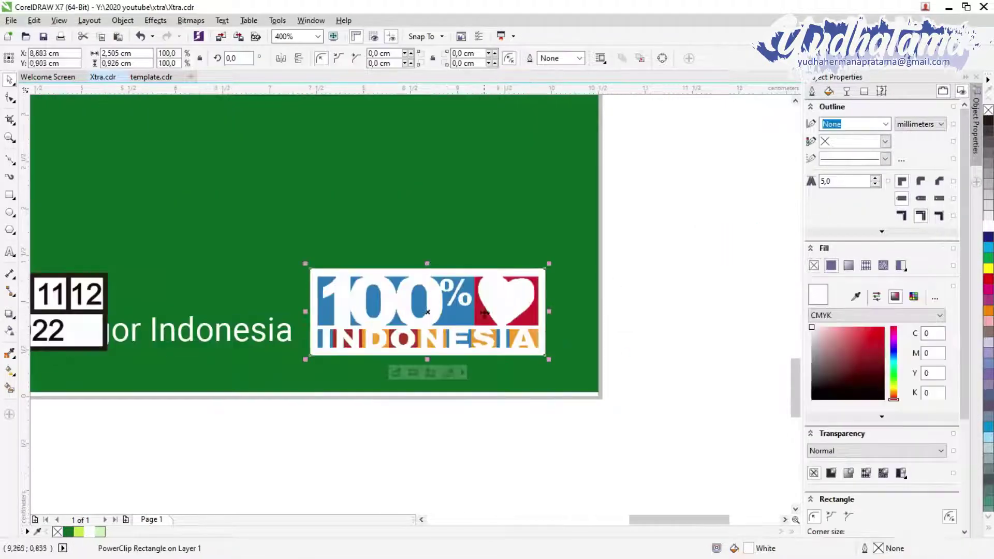
- Position the framed 100% Indonesia logo in the label's lower right corner and round its corners to 0,1 cm
left_click_drag(484, 313, 496, 299)
key("ctrl+z")
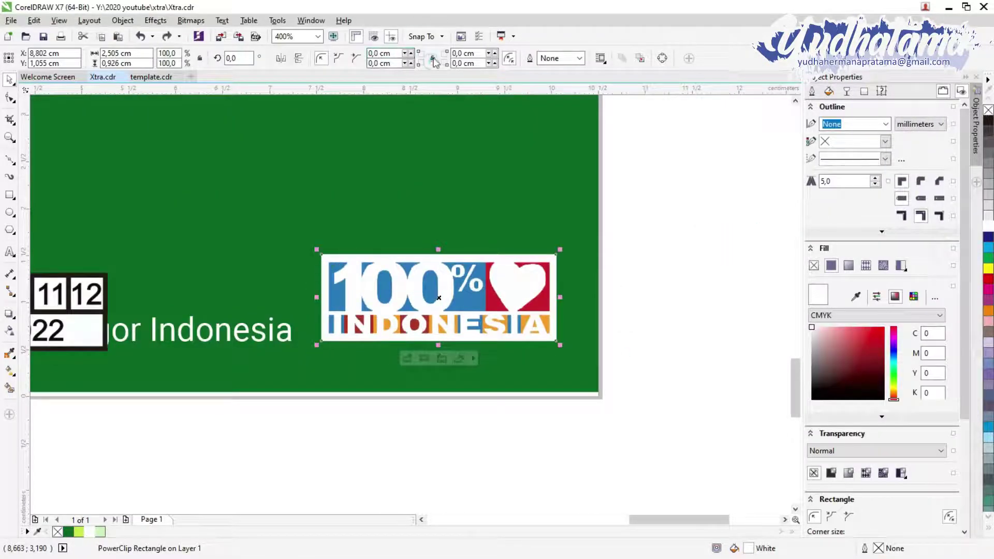
key("Escape")
- Move the Isi bersih and 1 Liter texts off the date table and shift the table above the Produksi Bogor Indonesia line
scroll(273, 290, "down", 3)
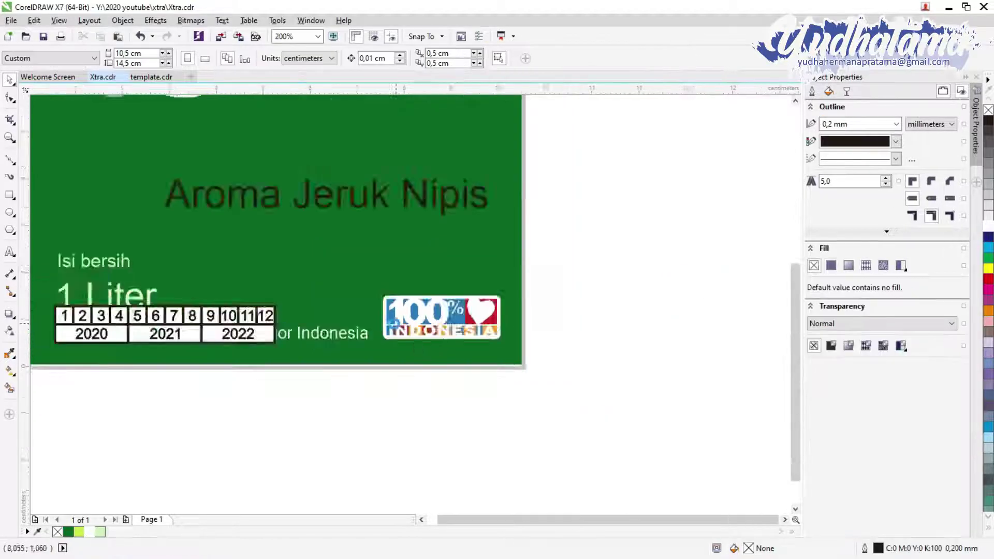
scroll(273, 290, "up", 2)
left_click(469, 345)
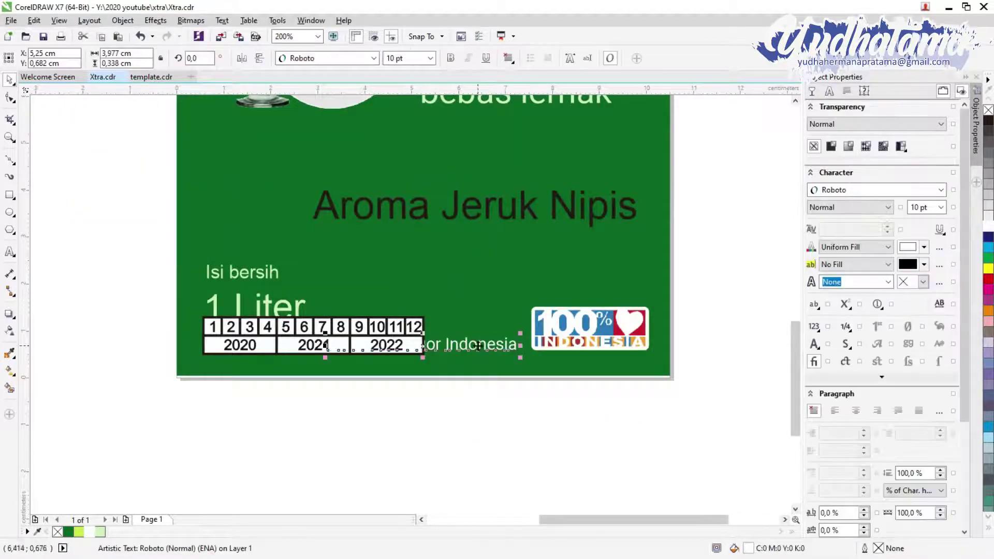
left_click(243, 272)
left_click(269, 305, "shift")
key("p")
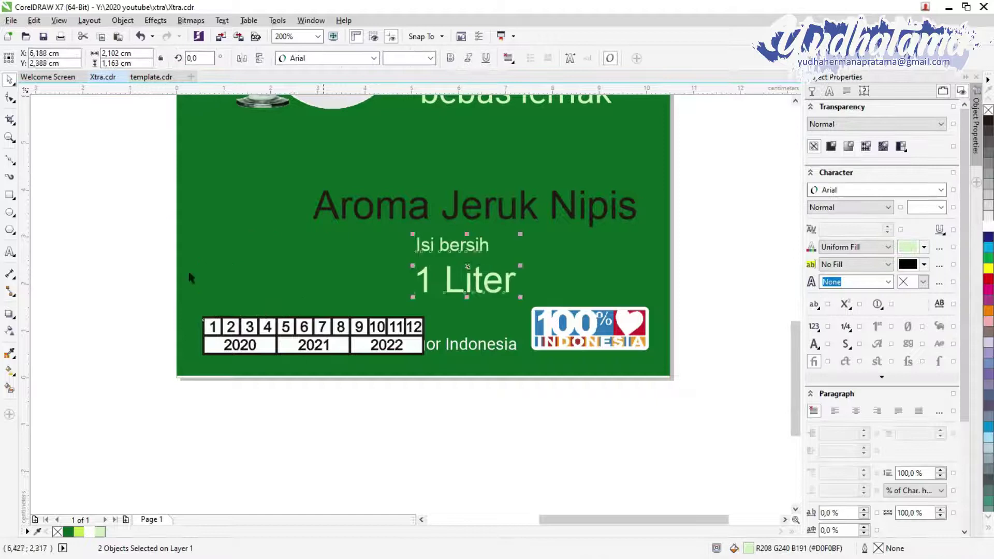
left_click_drag(354, 323, 461, 315)
left_click_drag(461, 315, 469, 282)
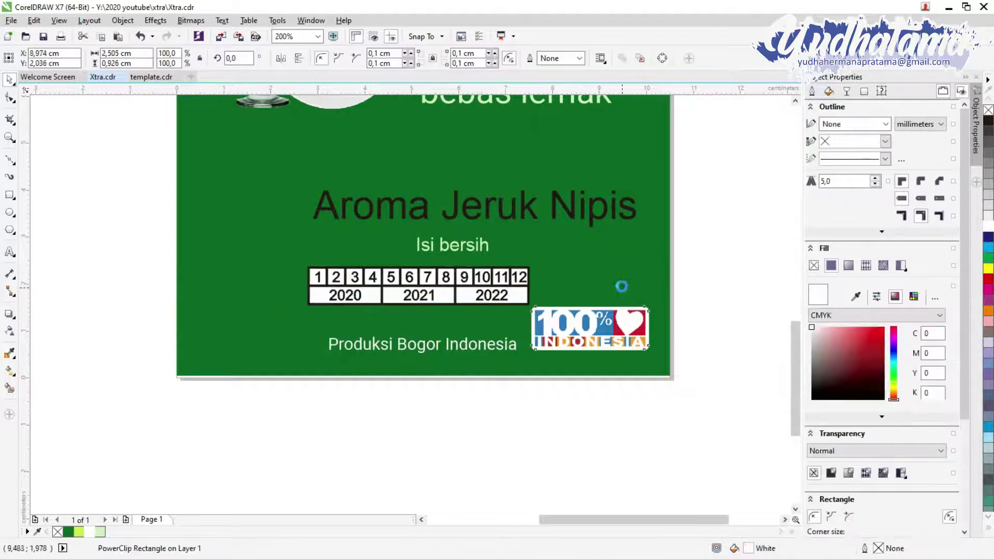
- Raise the 100% Indonesia logo beside the date table and move the Isi bersih and 1 Liter texts to the label's left side
left_click_drag(616, 326, 622, 280)
key("ctrl+z")
left_click(472, 274)
left_click_drag(472, 273, 255, 275)
- Resize the date table to 4,8 × 0,8 cm and keep it just above the Produksi Bogor Indonesia line
left_click(424, 311)
key("Return")
key("ctrl+z")
key("Tab")
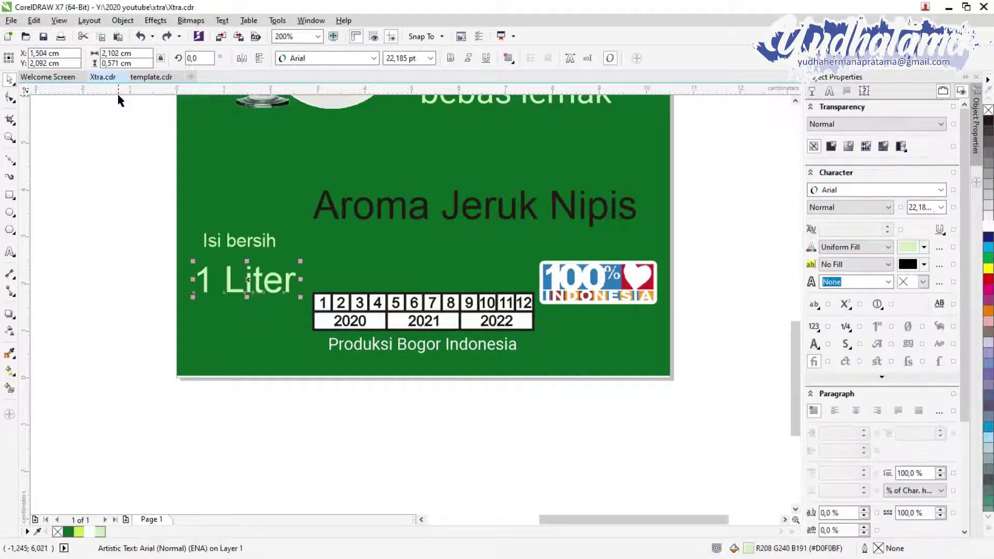
key("shift+Tab")
key("shift+Tab")
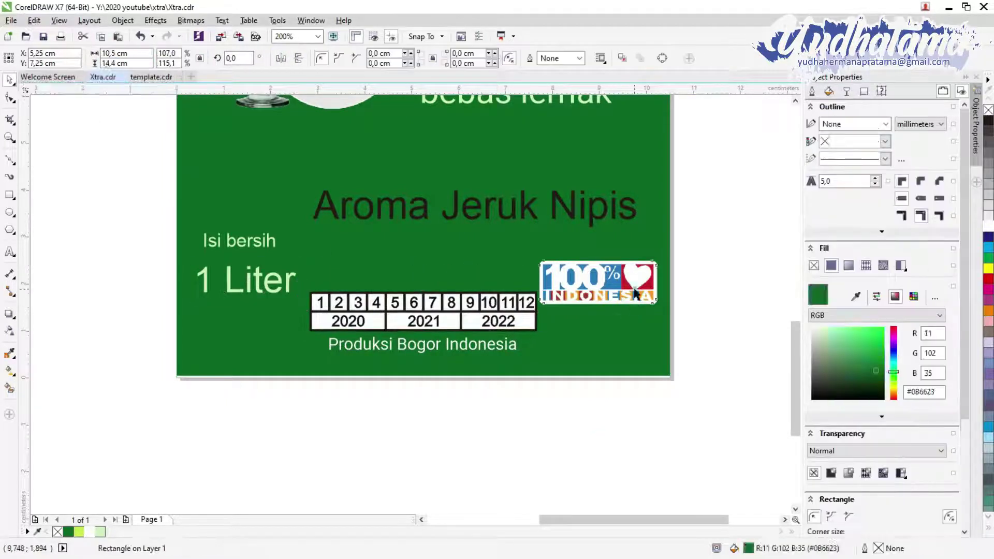
- Match the 100% Indonesia logo's height to the date table and align the two on a common horizontal centre line
left_click(124, 63)
type("0")
key("Return")
left_click(438, 311, "shift")
key("e")
left_click_drag(496, 295, 509, 310)
- Shrink the Isi bersih text to about 7,6 pt and line up both volume texts with the date table and logo
key("Escape")
left_click_drag(123, 216, 300, 303)
left_click_drag(285, 294, 290, 313)
left_click_drag(63, 281, 673, 328)
left_click(719, 309)
- Choose a smaller font size for the 1 Liter text beside the date table
left_click(239, 274)
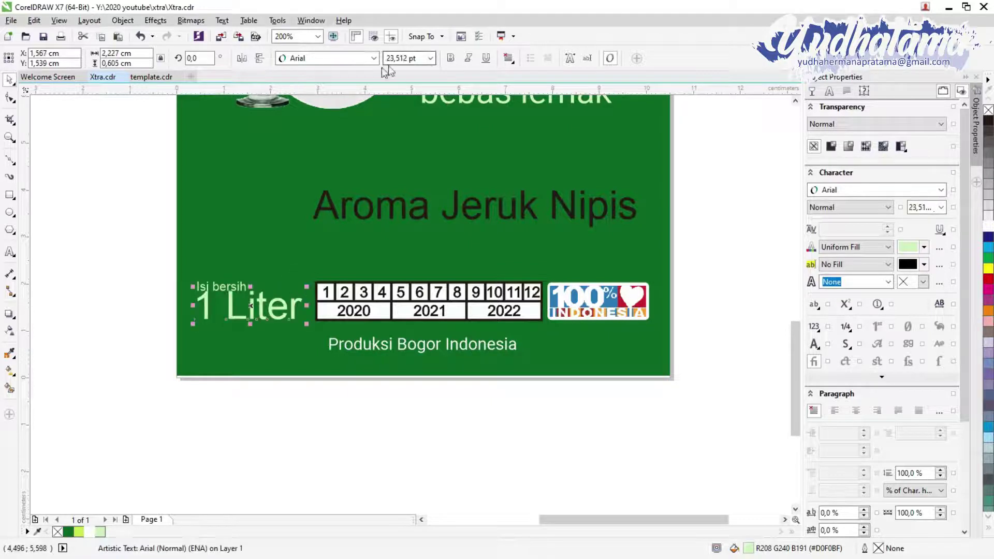
left_click(430, 58)
left_click(415, 166)
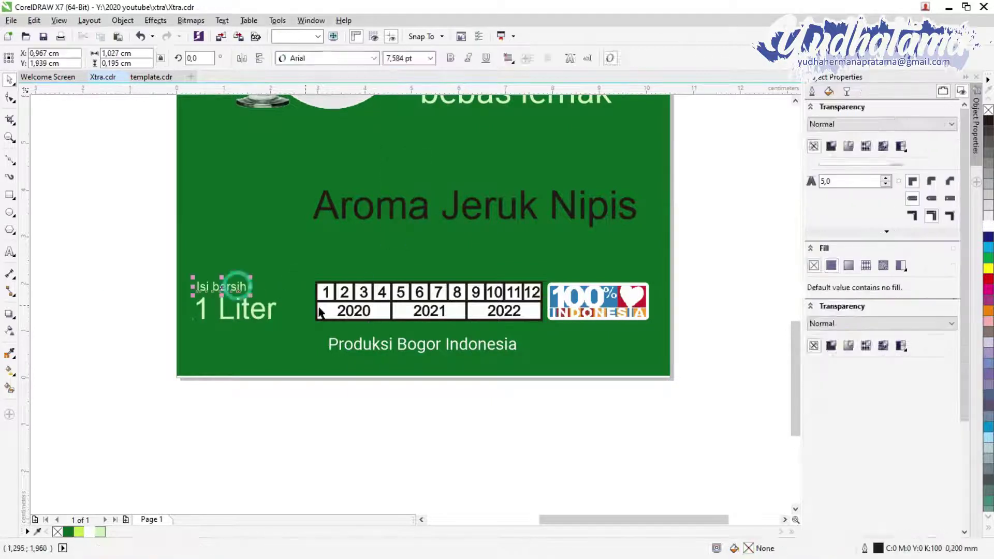
key("Escape")
key("F3")
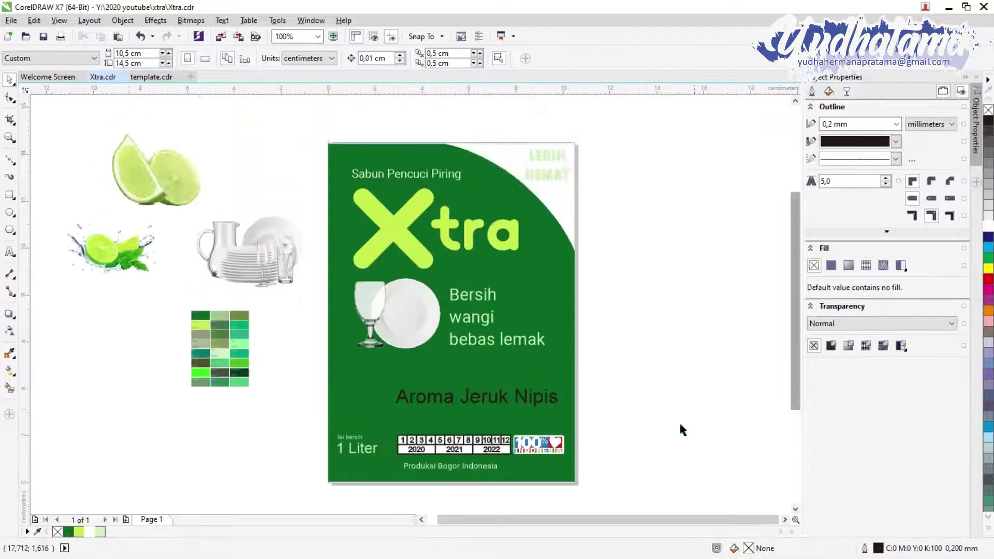
- Move the glass, plate and three-line slogan slightly down the label together
left_click(430, 328)
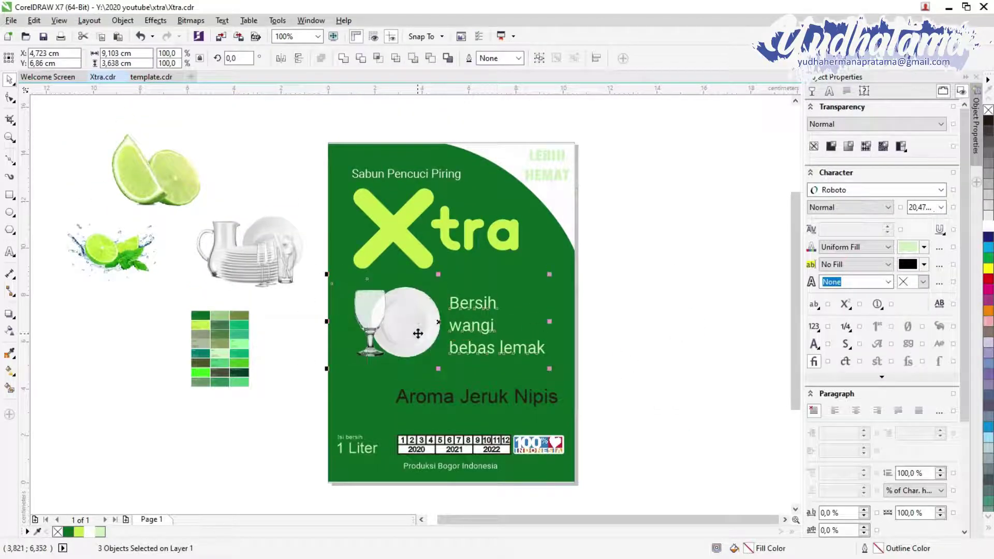
left_click_drag(417, 333, 417, 341)
left_click(637, 349)
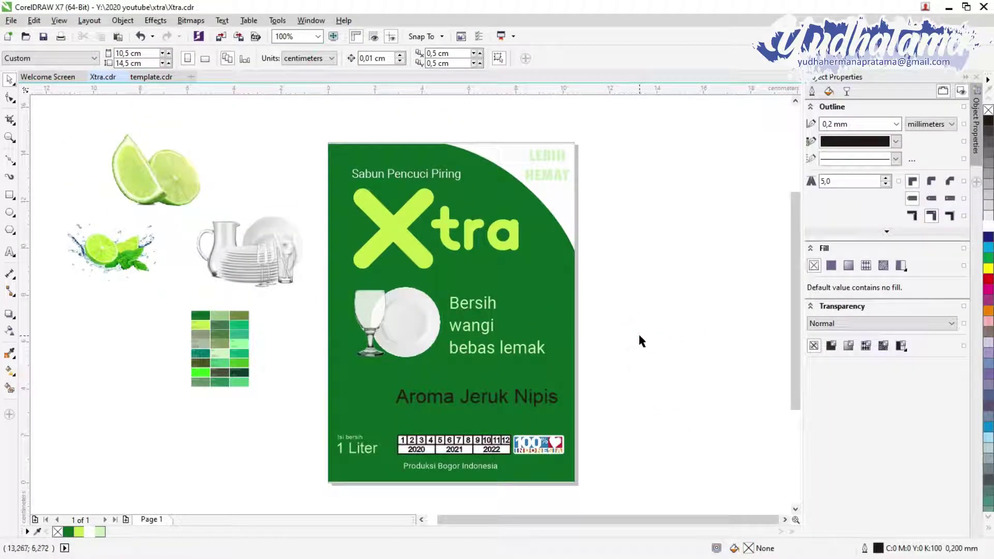
- Ungroup all objects of the date table so its numbers and cells can be edited separately
scroll(461, 479, "up", 2)
left_click(444, 360)
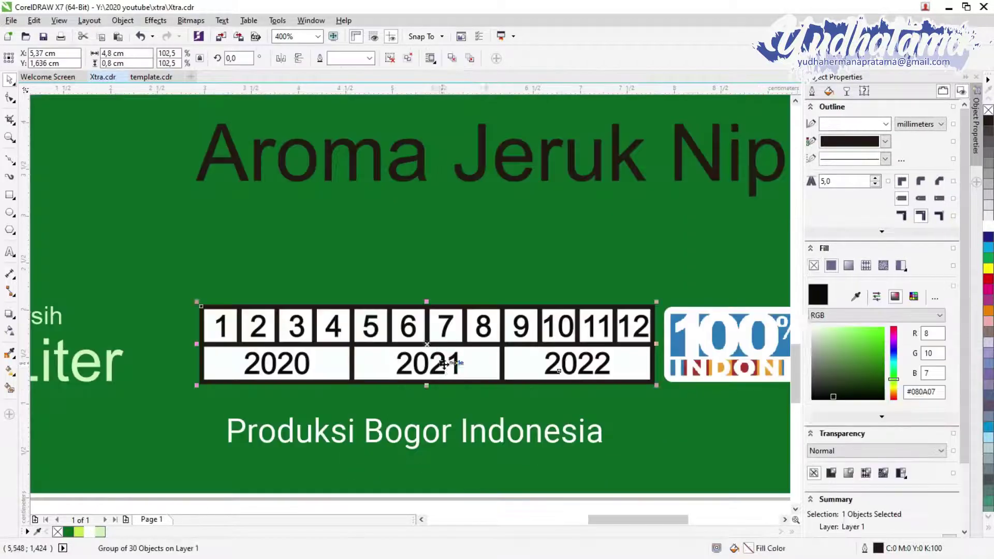
scroll(388, 365, "up", 1)
scroll(340, 362, "down", 4)
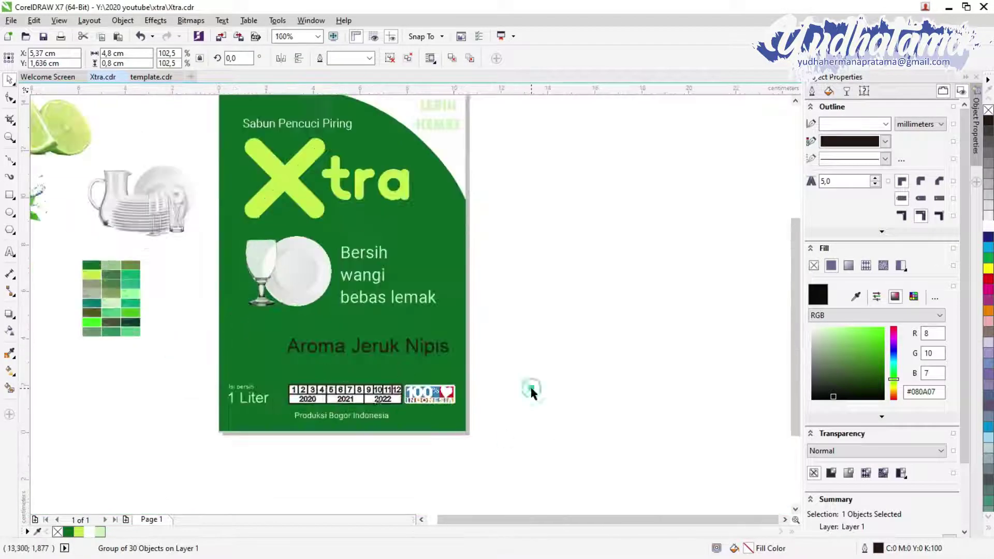
left_click(530, 392)
right_click(398, 399)
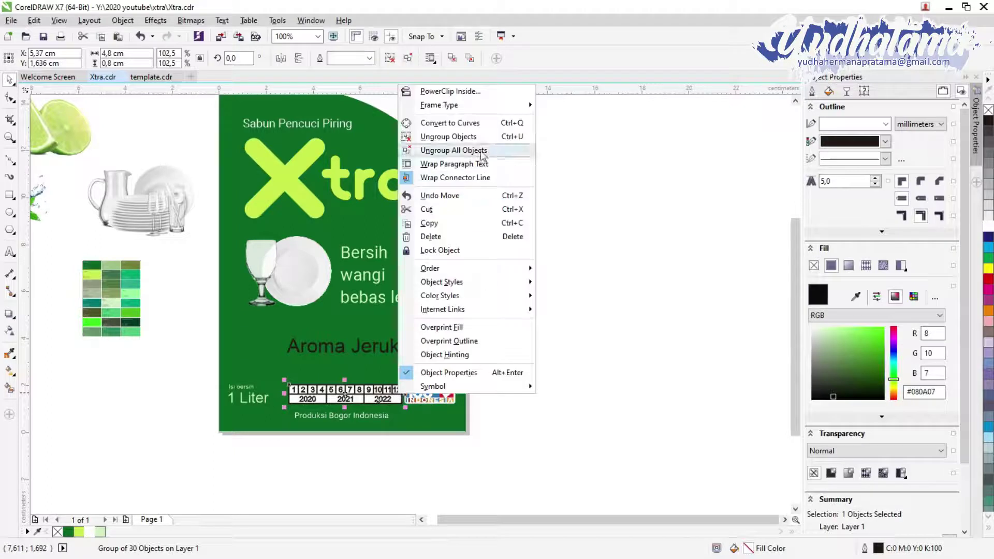
left_click(466, 147)
scroll(386, 411, "up", 2)
left_click(434, 363)
key("Escape")
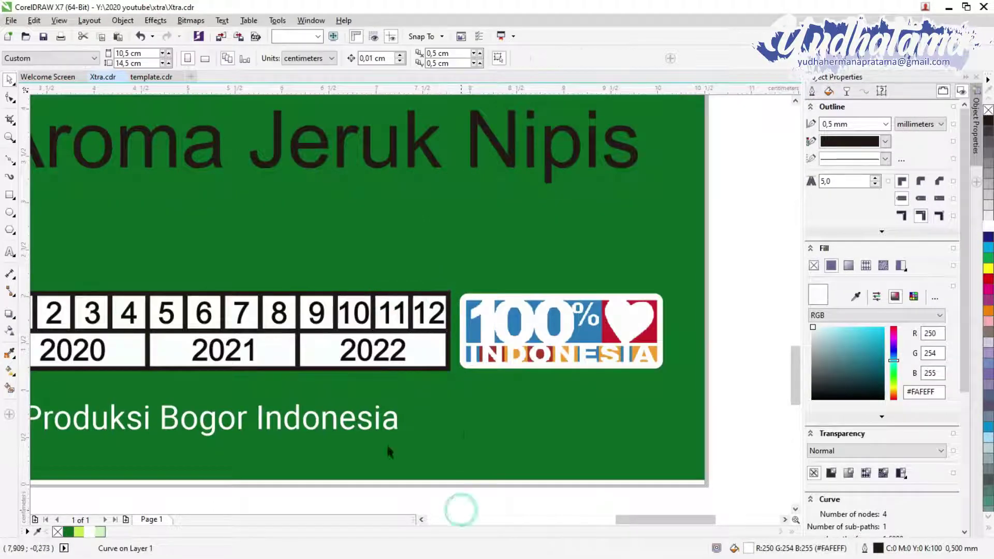
- Fill the month and year numbers of the date table with the label's dark green, #0B6623
scroll(386, 444, "down", 3)
scroll(332, 417, "up", 1)
scroll(333, 418, "up", 1)
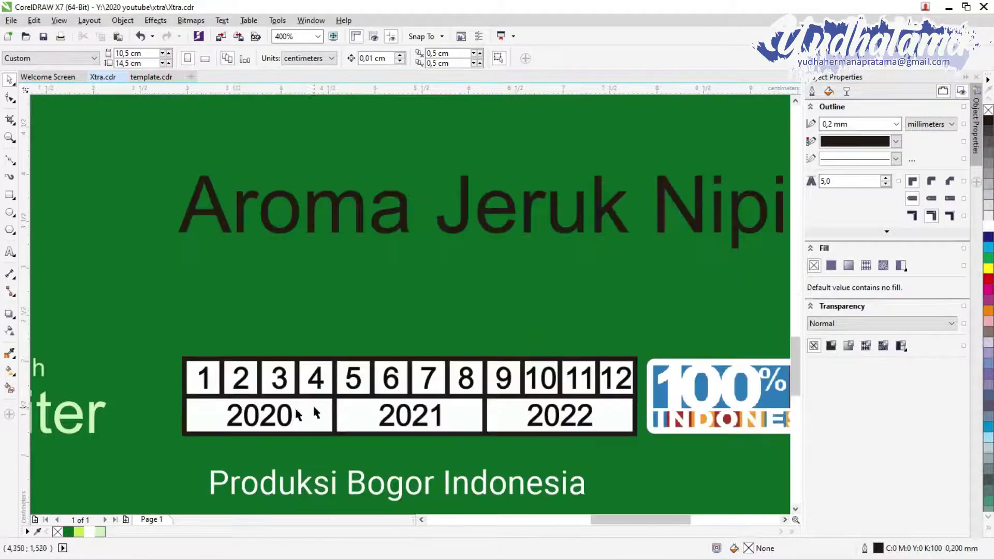
left_click(204, 381)
left_click(241, 386, "shift")
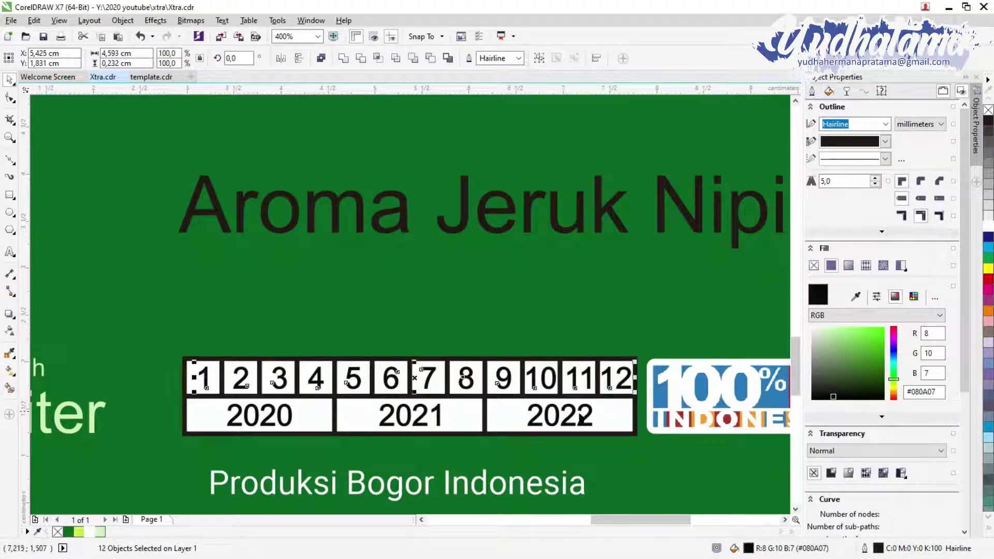
- Select all 15 month and year cells of the date table and colour their outlines dark green, #0B6623
left_click(204, 378)
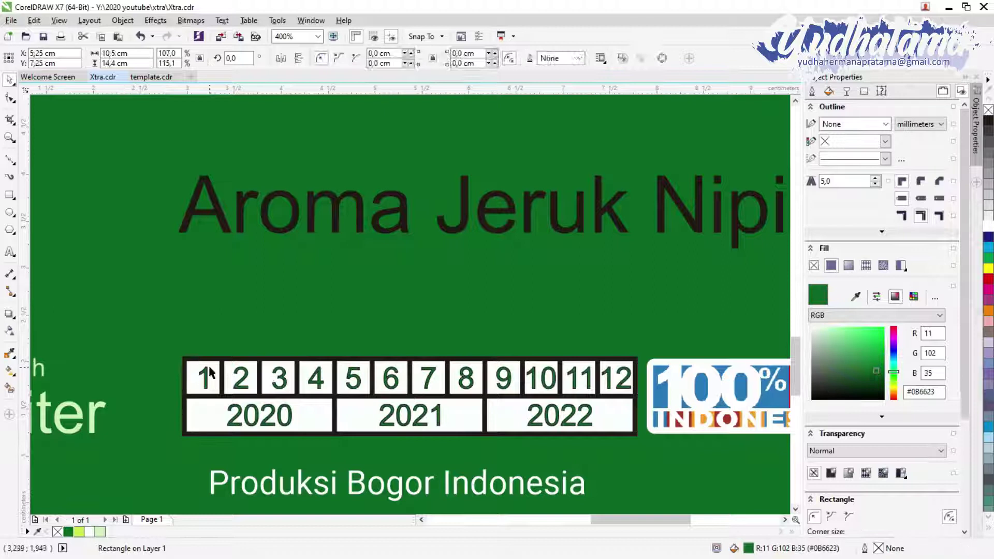
left_click(252, 367, "shift")
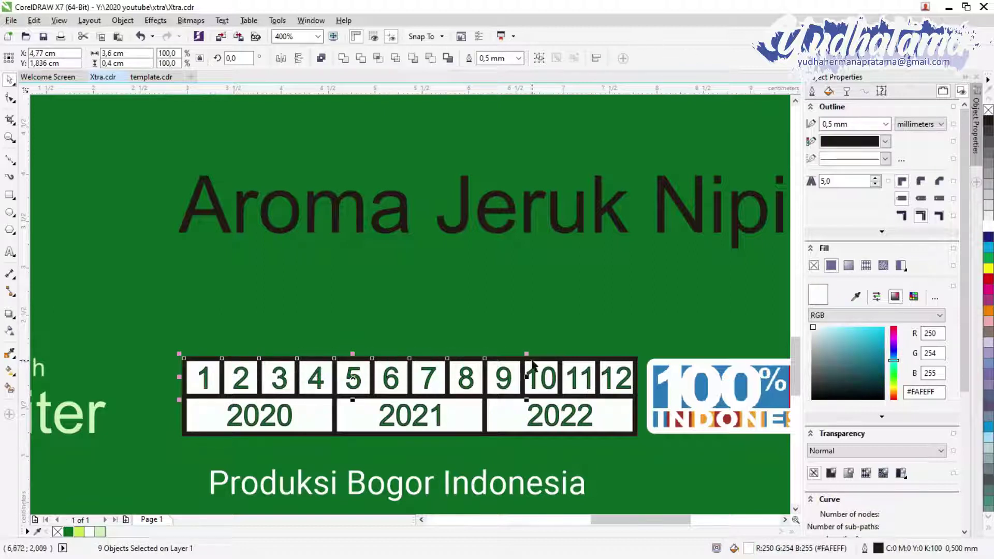
right_click(67, 533)
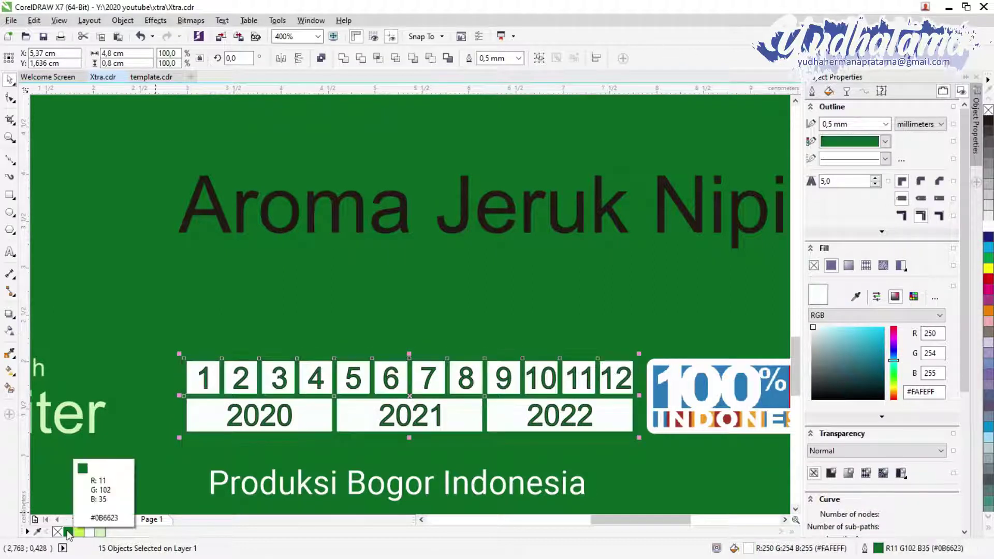
- Change the outlines of the date table's month and year cells to light green, #D0F0BF
scroll(388, 454, "down", 2)
right_click(80, 533)
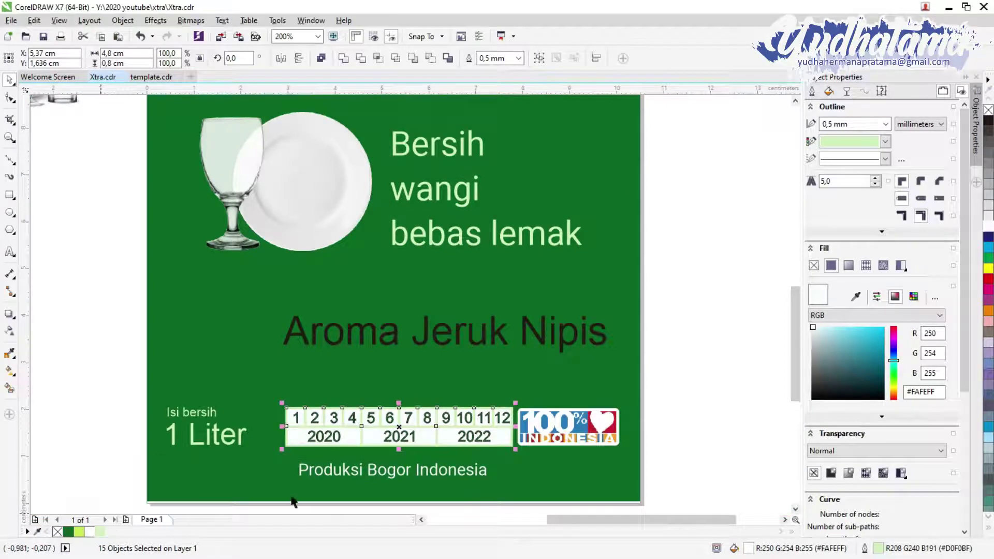
key("Escape")
scroll(469, 440, "down", 2)
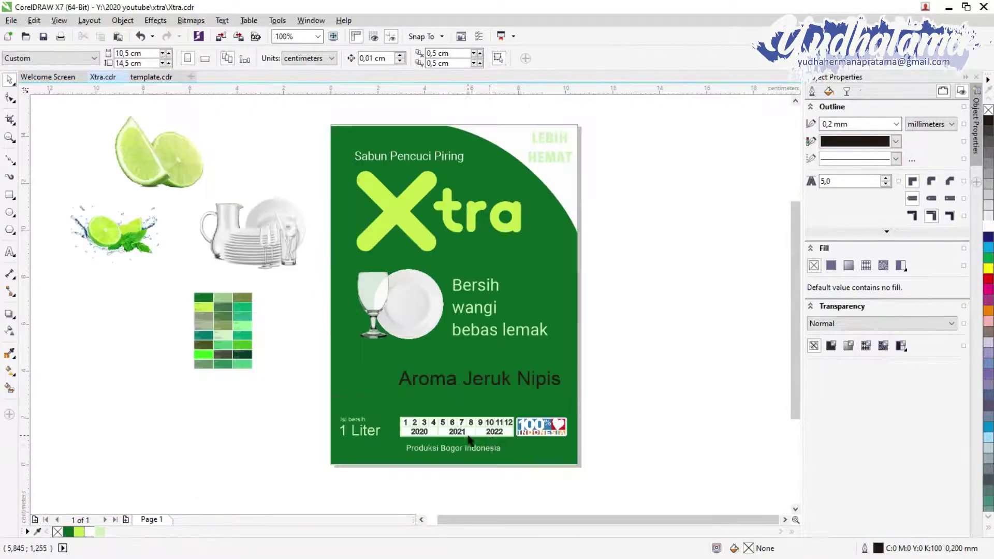
scroll(492, 443, "up", 4)
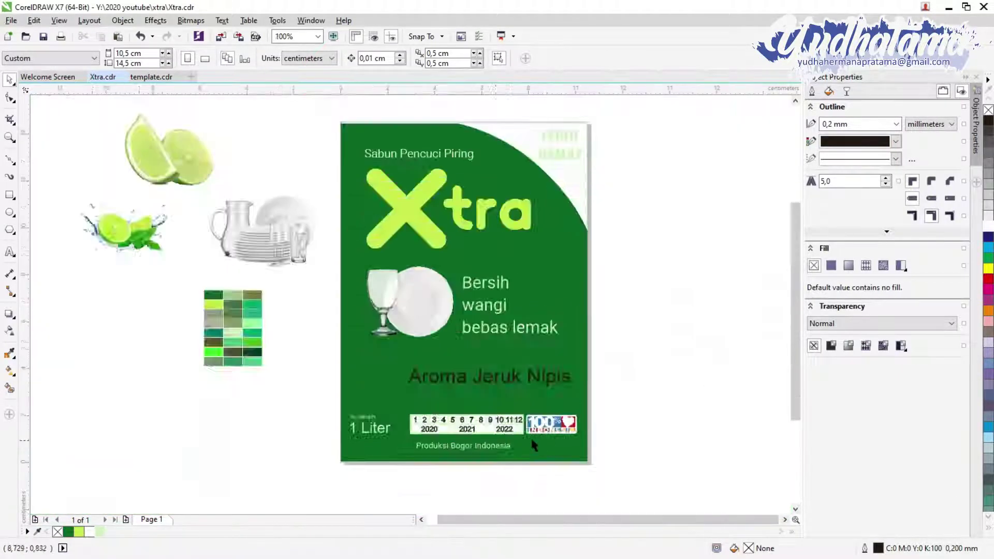
scroll(466, 417, "down", 4)
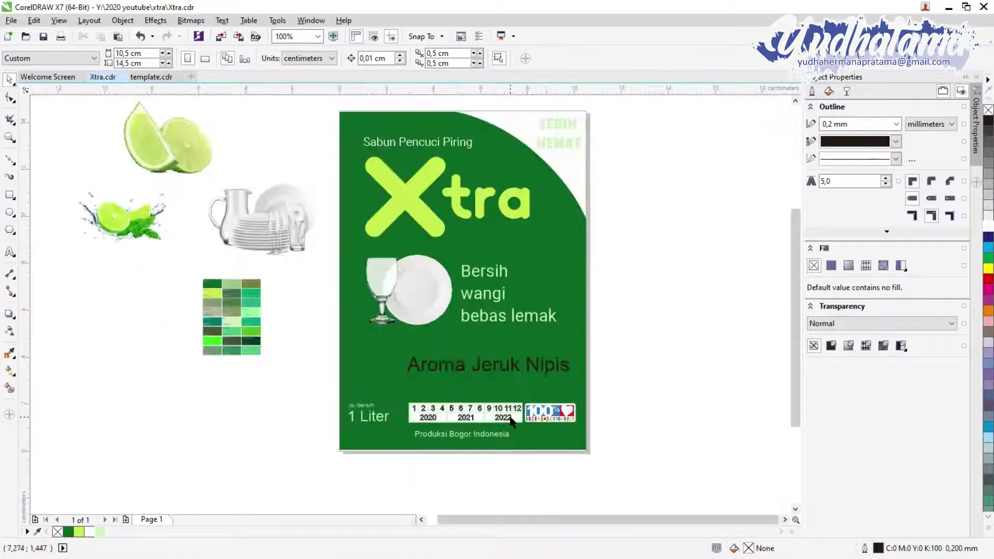
- Group all the numbers and cells of the date table into a single object
left_click(421, 438)
right_click(455, 414)
left_click(510, 211)
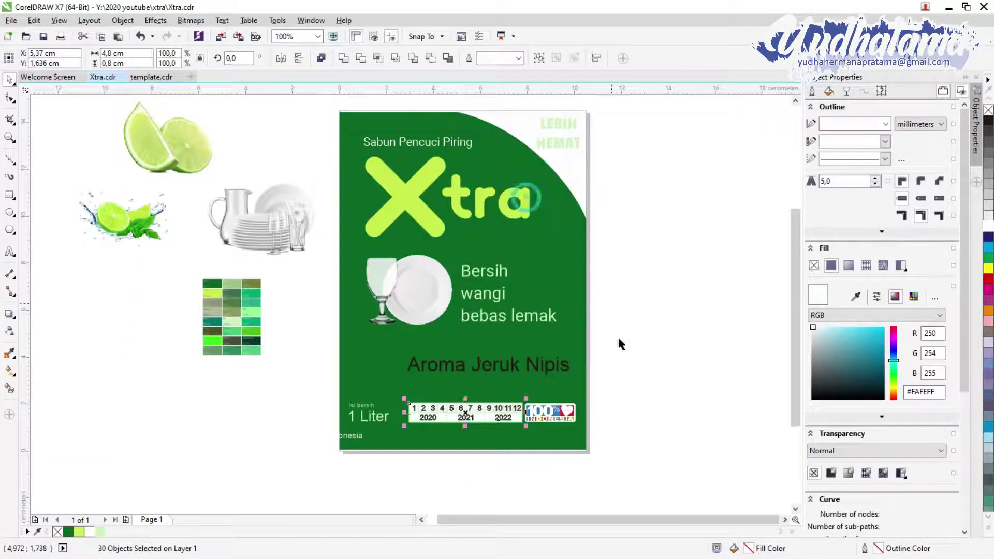
left_click(661, 393)
- Make the "1 Liter" text bold
scroll(492, 436, "up", 4)
left_click(311, 414)
key("Escape")
scroll(243, 329, "down", 4)
scroll(221, 331, "up", 2)
scroll(222, 332, "down", 2)
left_click_drag(796, 362, 507, 515)
- Align the "Aroma Jeruk Nipis" text with the left edge of the Xtra logo
left_click(565, 390)
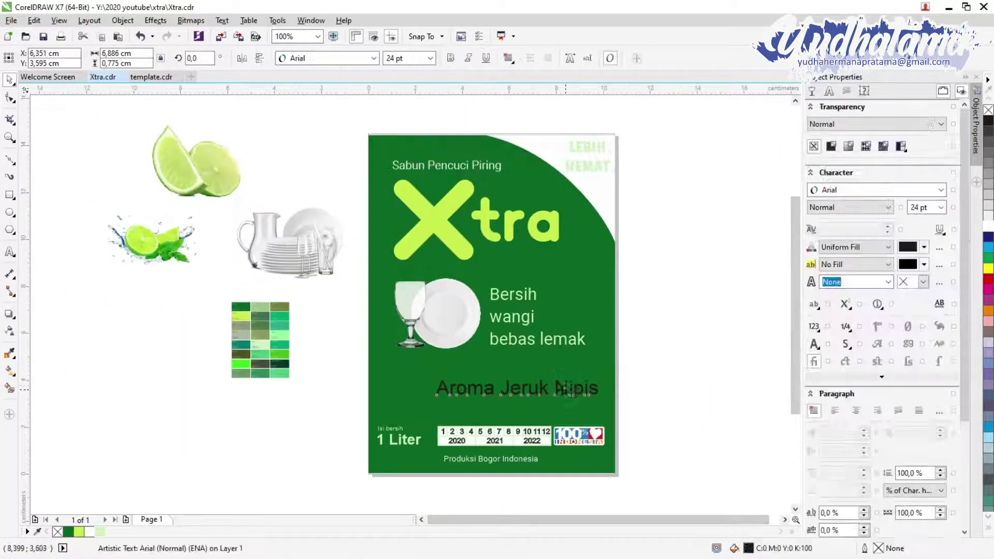
left_click(445, 225, "shift")
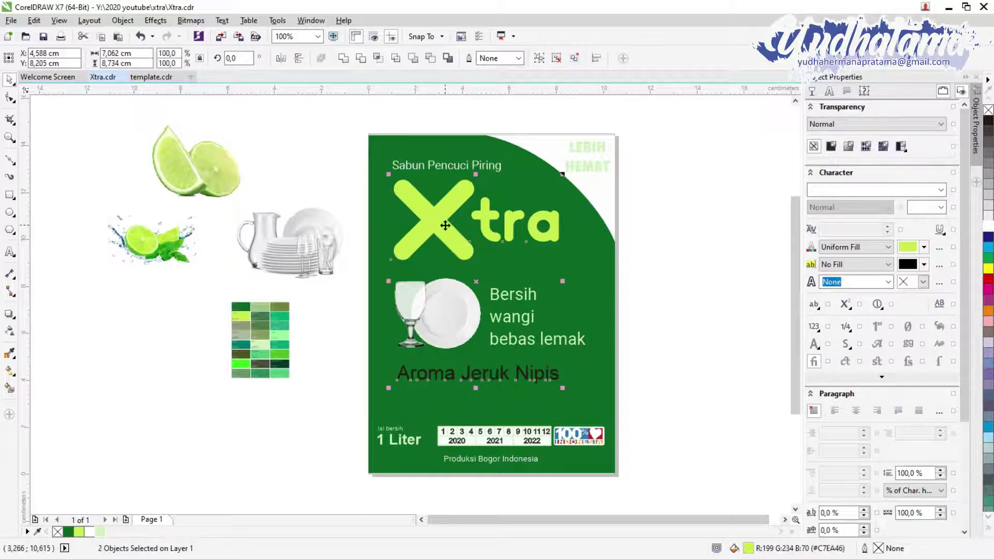
left_click(726, 349)
- Place the lime image on the label beside the aroma text, flipped horizontally and scaled to about 3 × 2,4 cm
left_click_drag(217, 177, 567, 393)
left_click_drag(496, 336, 524, 354)
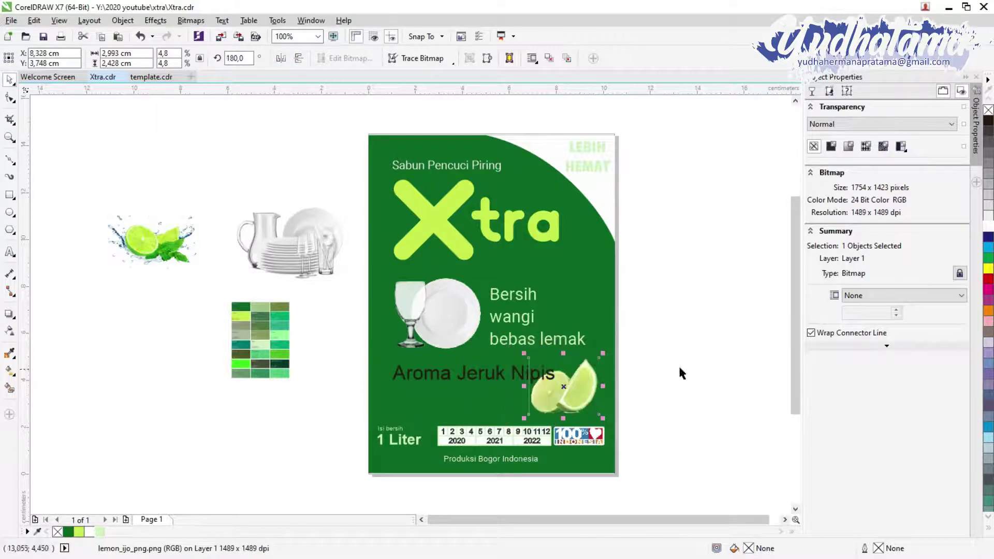
left_click(656, 394)
left_click(466, 373)
left_click(513, 399)
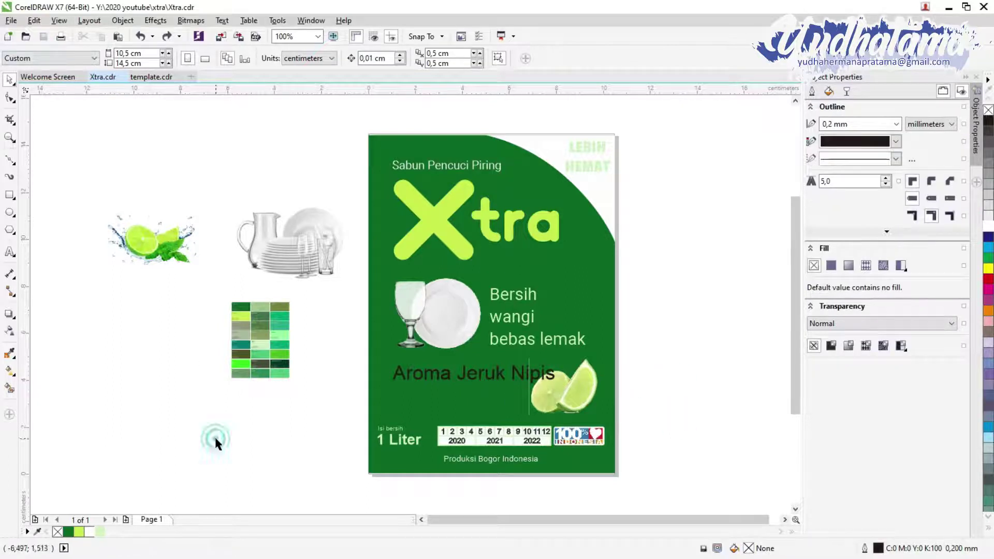
- Try filling the "LEBIH HEMAT" text with the Mint green sampled from the colour chart
left_click(589, 163)
scroll(375, 311, "up", 4)
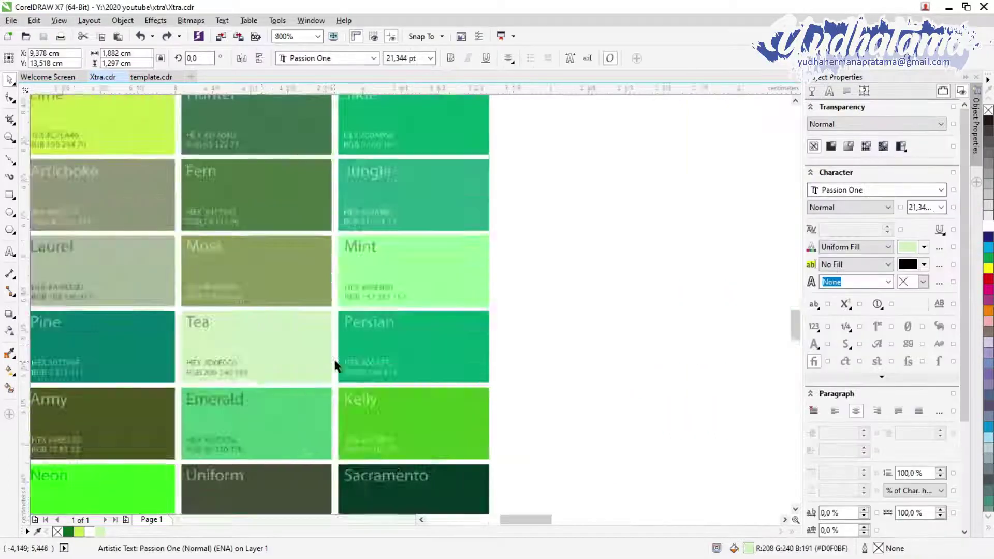
scroll(374, 322, "down", 2)
key("i")
left_click(351, 318)
scroll(351, 317, "down", 3)
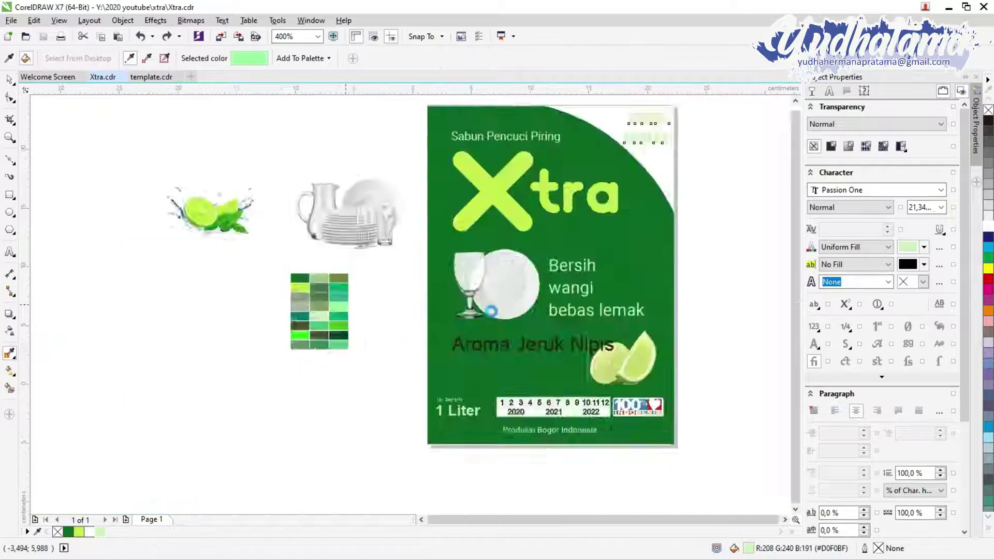
scroll(501, 251, "up", 3)
left_click(502, 251)
- Fill the "LEBIH HEMAT" text with the dark Sacramento green, #043927, sampled from the colour chart
scroll(439, 286, "down", 3)
scroll(222, 249, "up", 3)
scroll(222, 249, "down", 3)
scroll(311, 279, "up", 3)
left_click(218, 310)
scroll(218, 310, "down", 2)
scroll(652, 155, "up", 3)
left_click(652, 155)
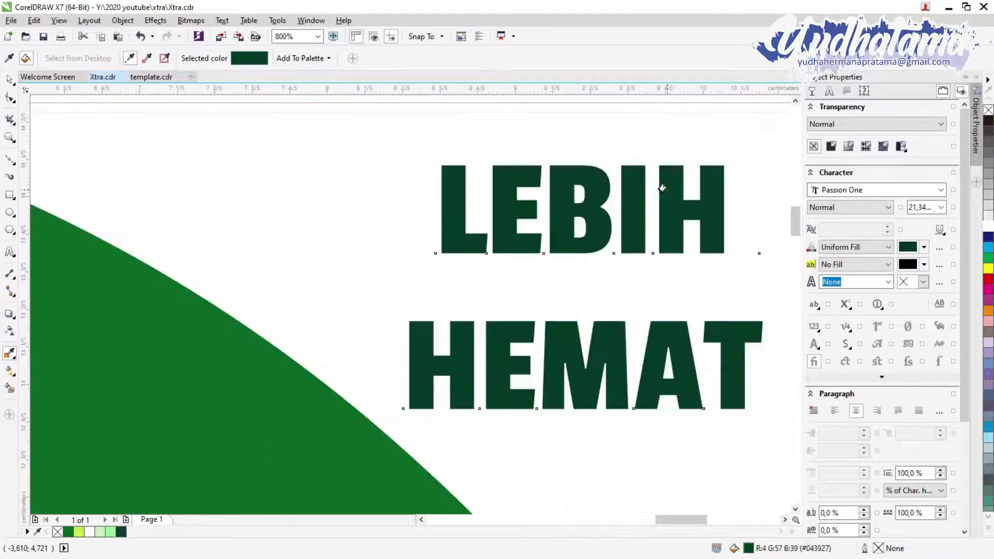
scroll(651, 155, "down", 3)
key("space")
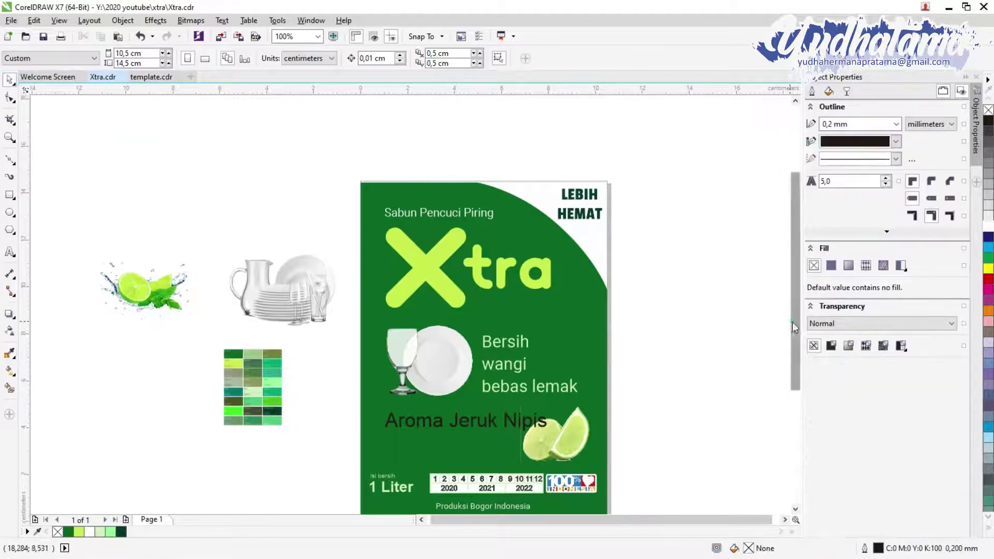
- Swap the glass and plate image beside the slogan for the jug and stacked plates image, leaving the old one off the label
scroll(716, 320, "down", 1)
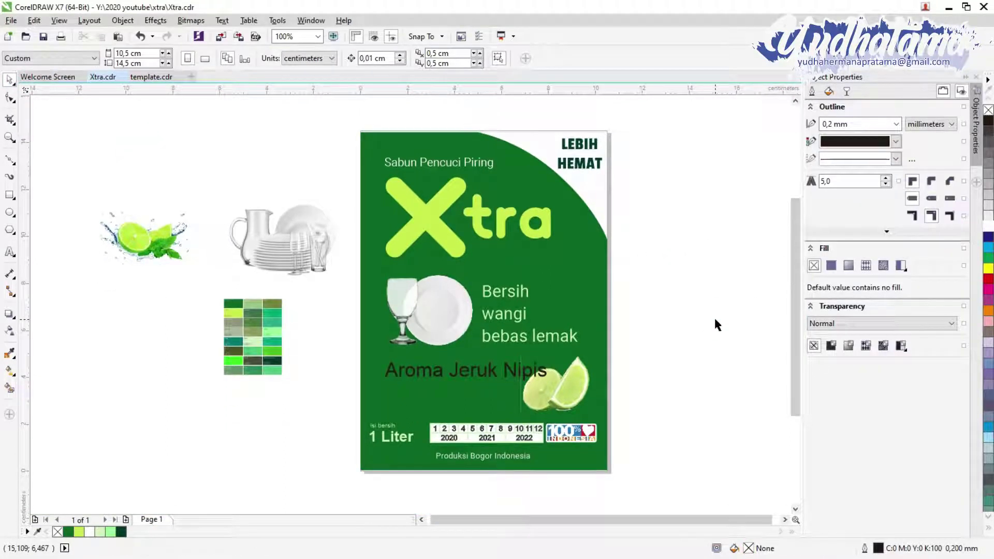
left_click_drag(589, 520, 585, 520)
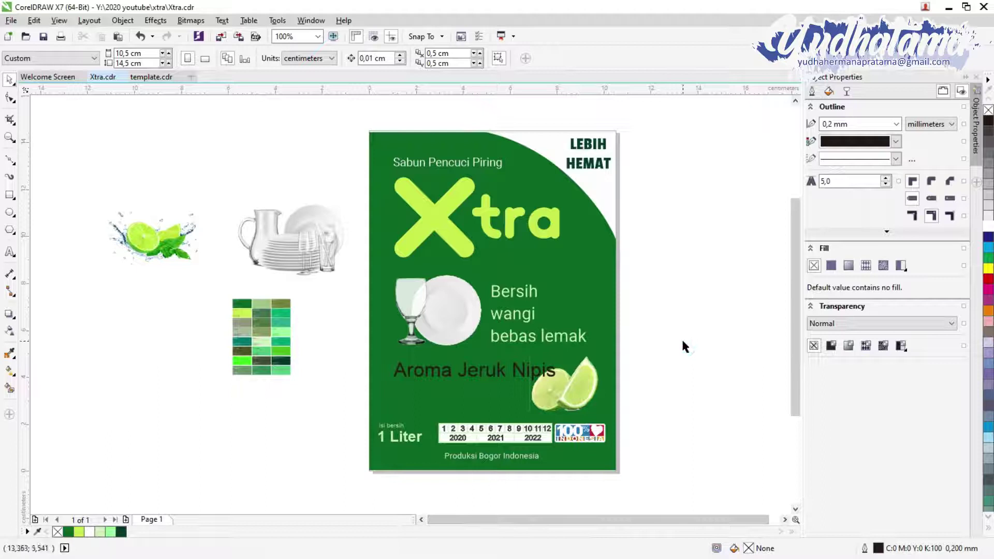
left_click_drag(292, 251, 459, 322)
key("ctrl+z")
key("ctrl+z")
key("ctrl+z")
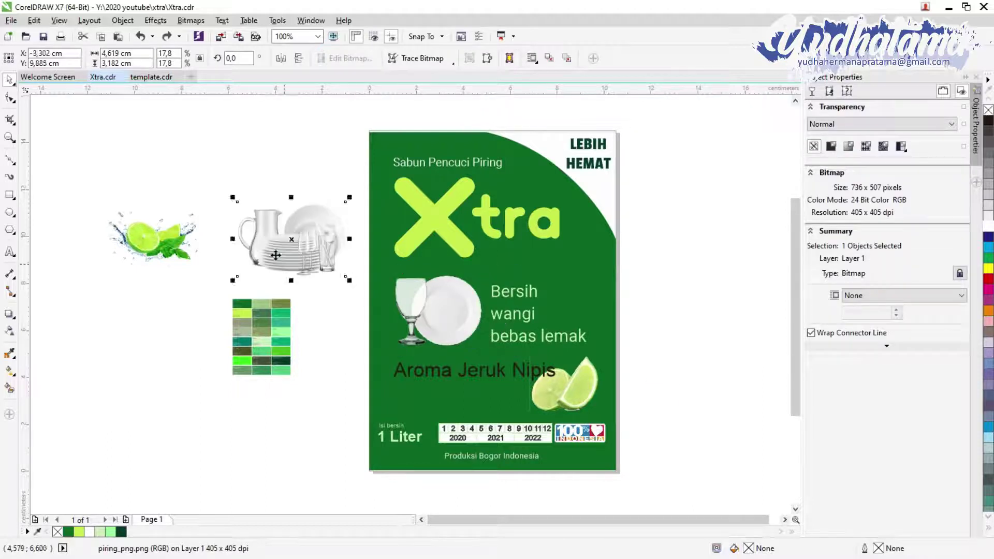
left_click_drag(521, 282, 448, 317)
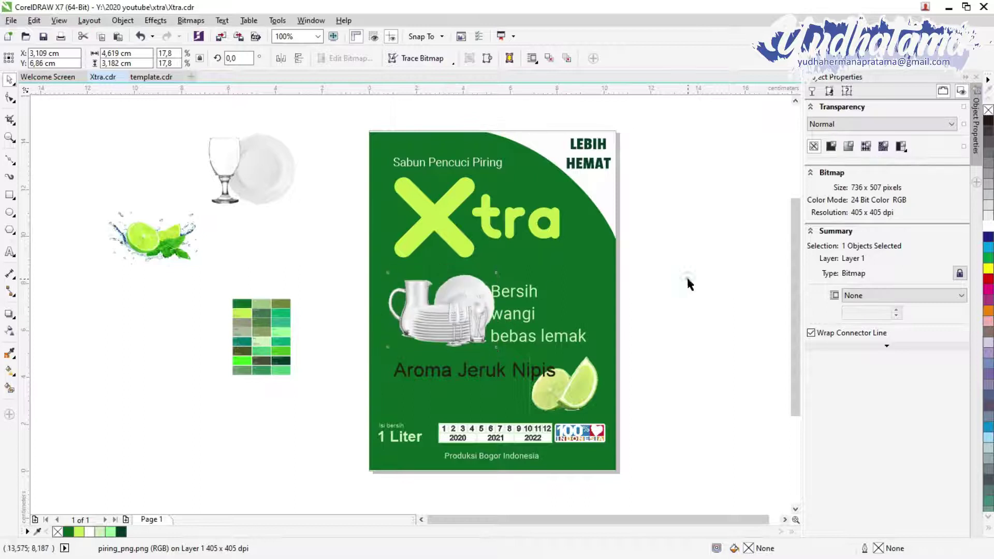
- Shift the three-line slogan slightly right, clear of the dishware image, and make it bold
key("ctrl+z")
left_click(666, 304)
key("ctrl+z")
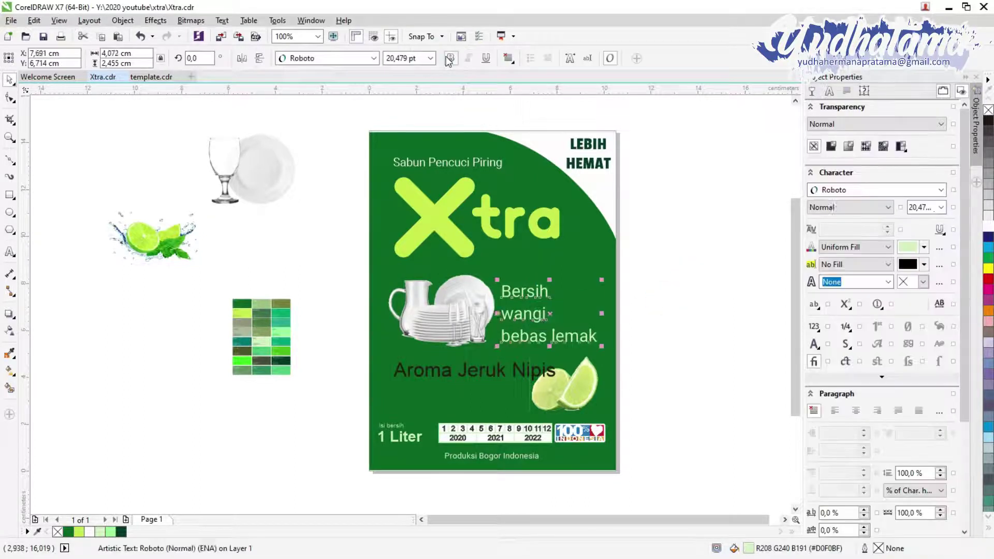
left_click(681, 313)
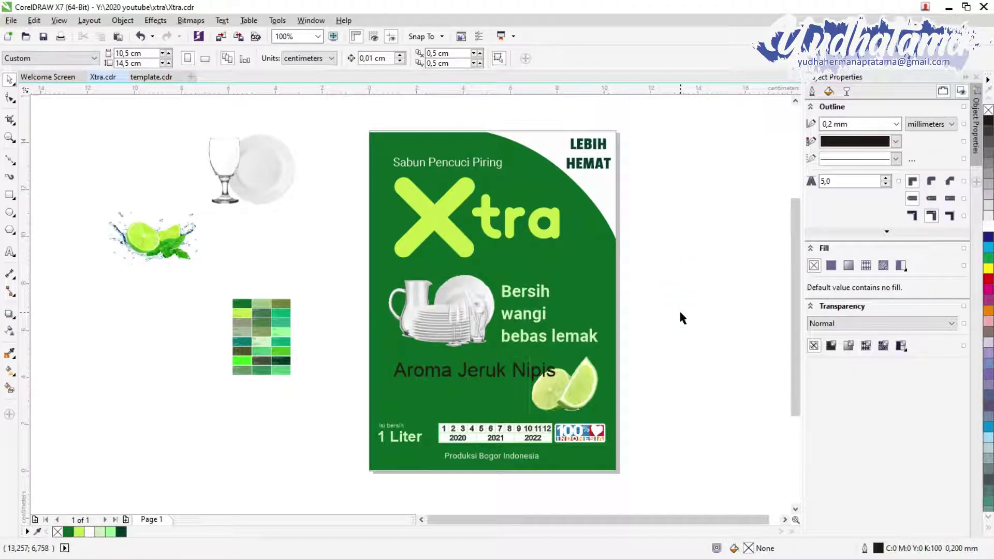
- Move the lime image off the label to the empty area on its right
left_click(579, 383)
left_click(655, 383)
left_click(595, 392)
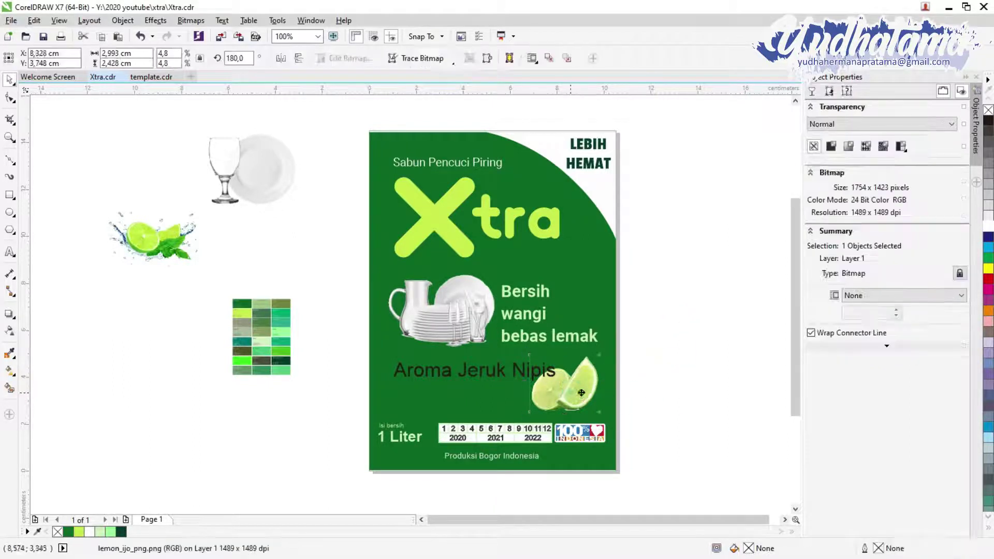
left_click_drag(596, 392, 696, 388)
left_click(682, 324)
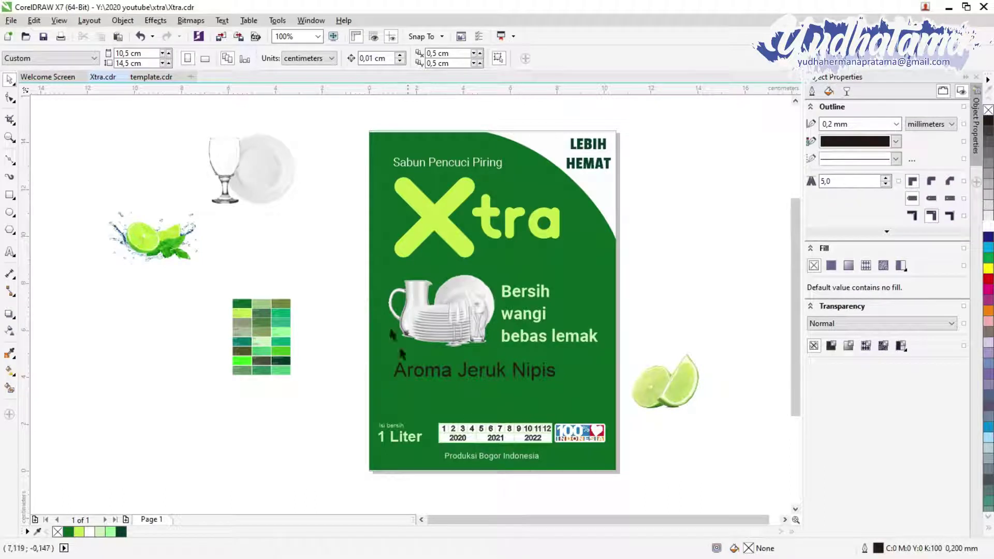
- Copy the white corner curve, rotate it 180° and fit it into the label's bottom-left corner behind the net-content text
left_click(607, 193)
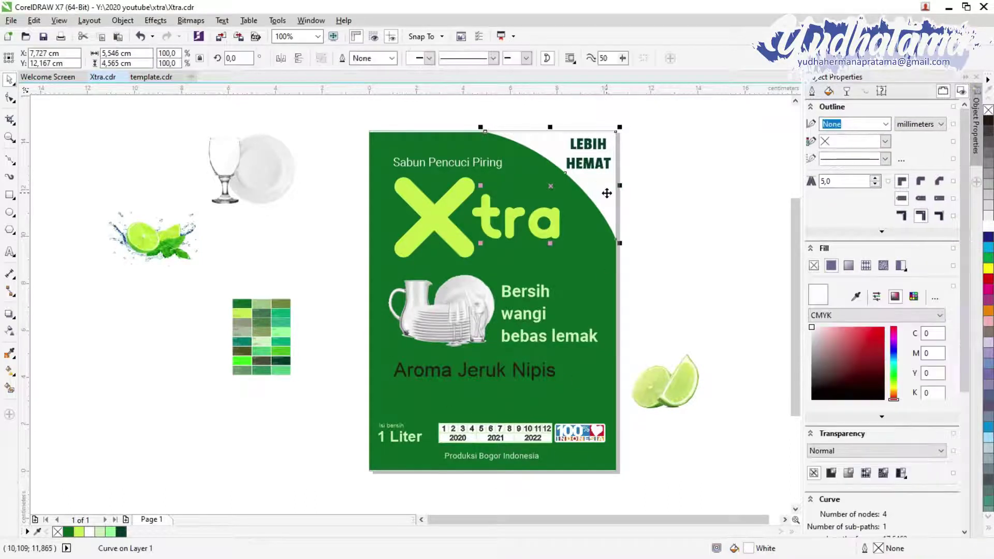
left_click_drag(575, 331, 395, 454)
left_click(408, 441)
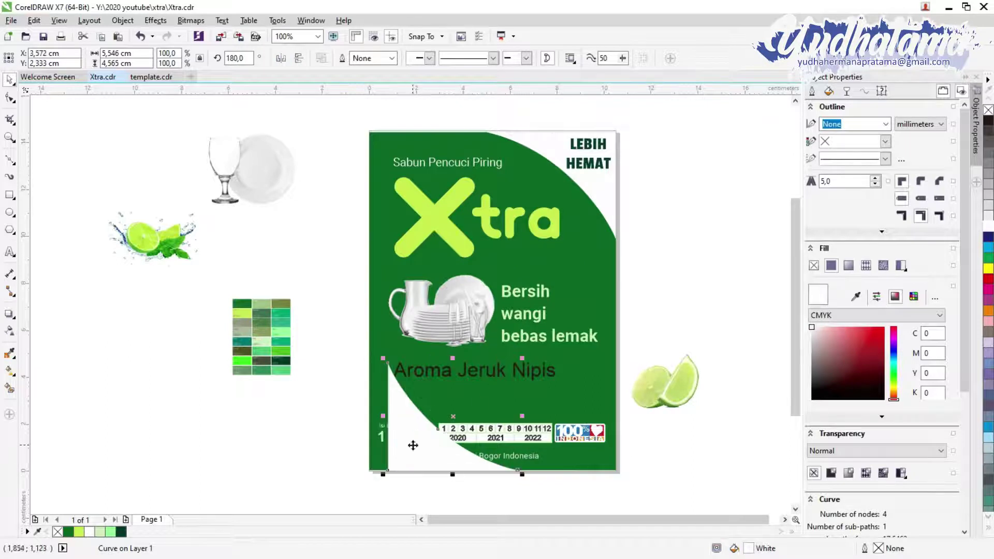
right_click(397, 441)
mouse_move(466, 315)
left_click(568, 315)
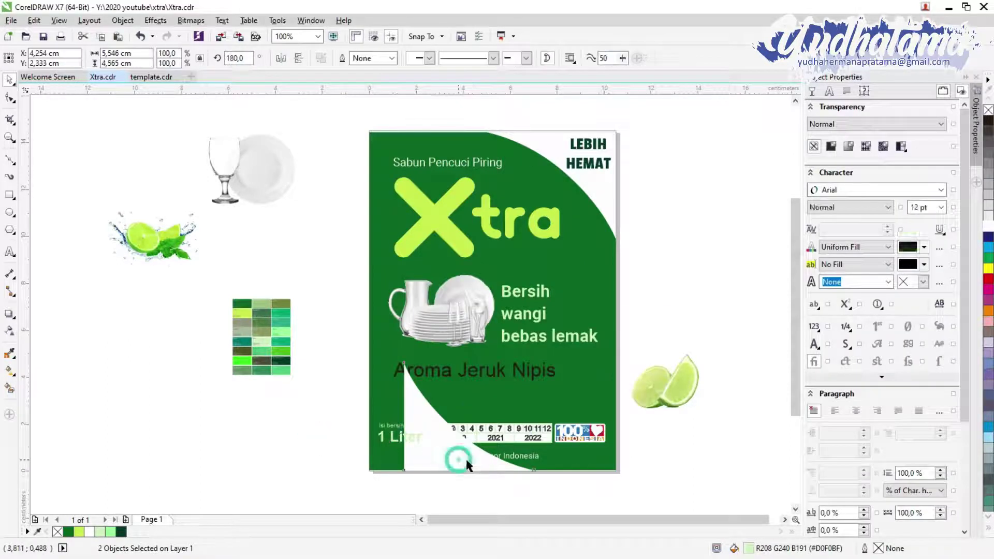
left_click(438, 466)
left_click_drag(437, 468, 404, 469)
- Fill the "Isi bersih" and "1 Liter" texts with dark green
left_click(398, 437)
left_click(392, 425, "shift")
left_click(289, 456)
- Move "Produksi Bogor Indonesia" under the 100% Indonesia badge, flush with the badge's right edge
left_click(507, 455)
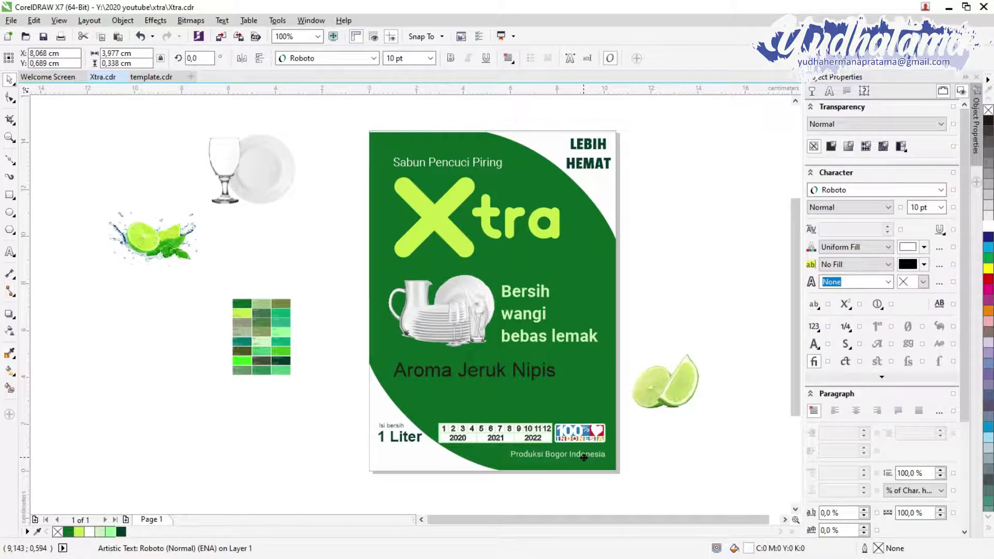
key("Escape")
- Enlarge the "Isi bersih" and "1 Liter" texts, and make "1 Liter" narrower and taller within the white corner
left_click_drag(420, 452, 446, 462)
left_click(656, 490)
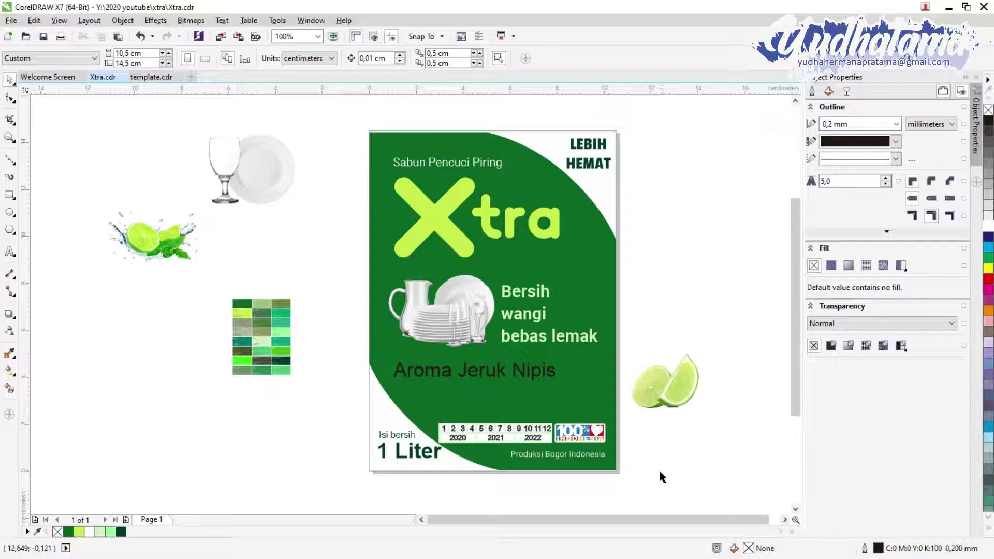
left_click(409, 452)
scroll(423, 455, "up", 2)
left_click_drag(464, 428, 437, 428)
left_click_drag(383, 448, 385, 468)
left_click(247, 429)
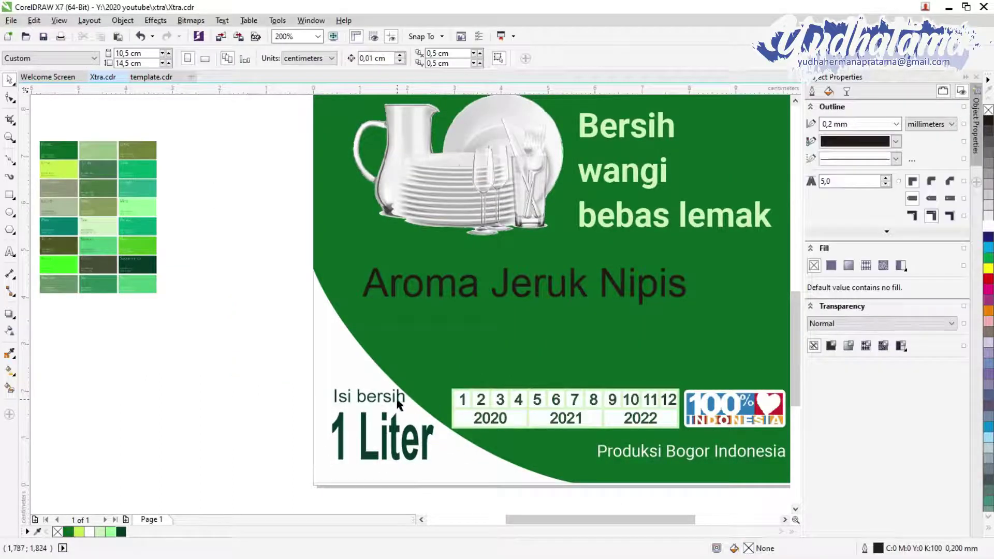
- Enlarge the white curve in the label's bottom-left corner slightly so it clears the net-content text
scroll(377, 427, "down", 2)
left_click(400, 442)
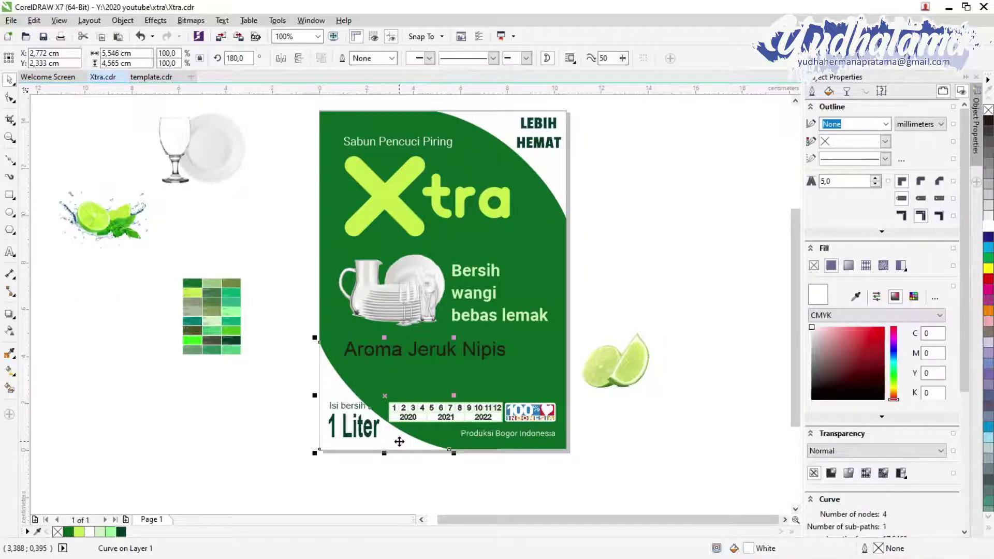
left_click_drag(468, 332, 465, 331)
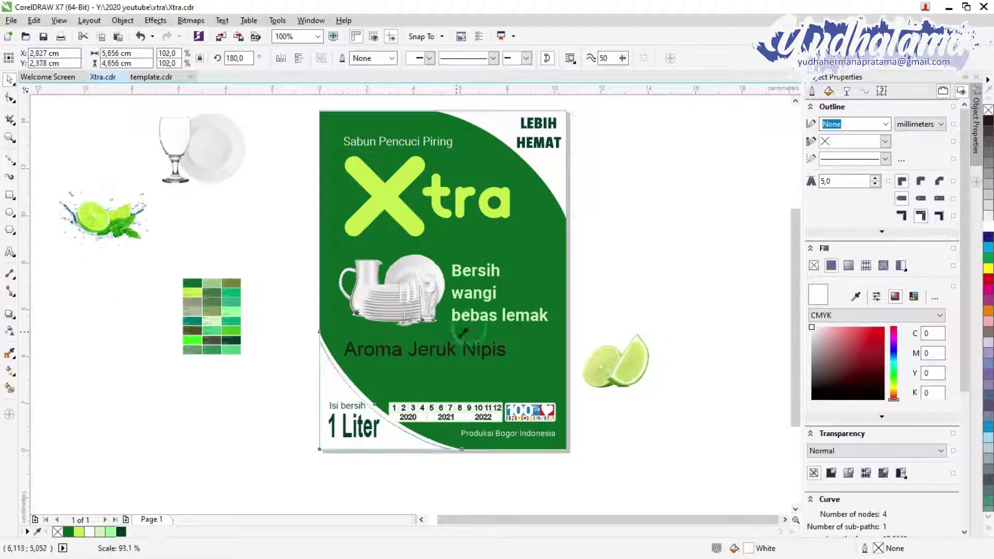
left_click(598, 428)
scroll(404, 440, "up", 3)
scroll(404, 440, "down", 3)
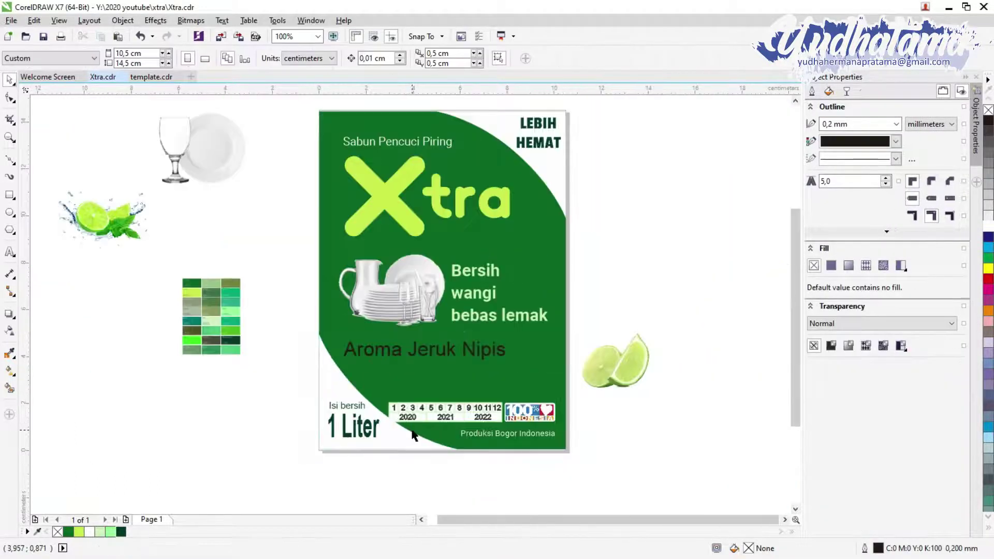
scroll(404, 443, "up", 2)
right_click(453, 400)
key("Escape")
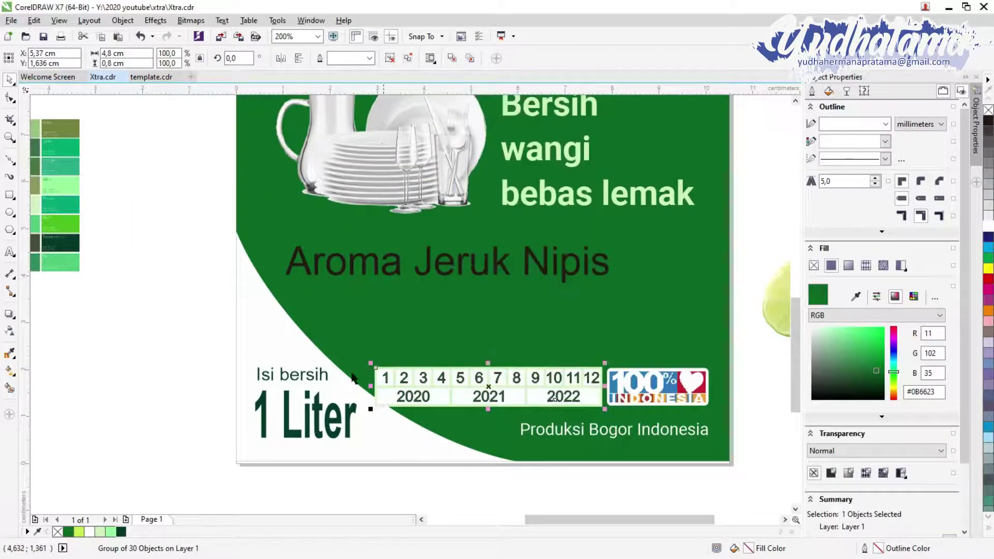
left_click(171, 356)
scroll(171, 356, "down", 2)
scroll(170, 350, "up", 2)
scroll(168, 351, "down", 2)
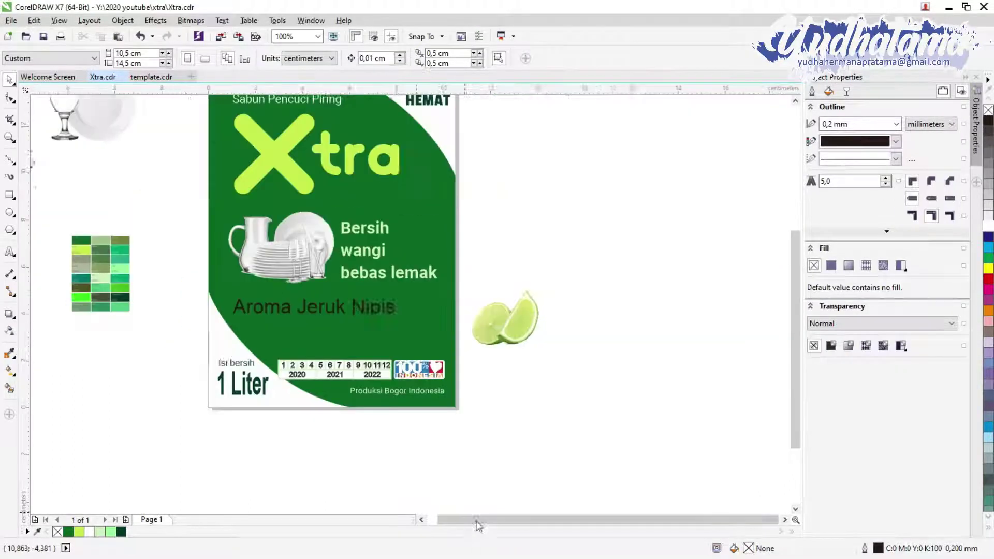
scroll(791, 340, "left", 3)
scroll(791, 341, "up", 1)
key("ctrl+z")
scroll(456, 437, "down", 2)
scroll(500, 313, "up", 2)
key("Escape")
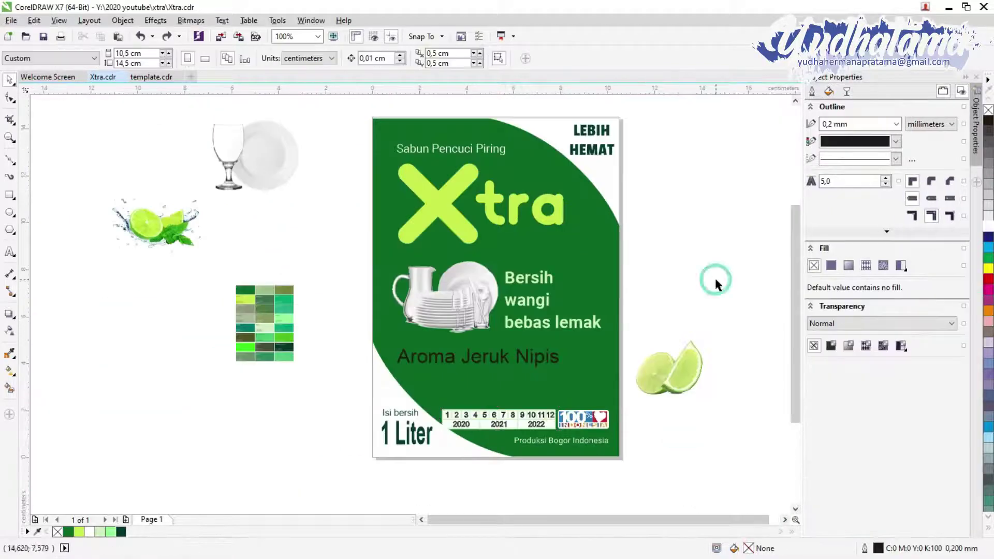
- Set the font of the "Aroma Jeruk Nipis" text to Monoround
left_click(528, 365)
left_click(374, 58)
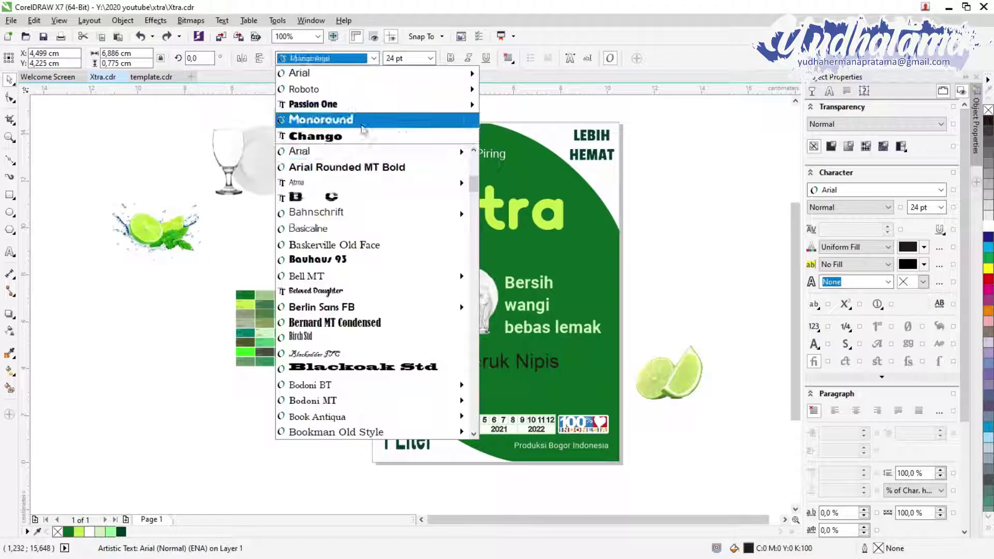
left_click(347, 136)
left_click(374, 58)
left_click(337, 138)
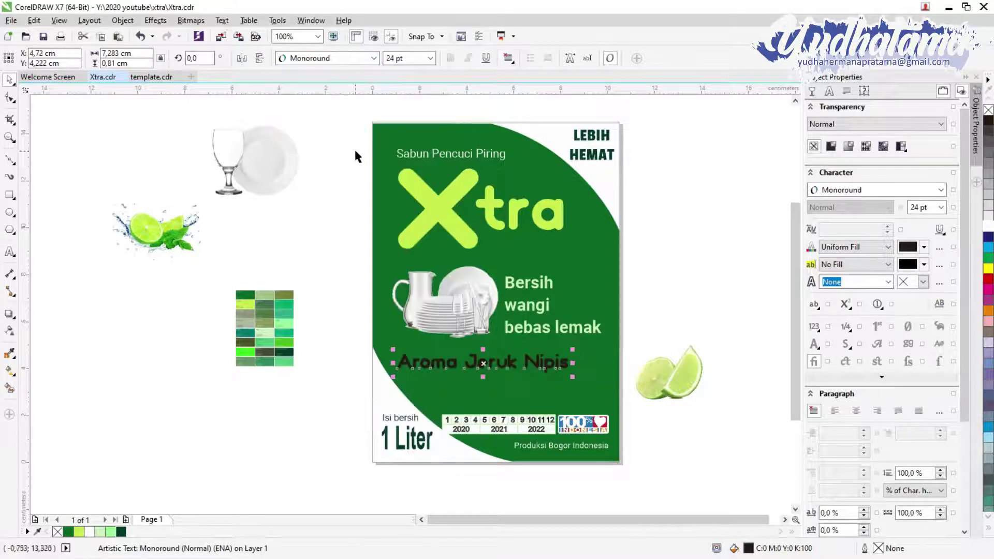
- Change the "Aroma Jeruk Nipis" text to Passion One Bold and enlarge it to about 31,8 pt
left_click(580, 145)
left_click(518, 363)
left_click(374, 58)
mouse_move(331, 89)
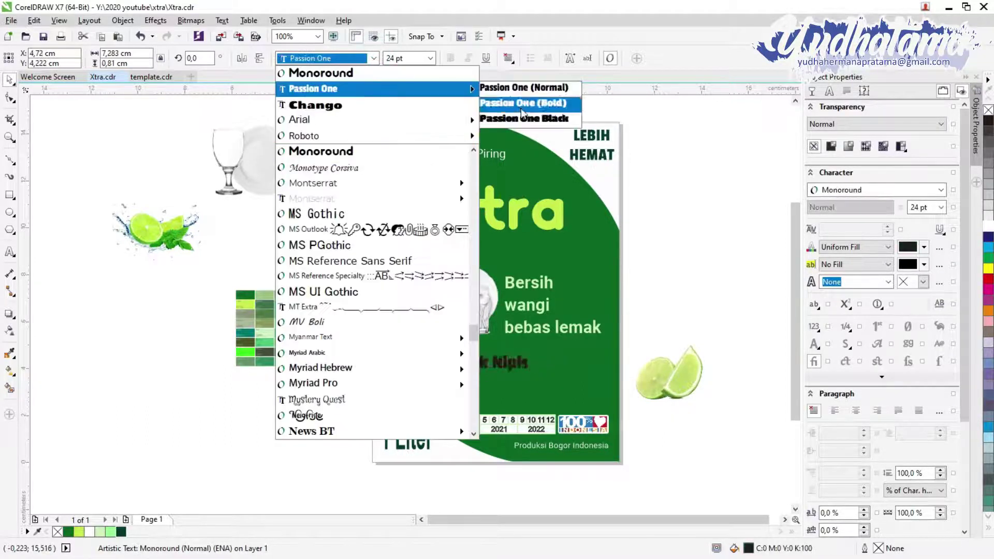
left_click(529, 104)
left_click(639, 260)
left_click(529, 372)
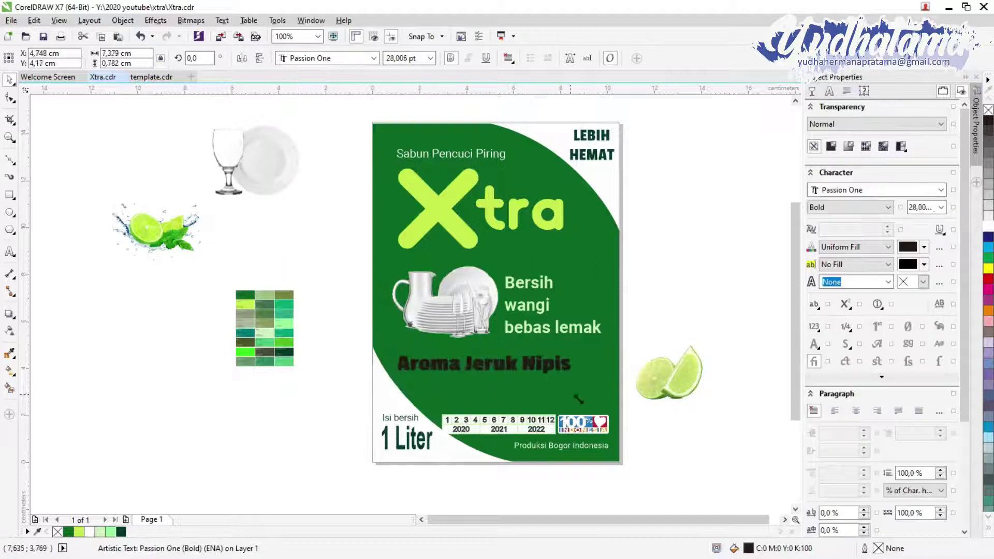
- Break the aroma text onto two lines before "Nipis", right-align it and colour it pale green
key("Return")
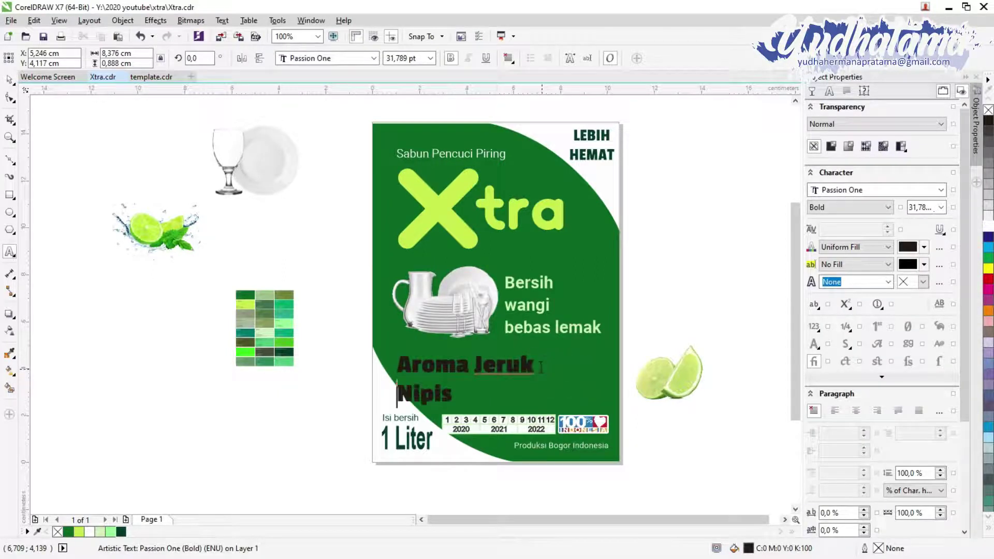
left_click(509, 58)
left_click(533, 113)
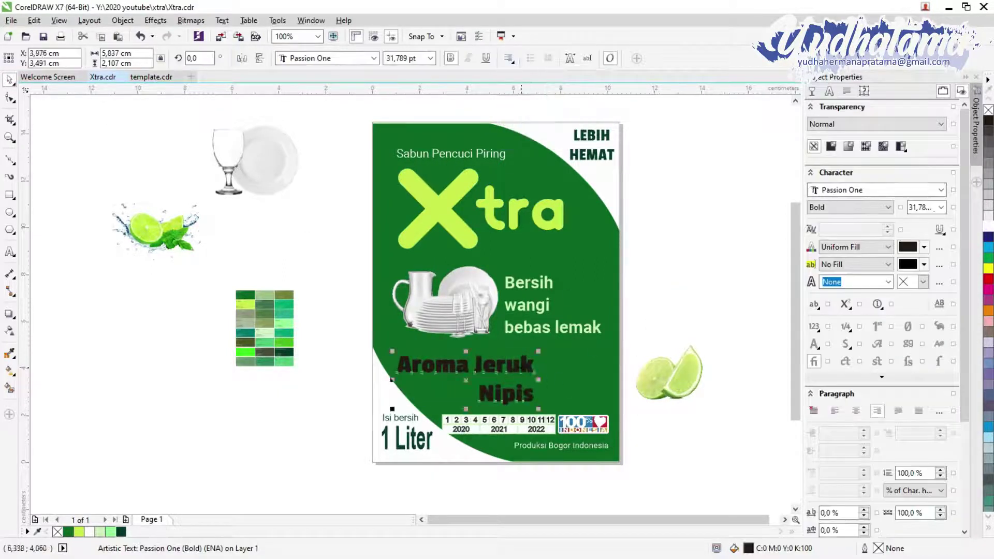
key("ctrl+space")
left_click(100, 532)
- Restyle the "Bersih wangi bebas lemak" slogan in white Passion One Bold and enlarge it to about 25 pt
left_click(89, 531)
left_click(588, 326)
left_click(374, 58)
mouse_move(363, 104)
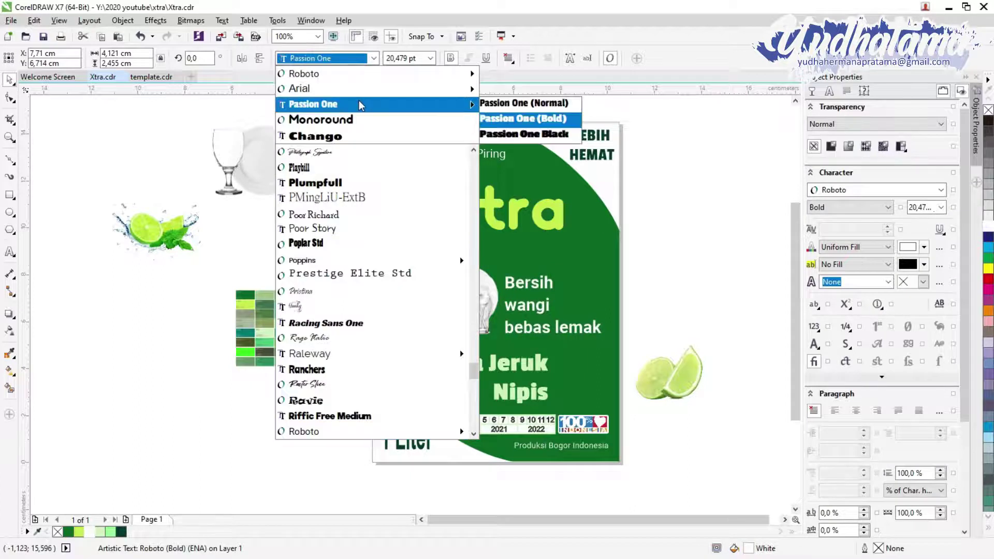
left_click(510, 119)
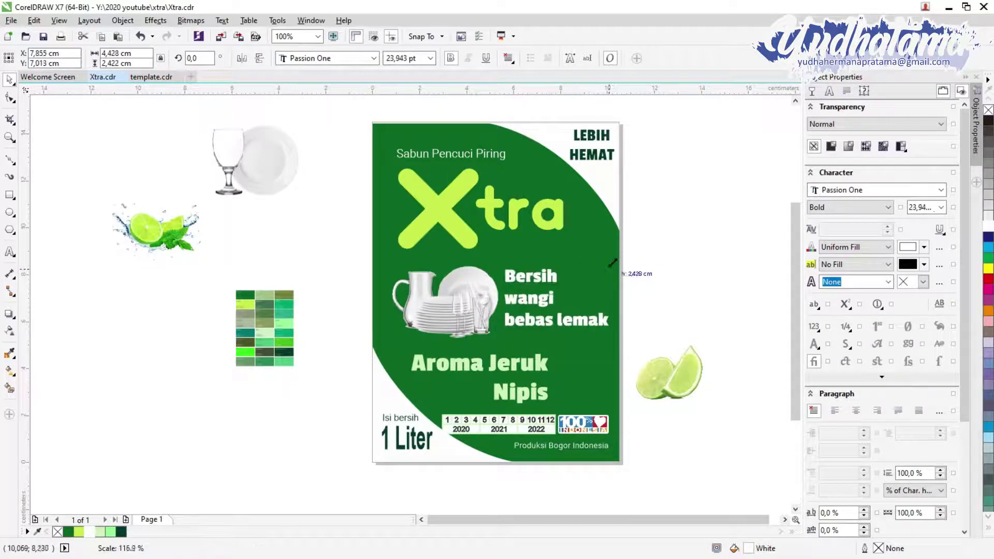
left_click_drag(613, 263, 618, 260)
left_click_drag(530, 317, 532, 322)
- Change the slogan's capitalization to title case
left_click(222, 21)
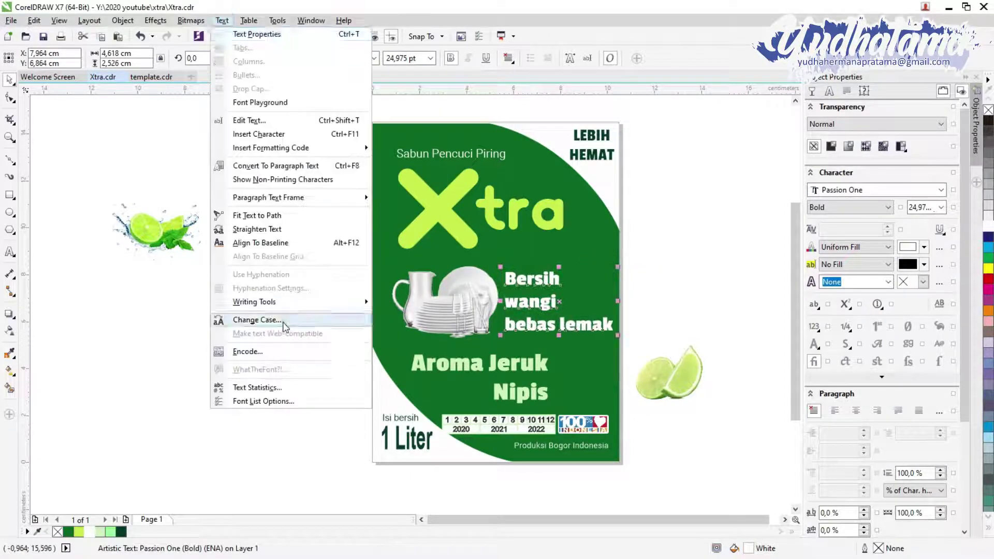
left_click(311, 320)
left_click(468, 306)
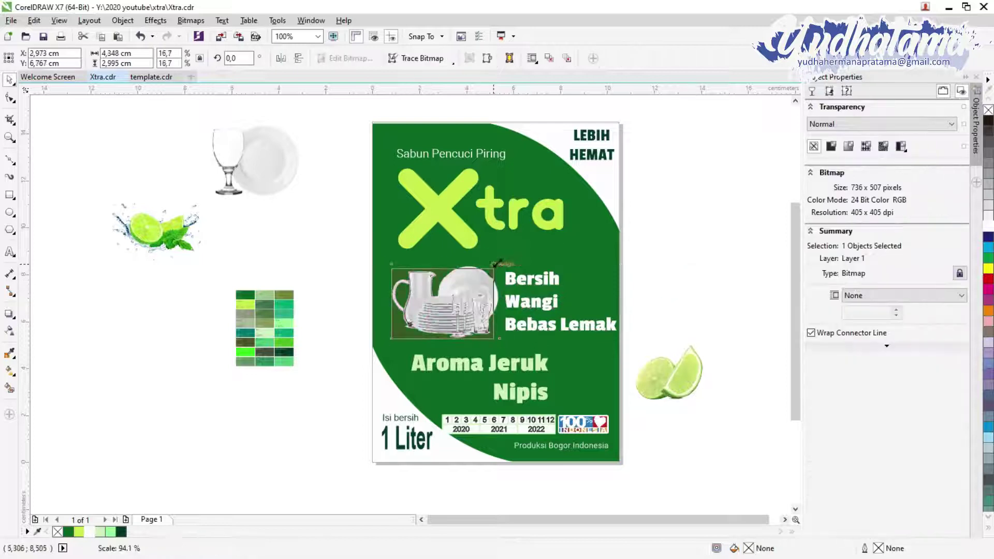
- Shift the slogan slightly left and down, and shrink the dishes image beside it to about 4,03 × 2,77 cm
left_click(574, 328)
left_click_drag(574, 328, 567, 331)
left_click(679, 294)
left_click(559, 327)
left_click(466, 308)
left_click_drag(497, 266, 492, 270)
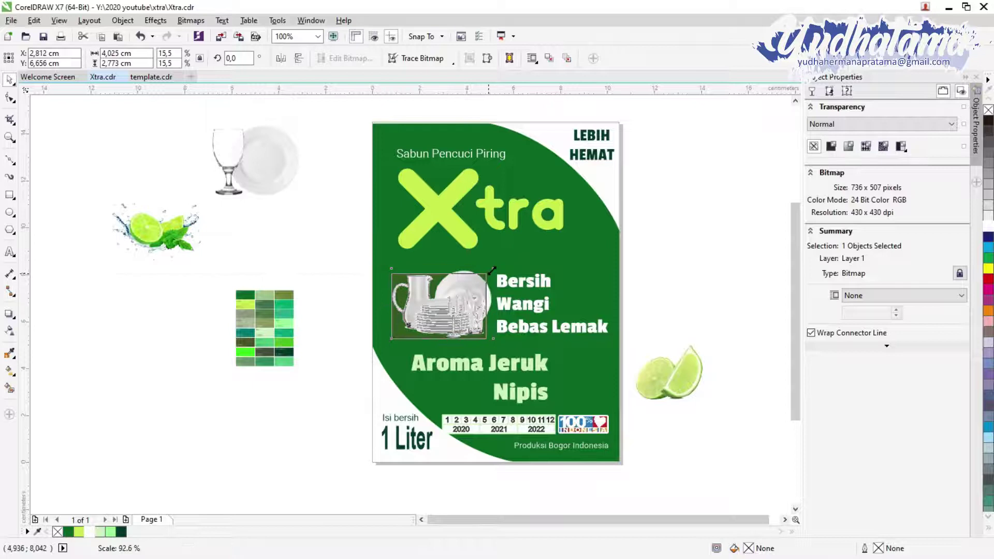
- Move the lime slices image onto the label, directly right of the "Aroma Jeruk Nipis" text
scroll(492, 269, "up", 1)
scroll(583, 383, "down", 2)
scroll(694, 367, "up", 2)
left_click_drag(797, 368, 564, 357)
key("Escape")
- Scale the dishes image and the slogan down to a smaller block between the logo and the aroma text
left_click(435, 316)
left_click_drag(492, 282, 470, 313)
left_click(680, 311)
scroll(680, 311, "down", 3)
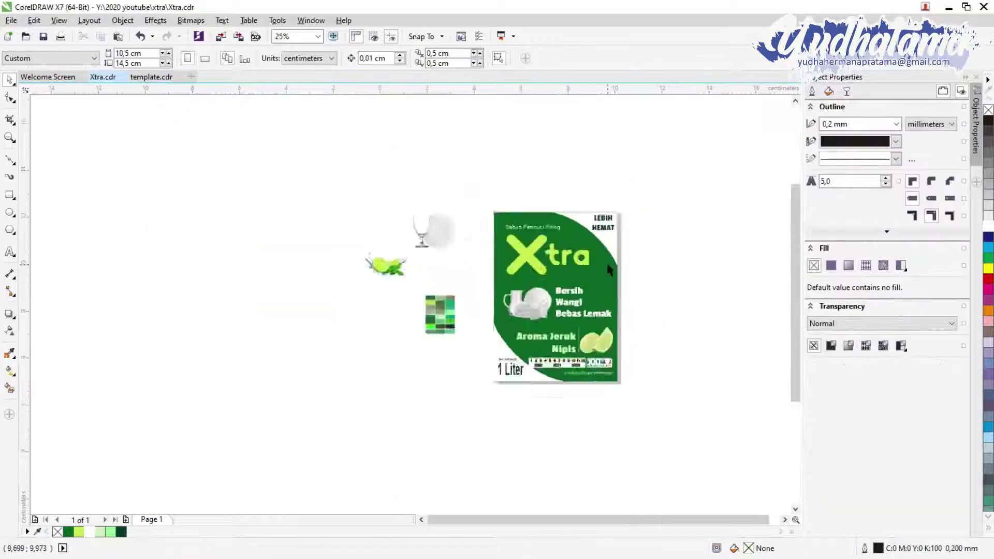
scroll(623, 397, "up", 2)
left_click_drag(378, 300, 394, 298)
left_click(675, 368)
left_click_drag(675, 369, 394, 298)
left_click_drag(626, 297, 595, 304)
left_click(687, 334)
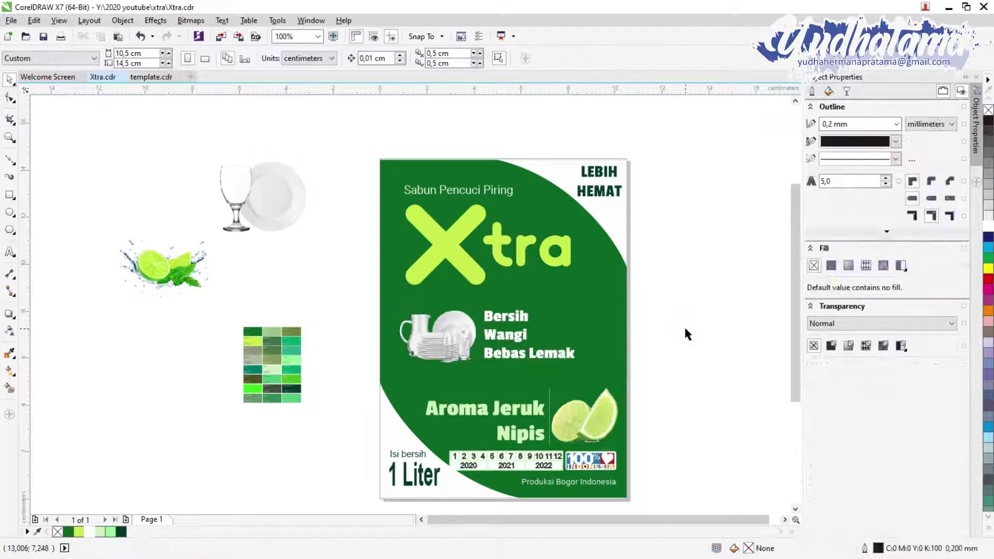
- Move the aroma text and lime slices together slightly up, away from the date table
left_click_drag(689, 455, 688, 452)
left_click_drag(585, 415, 585, 404)
left_click(659, 428)
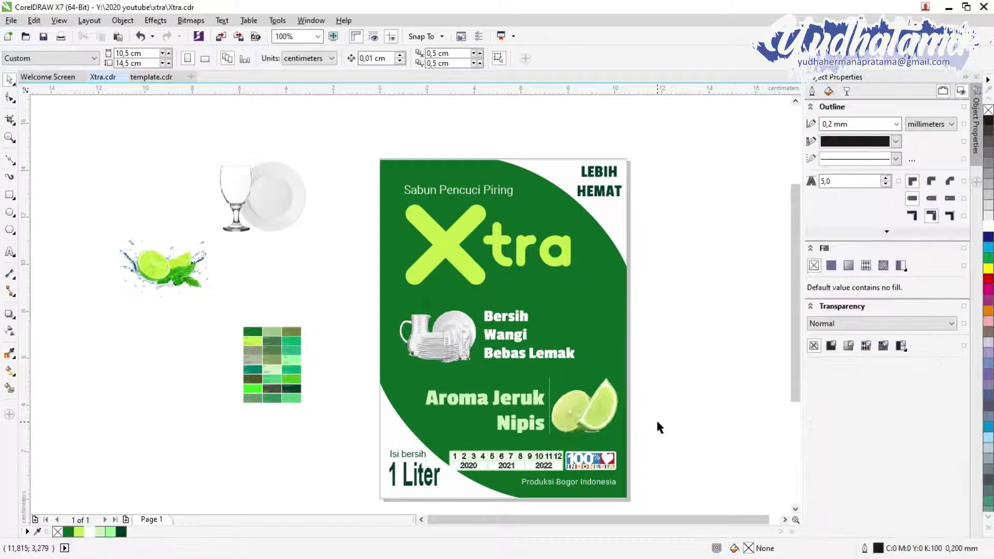
- Enlarge the dishes image to about 4,19 × 2,89 cm and mirror it horizontally so the jug is on the right
left_click(440, 337)
left_click_drag(480, 365, 512, 385)
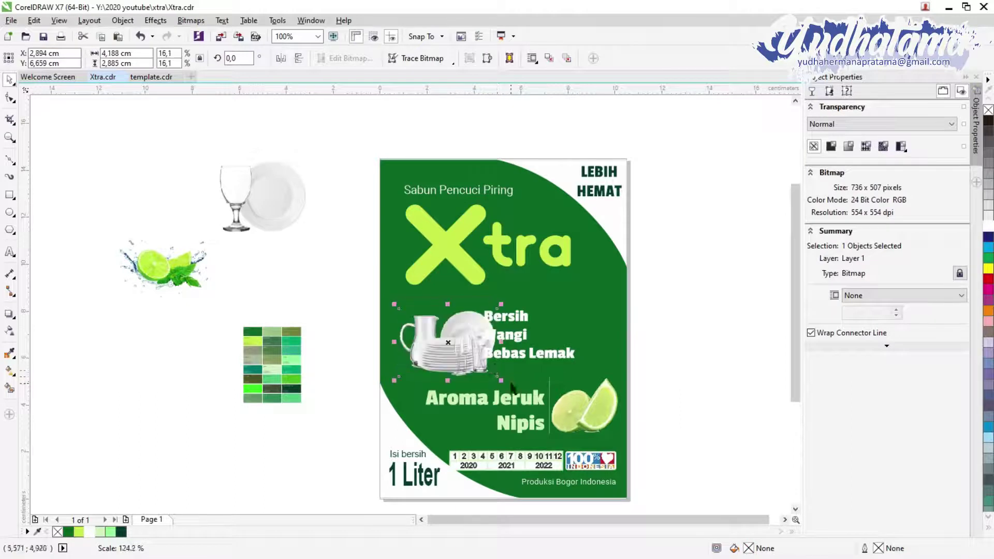
left_click_drag(454, 344, 460, 337)
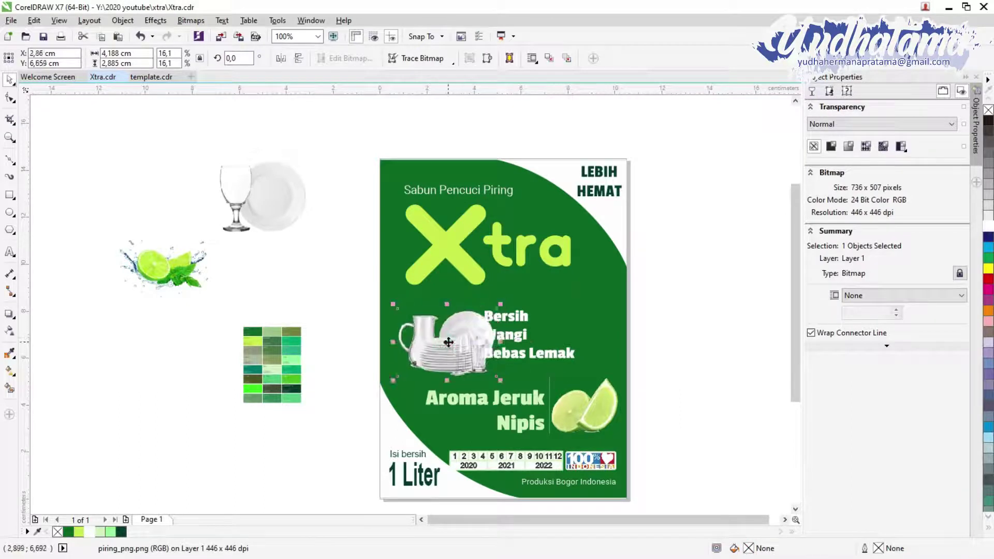
left_click(280, 58)
- Move the slogan right and slightly down, and place the dishes image left of it without overlap
left_click_drag(611, 356, 644, 357)
left_click(645, 357)
left_click_drag(455, 337, 443, 345)
left_click(498, 311)
left_click(518, 337)
left_click_drag(518, 337, 455, 341)
left_click(453, 352)
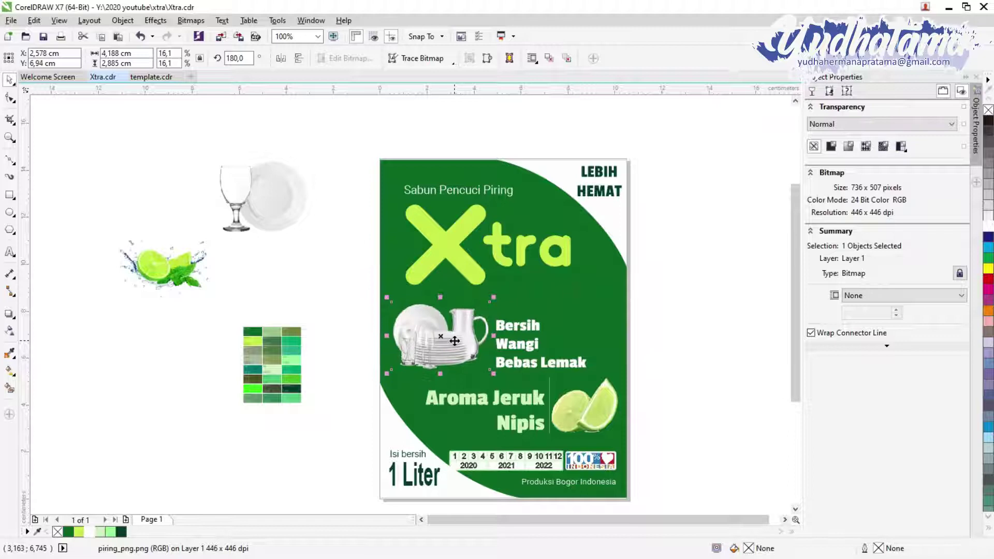
left_click(689, 382)
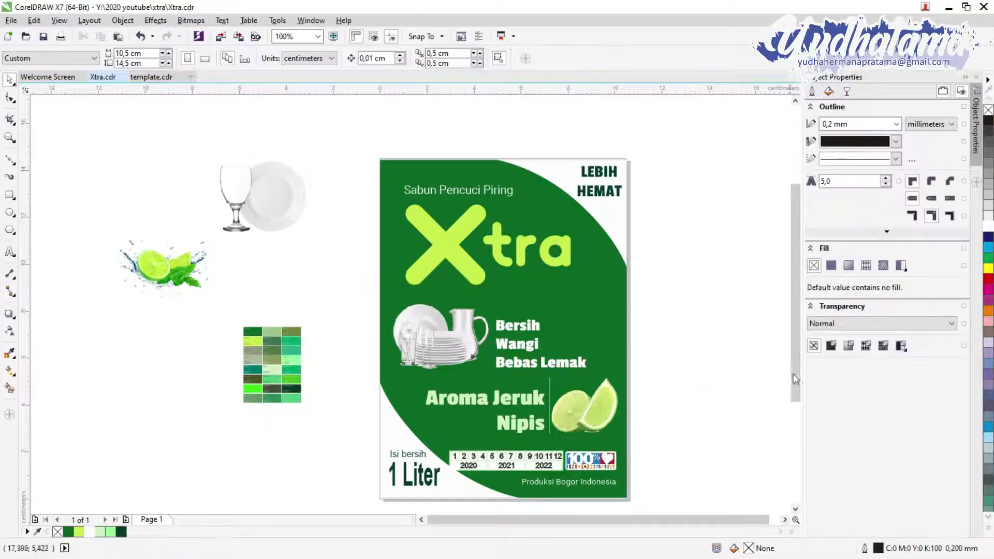
- Shrink the date table and 100% Indonesia badge together from their left side to about 6,41 × 0,72 cm
scroll(796, 379, "down", 1)
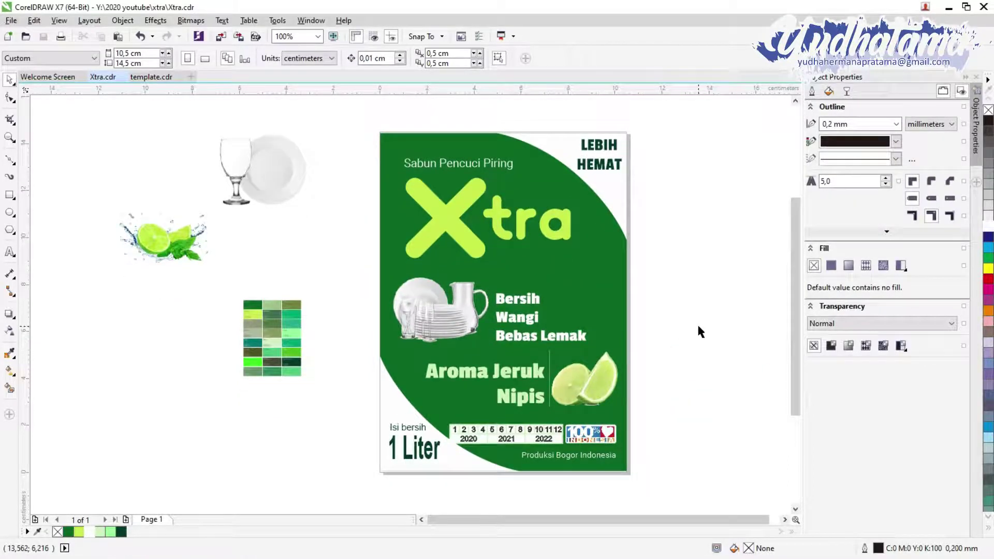
left_click_drag(655, 449, 438, 420)
scroll(439, 424, "up", 4)
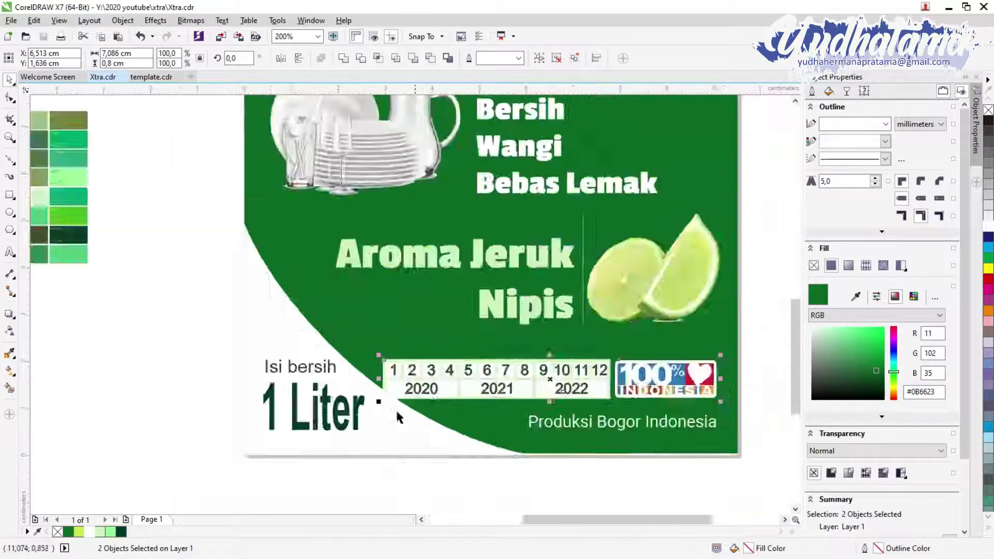
mouse_move(325, 327)
left_mouse_down()
mouse_move(413, 337)
mouse_move(324, 327)
left_mouse_up()
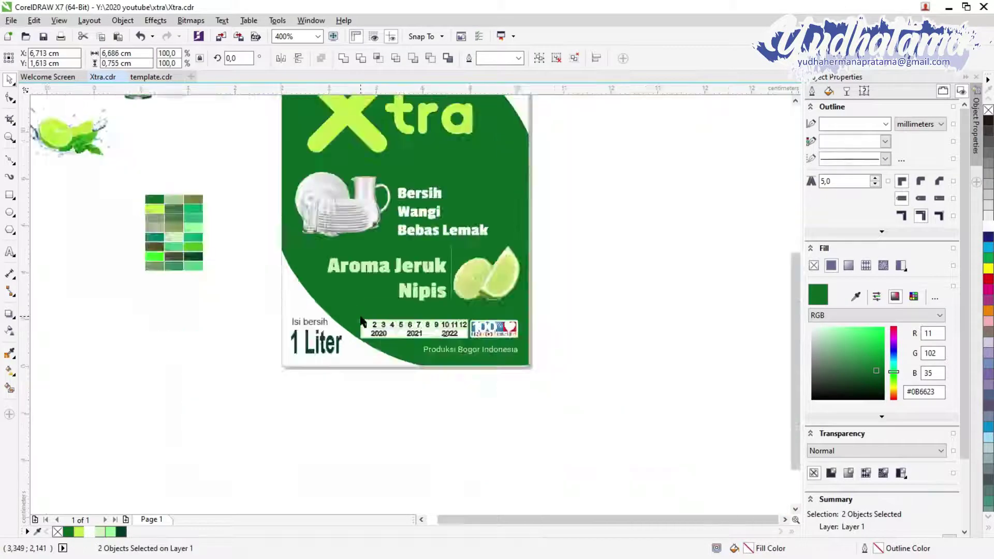
scroll(326, 329, "down", 4)
scroll(271, 381, "up", 6)
left_click_drag(266, 380, 271, 362)
scroll(310, 362, "down", 6)
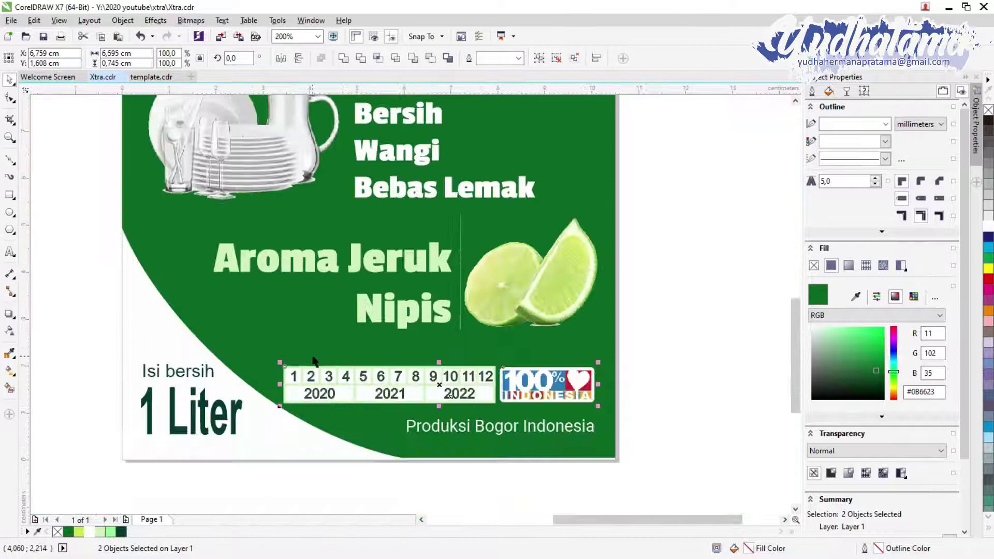
scroll(310, 344, "up", 4)
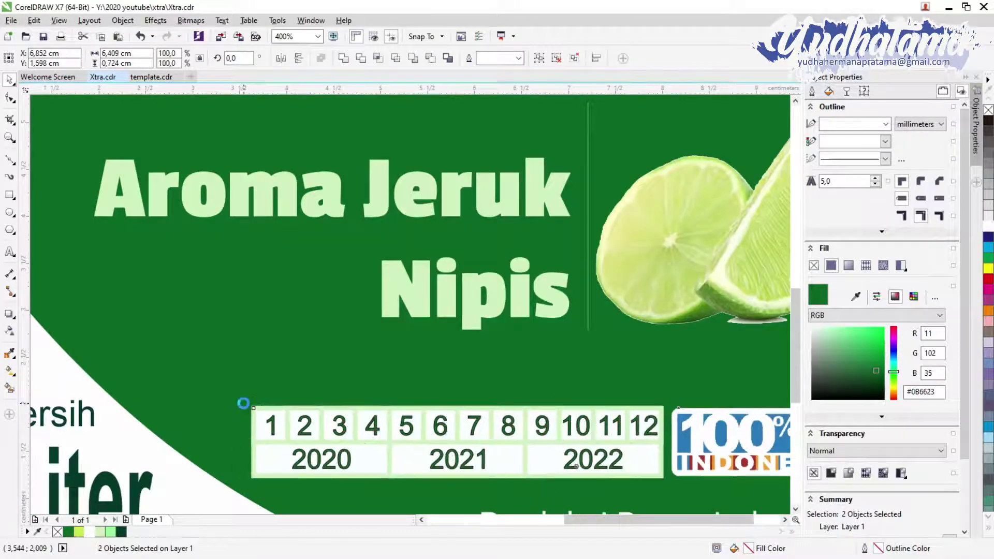
key("Escape")
- Move the "1 Liter" and "Produksi Bogor Indonesia" texts slightly lower together
scroll(248, 414, "down", 2)
scroll(294, 437, "up", 1)
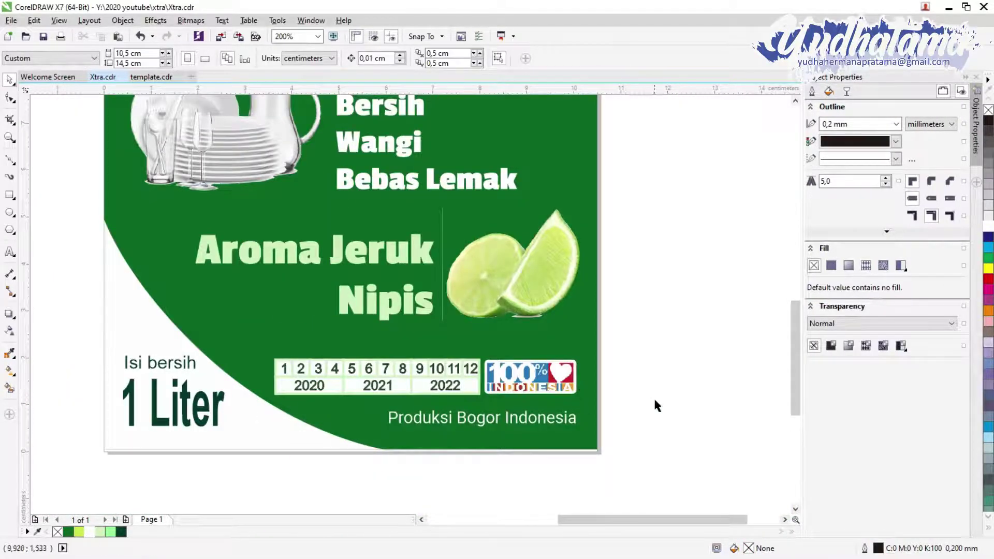
scroll(655, 404, "down", 1)
scroll(589, 434, "up", 1)
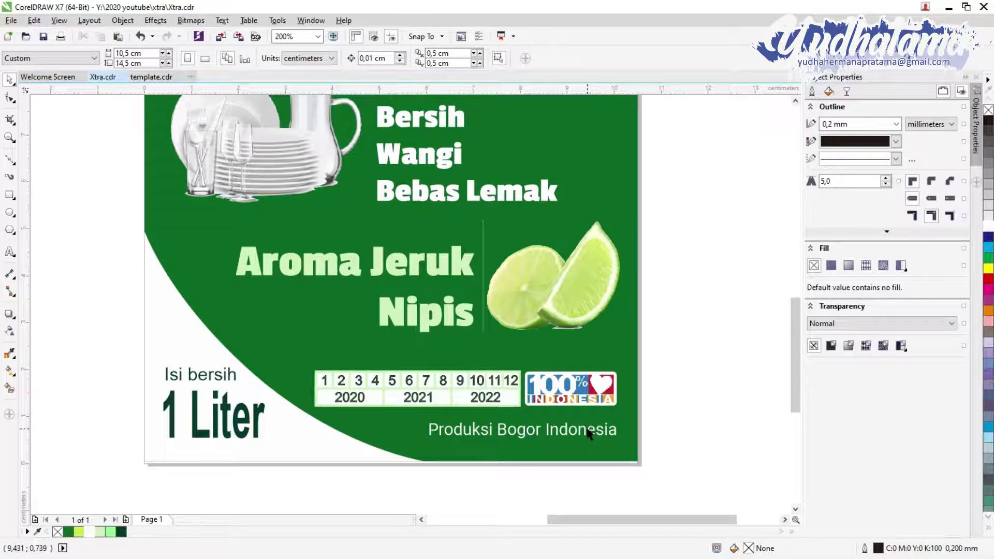
left_click(217, 417)
left_click(507, 430, "shift")
left_click_drag(506, 429, 510, 435)
key("Up")
key("Up")
key("Up")
key("Up")
key("Up")
key("Up")
key("Up")
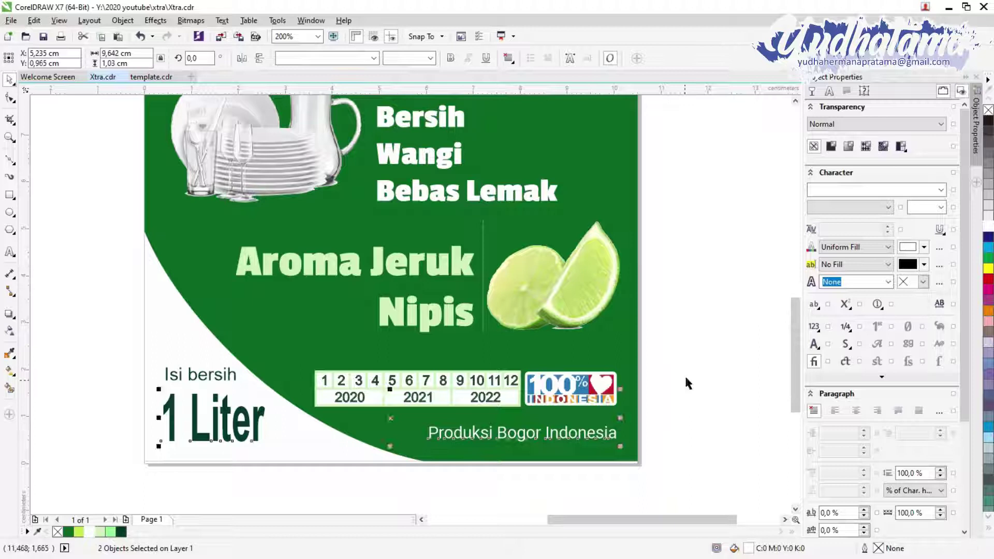
- Align the top of the "Isi bersih" text with the top of the date table
left_click(197, 376)
left_click(471, 391, "shift")
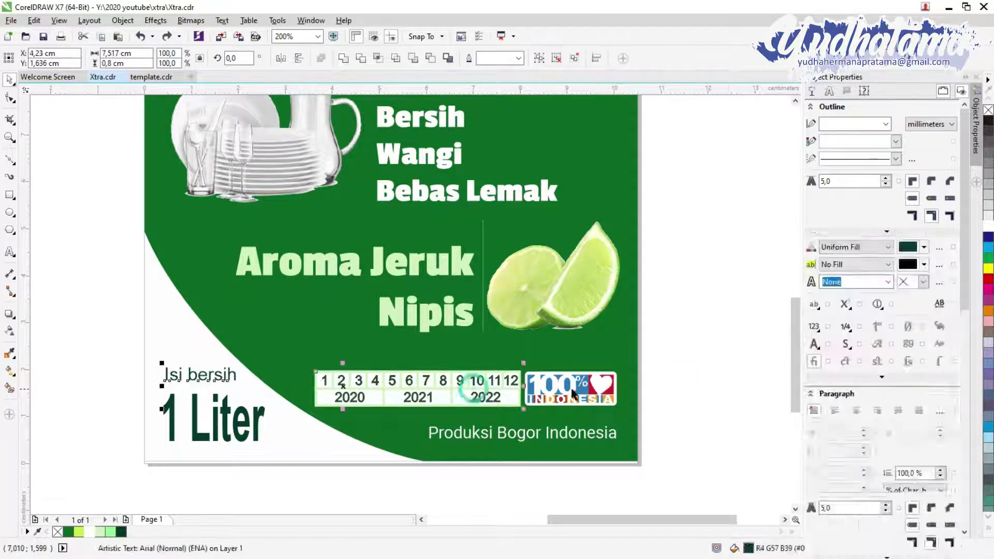
key("t")
left_click(673, 384)
- Widen the "1 Liter" text to about 2,56 cm
left_click(258, 422)
left_click_drag(267, 418, 294, 418)
scroll(380, 389, "down", 2)
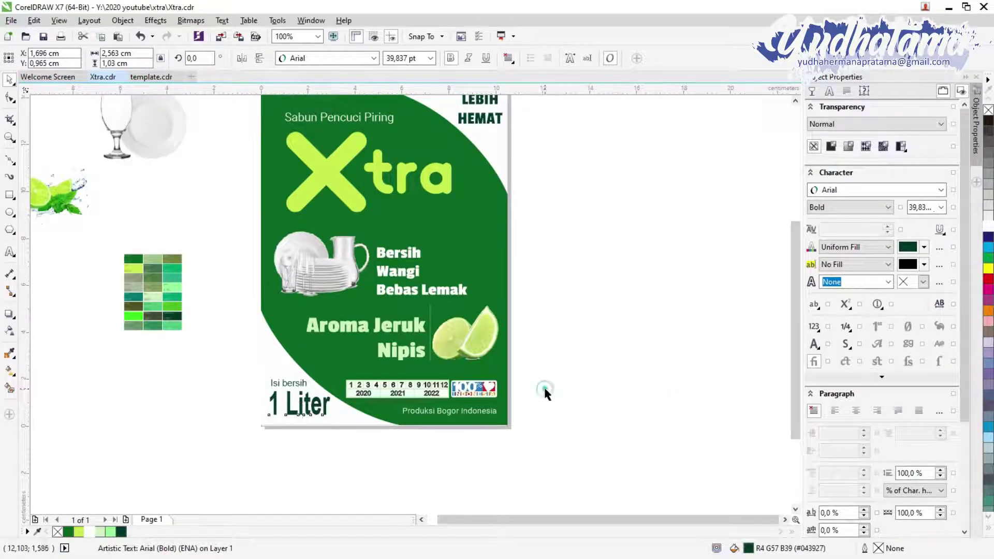
- Nudge the date table and 100% Indonesia badge slightly down, closer to "Produksi Bogor Indonesia"
left_click_drag(545, 394, 332, 377)
key("Down")
left_click(605, 451)
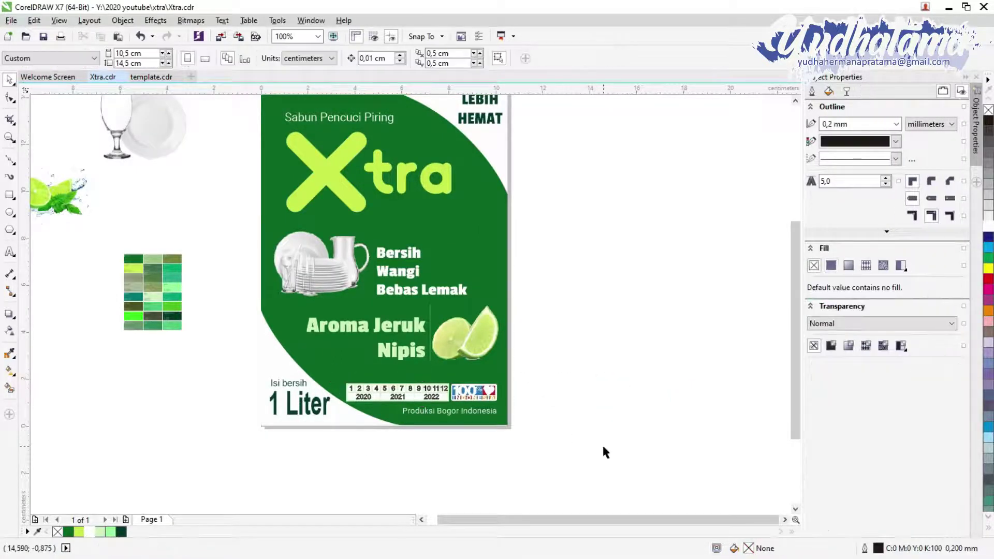
- Set the font of the "1 Liter" text to Passion One Bold
left_click(311, 404)
left_click(327, 58)
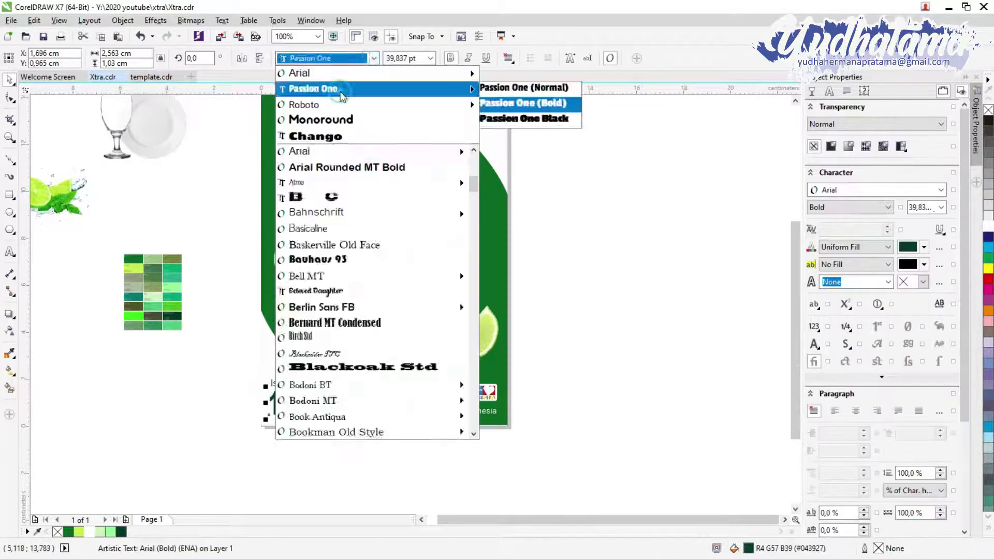
left_click(367, 428)
left_click(704, 336)
- Nudge the "Isi bersih" and "1 Liter" texts slightly down with their left edges flush
left_click(288, 383)
left_click(293, 405, "shift")
key("Down")
left_click(634, 386)
left_click(331, 414)
left_click(292, 405)
left_click(363, 415)
left_click(440, 411, "shift")
left_click(586, 400)
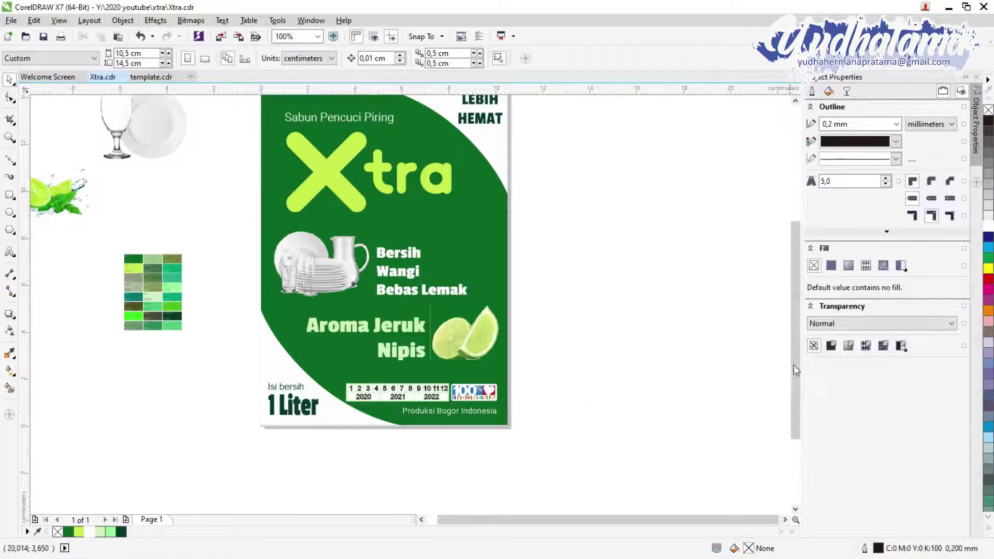
- Shrink the white curve in the label's bottom-left corner slightly to about 5,55 × 4,57 cm
scroll(796, 371, "up", 2)
left_click(402, 357)
left_click(611, 433)
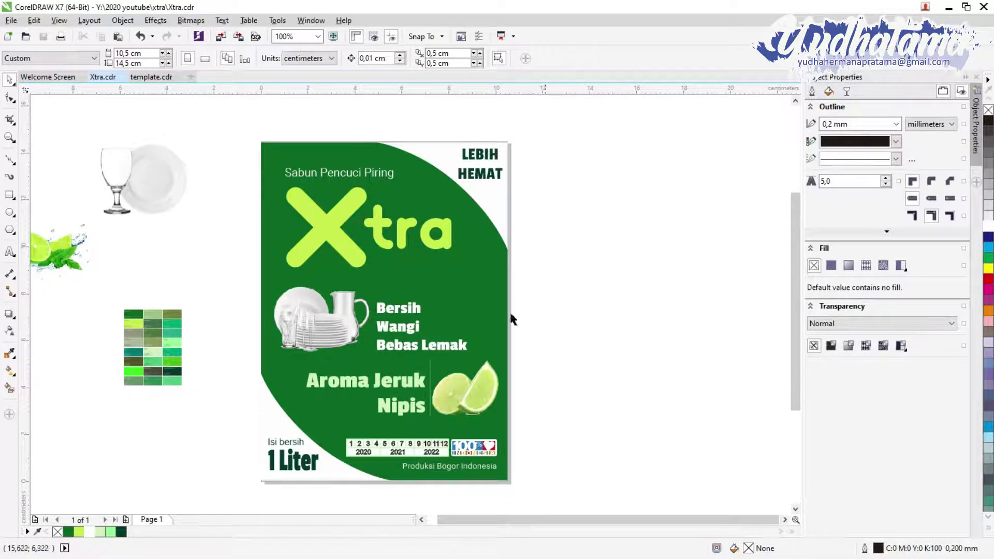
- Try the "Sabun Pencuci Piring" text closer to the label's top-left corner, and undo the move
left_click(337, 173)
left_click(336, 173, "ctrl")
left_click_drag(345, 173, 336, 153)
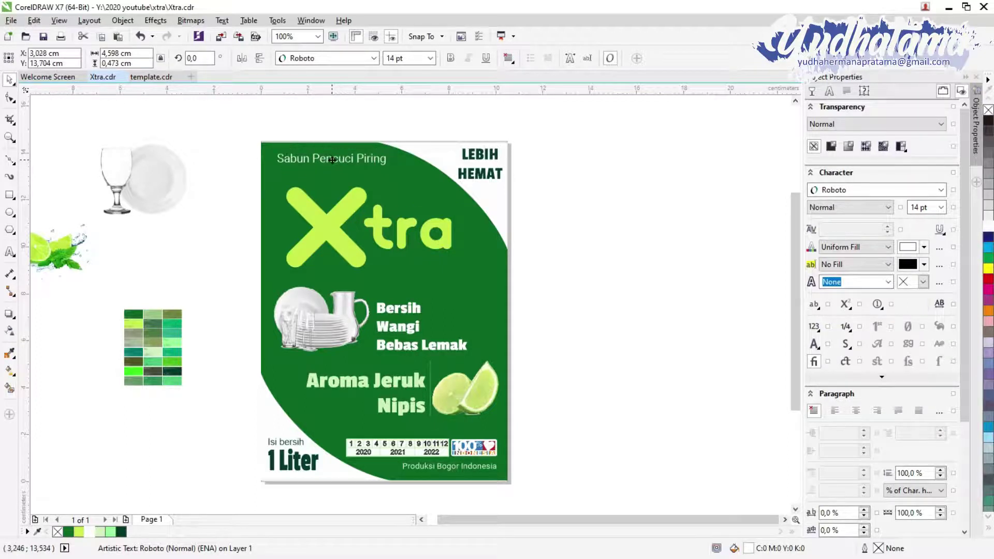
key("ctrl+z")
key("ctrl+z")
key("ctrl+z")
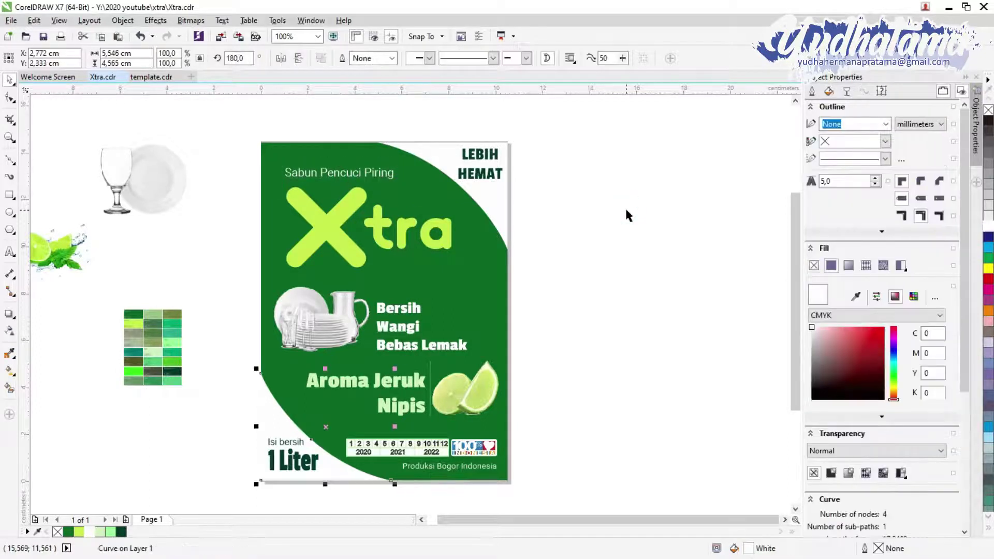
left_click(626, 210)
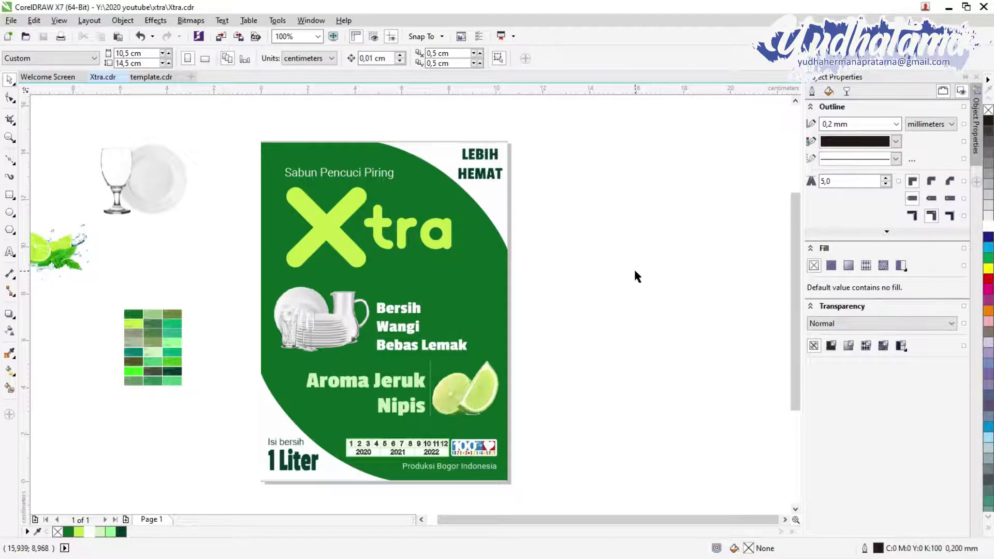
- Lower the top-right white curve's node along the label's right edge
left_click(497, 253)
key("F10")
left_click_drag(509, 250, 508, 285)
scroll(510, 260, "up", 3)
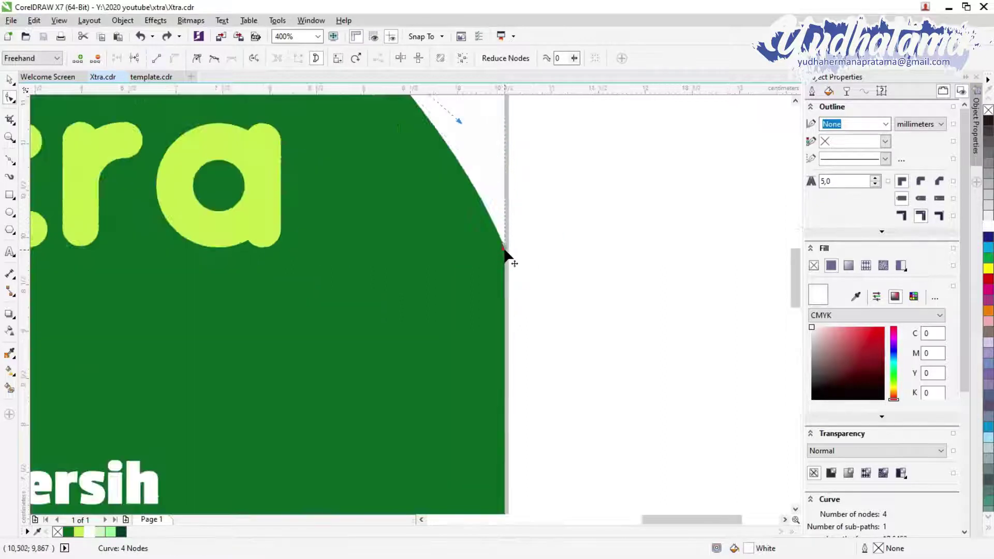
- Raise the bottom-left white curve's upper node about 0,41 cm along the label's left edge
scroll(500, 300, "down", 3)
scroll(260, 446, "up", 3)
left_click_drag(257, 404, 257, 392)
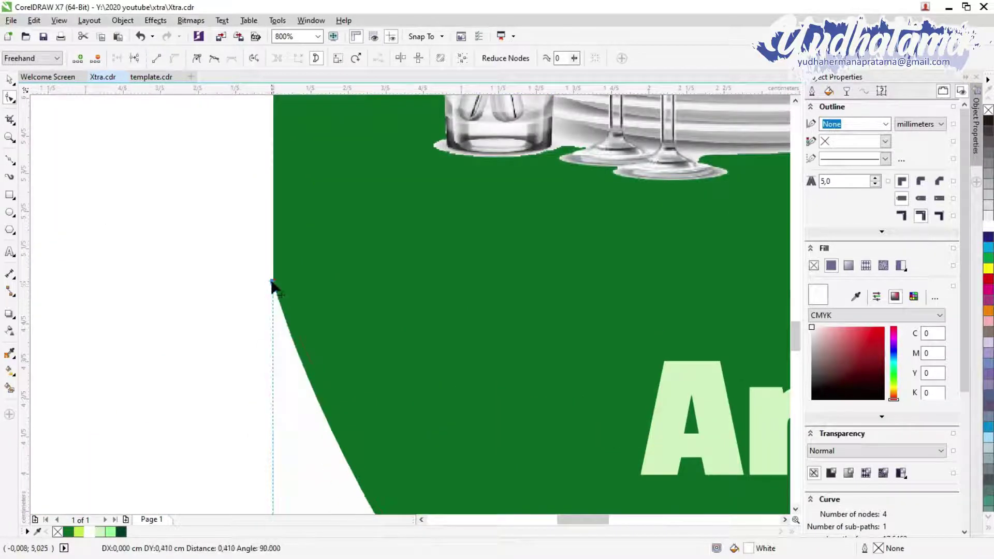
- Nudge the "Aroma Jeruk Nipis" text slightly left, away from the divider line beside the limes
scroll(257, 391, "down", 3)
scroll(444, 431, "up", 1)
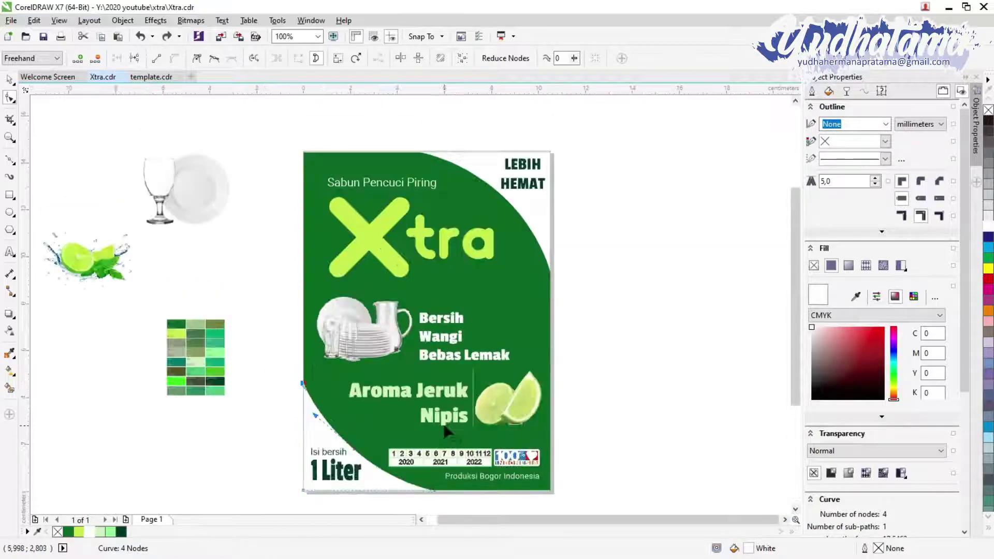
key("space")
left_click(651, 314)
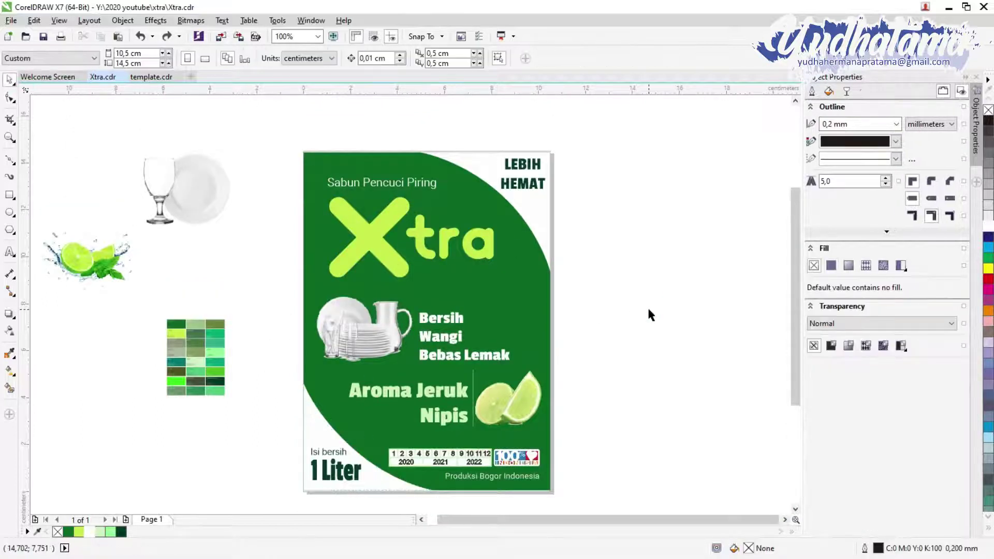
left_click(461, 404)
left_click(570, 417)
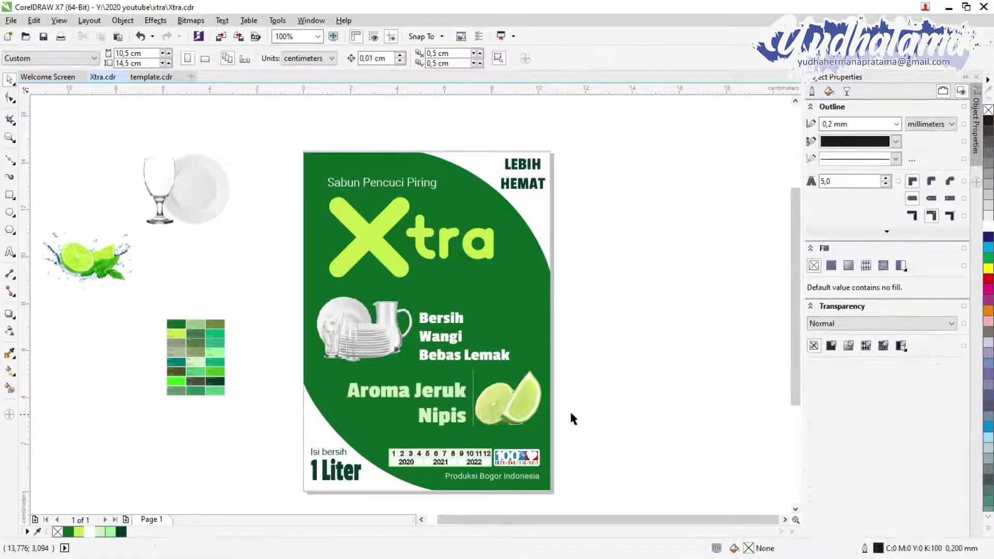
- Draw a flat ellipse about 2,03 × 0,39 cm beneath the lime image, filled white with no outline
scroll(570, 415, "up", 2)
scroll(548, 409, "down", 2)
scroll(546, 394, "up", 2)
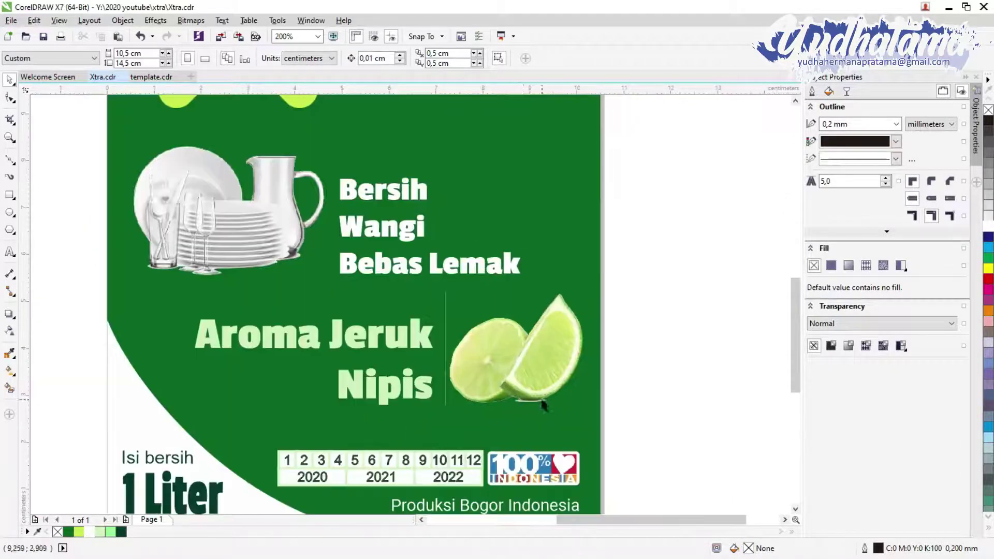
scroll(539, 399, "down", 2)
key("Tab")
key("F7")
left_click_drag(492, 384, 548, 402)
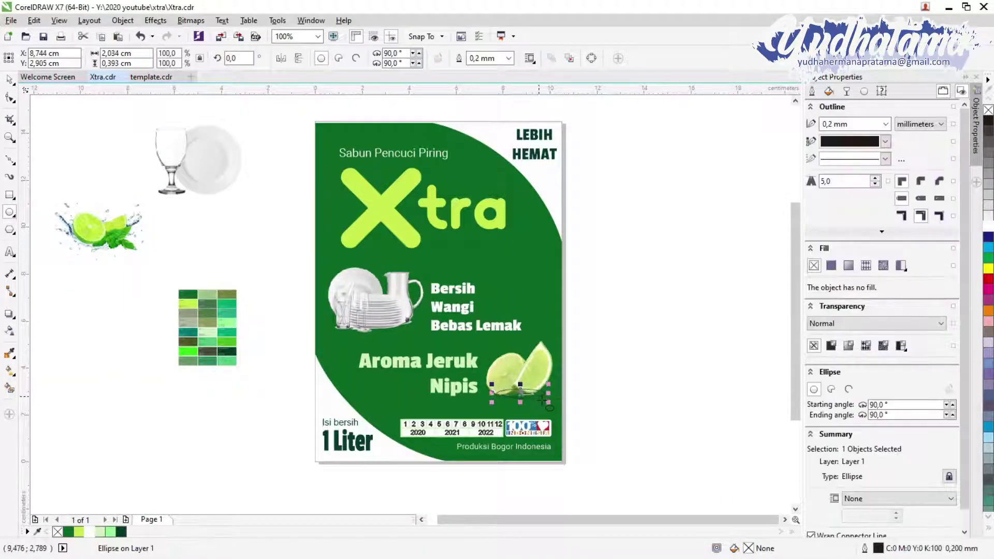
left_click(89, 532)
scroll(564, 387, "up", 2)
left_click(509, 58)
left_click(482, 70)
- Bring the lime image in front of the white ellipse and widen the ellipse to about 2,17 cm
right_click(523, 356)
mouse_move(611, 229)
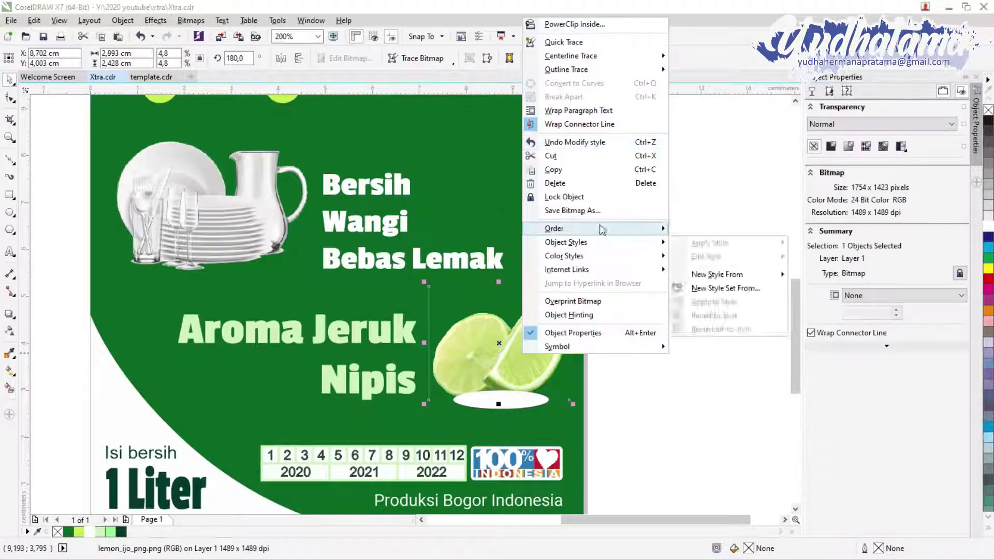
left_click(699, 256)
left_click(470, 403)
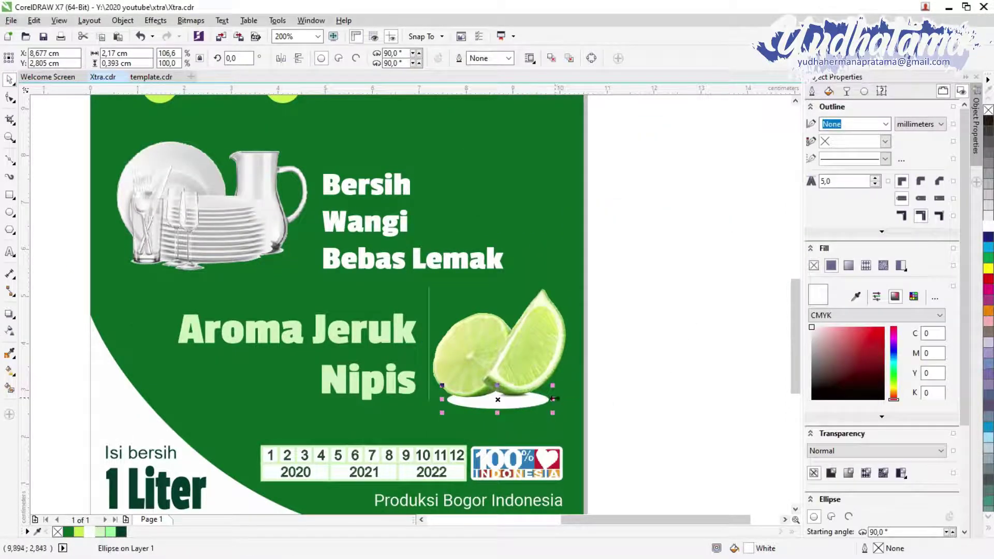
left_click(612, 392)
- Try an elliptical gray-to-white fountain fill on the ellipse beneath the limes, and undo it
scroll(619, 358, "down", 2)
scroll(619, 358, "up", 4)
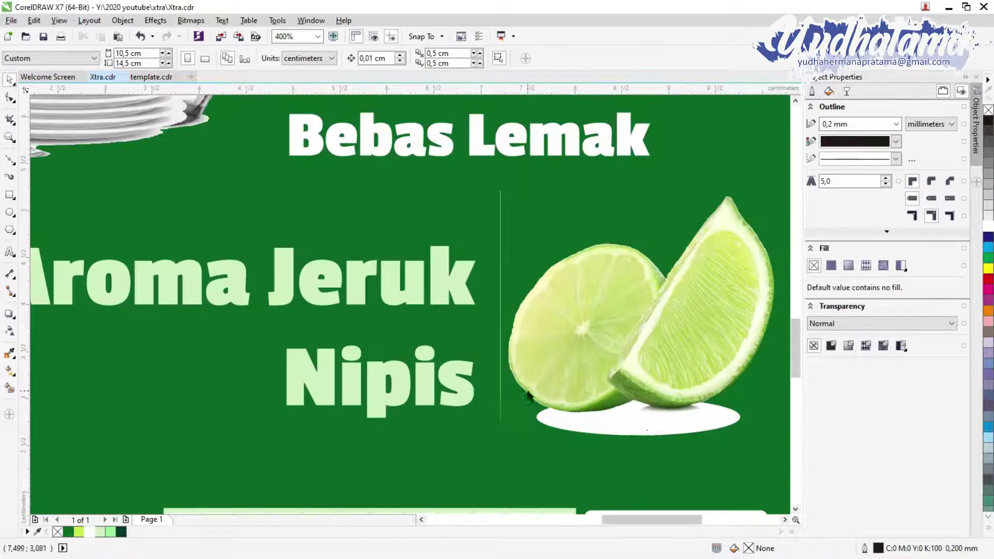
left_click(626, 417)
left_click(10, 371)
left_click(44, 58)
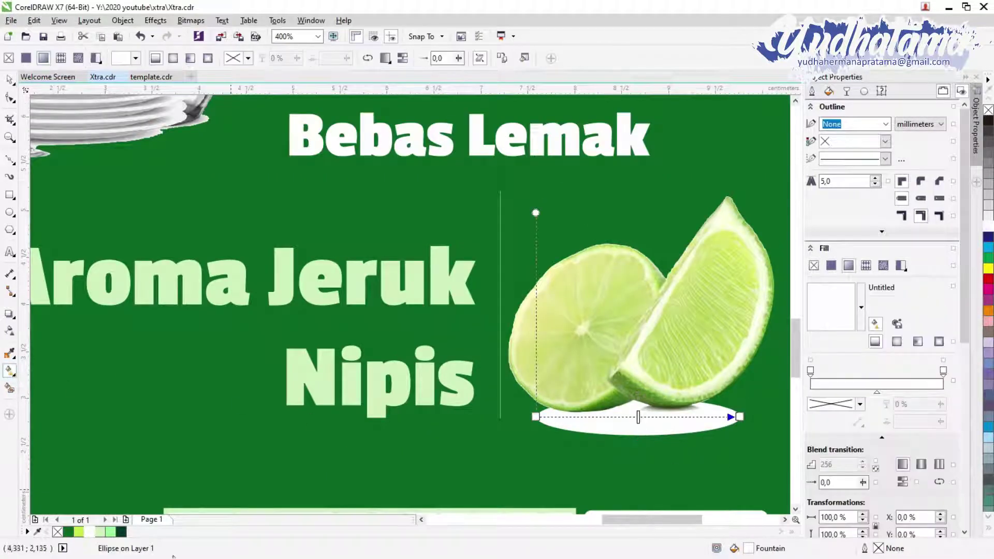
left_click_drag(537, 416, 628, 413)
key("space")
key("ctrl+z")
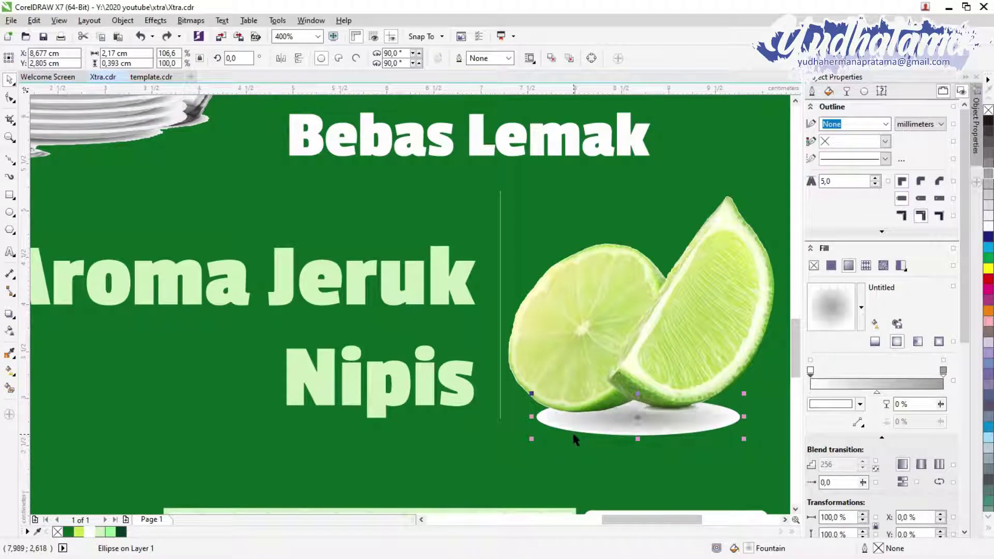
left_click(573, 431)
scroll(573, 431, "down", 4)
scroll(472, 438, "up", 2)
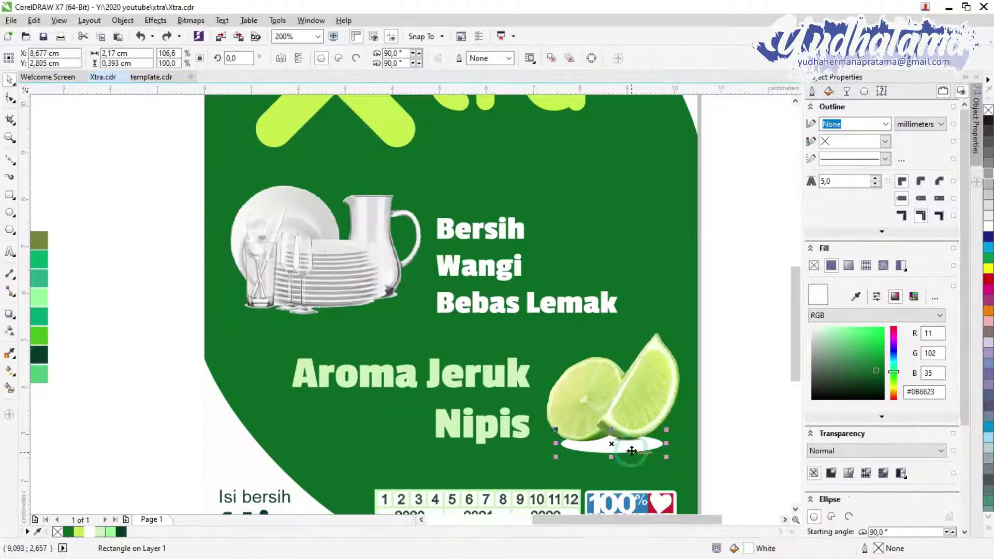
- Raise the white ellipse slightly so it sits closer beneath the lime slices
left_click(631, 443)
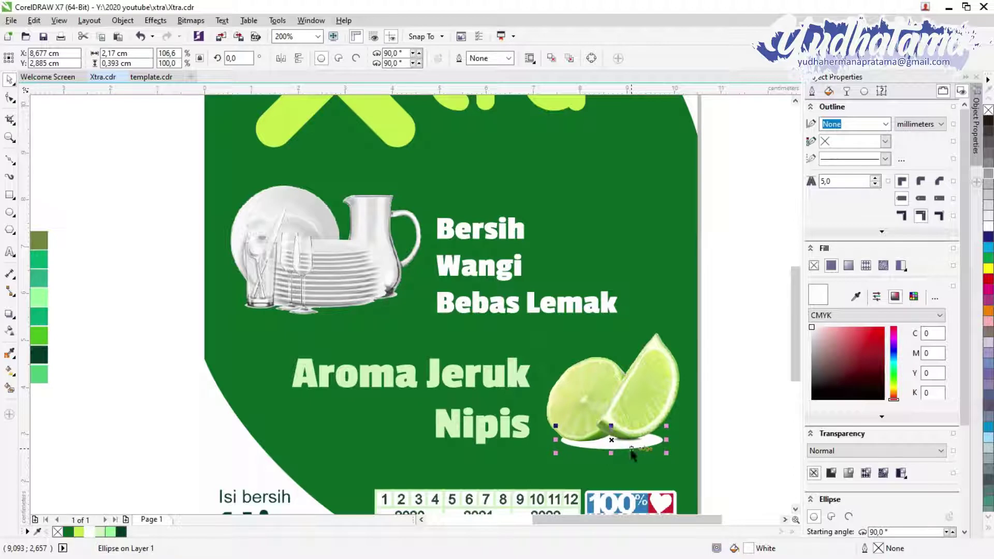
left_click_drag(668, 439, 696, 441)
left_click(743, 435)
scroll(657, 421, "down", 2)
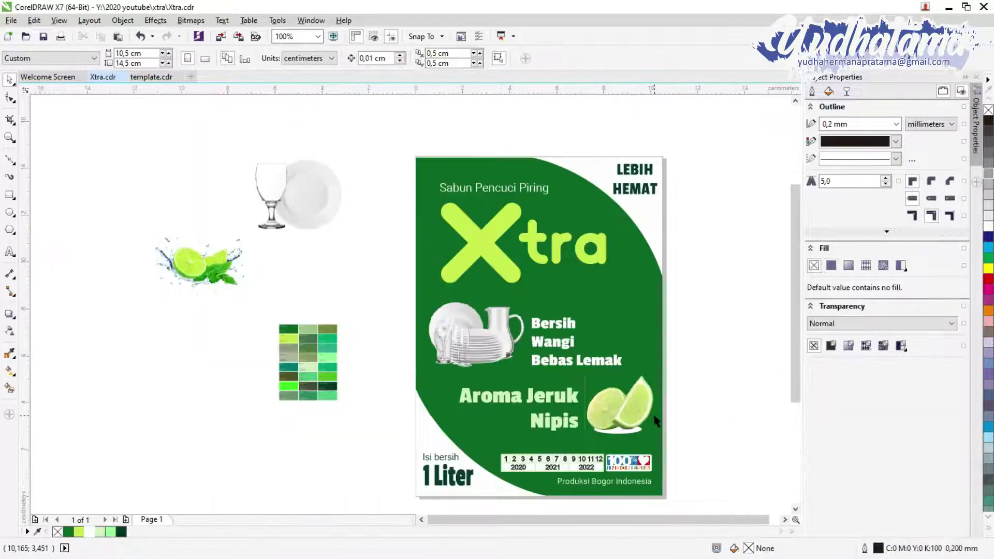
- Lower the "Aroma Jeruk Nipis" text together with the divider line and the lime image slightly
left_click_drag(740, 442, 416, 371)
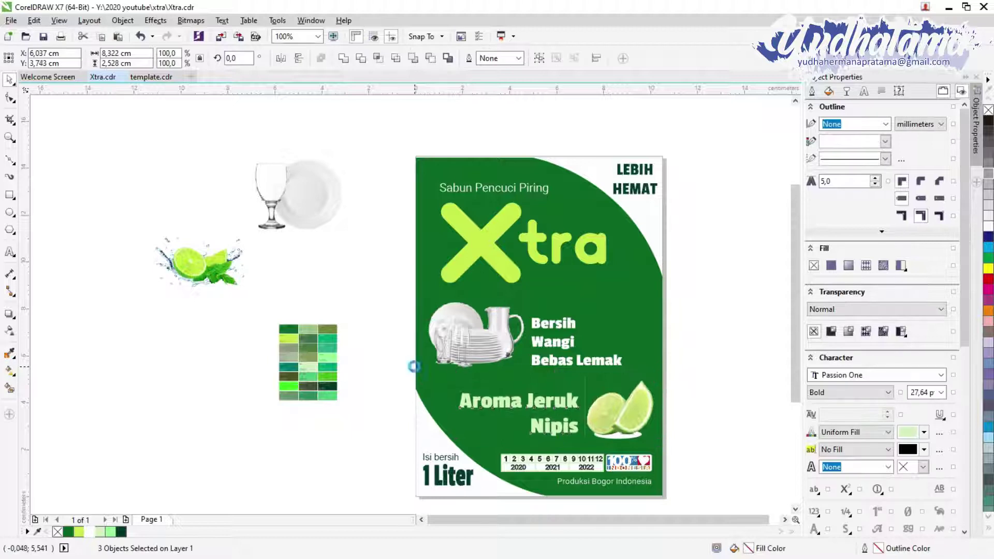
left_click(739, 399)
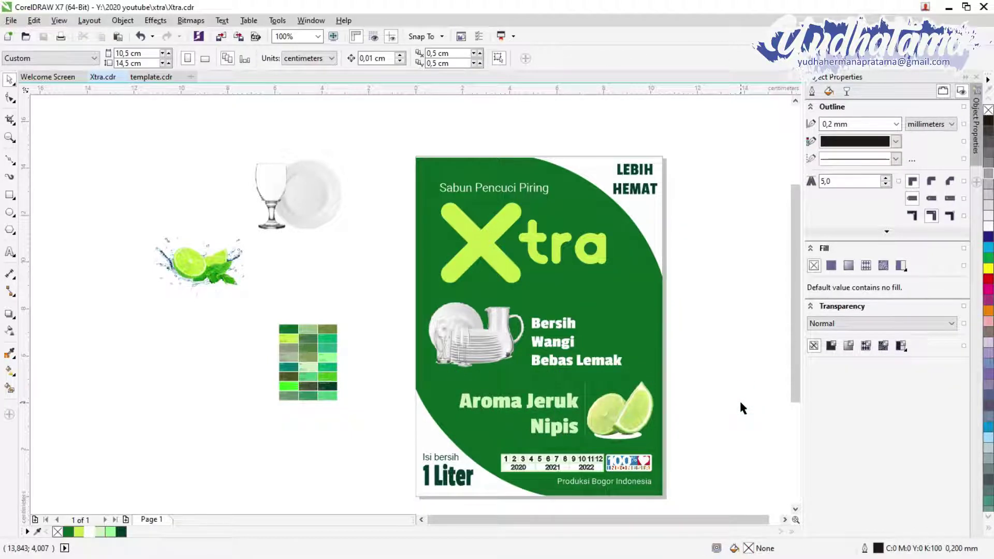
scroll(484, 300, "up", 2)
scroll(527, 346, "down", 2)
- Draw a circle about 3,65 × 3,61 cm over the label's left edge, filled white with no outline
left_click(10, 212)
left_click_drag(378, 280, 473, 374)
left_click(989, 226)
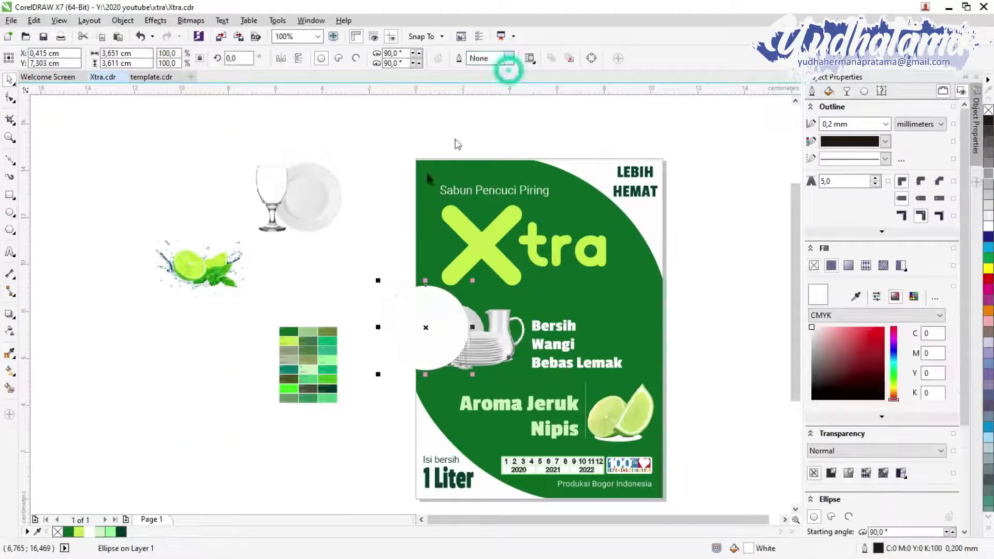
- Bring the dishes image in front of the white circle, then position the circle behind it and enlarge it to about 4,27 × 4,23 cm
right_click(510, 342)
left_click(673, 224)
left_click_drag(429, 293, 469, 299)
left_click_drag(473, 333, 475, 295)
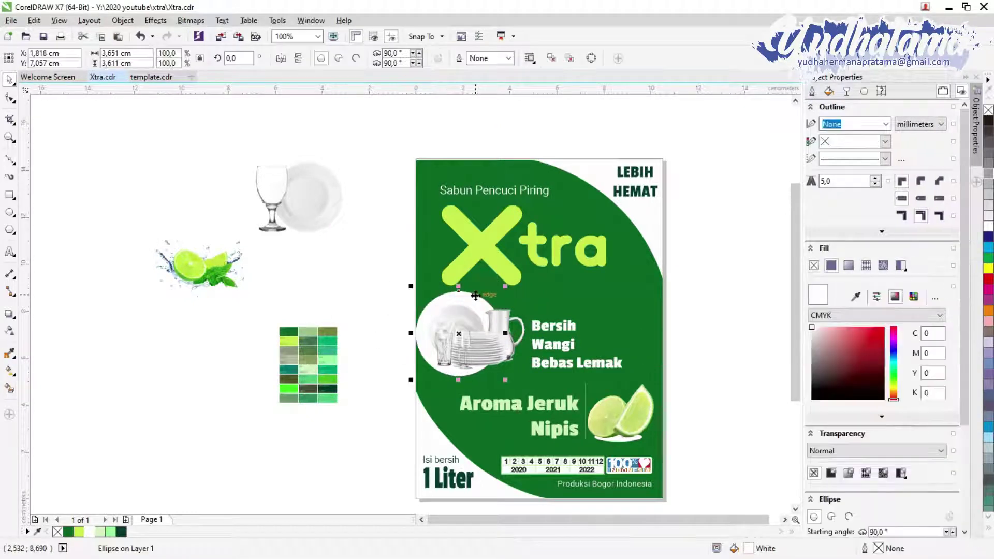
left_click_drag(509, 381, 536, 397)
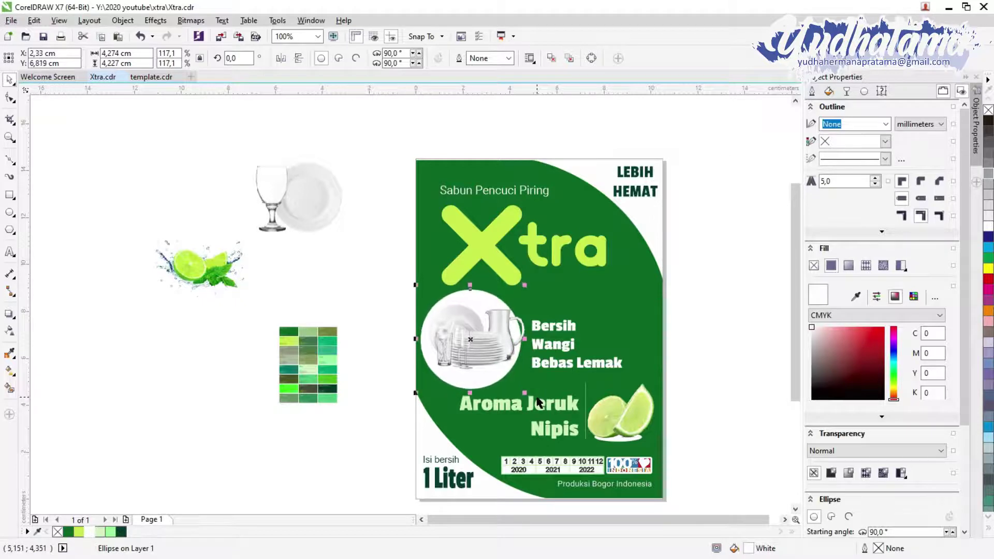
- Fine-tune the positions of the dishes image and the white circle so the dishes sit centred within it
key("Tab")
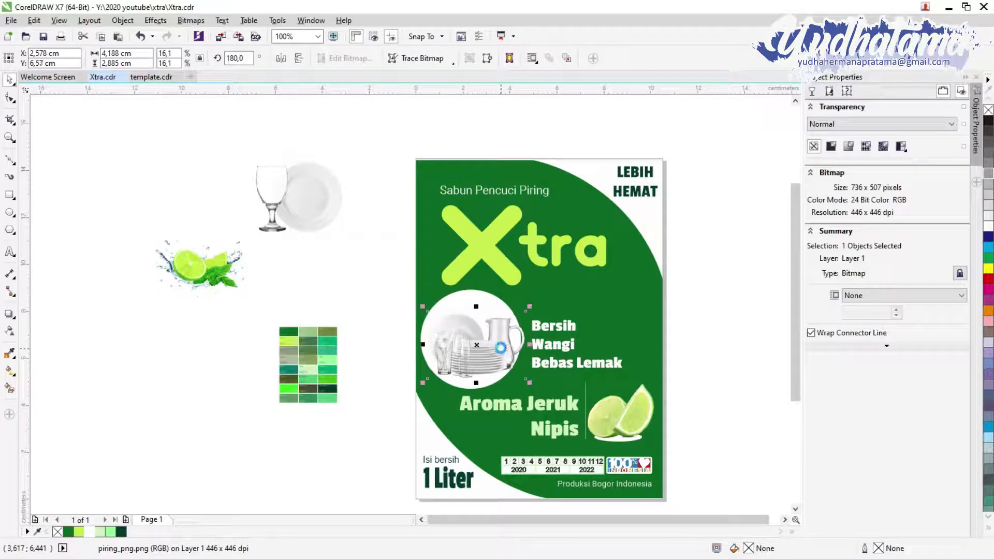
left_click(725, 369)
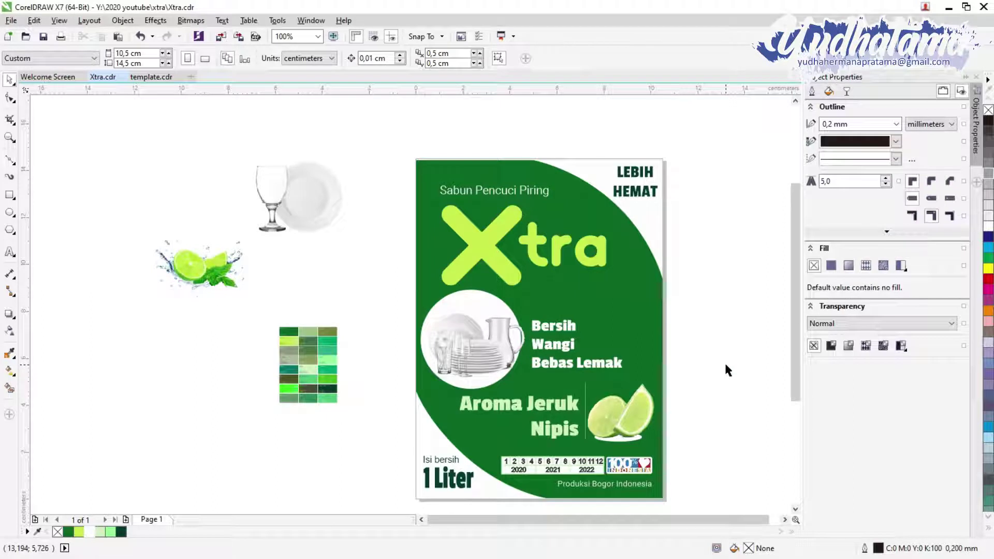
left_click(465, 299)
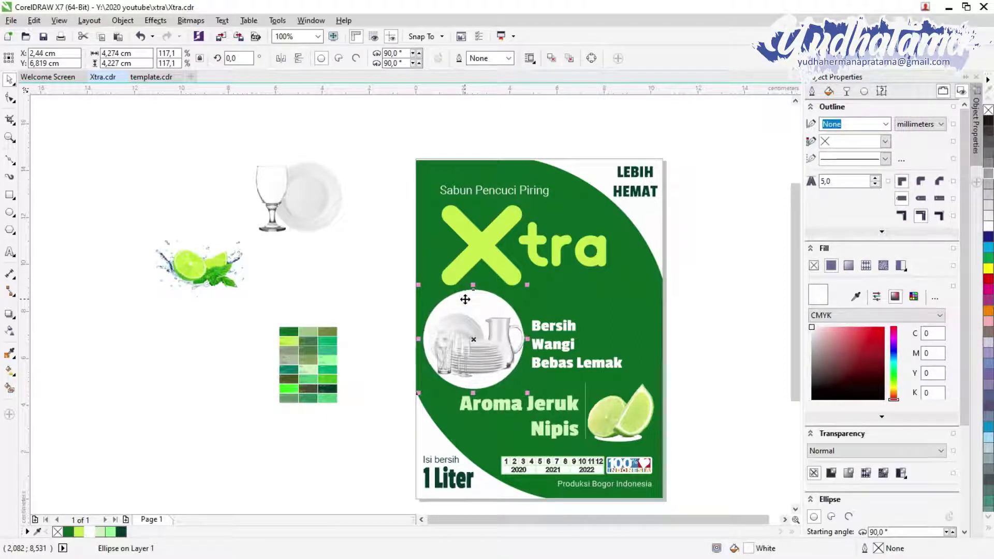
key("Down")
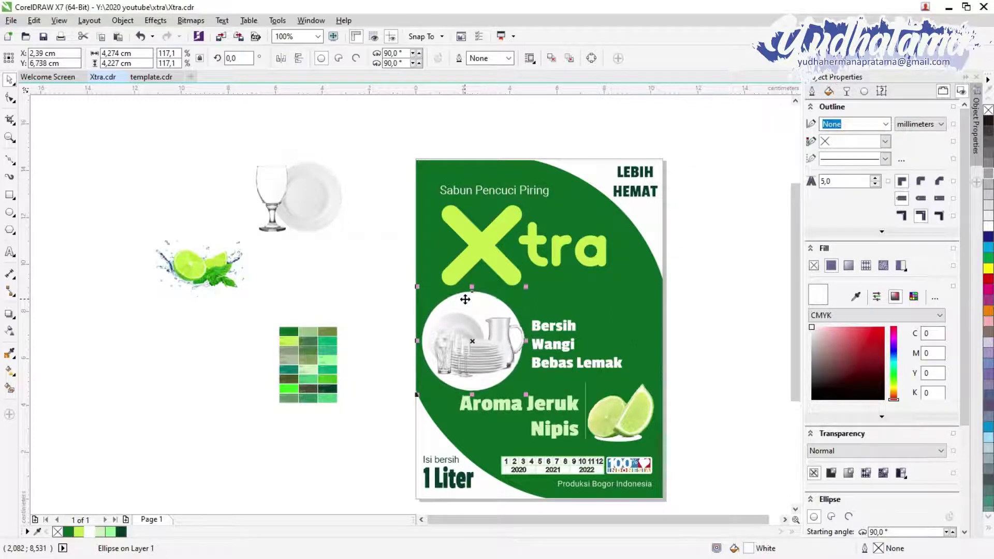
left_click(490, 357)
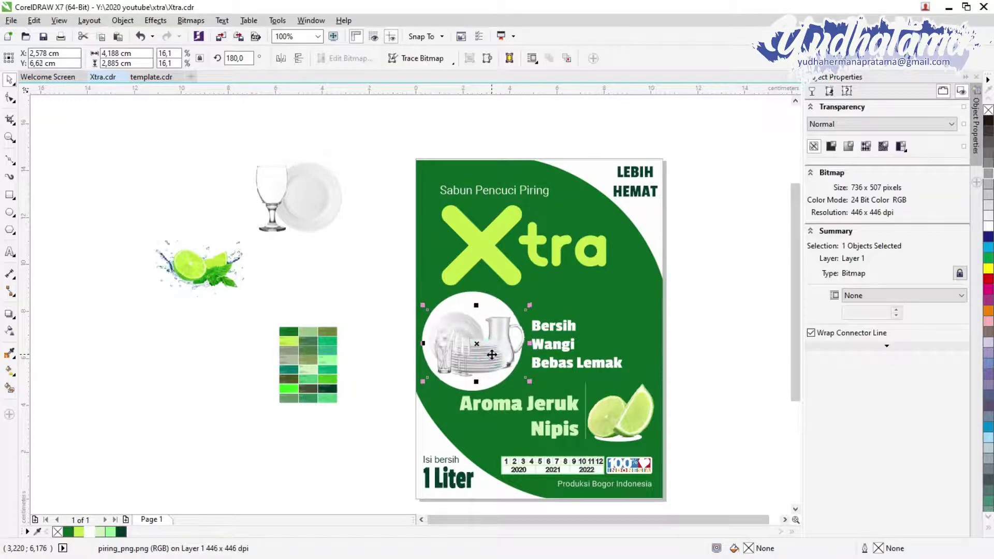
left_click(692, 407)
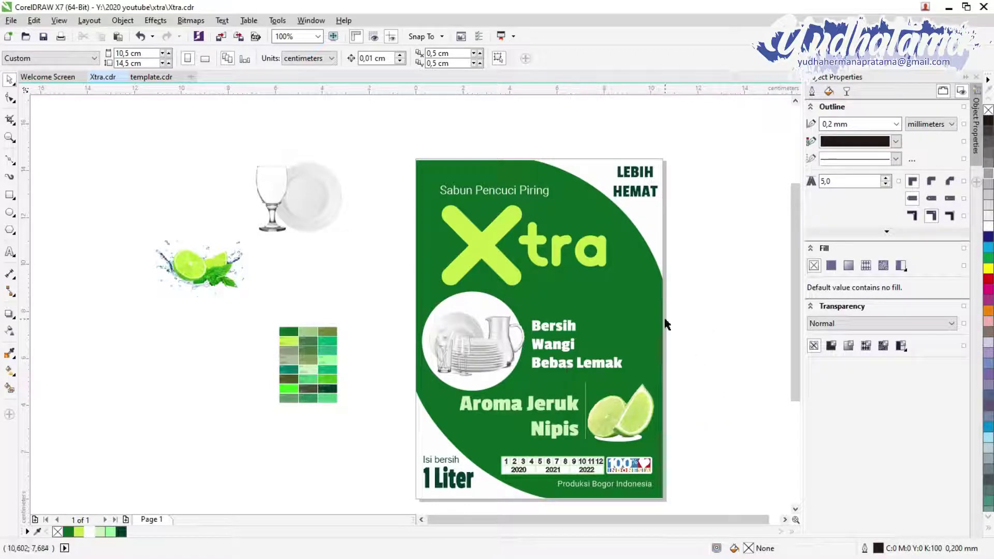
- Fill the label's two white corner curves with the light green #D0F0BF
left_click(716, 285)
left_click(308, 379)
left_click(427, 499)
left_click(487, 489)
left_click(303, 491)
left_click(726, 404)
- Delete the unused glass, lime splash and color swatch images beside the label
scroll(368, 409, "down", 1)
key("Delete")
scroll(603, 519, "right", 3)
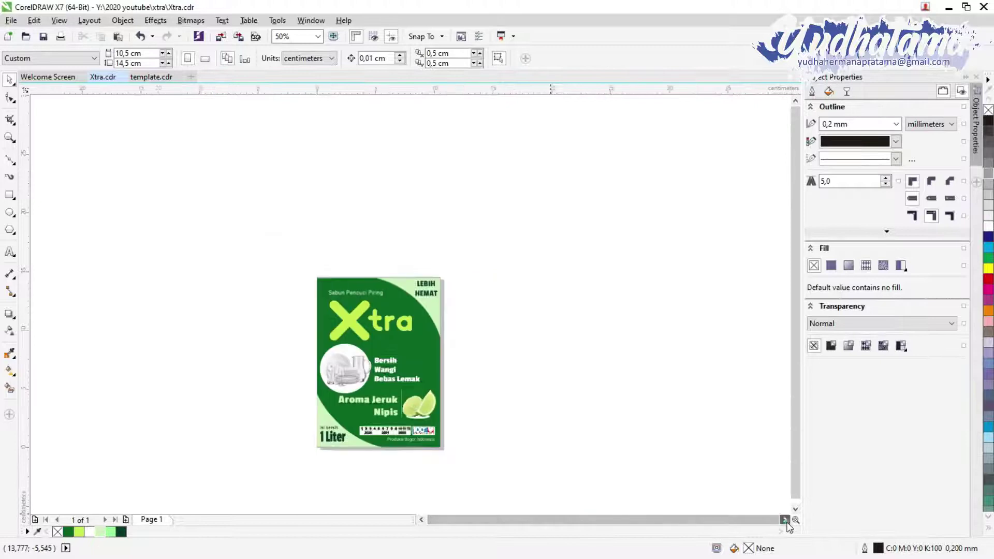
- Duplicate the whole label twice to the right to form a row of three labels
key("ctrl+a")
left_click_drag(288, 421, 378, 381)
left_click_drag(495, 459, 298, 259)
key("ctrl+r")
left_click_drag(644, 468, 441, 253)
key("Left")
key("Left")
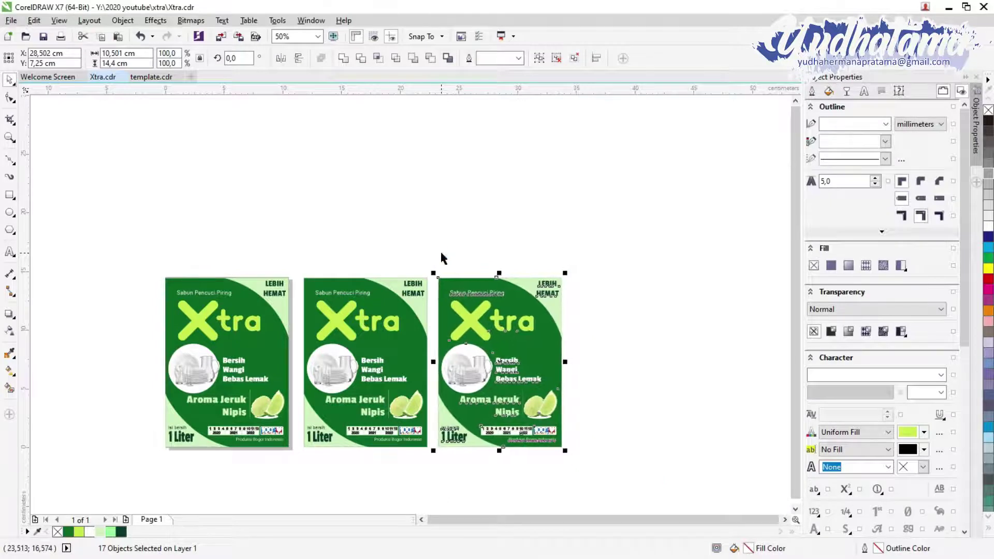
- Hide the object properties to widen the canvas and frame all three labels
key("Escape")
key("z")
left_click_drag(176, 275, 572, 460)
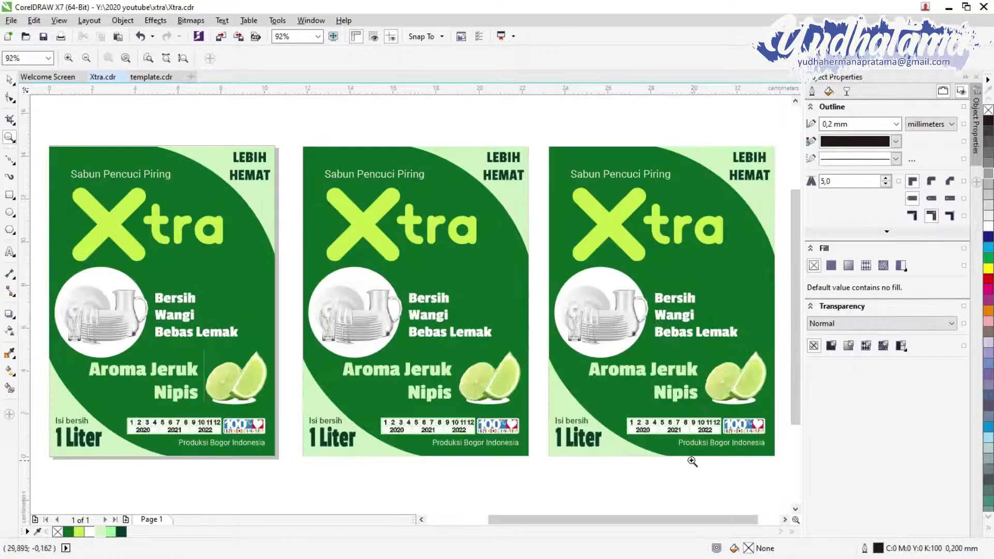
left_click(964, 82)
right_click(823, 323)
left_click_drag(371, 193, 830, 417)
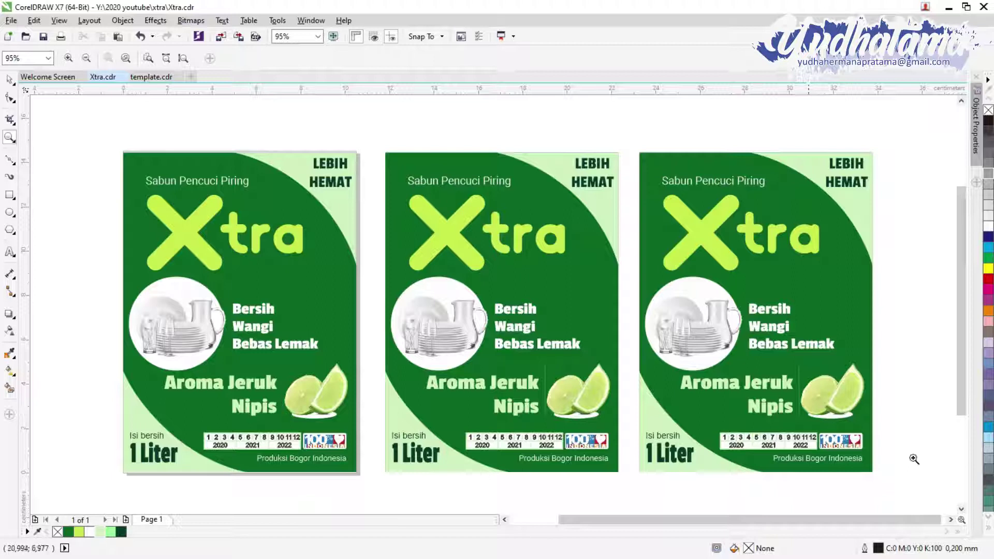
- Fill the corner curves of the middle and right labels with white and delete the white circle behind the middle label's dishes
scroll(914, 459, "down", 1)
key("space")
left_click(452, 457)
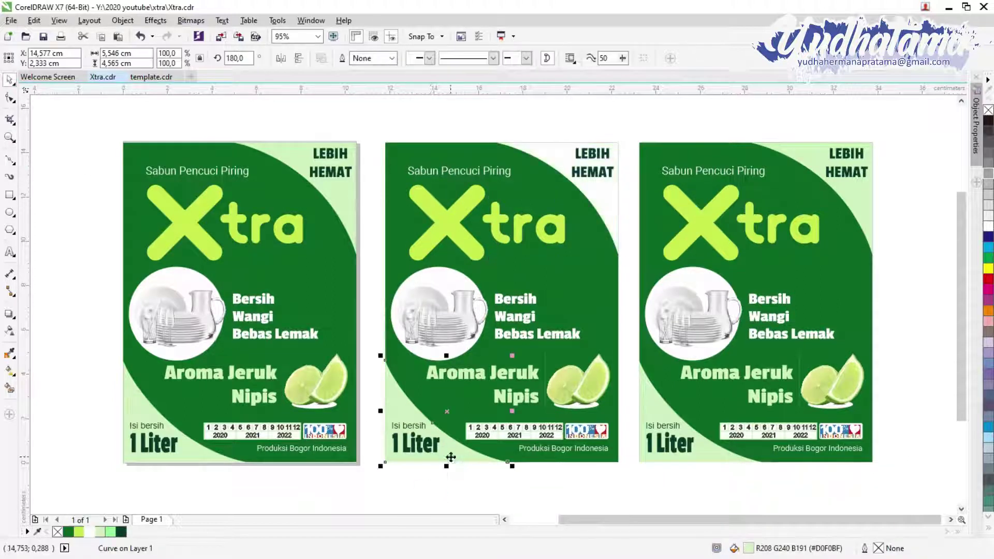
left_click(579, 508)
left_click(709, 463)
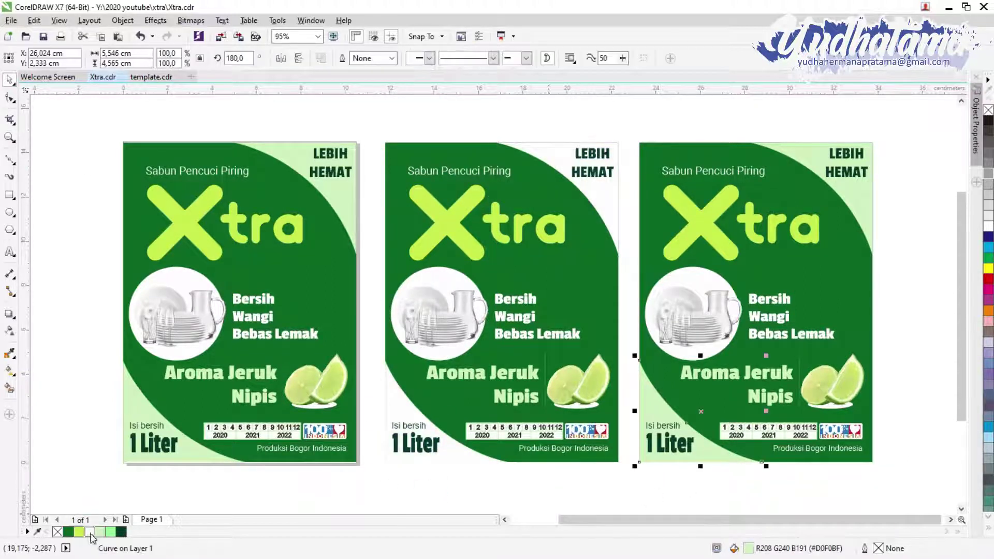
key("Delete")
left_click(437, 278)
key("Delete")
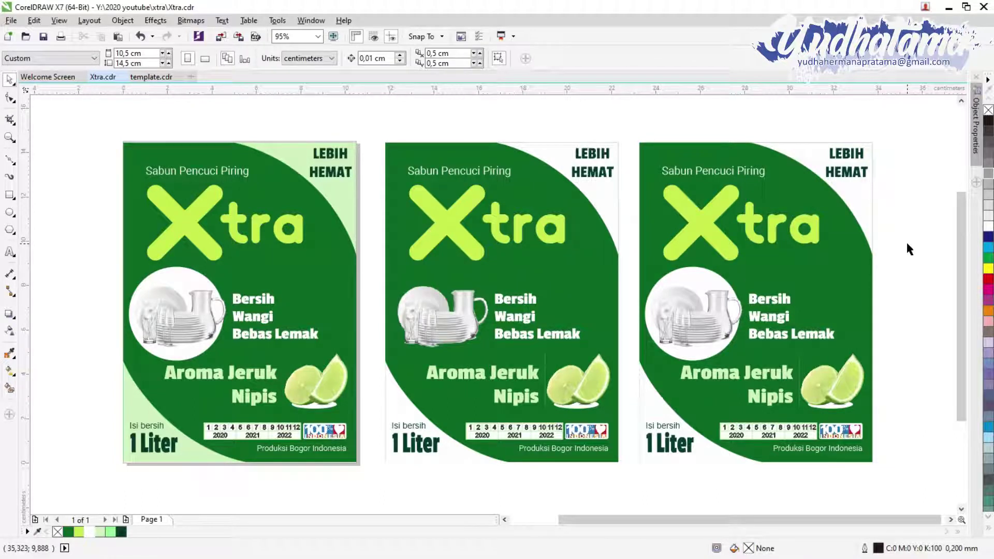
- Add a thin outline to the background rectangles of the middle and right labels
left_click(618, 207)
key("Escape")
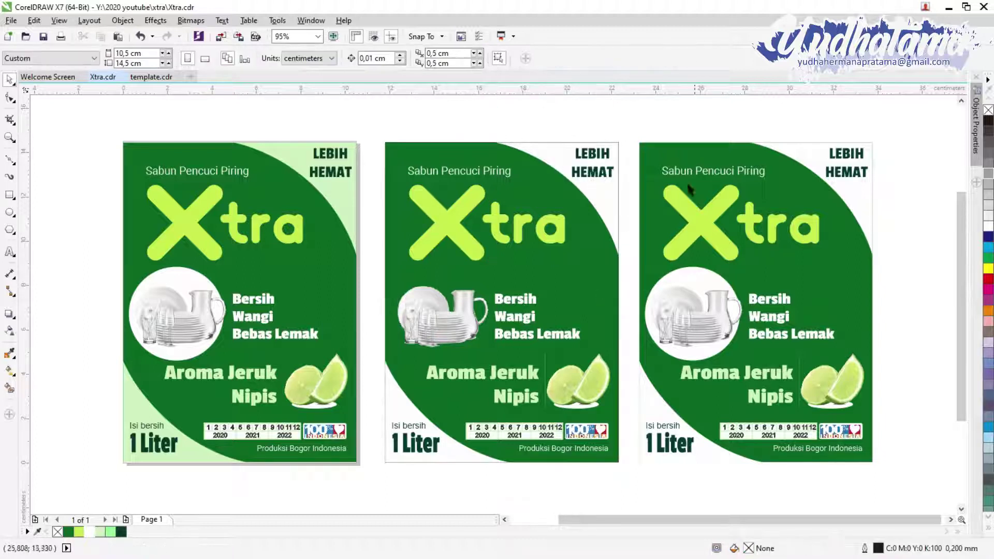
left_click(690, 190)
left_click(580, 58)
left_click(682, 113)
- Try a thin outline on the left label's background rectangle, and undo the recent changes
key("Tab")
left_click(580, 58)
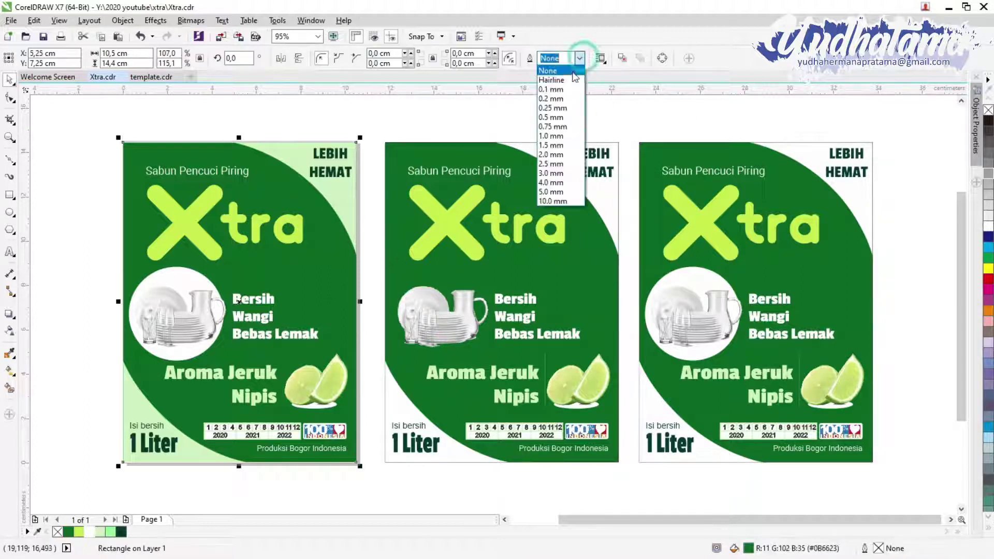
left_click(575, 75)
left_click_drag(101, 124, 365, 482)
key("ctrl+z")
key("ctrl+z")
key("ctrl+z")
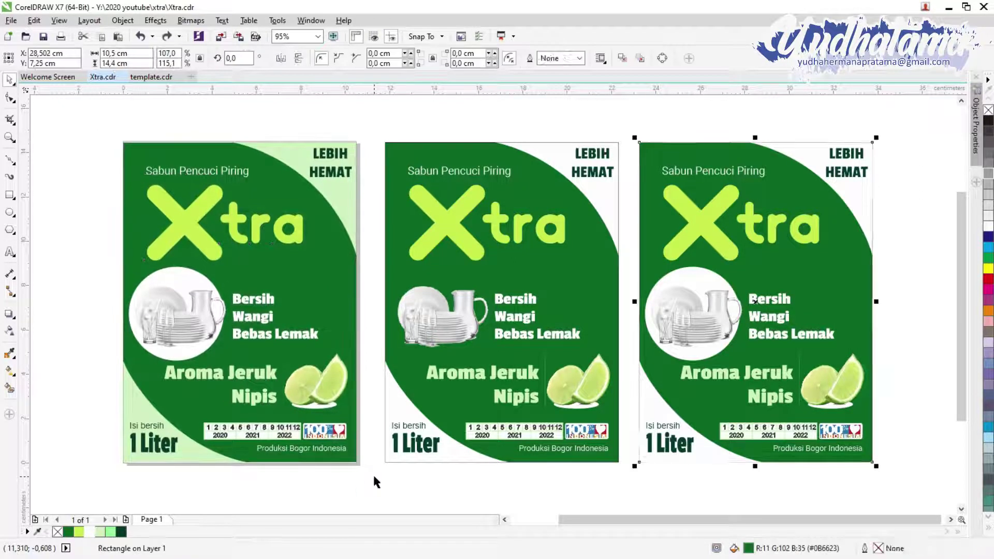
- Move all three labels together to the empty area above the page and frame them
left_click(438, 511)
scroll(710, 502, "down", 3)
key("ctrl+a")
left_click_drag(453, 375, 455, 186)
scroll(766, 423, "up", 3)
left_click_drag(565, 385, 547, 264)
key("Escape")
key("F2")
left_click_drag(296, 160, 757, 388)
- Give the left label's background rectangle a thin outline
left_click(278, 224)
left_click(588, 58)
left_click(564, 93)
left_click(437, 117)
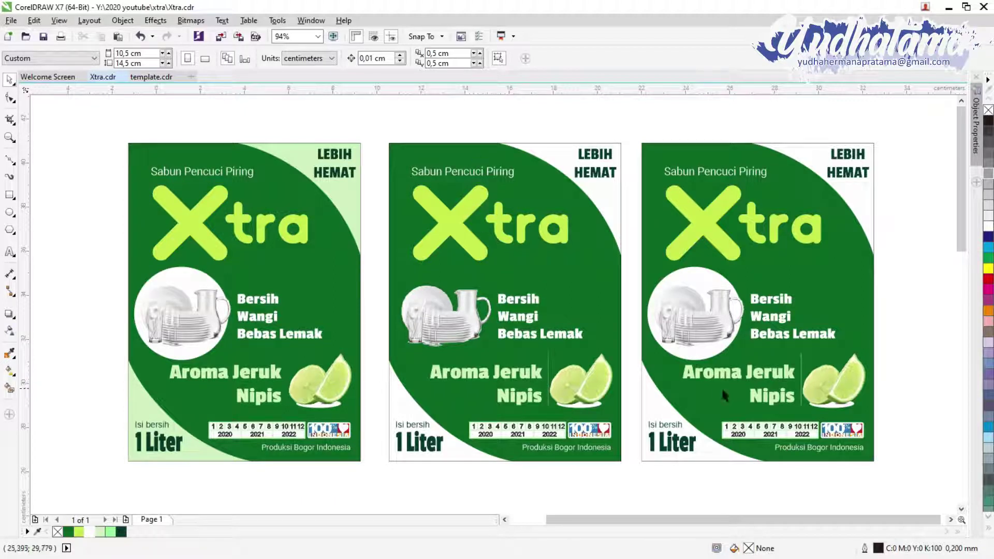
- On the middle label, enlarge the "Bersih Wangi Bebas Lemak" text to about 4,60 cm wide and shrink the "Aroma Jeruk Nipis" text
left_click(582, 327)
left_click_drag(585, 291, 604, 281)
left_click(498, 373)
left_click_drag(428, 362, 451, 371)
left_click(552, 481)
left_click(549, 296)
left_click_drag(606, 277, 604, 279)
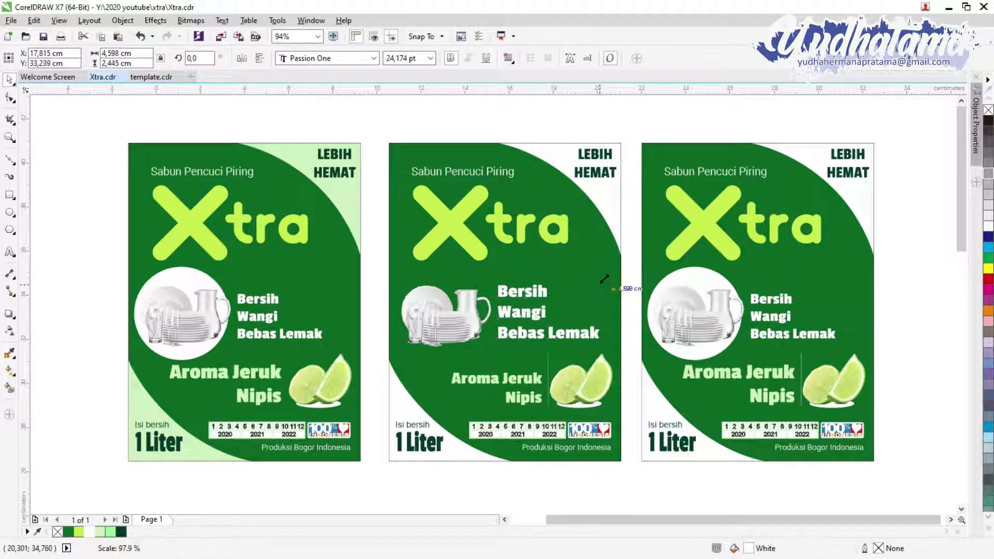
- Move the dish picture on the middle label slightly upward
left_click(446, 313)
left_click_drag(446, 313, 446, 310)
left_click(927, 419)
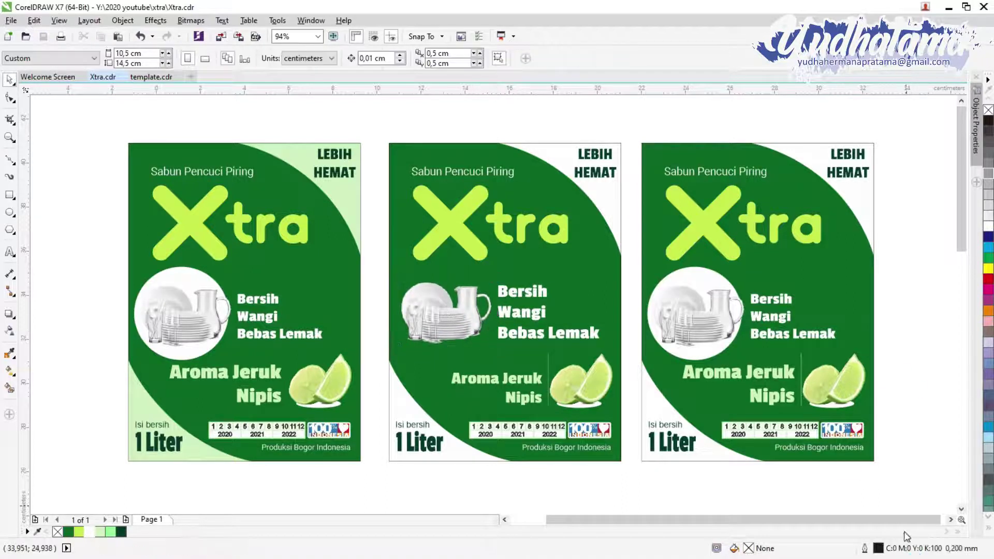
key("super")
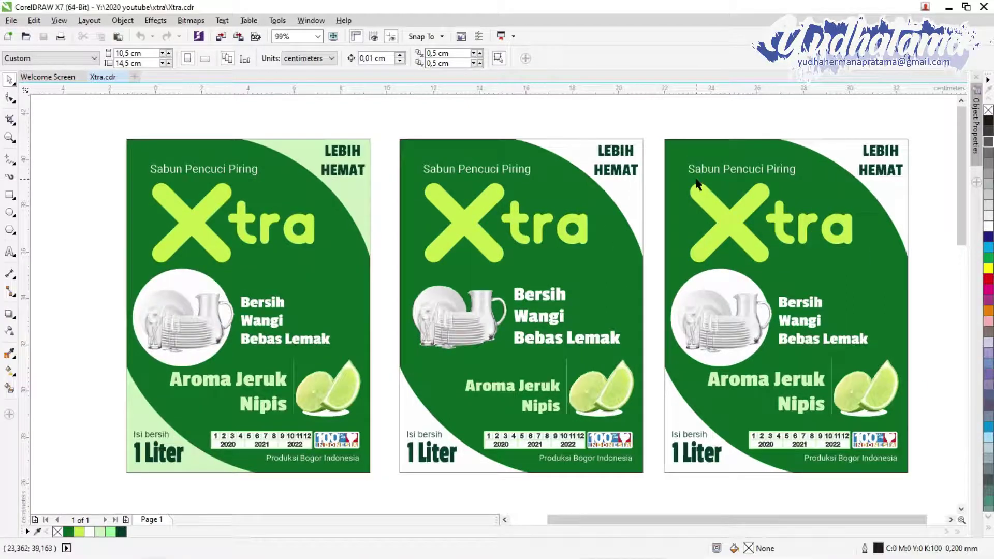
- Duplicate the middle label's white upper-right corner shape in place and order it behind the LEBIH HEMAT text
left_click(622, 198)
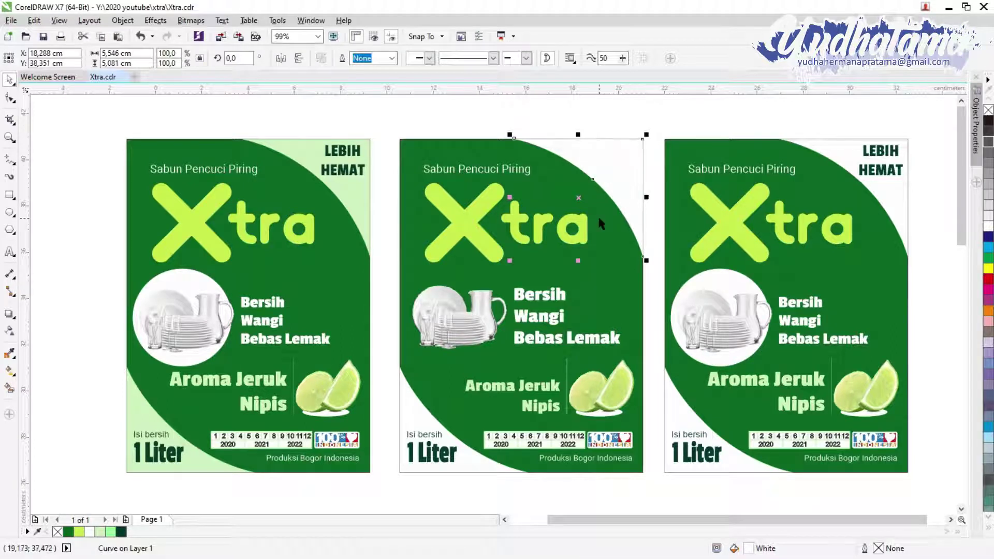
left_click(633, 154)
right_click(634, 154)
mouse_move(670, 317)
left_click(849, 314)
left_click(642, 172)
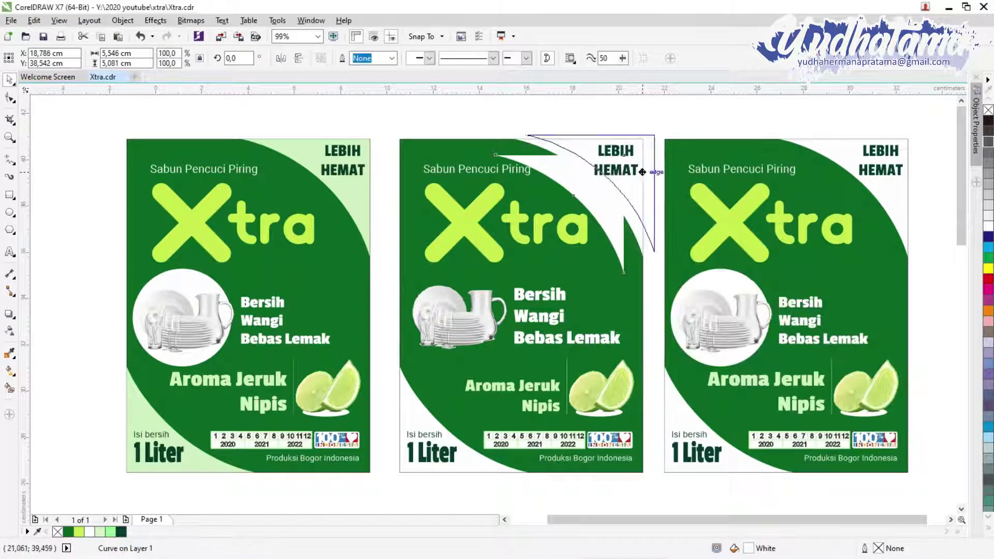
- Try shifting the duplicated white corner shape away from the middle label's corner, and undo the move
left_click_drag(642, 172, 646, 136)
key("ctrl+z")
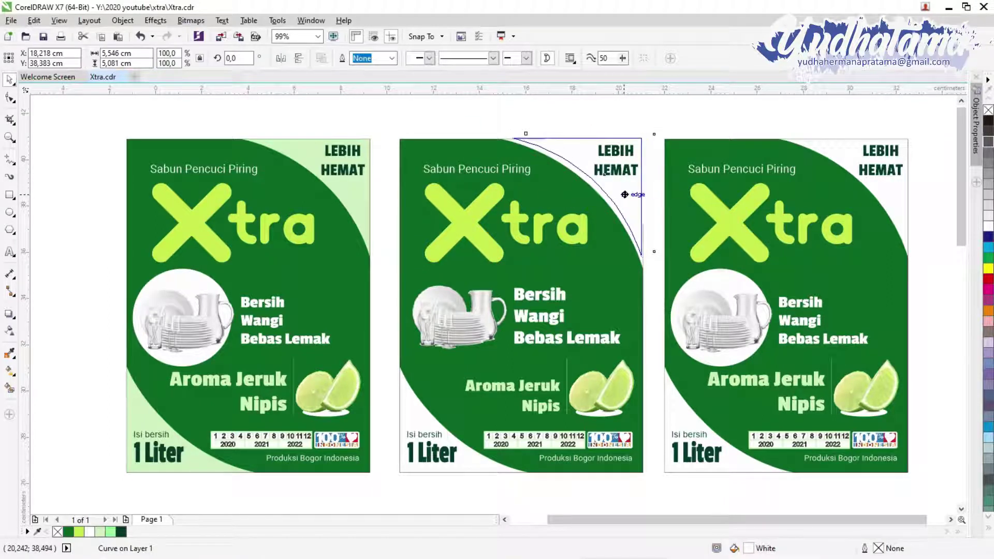
scroll(625, 194, "up", 4)
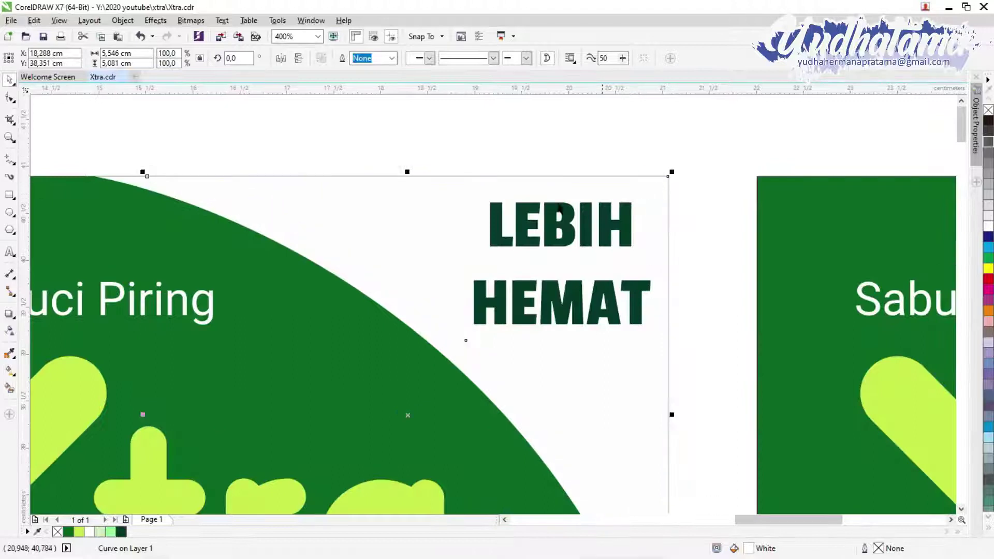
scroll(451, 209, "down", 4)
key("Escape")
- Enlarge the 20% black corner duplicate to about 110% and extend its upper end node leftward along the label's top edge
left_click(450, 210)
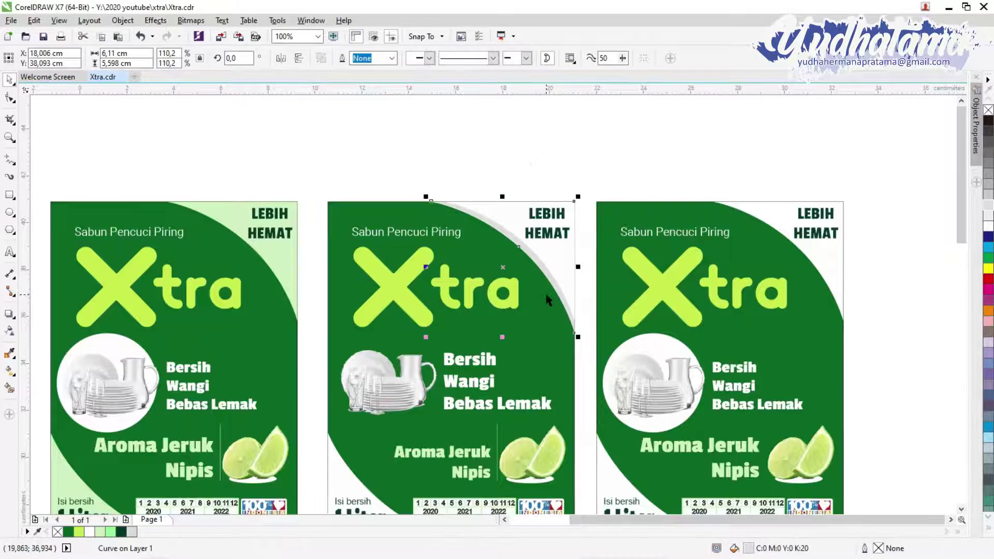
scroll(451, 210, "up", 4)
scroll(468, 210, "down", 4)
left_click(10, 97)
scroll(178, 166, "up", 4)
left_click_drag(166, 161, 67, 162)
scroll(493, 362, "down", 4)
- Move the grey corner shape's lower end node upward along the middle label's right edge
scroll(497, 384, "up", 2)
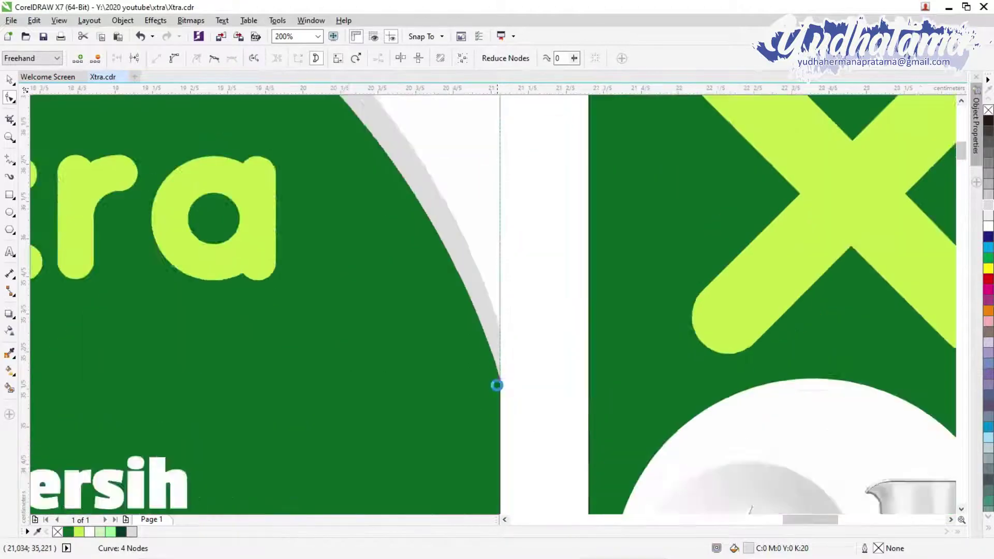
scroll(497, 384, "up", 4)
left_click_drag(503, 374, 505, 337)
scroll(505, 337, "down", 6)
scroll(466, 260, "up", 2)
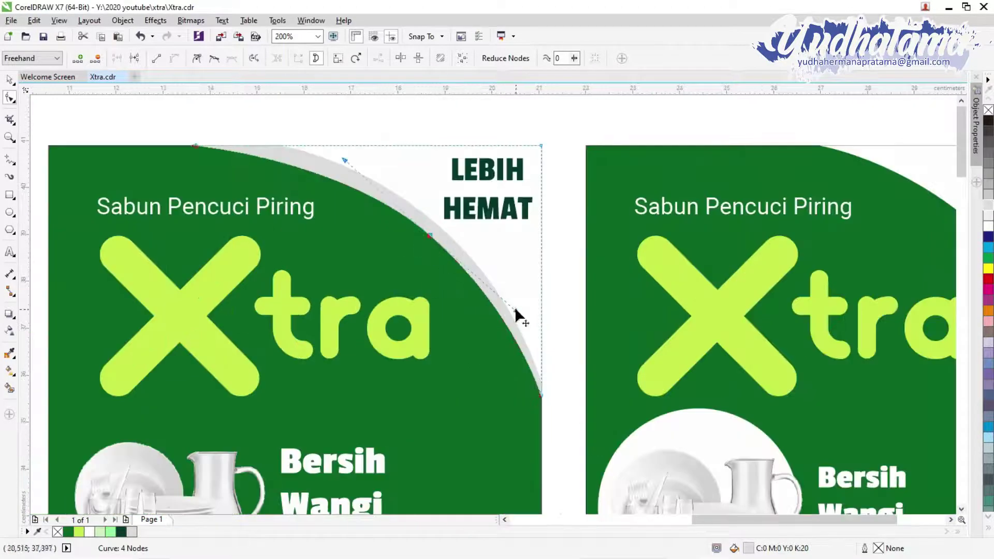
- Try pulling in the upper end of the white corner shape in front of the grey band
scroll(430, 230, "up", 2)
scroll(433, 223, "down", 2)
left_click_drag(350, 149, 296, 132)
key("ctrl+z")
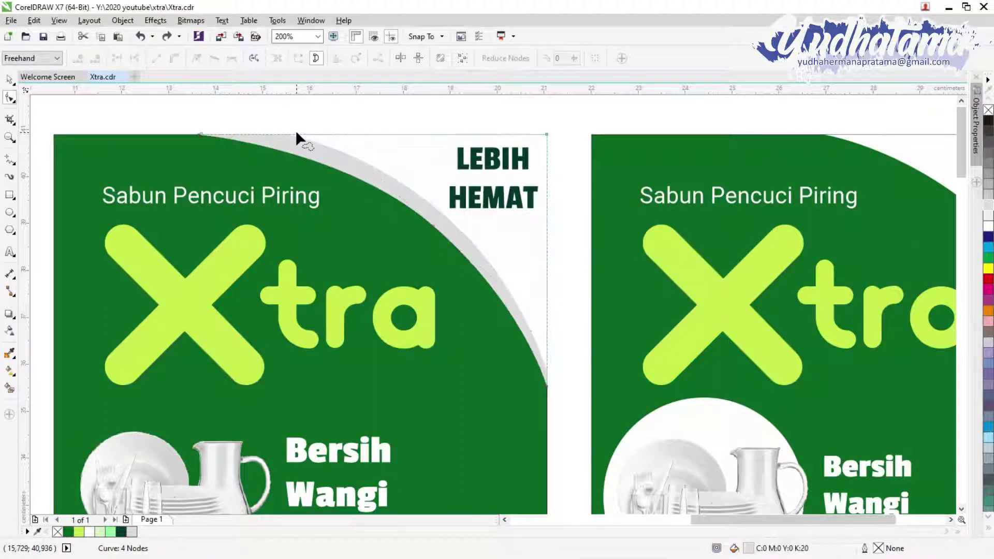
key("space")
key("ctrl+shift+z")
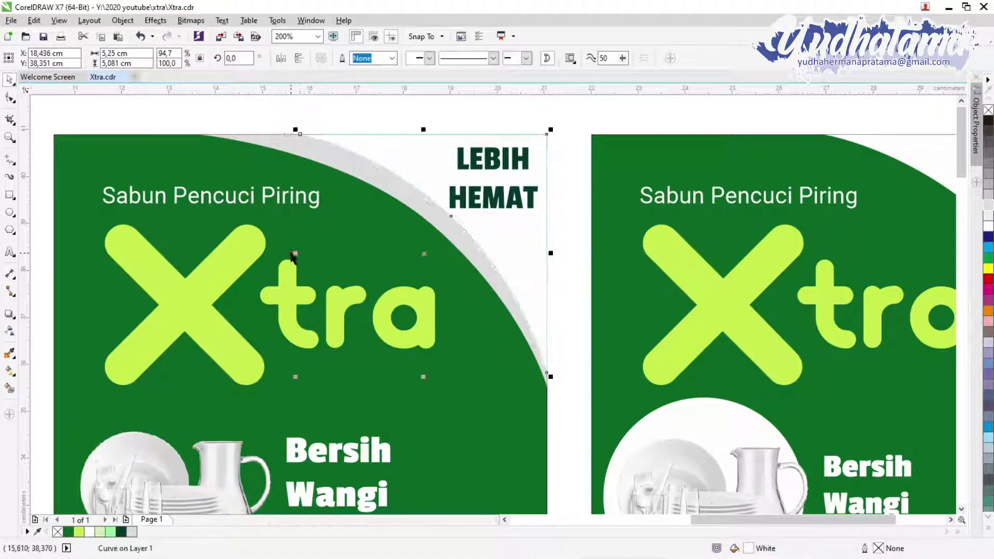
- Adjust both curve handles of the grey corner shape's middle node so the visible band follows a smooth arc
left_click(569, 145)
scroll(437, 284, "down", 2)
scroll(438, 284, "up", 2)
scroll(437, 283, "down", 2)
left_click(459, 164)
scroll(398, 245, "up", 1)
left_click(418, 228)
key("F10")
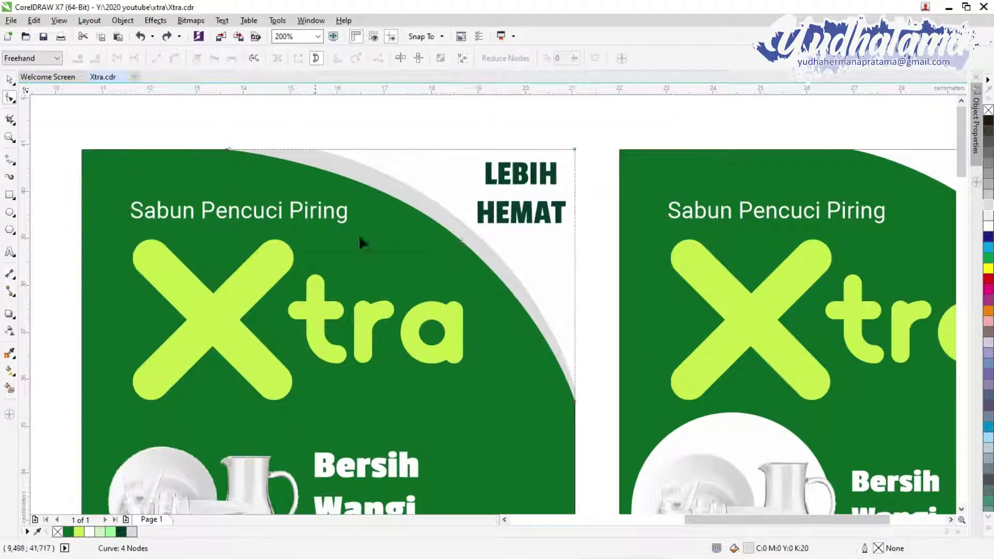
left_click_drag(359, 151, 381, 168)
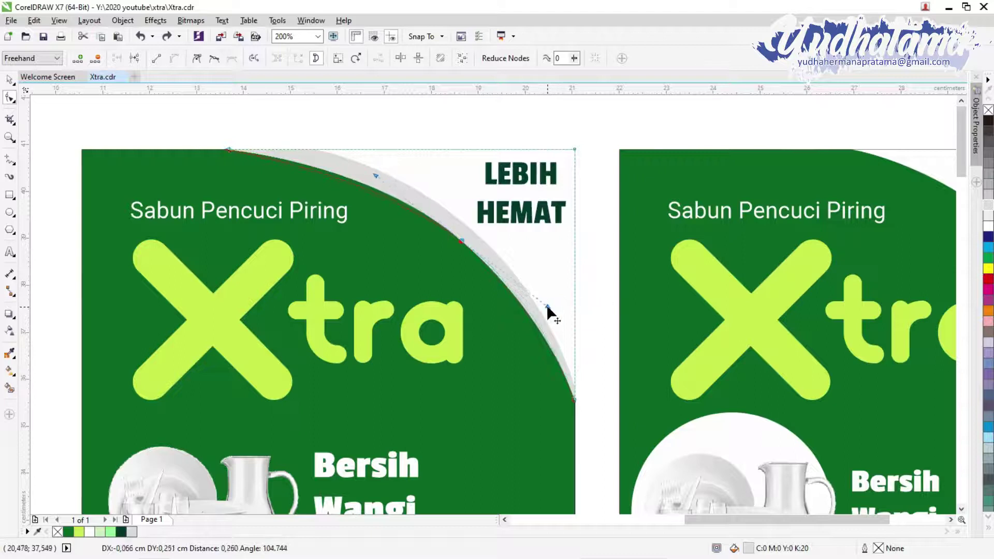
left_click_drag(552, 310, 554, 316)
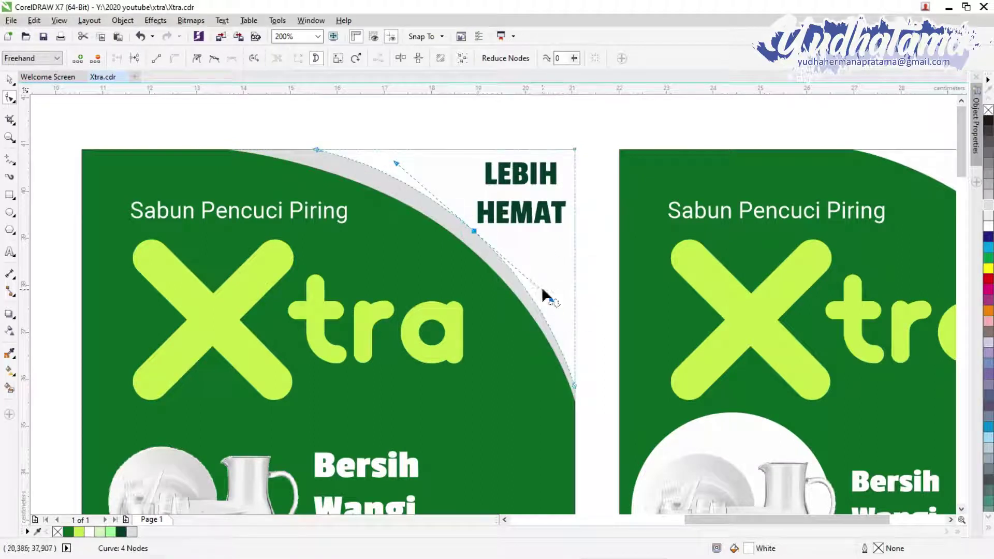
scroll(480, 236, "up", 1)
scroll(446, 214, "up", 1)
scroll(446, 214, "down", 2)
scroll(450, 207, "up", 1)
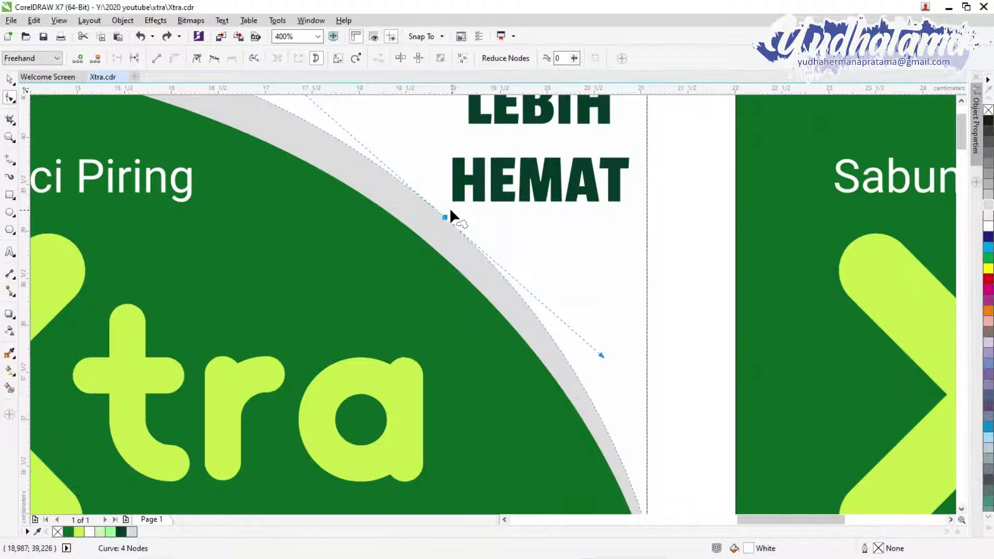
scroll(449, 207, "down", 3)
- Apply a linear fountain fill to the grey corner shape and add nine colour nodes along the gradient line
key("space")
scroll(439, 210, "up", 2)
left_click(9, 370)
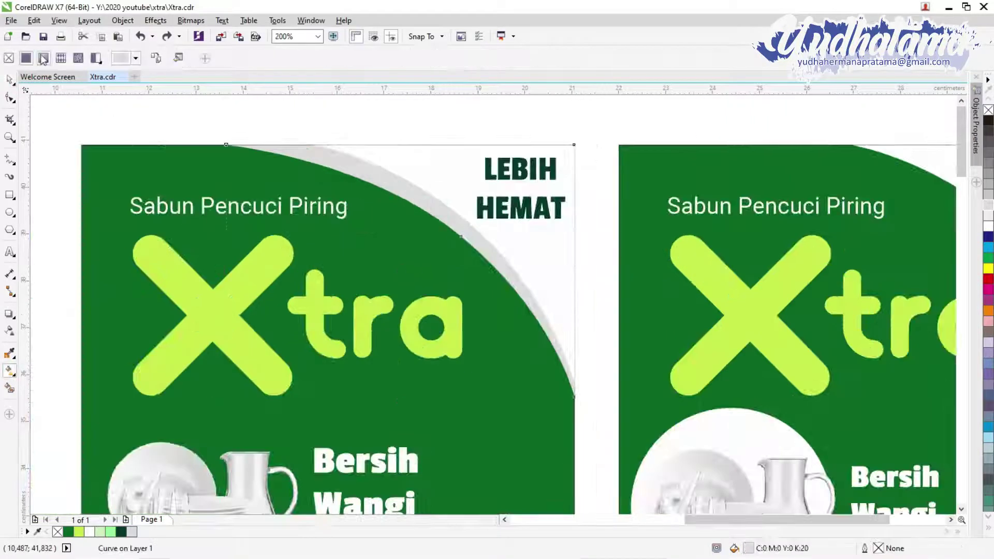
left_click(43, 58)
double_click(271, 270)
double_click(313, 271)
double_click(340, 271)
double_click(375, 271)
double_click(400, 271)
double_click(442, 270)
double_click(480, 271)
double_click(508, 270)
double_click(536, 270)
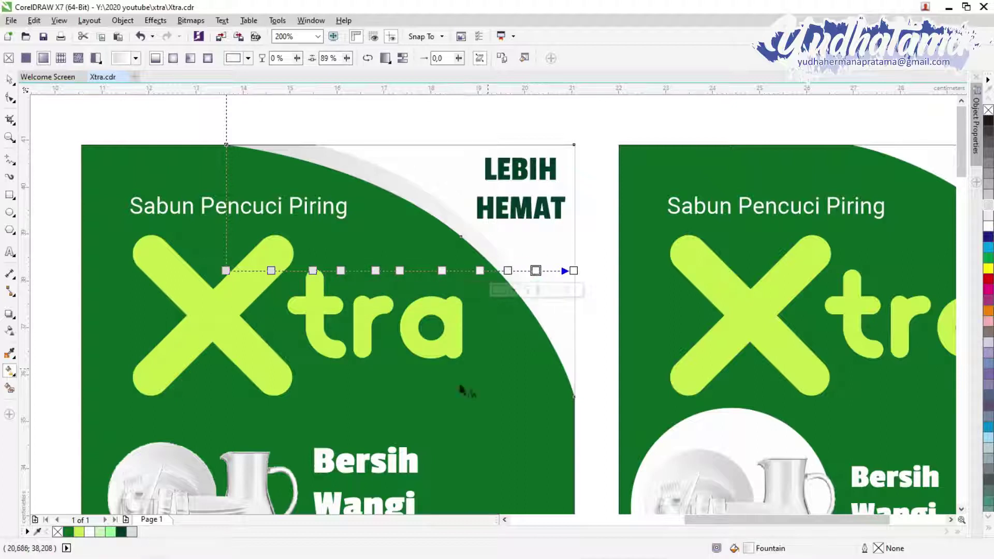
- Colour the gradient node near the end light grey and a node near the middle dark grey
left_click_drag(990, 198, 537, 270)
key("ctrl+z")
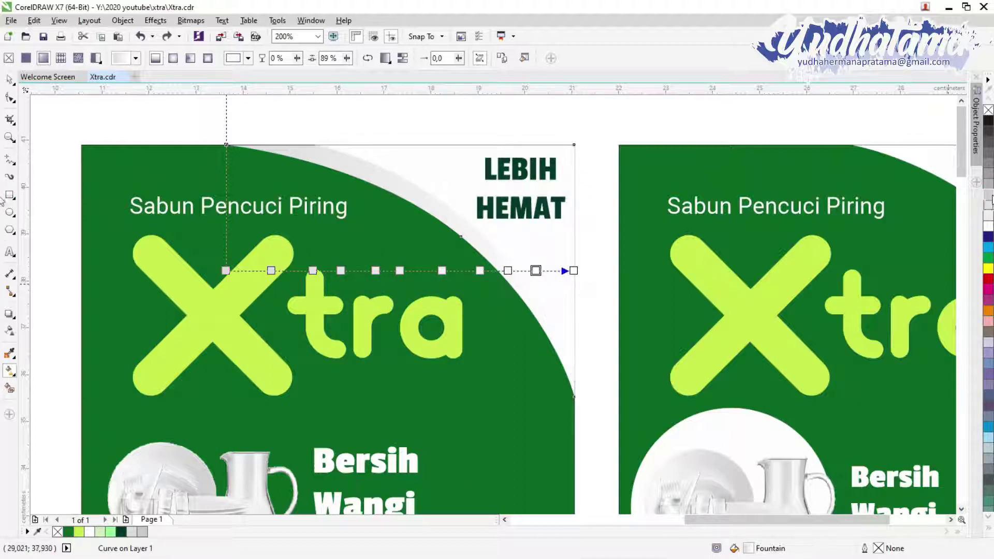
left_click_drag(391, 264, 376, 270)
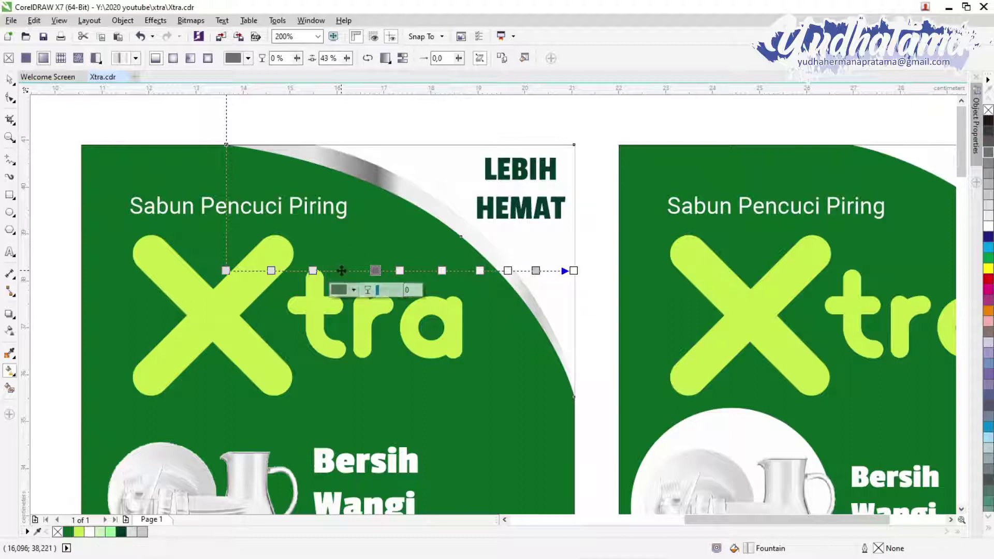
- Angle the gradient diagonally from the band's upper end toward the lower right, with a dark grey start node
left_click_drag(226, 270, 230, 222)
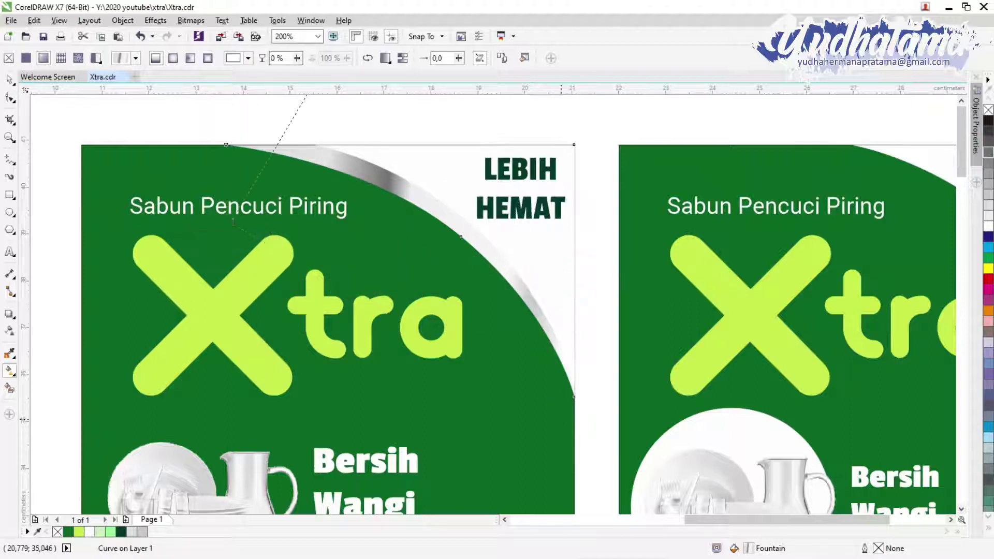
left_click_drag(246, 158, 552, 422)
left_click_drag(247, 158, 214, 144)
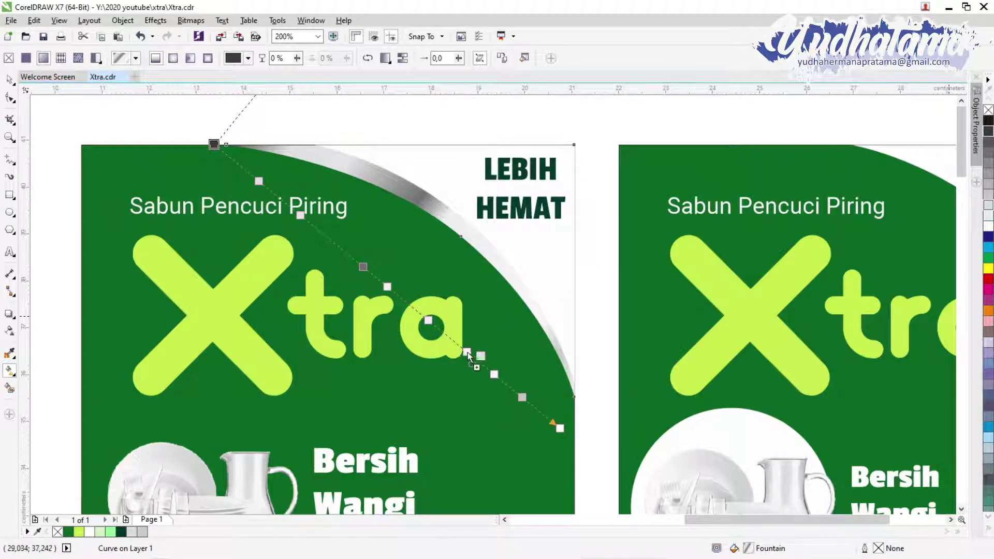
scroll(469, 356, "down", 2)
left_click(213, 162)
left_click_drag(961, 174, 961, 196)
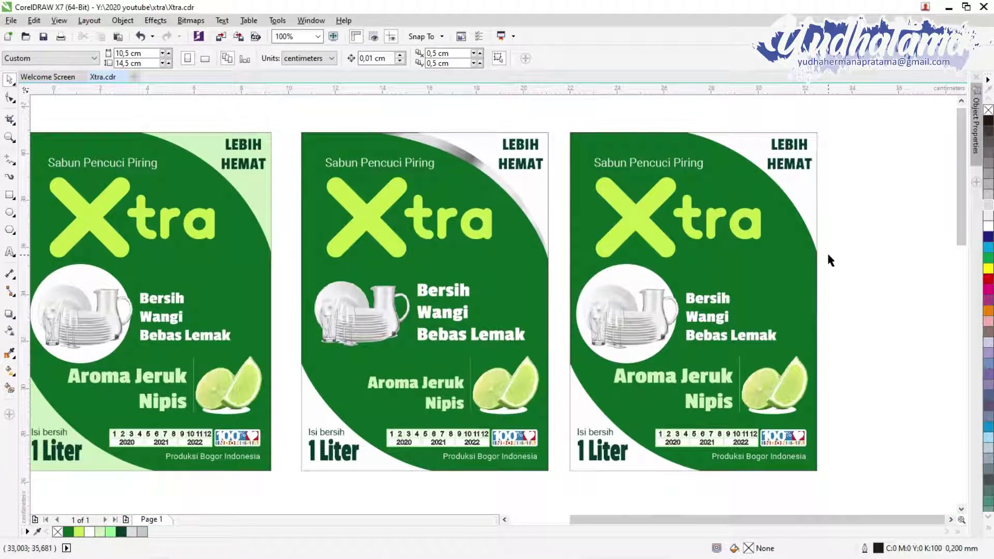
- Copy the gradient band, rotate the copy 180° and align it with the middle label's lower-left corner
left_click(505, 191)
left_click_drag(505, 190, 280, 325)
left_click(280, 58)
left_click_drag(311, 415, 332, 432)
scroll(304, 479, "up", 4)
scroll(326, 427, "down", 4)
- Order the rotated gradient band behind the white lower-left corner shape and the 1 Liter text
right_click(340, 395)
left_click(529, 274)
right_click(554, 290)
mouse_move(621, 416)
left_click(731, 419)
key("ctrl+z")
right_click(555, 415)
left_click(748, 430)
left_click(492, 417)
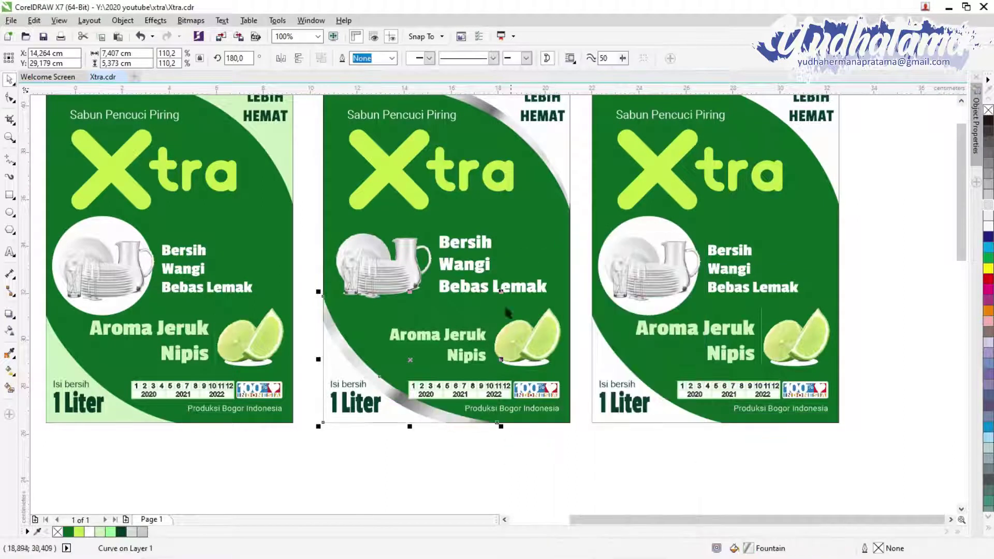
- Examine the middle label's silver corner bands next to the other two label variants
left_click(469, 444)
scroll(508, 343, "up", 2)
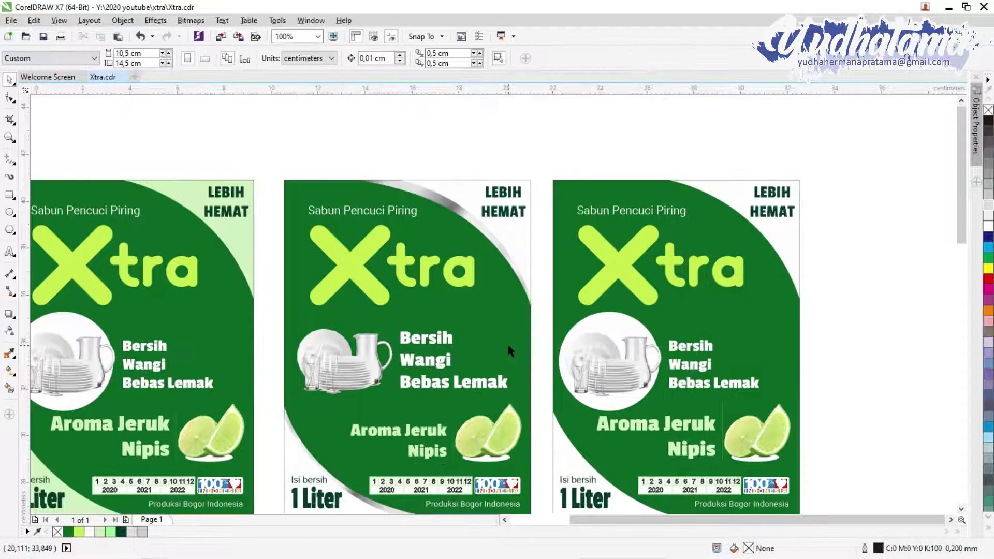
scroll(479, 455, "down", 1)
scroll(480, 456, "left", 2)
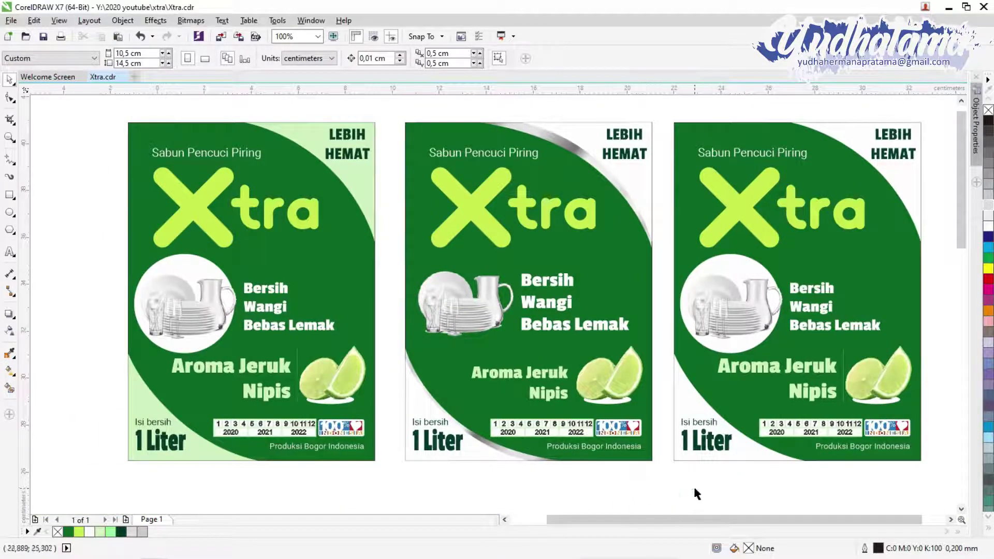
scroll(705, 482, "down", 1)
scroll(776, 491, "up", 1)
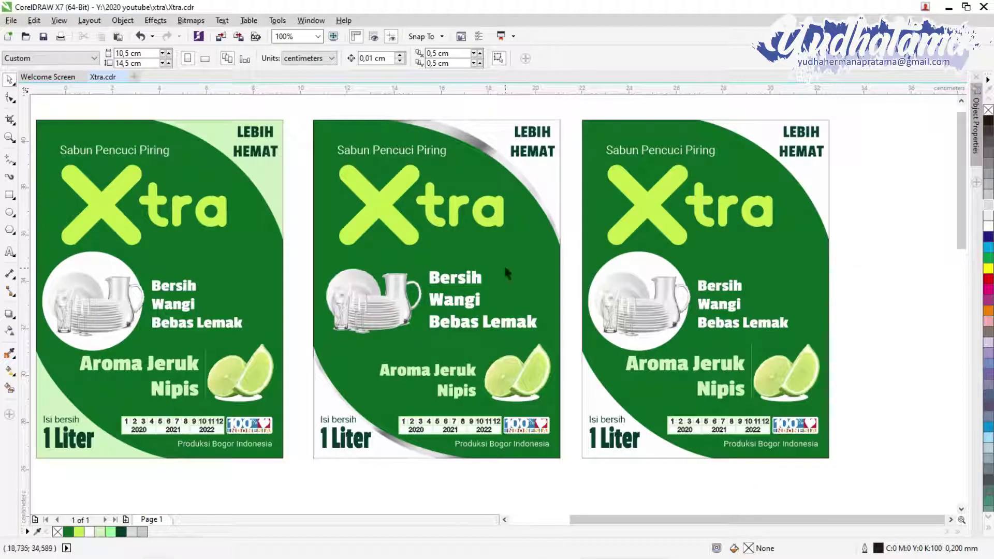
scroll(314, 275, "down", 1)
scroll(316, 290, "up", 1)
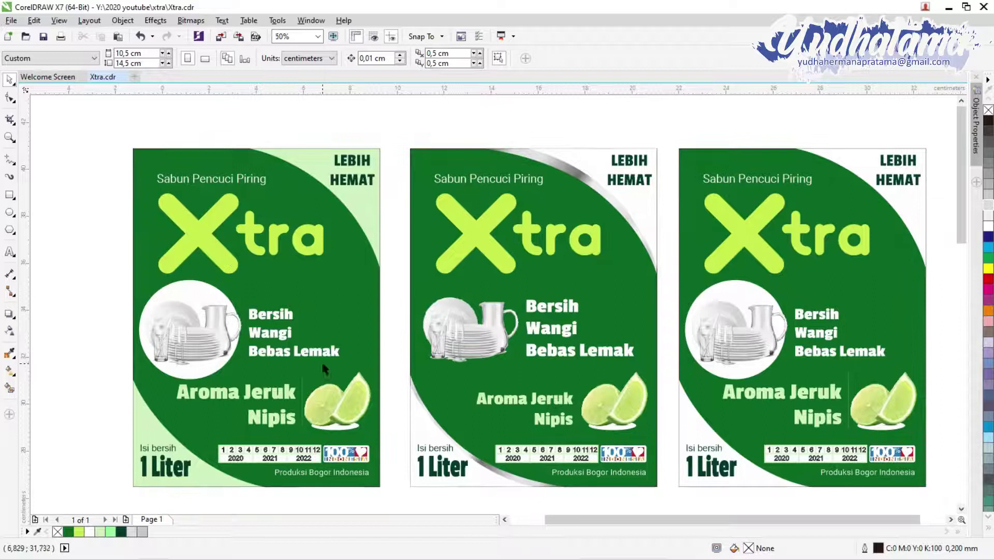
- Delete the two label variants without silver bands and move the remaining silver-banded label to the left
left_click_drag(107, 133, 388, 474)
key("Delete")
left_click_drag(926, 492, 401, 112)
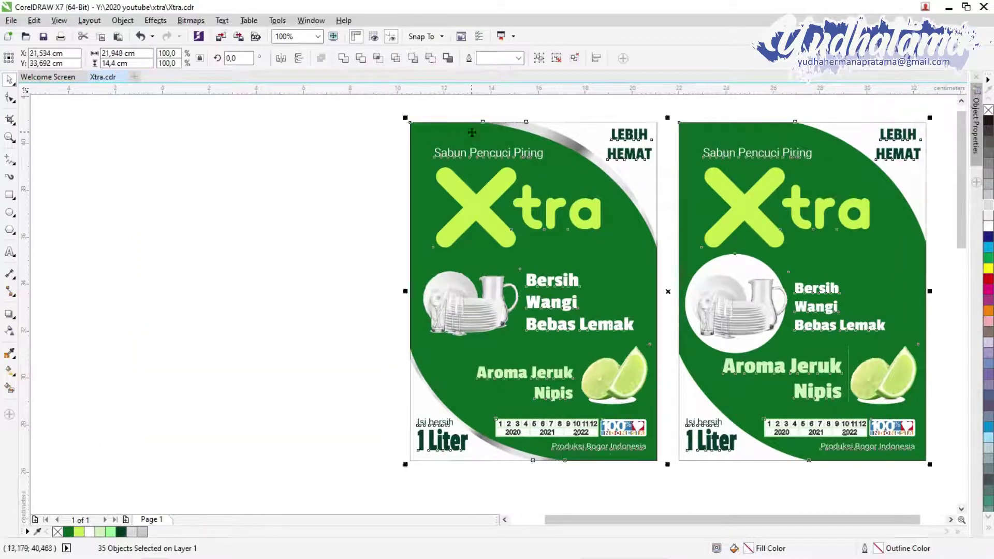
left_click_drag(695, 228, 348, 227)
left_click_drag(322, 111, 590, 474)
key("Delete")
- Duplicate the whole silver-banded label and place the copy to its right
left_click_drag(50, 103, 361, 490)
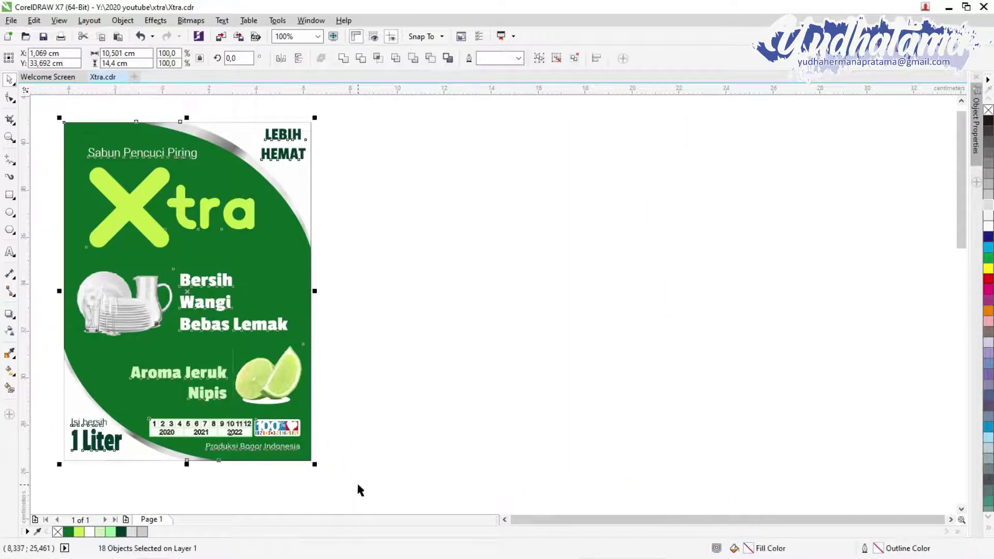
left_click_drag(252, 330, 527, 330)
left_click(682, 336)
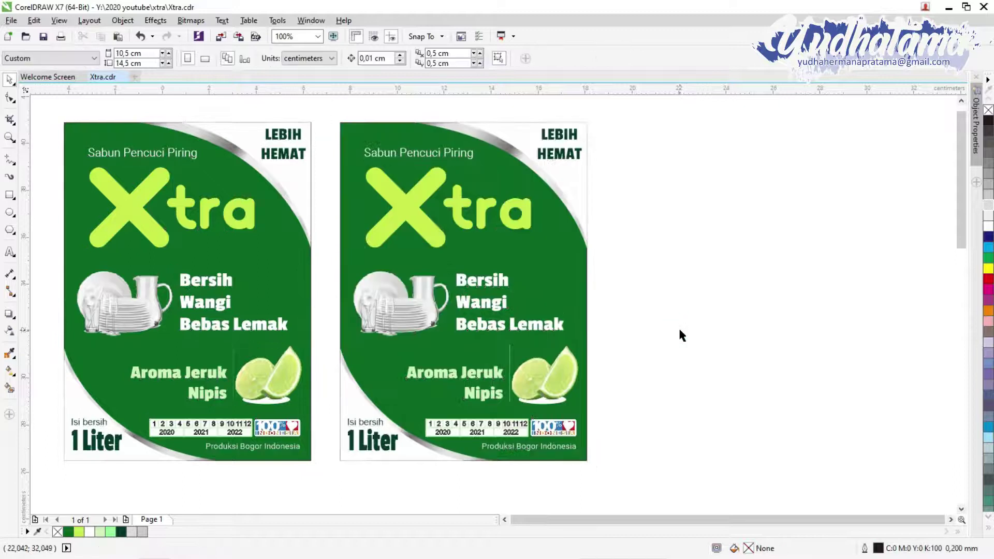
- Draw a circle about 4.26 cm in diameter over the copied label's dish picture and order it behind the dishes
key("F7")
left_click_drag(347, 253, 456, 361)
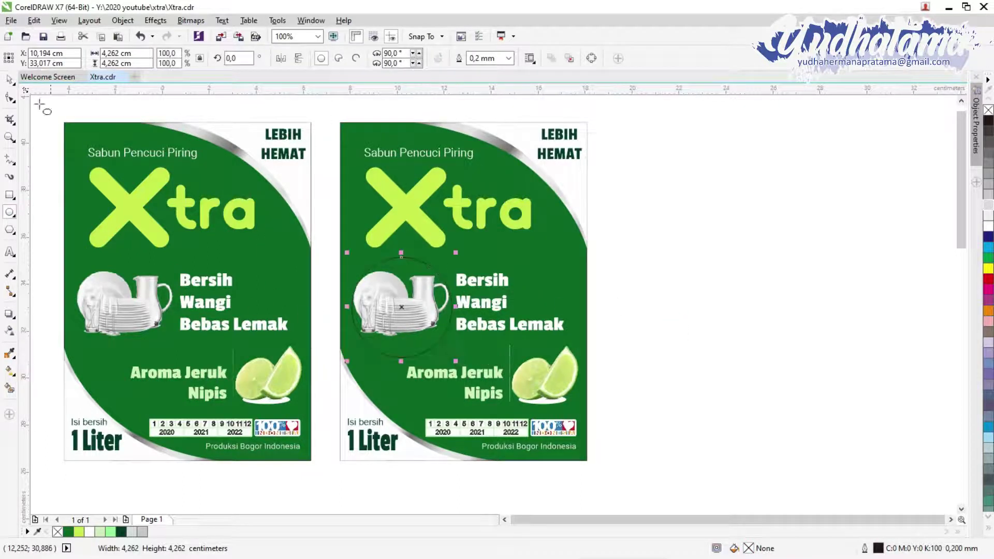
left_click_drag(401, 307, 416, 283)
right_click(391, 282)
left_click(549, 501)
- Fill the circle white, remove its outline and centre it behind the dish picture
left_click(989, 226)
right_click(988, 111)
left_click_drag(415, 292, 364, 311)
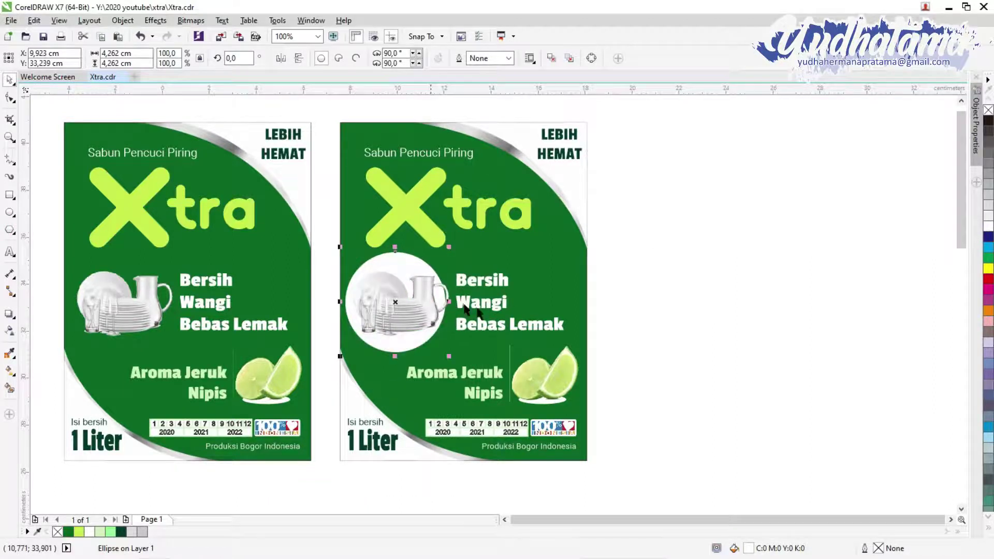
left_click(672, 305)
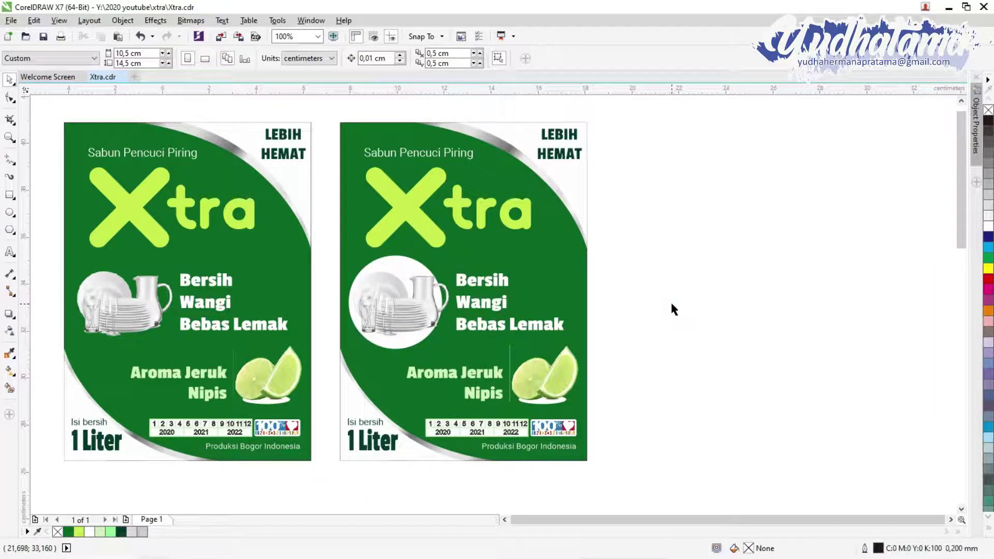
- Flatten the white circle into an ellipse about 3.85 cm by 0.94 cm as a base beneath the dishes
left_click(400, 268)
left_click_drag(346, 254, 350, 313)
left_click_drag(350, 351, 370, 344)
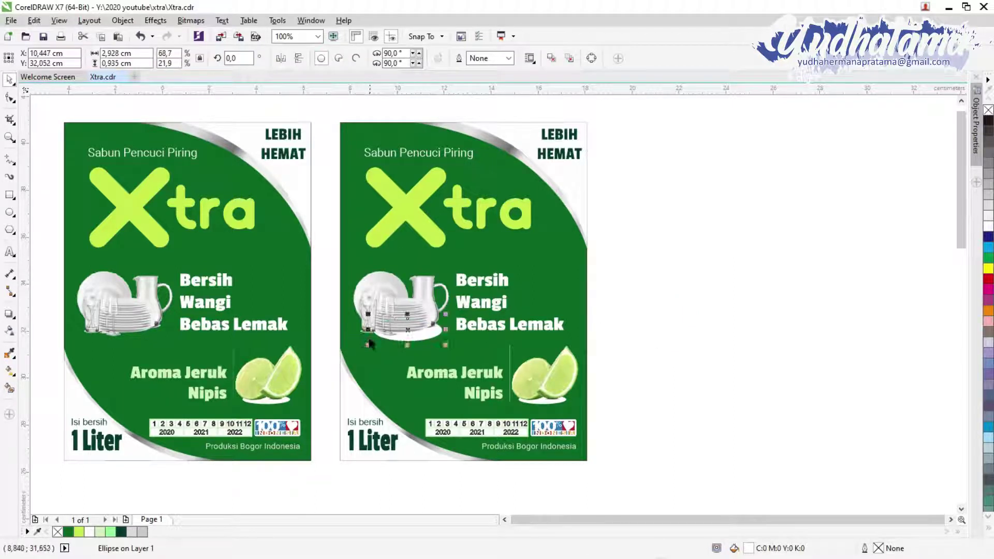
scroll(397, 343, "up", 4)
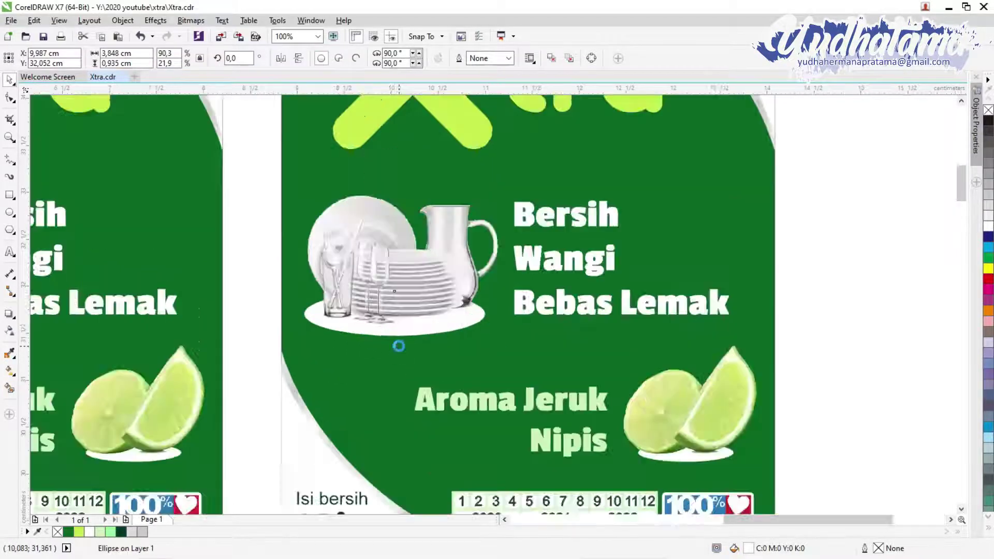
left_click(427, 304)
scroll(702, 298, "down", 4)
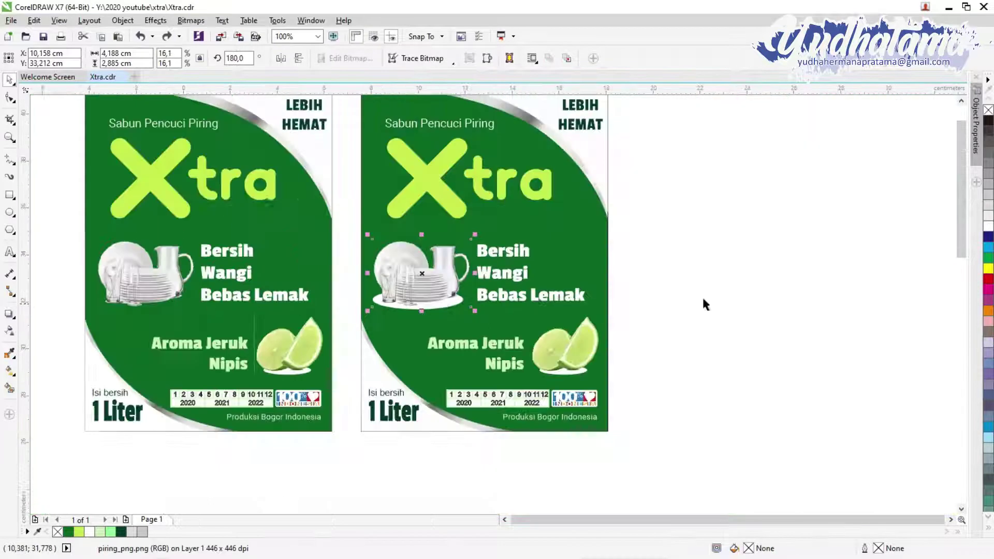
scroll(777, 303, "up", 1)
left_click(668, 345)
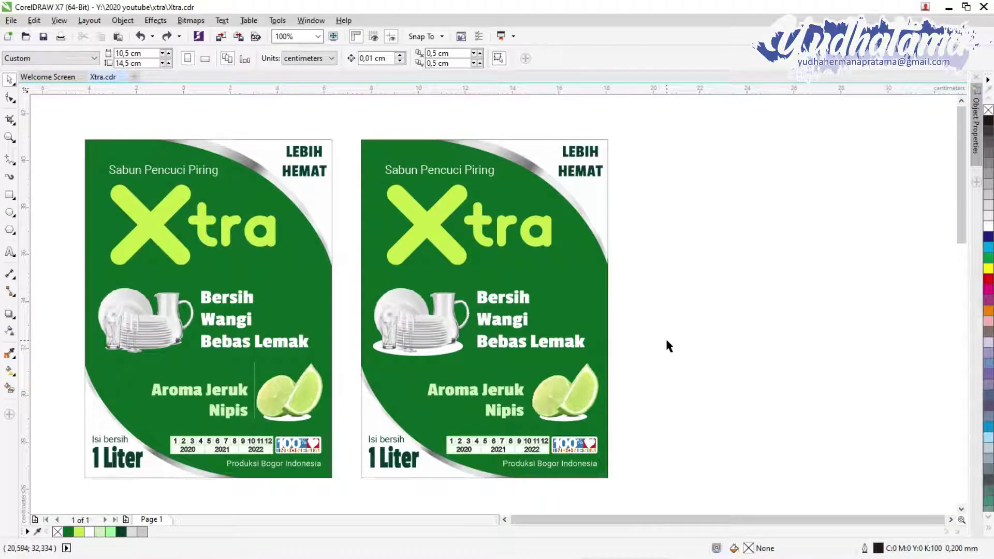
- Draw a white circle over the plate on the copied label and bring the dish picture in front of it
left_click(11, 212)
left_click_drag(367, 281, 433, 346)
left_click(989, 227)
left_click(747, 304)
right_click(452, 319)
mouse_move(483, 433)
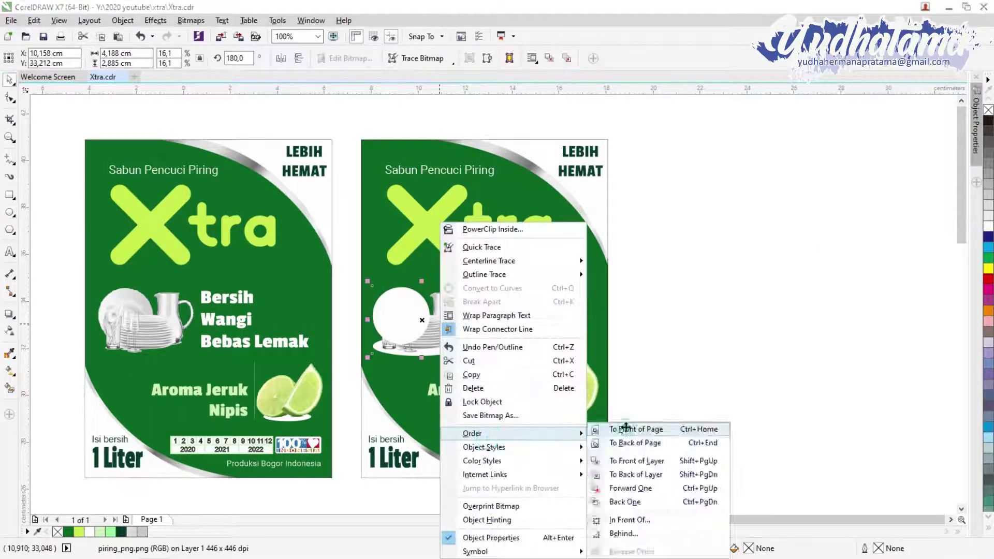
left_click(637, 459)
left_click(722, 370)
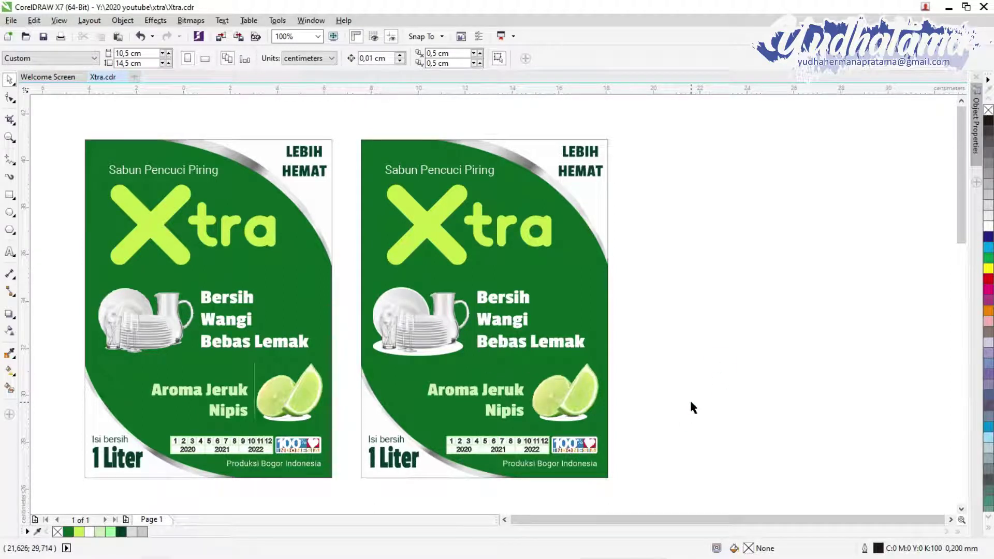
- Duplicate the whole middle label and place the copy to its right
left_click_drag(642, 489, 349, 120)
left_click_drag(486, 324, 766, 323)
left_click(642, 132)
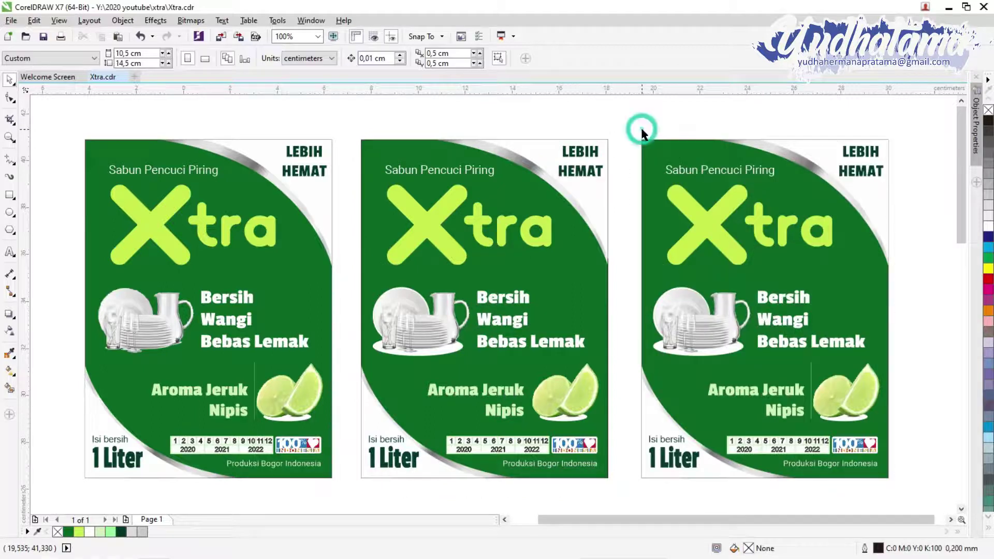
- Try an artistic media brush stroke across the third label's dishes and set its width to 3 cm
left_click(9, 177)
left_click(159, 58)
scroll(134, 259, "down", 2)
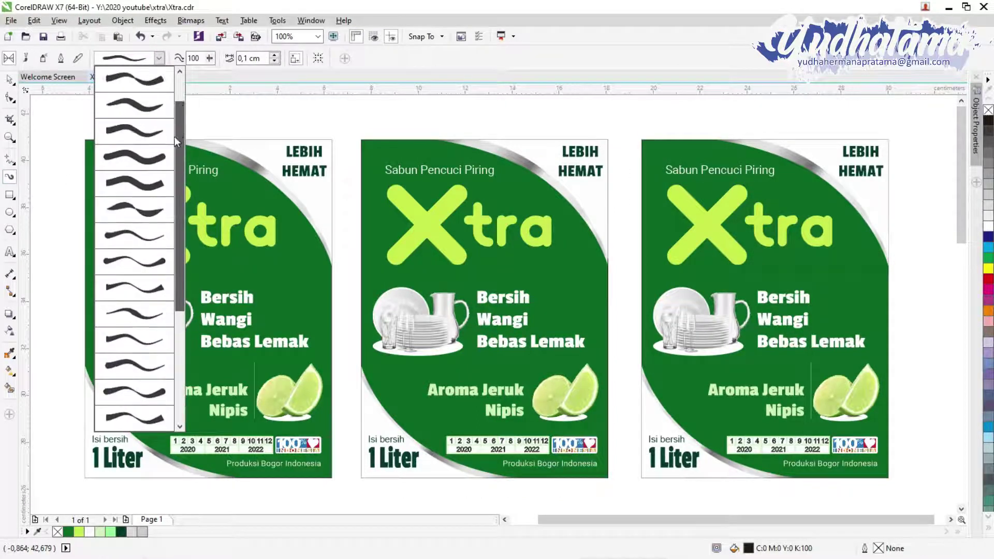
scroll(174, 136, "up", 1)
left_click(170, 219)
mouse_move(663, 317)
left_mouse_down()
mouse_move(792, 330)
mouse_move(832, 368)
mouse_move(824, 347)
left_mouse_up()
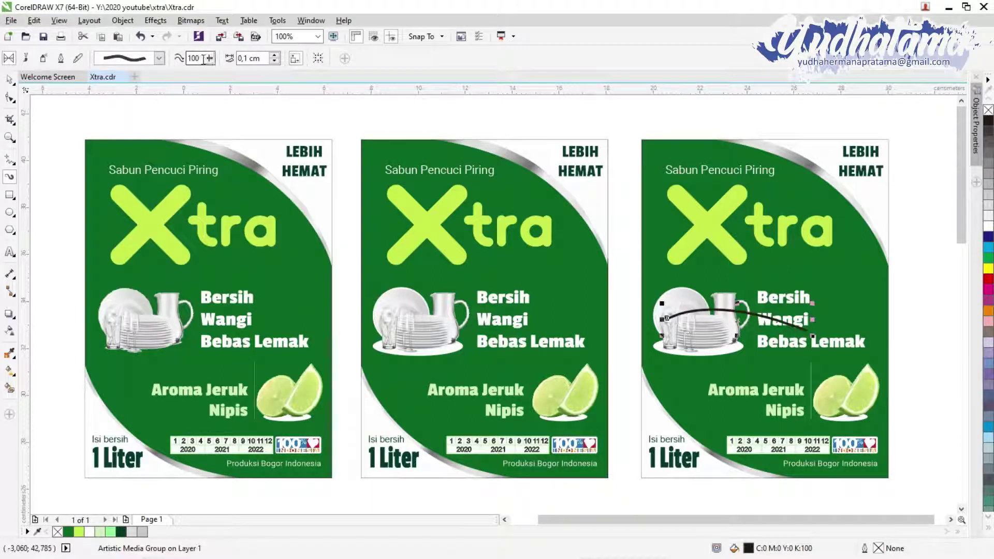
scroll(265, 58, "up", 3)
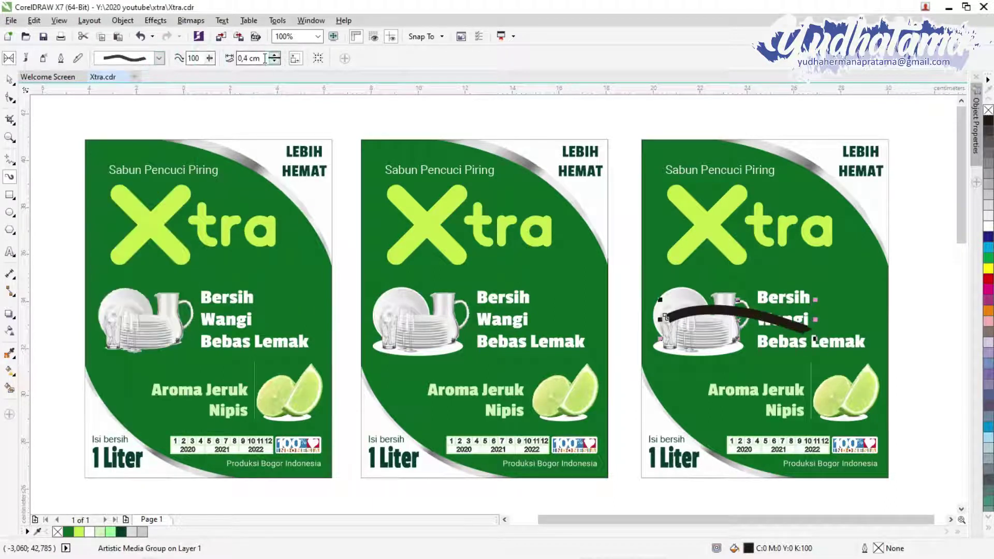
type("3")
key("Return")
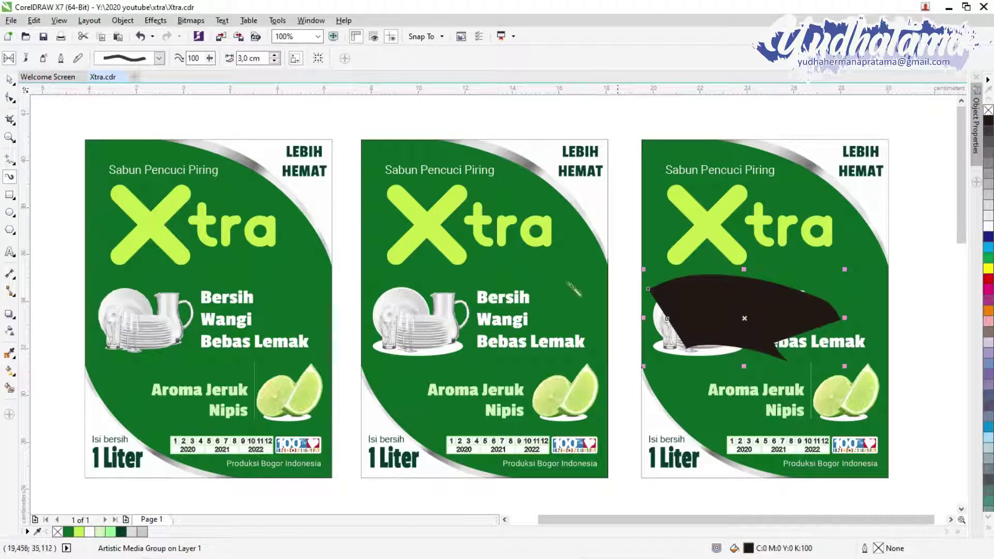
- Try the brush stroke as a white backdrop by ordering the third label's dish picture in front of it
left_click_drag(844, 318, 633, 313)
right_click(669, 312)
mouse_move(706, 430)
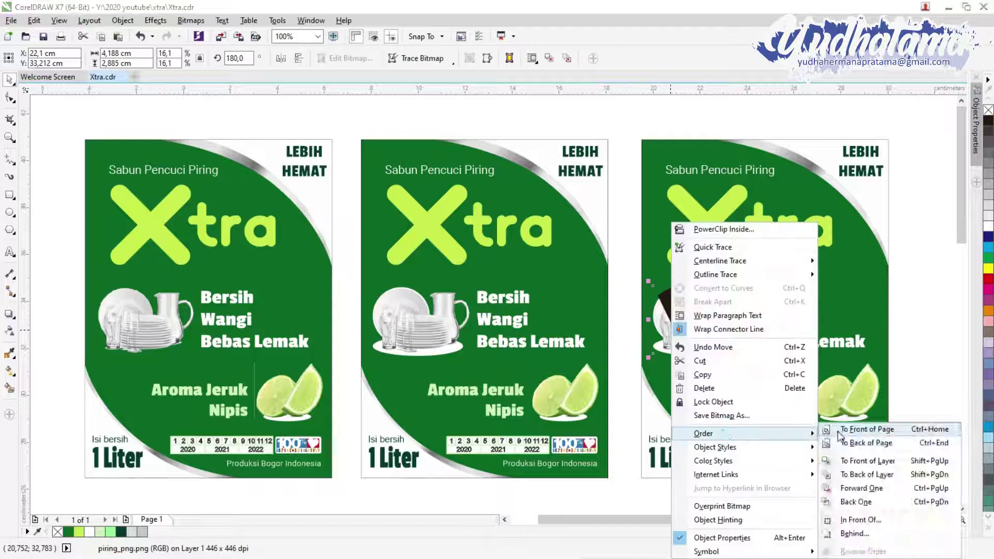
left_click(865, 521)
left_click(752, 314)
scroll(752, 313, "up", 2)
left_click_drag(752, 313, 576, 255)
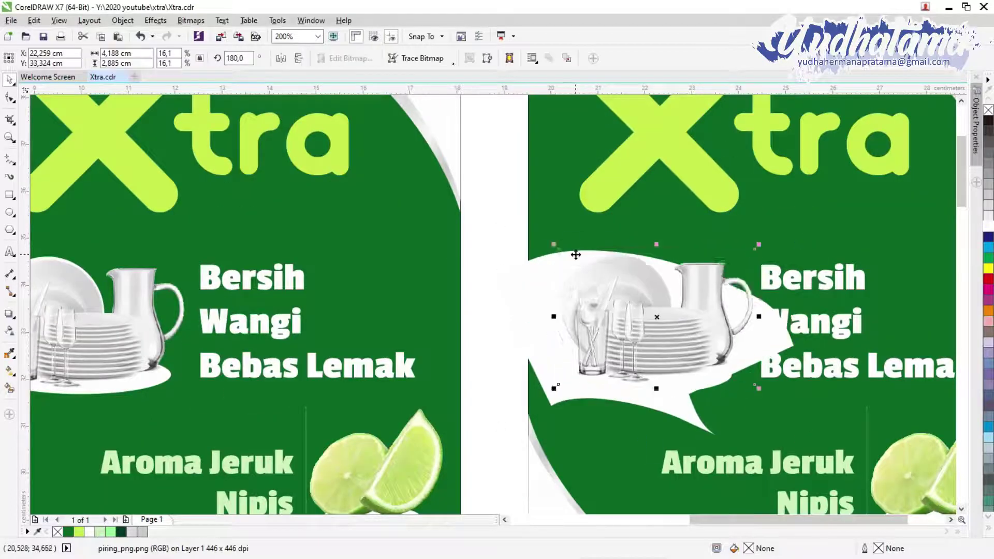
- Delete the white brush stroke behind the third label's dishes
left_click(502, 258)
scroll(503, 257, "down", 2)
left_click(511, 267)
key("Delete")
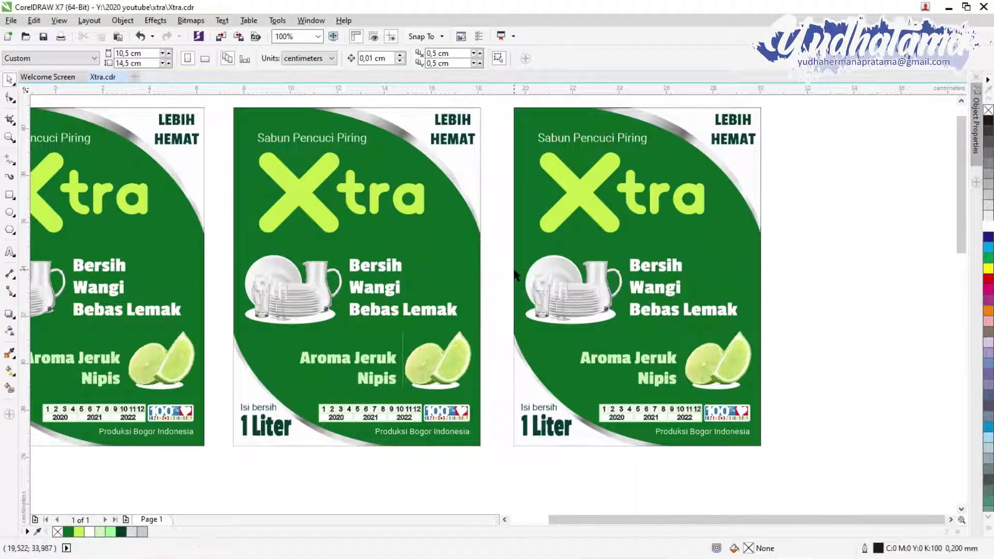
- Enlarge and tilt the white ellipse behind the third label's dishes to about 4.79 by 3.01 cm, rotated about 16.3 degrees
left_click(578, 325)
left_click_drag(576, 270, 574, 318)
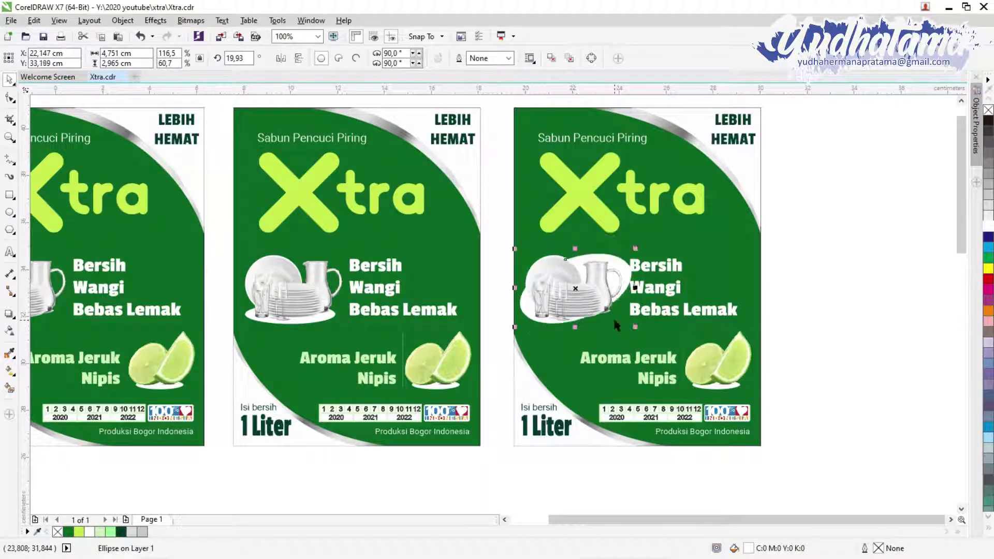
left_click_drag(642, 252, 647, 256)
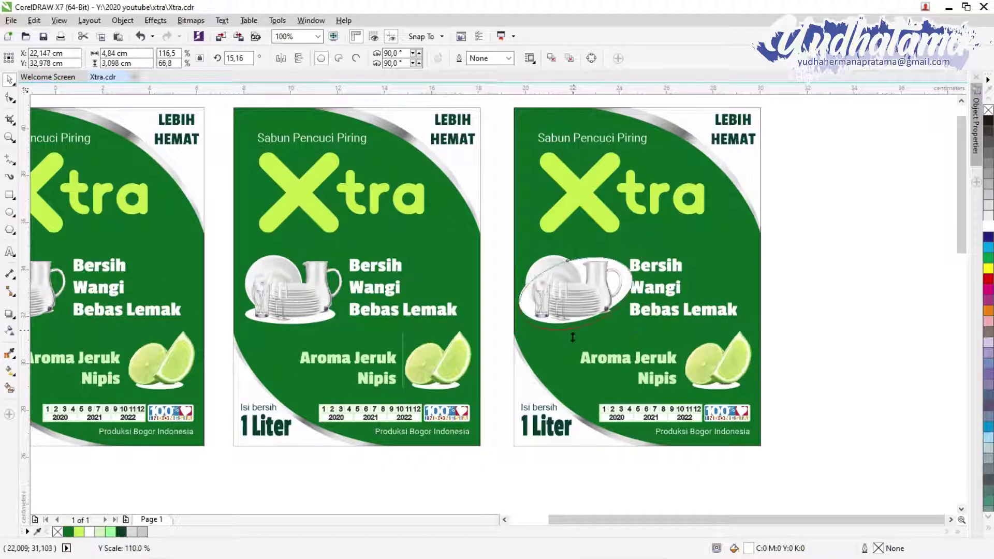
left_click_drag(572, 338, 581, 318)
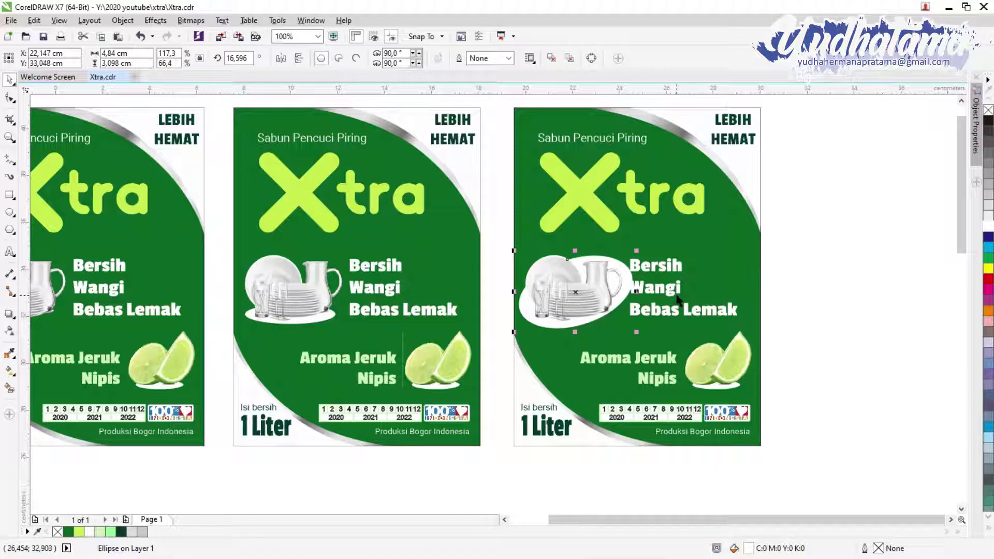
scroll(646, 293, "up", 3)
mouse_move(370, 155)
left_mouse_down()
mouse_move(382, 165)
mouse_move(370, 163)
left_mouse_up()
left_click_drag(603, 308, 578, 310)
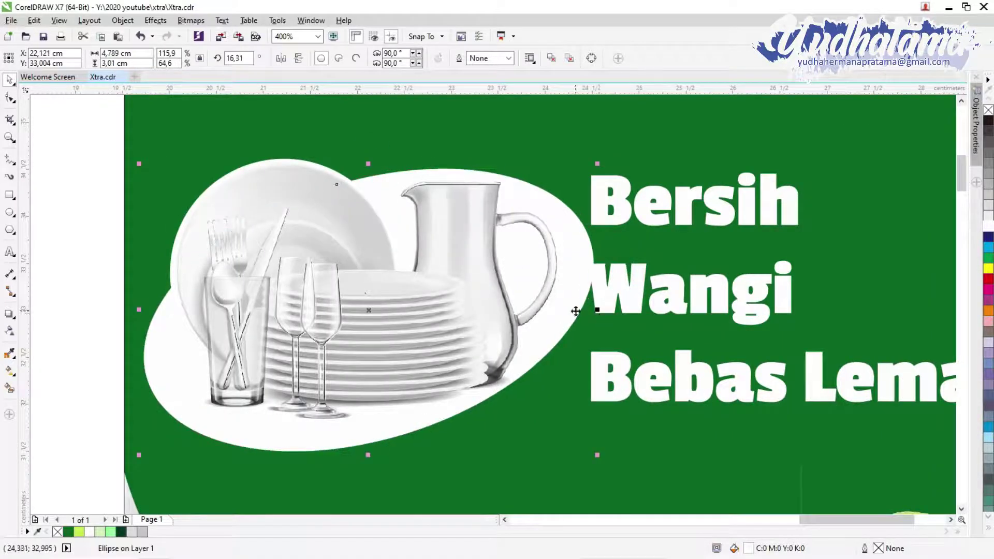
key("Escape")
- Move the third label's "Bersih Wangi Bebas Lemak" text slightly to the right, clear of the white ellipse
scroll(750, 297, "down", 2)
scroll(435, 392, "up", 1)
left_click(704, 360)
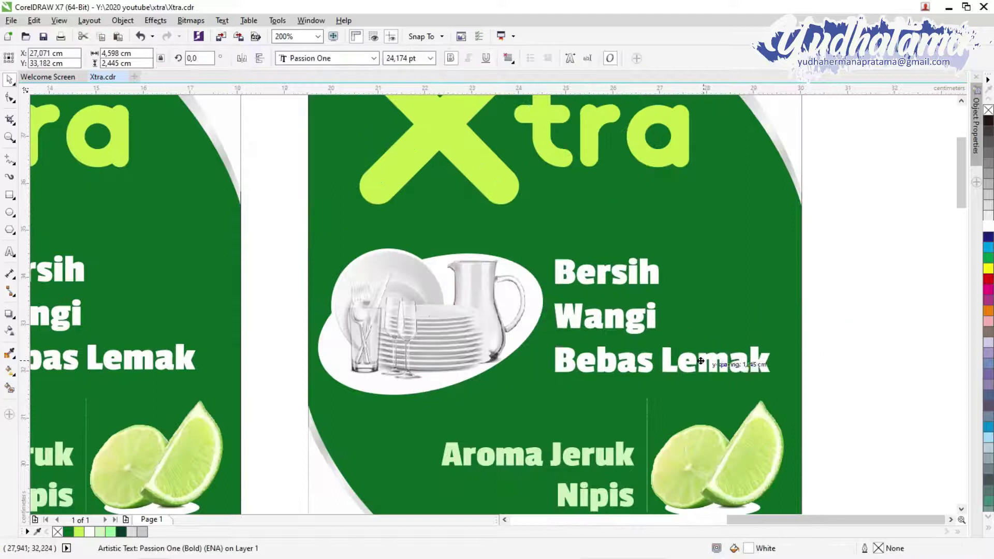
key("Escape")
scroll(694, 329, "down", 1)
scroll(459, 336, "up", 1)
- Apply an elliptical fountain fill to the ellipse behind the third label's dishes, with a grey centre and white edge
left_click(413, 368)
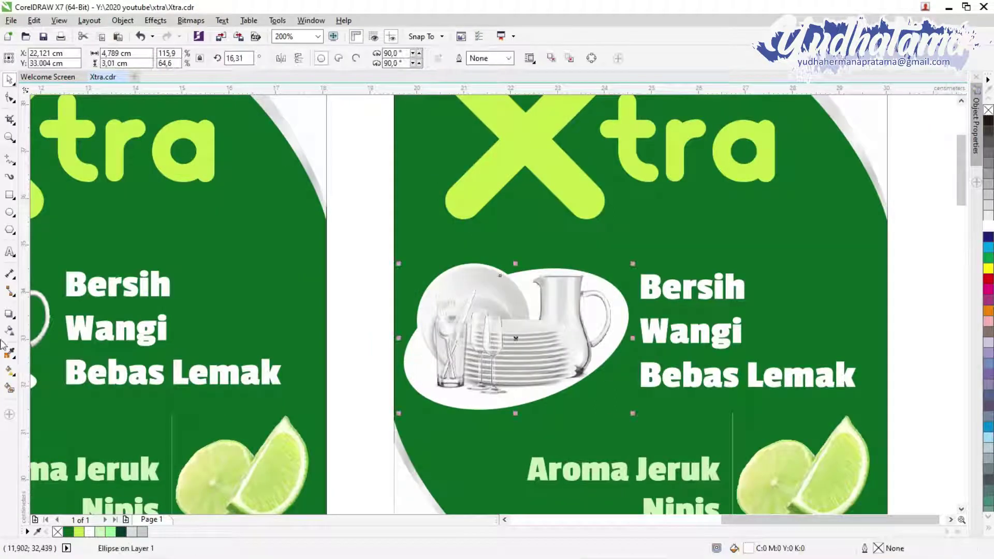
key("g")
left_click(173, 59)
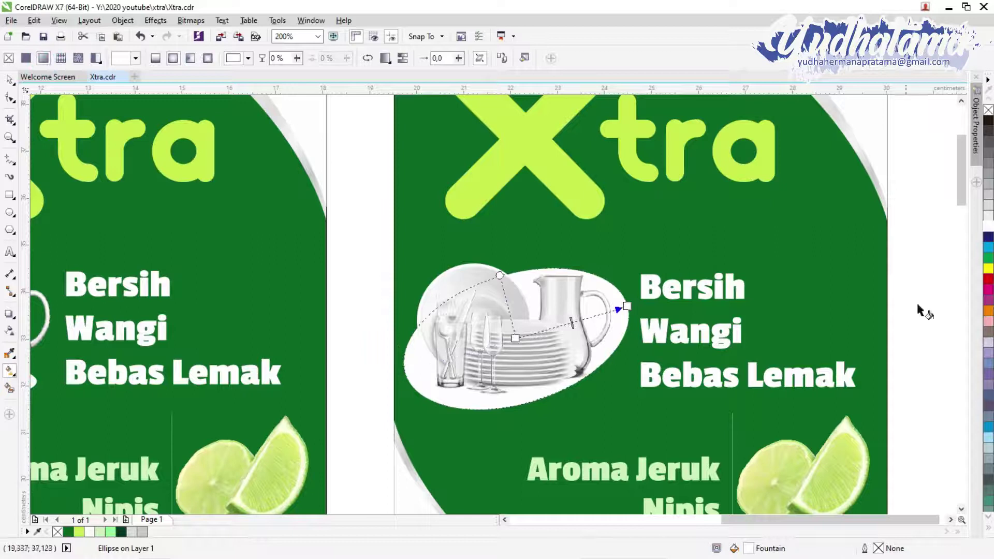
left_click_drag(989, 135, 515, 338)
left_click_drag(989, 184, 509, 364)
- Flatten and reposition the ellipse's gradient so the grey shading sits beneath the dishes
left_click(626, 306)
left_click_drag(626, 306, 623, 359)
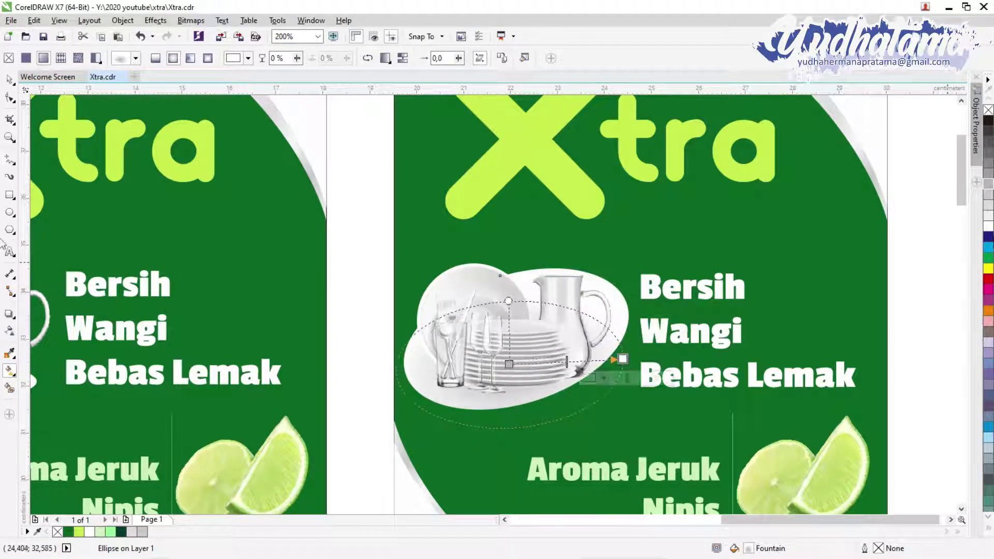
left_click_drag(508, 301, 512, 330)
left_click_drag(623, 359, 632, 375)
key("space")
key("Escape")
scroll(498, 324, "down", 2)
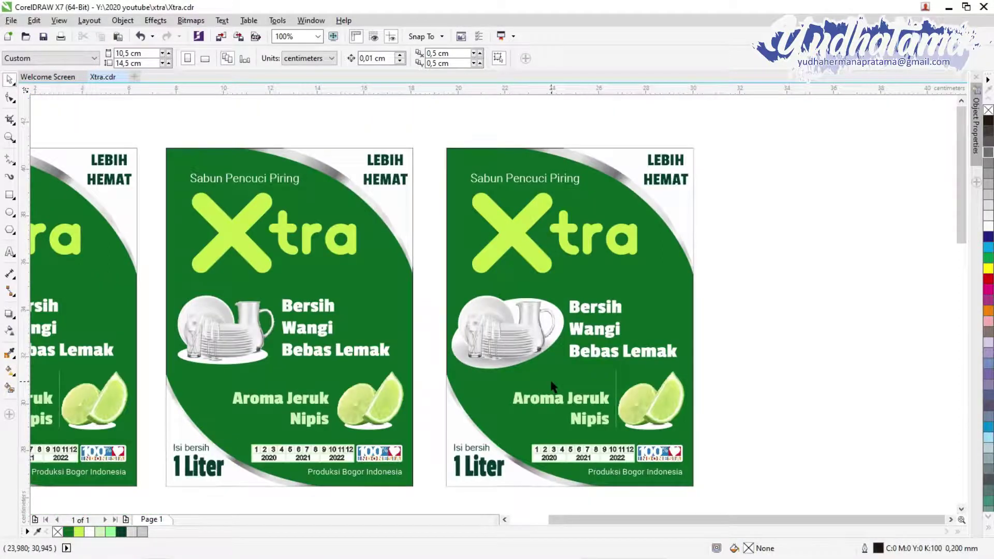
- Fill the Xtra logo on the middle label with white
scroll(460, 394, "left", 5)
left_click_drag(632, 522, 646, 526)
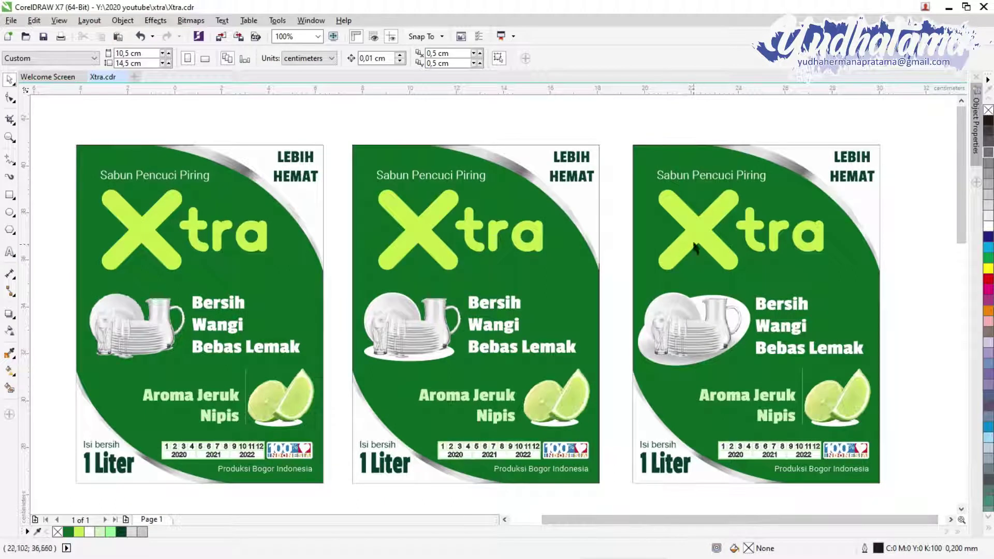
left_click(443, 237)
left_click(989, 227)
left_click(904, 262)
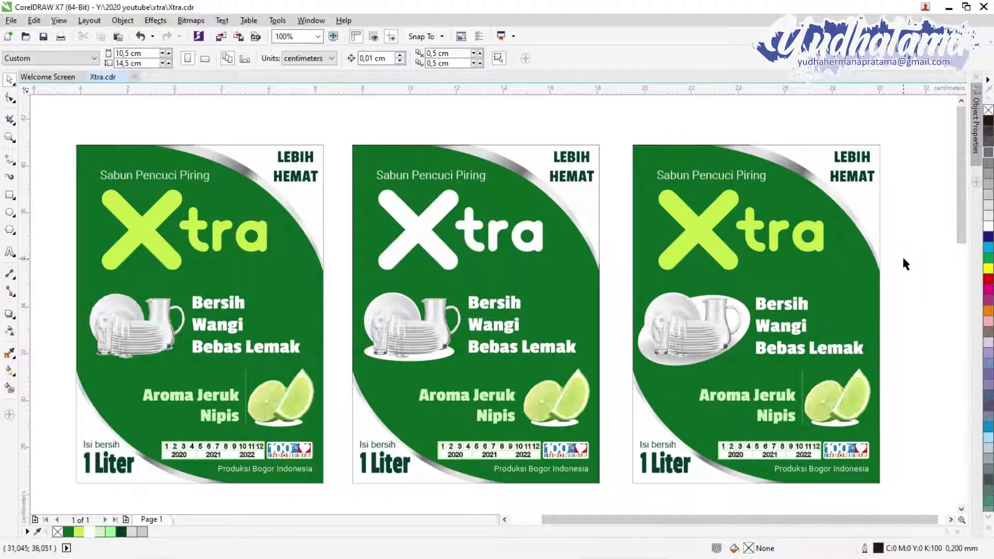
- Add a one-step 0.2 cm lime green outside contour with rounded corners to the middle label's white Xtra logo
left_click(458, 267)
left_click(10, 314)
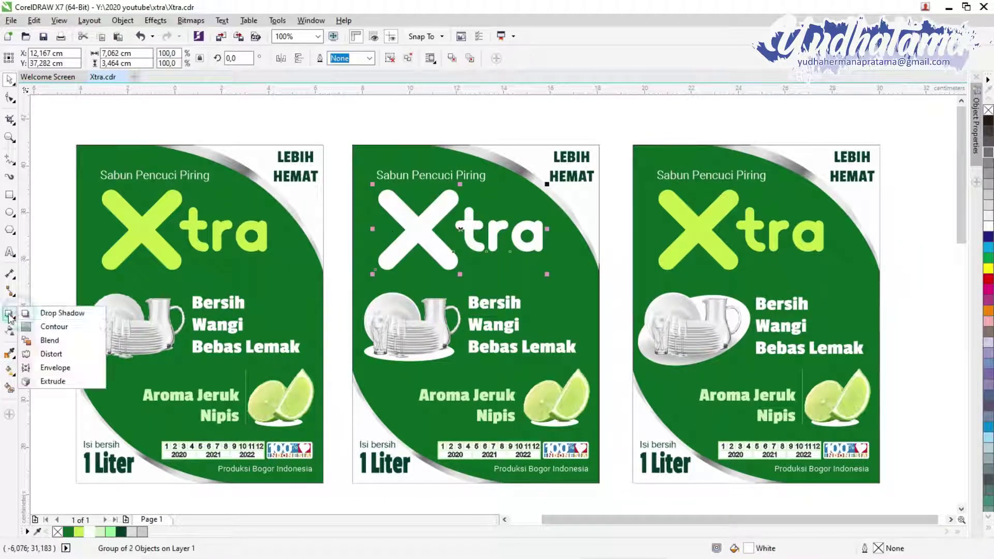
left_click(39, 328)
left_click(305, 57)
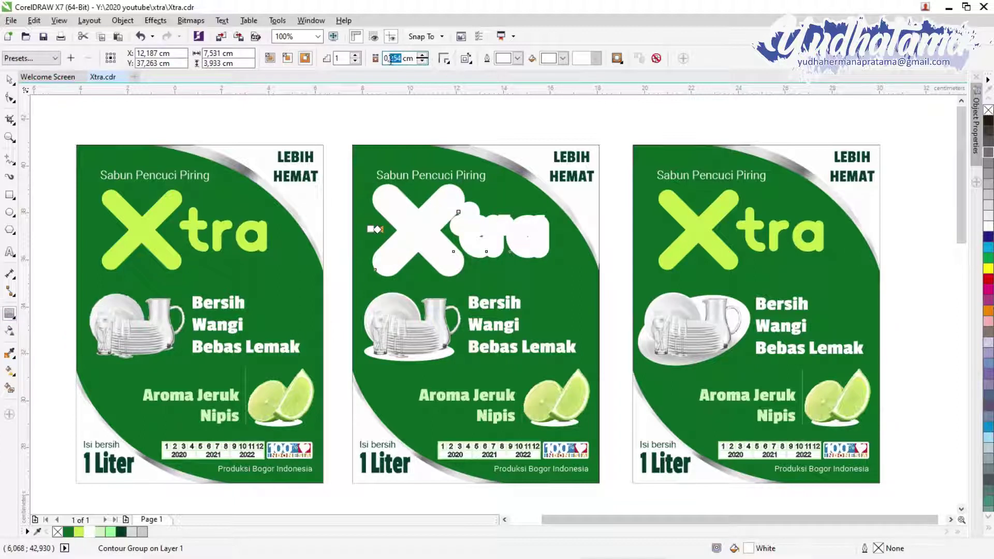
left_click(563, 58)
left_click(547, 159)
left_click(694, 239)
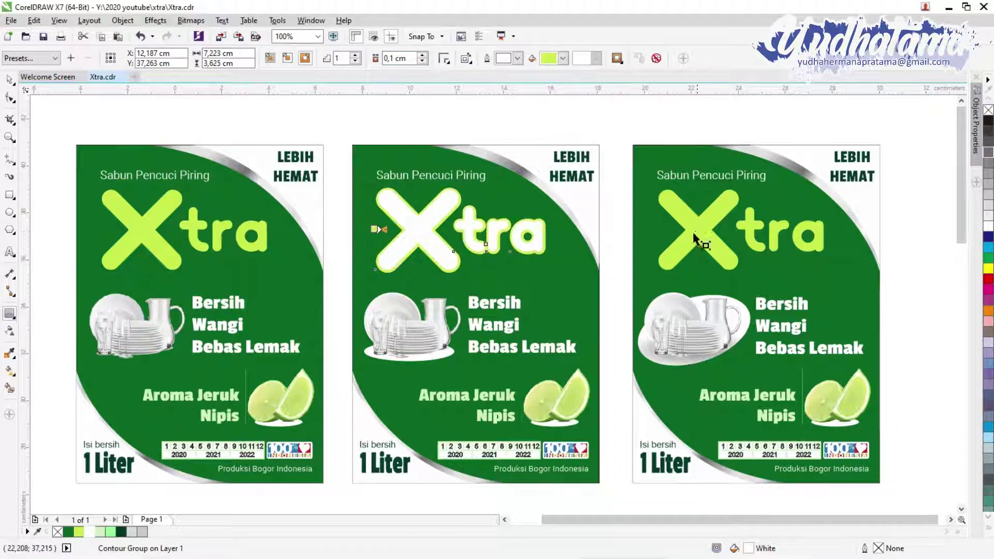
key("Return")
left_click(444, 58)
left_click(458, 89)
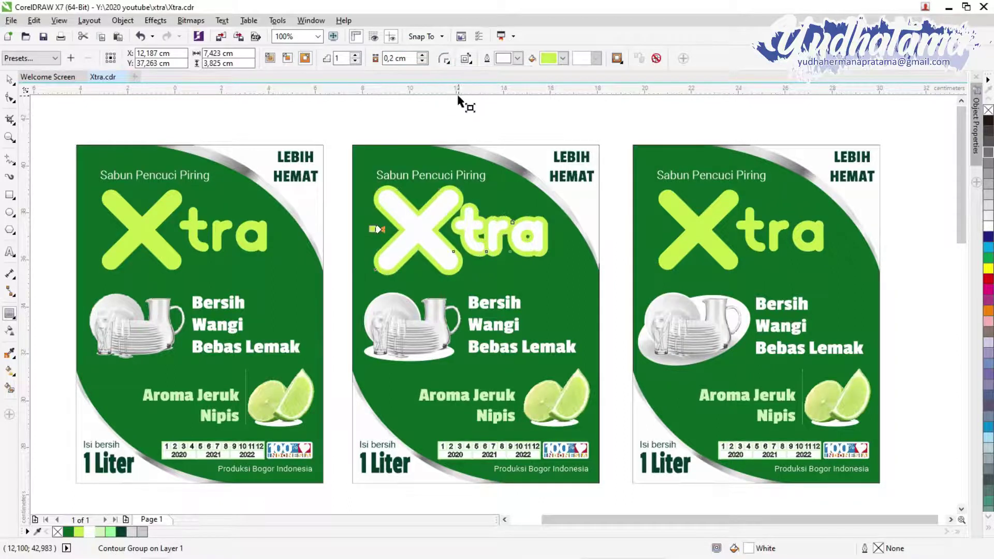
- Move the contoured Xtra logo on the middle label down by about 0.2 cm
left_click(10, 79)
left_click(498, 238)
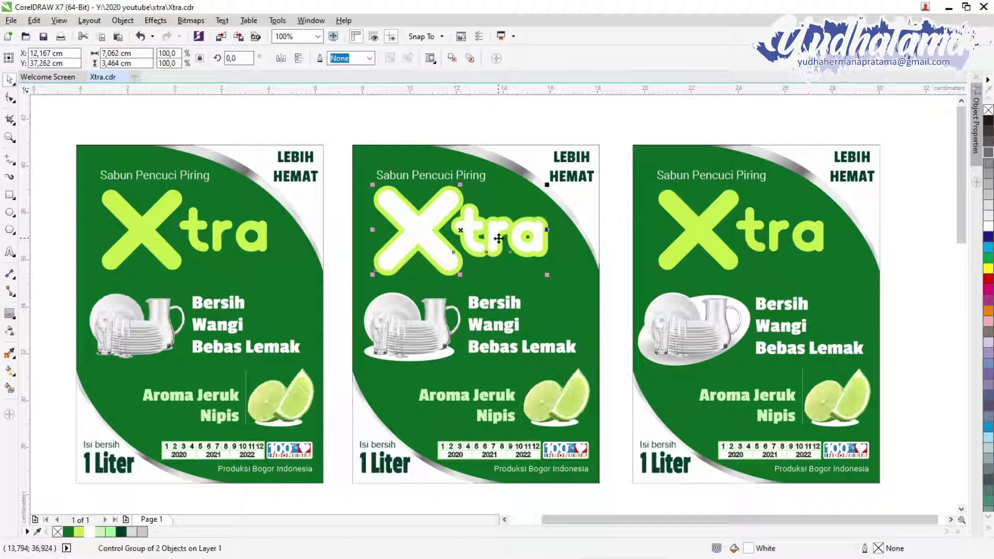
left_click(493, 224)
scroll(493, 224, "up", 2)
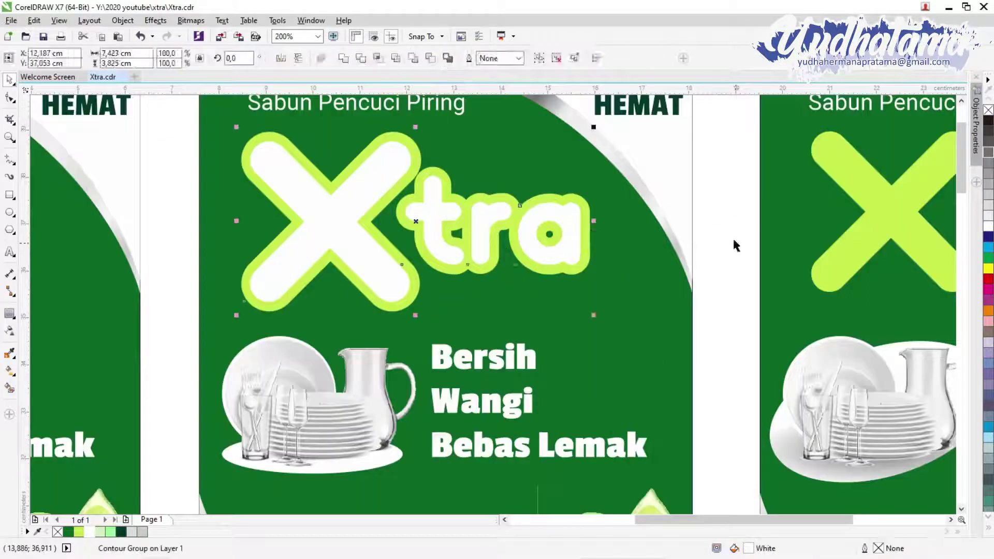
- Break the lime green contour apart from the middle label's Xtra logo
key("ctrl+k")
left_click(10, 353)
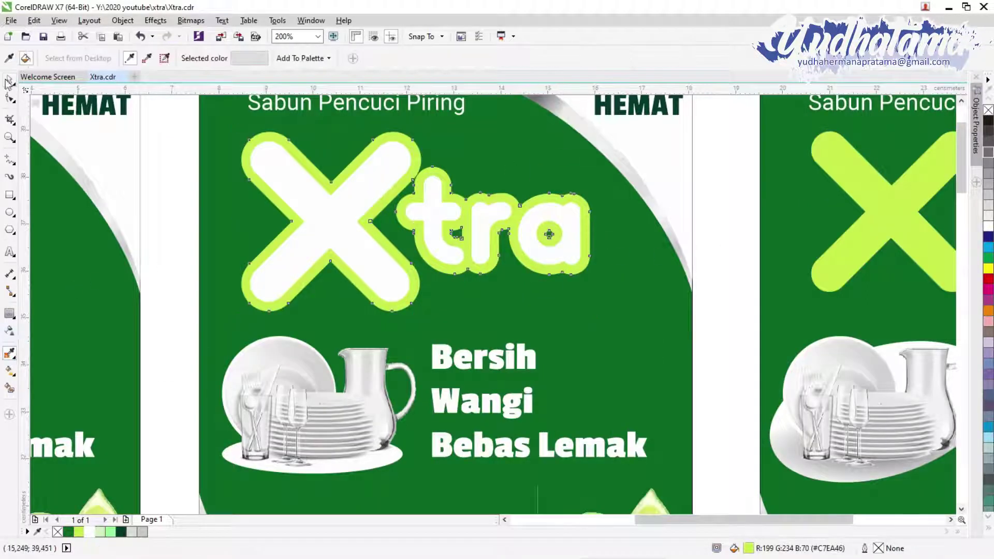
key("space")
scroll(645, 272, "down", 2)
scroll(476, 237, "up", 1)
- Try a linear fountain fill on the white Xtra lettering of the middle label
left_click(477, 241)
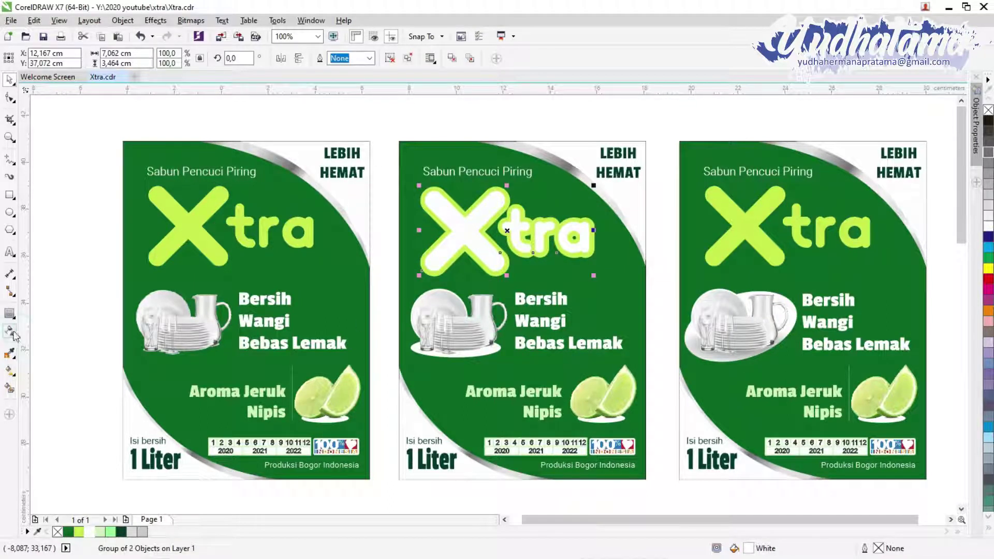
left_click(10, 371)
left_click(44, 58)
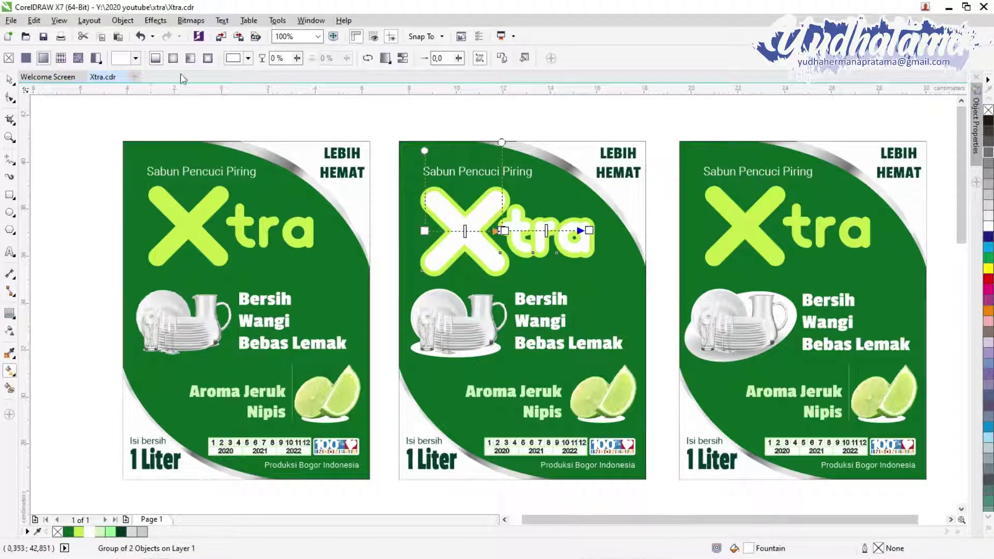
left_click(9, 80)
left_click(62, 182)
- Undo the lettering's fountain fill and the separation of the contour
left_click(502, 250)
left_click(502, 250, "ctrl")
left_click(503, 250, "shift")
left_click(503, 250, "ctrl")
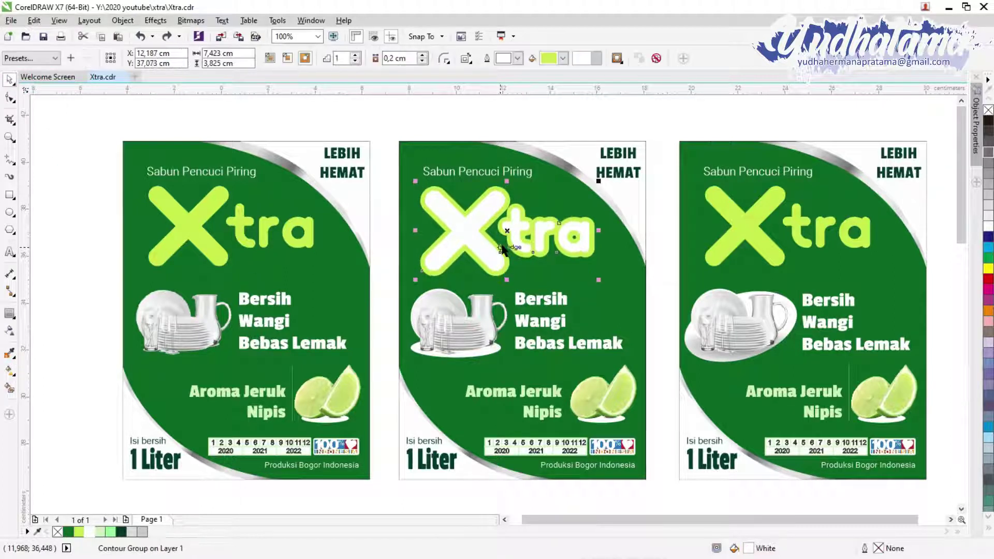
- Separate the lime green contour from the middle label's Xtra logo again and select the white lettering group
left_click(520, 228)
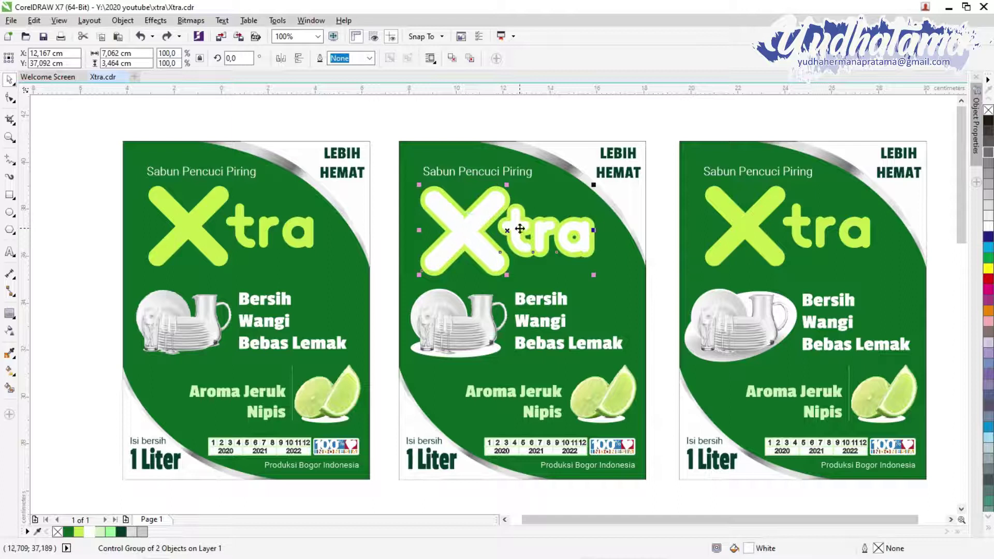
scroll(520, 229, "up", 2)
scroll(501, 228, "down", 1)
left_click(500, 229)
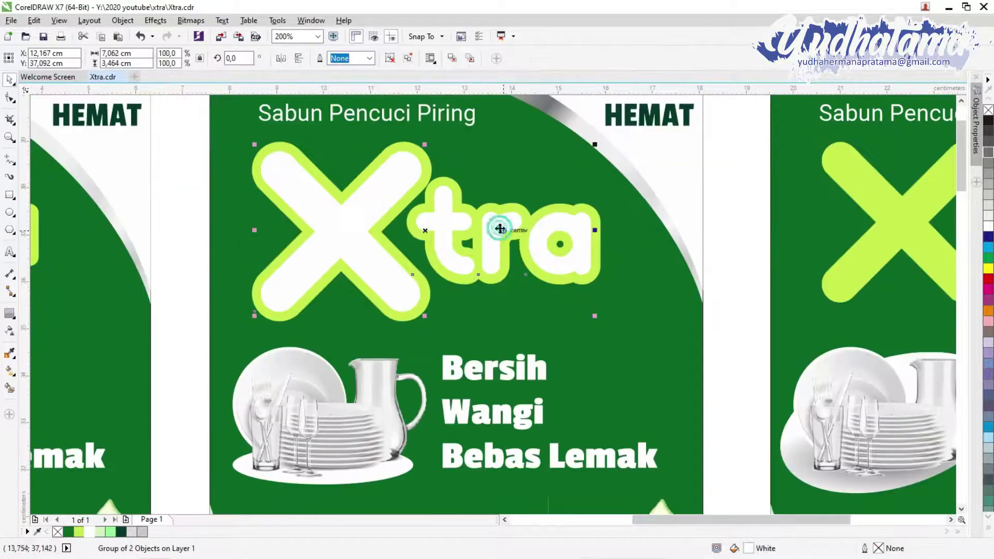
- Try converting the middle label's white Xtra lettering group to curves and giving it a linear fountain fill
right_click(408, 221)
left_click(425, 256)
left_click(442, 228)
left_click(9, 370)
left_click(43, 58)
key("ctrl+z")
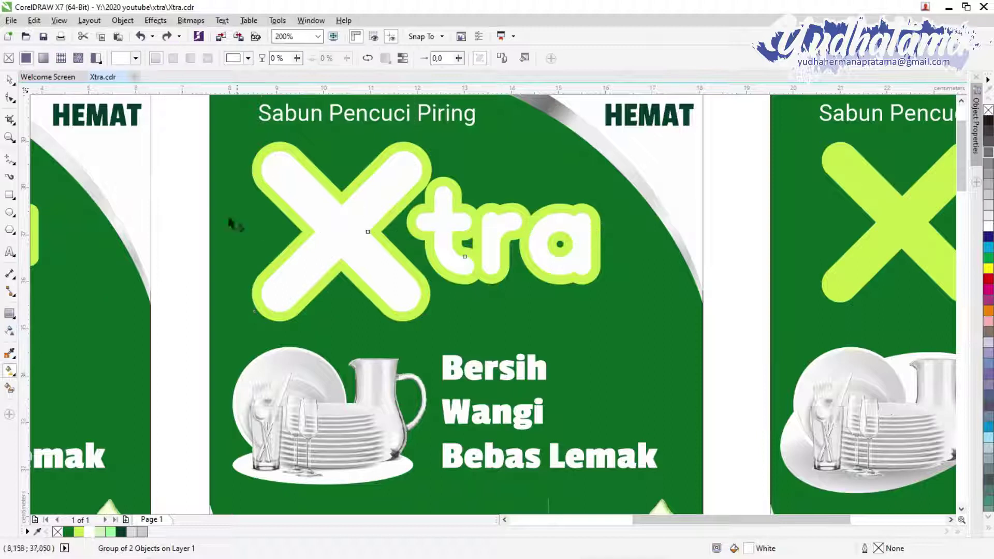
- Try the curve conversion of the white Xtra lettering group again and undo it
key("space")
right_click(351, 241)
left_click(391, 281)
right_click(351, 242)
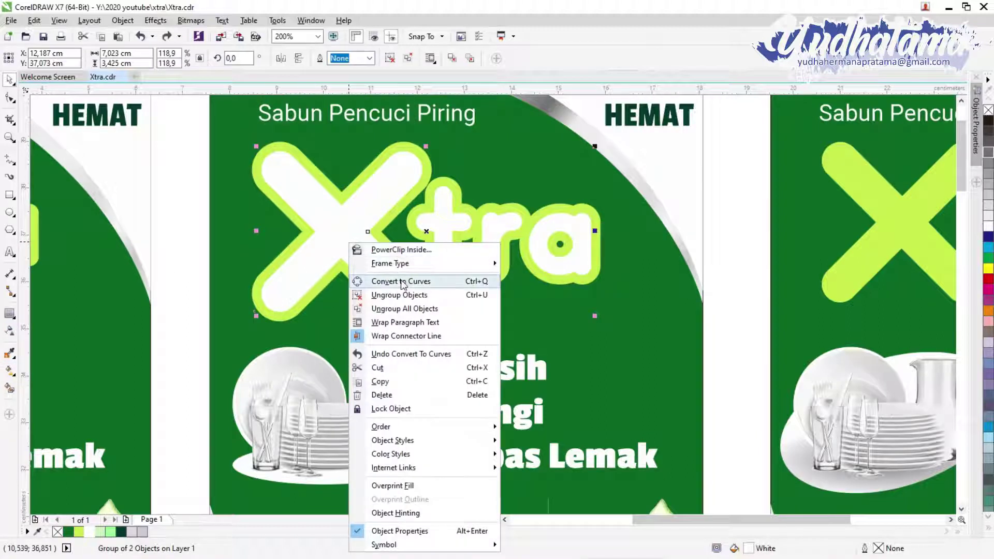
left_click(326, 222)
key("ctrl+z")
right_click(326, 222)
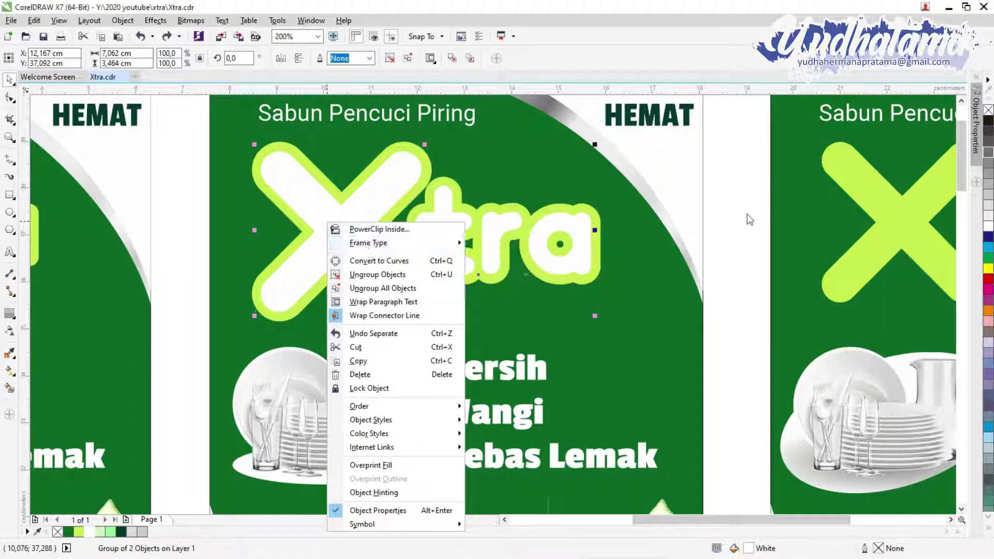
key("Escape")
- Turn the middle label's white Xtra lettering into a single curve object
right_click(363, 211)
left_click(545, 238)
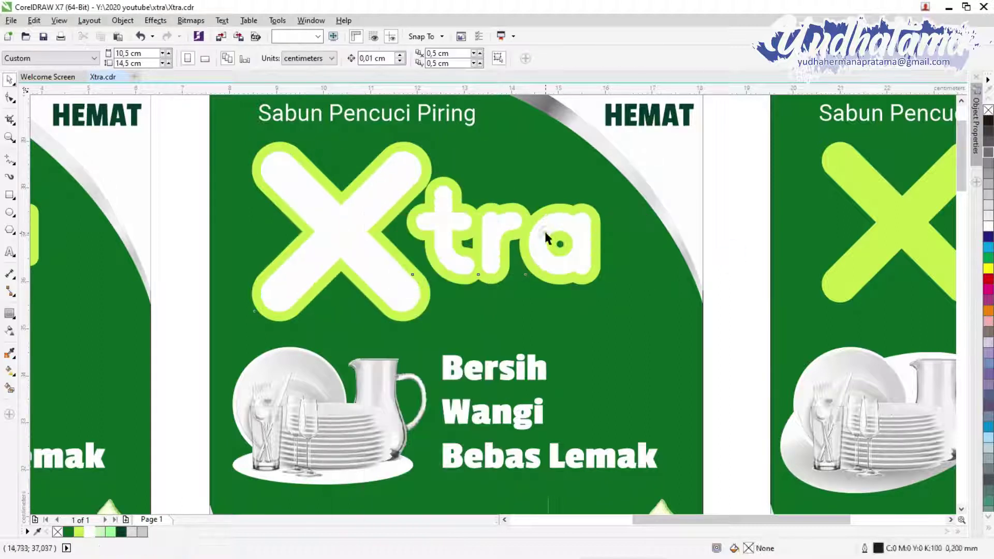
left_click(544, 237)
right_click(347, 212)
left_click(389, 252)
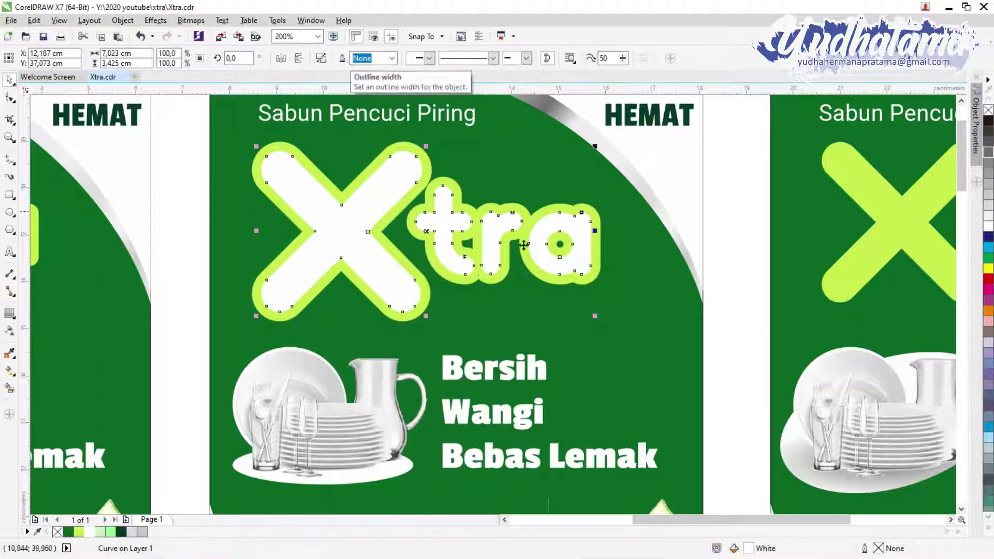
- Apply a linear fountain fill across the middle label's Xtra lettering and add seven intermediate colour stops
left_click(9, 371)
left_click(43, 57)
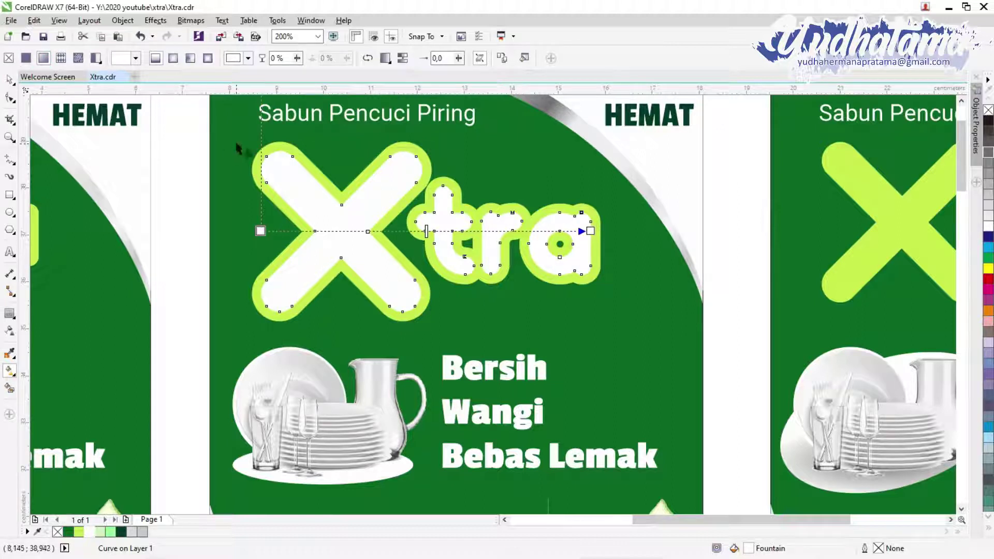
double_click(293, 231)
double_click(336, 231)
double_click(410, 231)
double_click(474, 231)
double_click(514, 231)
double_click(548, 231)
double_click(380, 231)
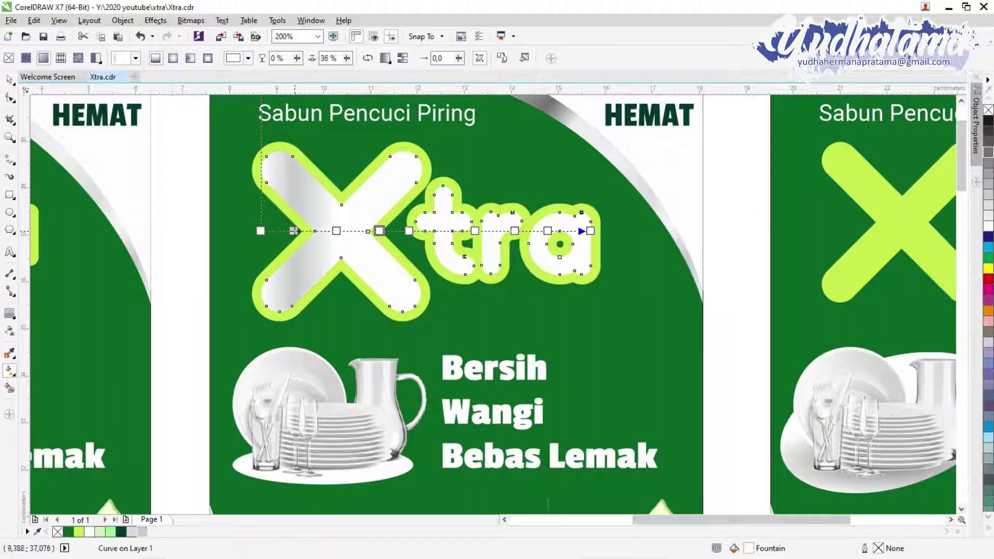
- Colour alternate stops of the lettering's fountain fill light and dark grey and shift the stops over "tra" towards the X
left_click_drag(476, 264, 475, 231)
left_click_drag(637, 243, 548, 231)
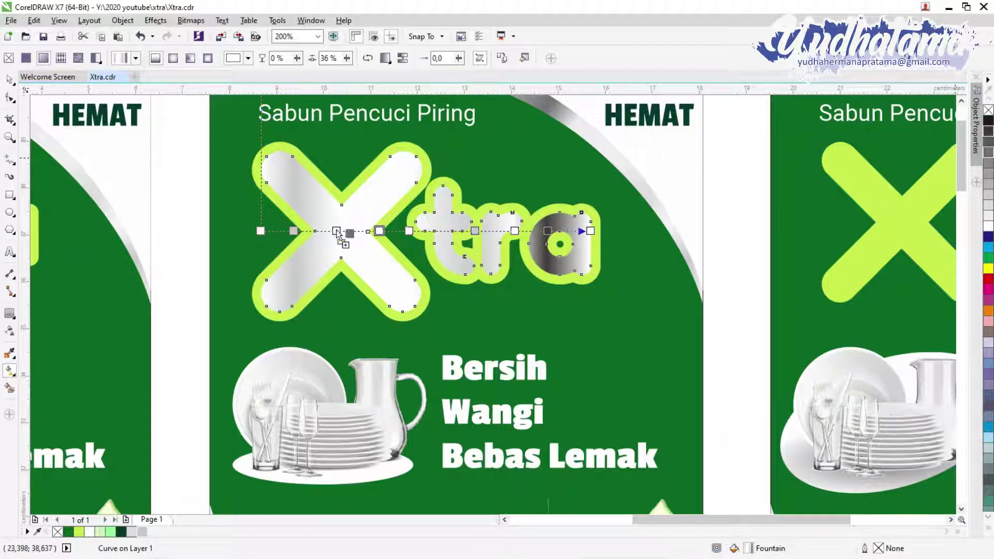
left_click_drag(338, 234, 336, 232)
left_click(513, 230)
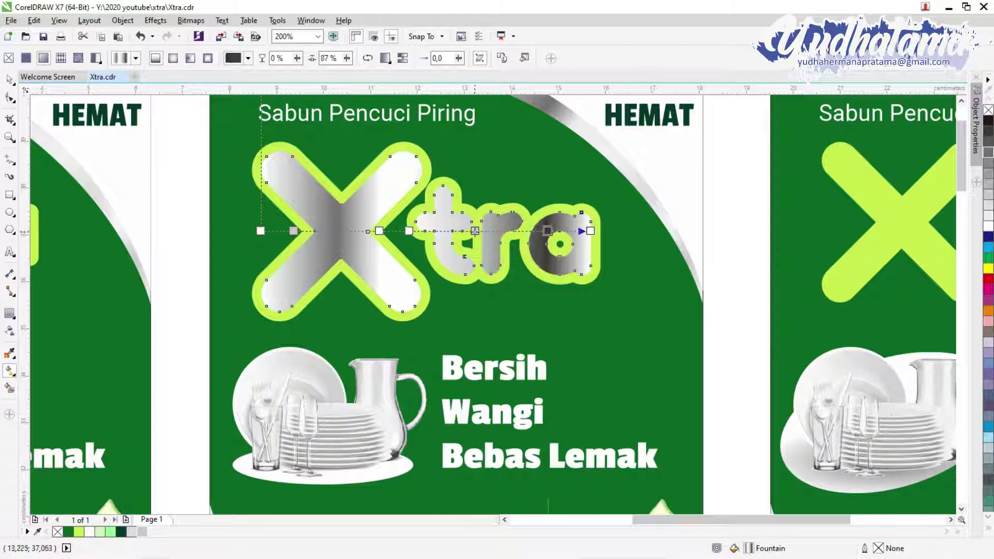
left_click_drag(510, 231, 482, 231)
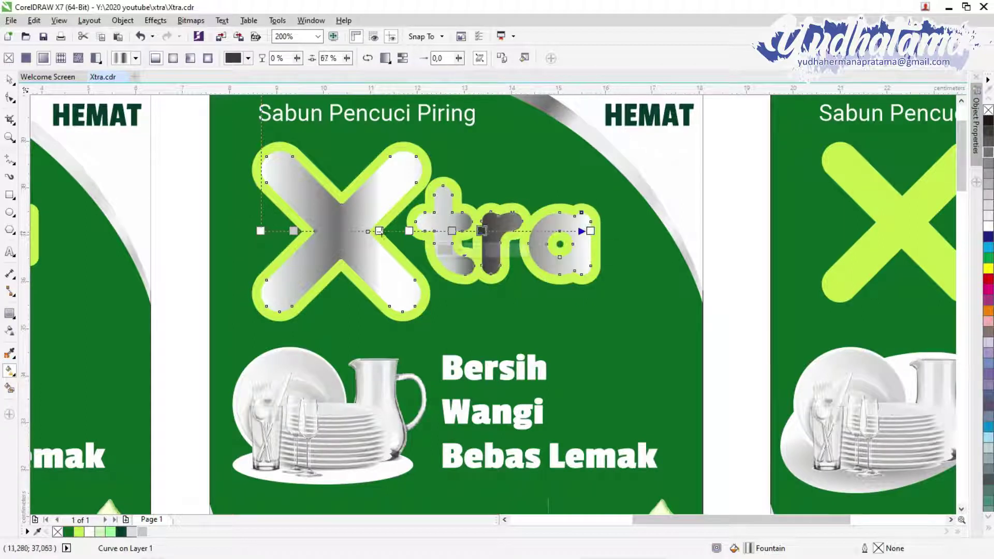
- Tilt the Xtra lettering's fountain fill diagonally downwards, add another white stop near its end and reposition the intermediate stops
left_click(379, 231)
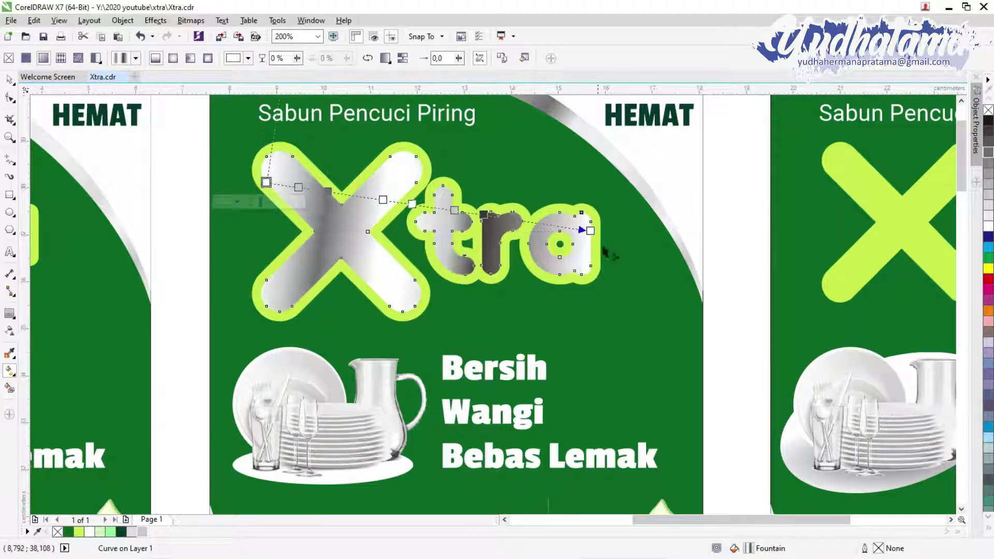
left_click_drag(591, 231, 604, 344)
double_click(520, 303)
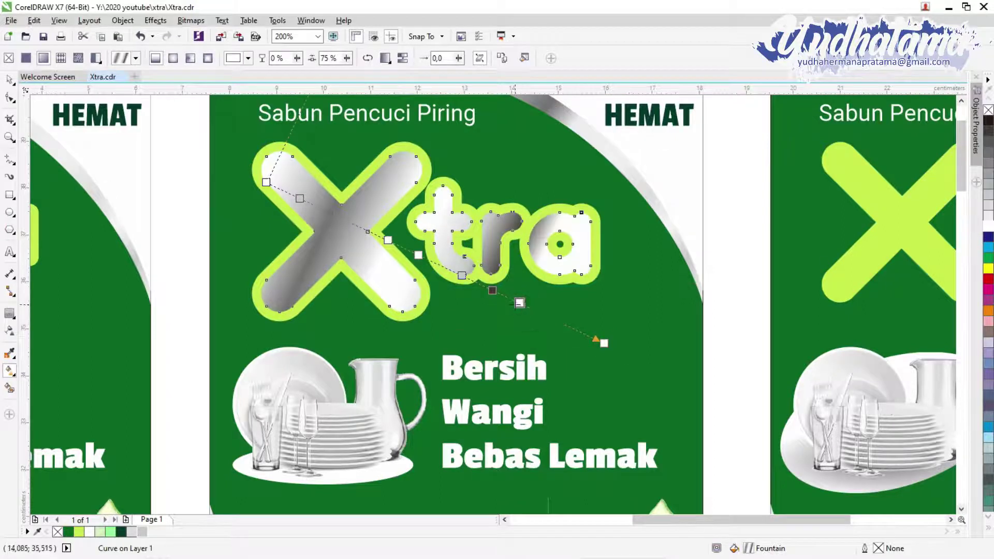
scroll(518, 300, "down", 2)
scroll(439, 300, "up", 2)
left_click_drag(422, 281, 450, 294)
left_click_drag(395, 269, 412, 276)
left_click_drag(365, 253, 375, 258)
mouse_move(169, 161)
left_mouse_down()
mouse_move(150, 139)
mouse_move(177, 154)
left_mouse_up()
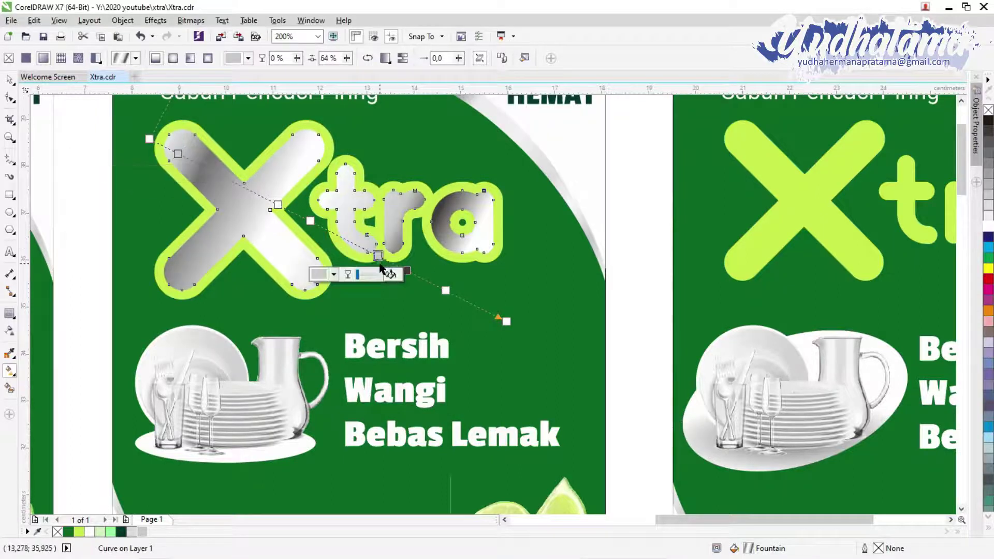
- Try a different direction and span for the grey fountain fill on the middle label's Xtra lettering
left_click_drag(243, 183, 399, 267)
mouse_move(167, 155)
left_mouse_down()
mouse_move(510, 217)
mouse_move(142, 289)
mouse_move(437, 178)
mouse_move(266, 289)
mouse_move(477, 285)
mouse_move(179, 154)
mouse_move(473, 333)
mouse_move(355, 295)
mouse_move(333, 300)
mouse_move(501, 284)
mouse_move(493, 288)
mouse_move(488, 275)
left_mouse_up()
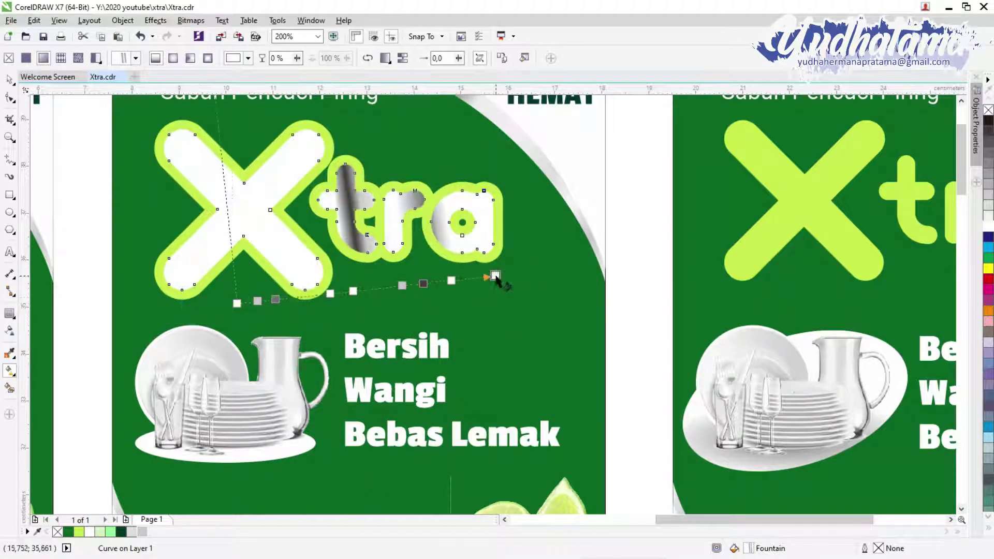
scroll(494, 279, "down", 2)
scroll(532, 310, "up", 1)
left_click_drag(320, 308, 328, 308)
key("space")
left_click(128, 113)
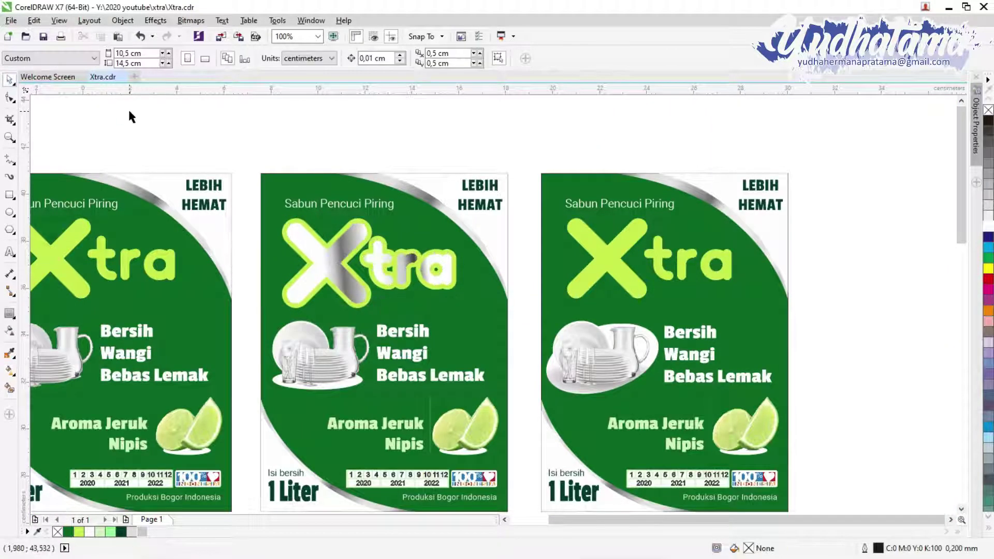
- Undo the grey fountain fill edits on the middle label's Xtra lettering
key("ctrl+z")
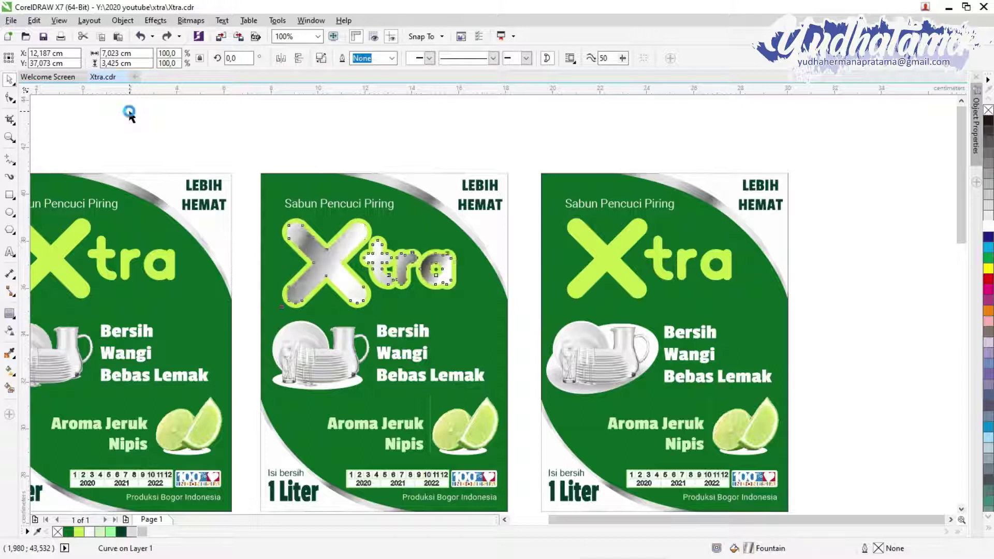
key("ctrl+z")
left_click(335, 127)
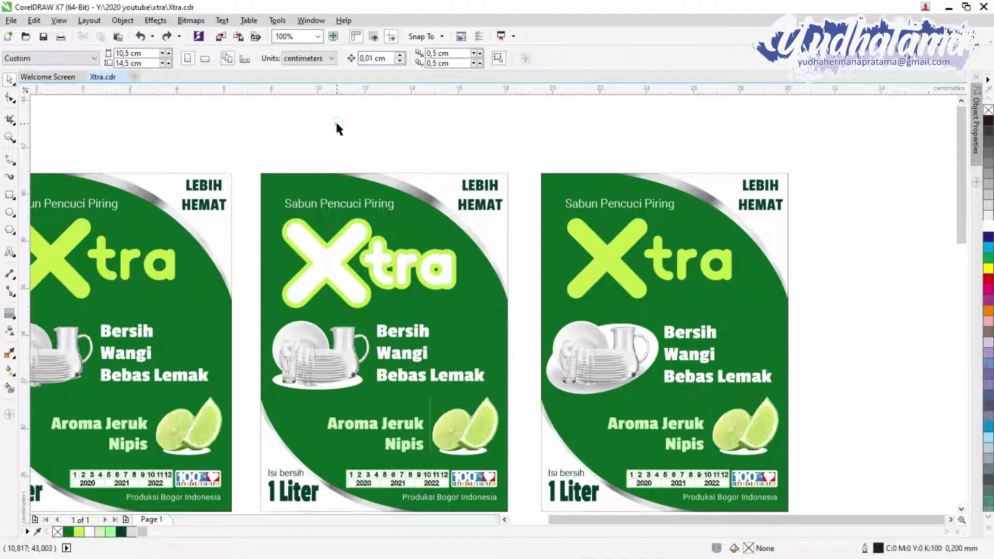
scroll(338, 129, "down", 5)
scroll(375, 297, "up", 5)
- Try dark green lettering with a white contour on the middle label's Xtra logo
left_click(368, 266)
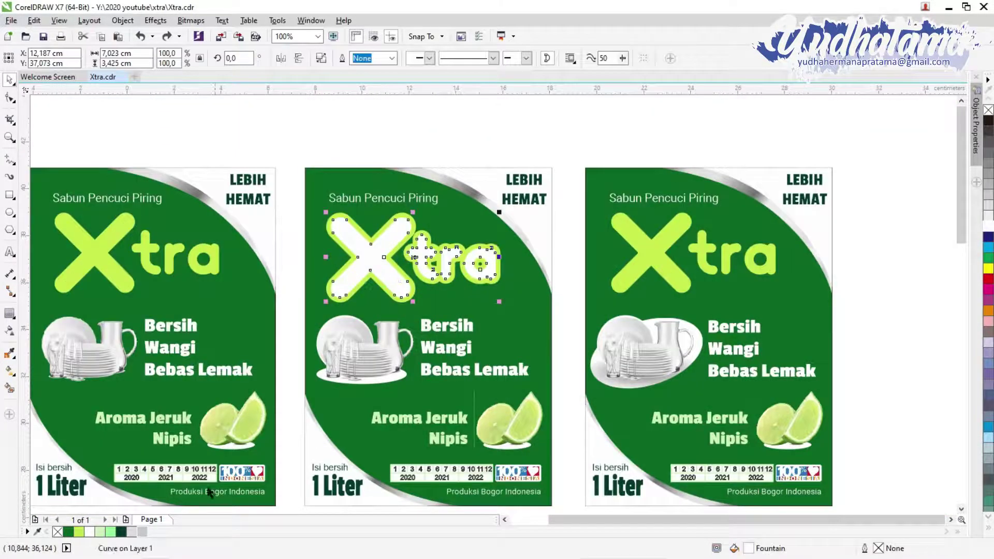
left_click(89, 532)
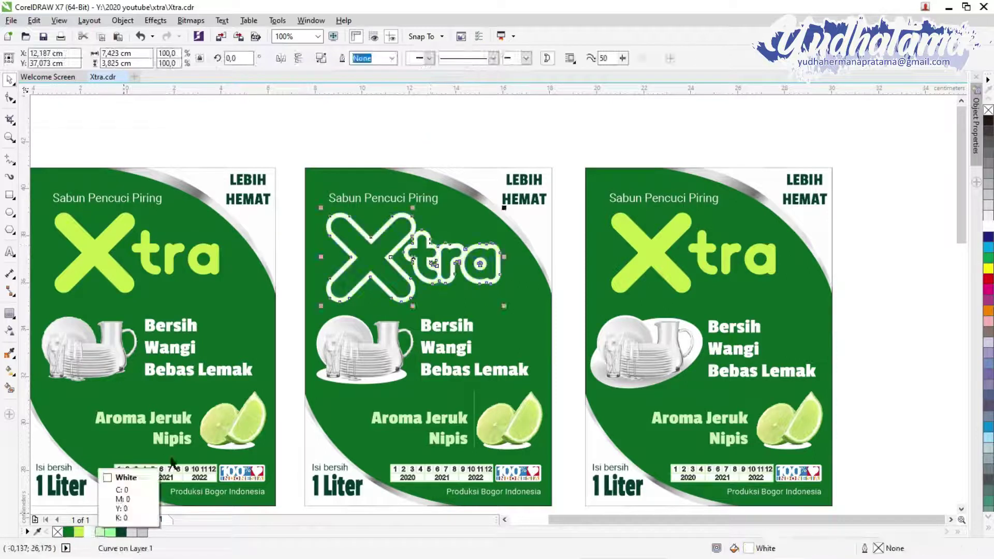
left_click(418, 122)
- Try a pale green fill on the middle logo's contour and switch it back to lime green
left_click(452, 284)
left_click(103, 534)
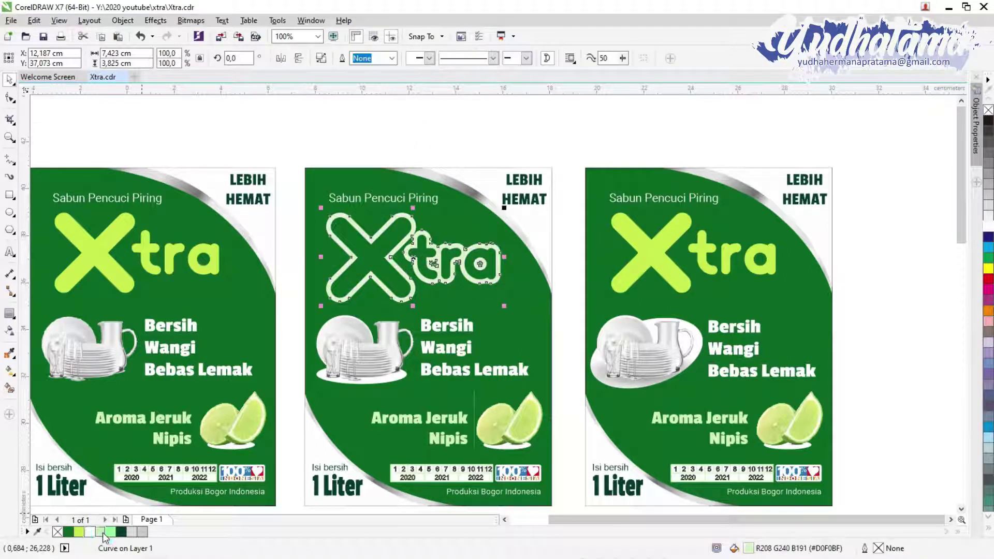
left_click(79, 532)
left_click(435, 131)
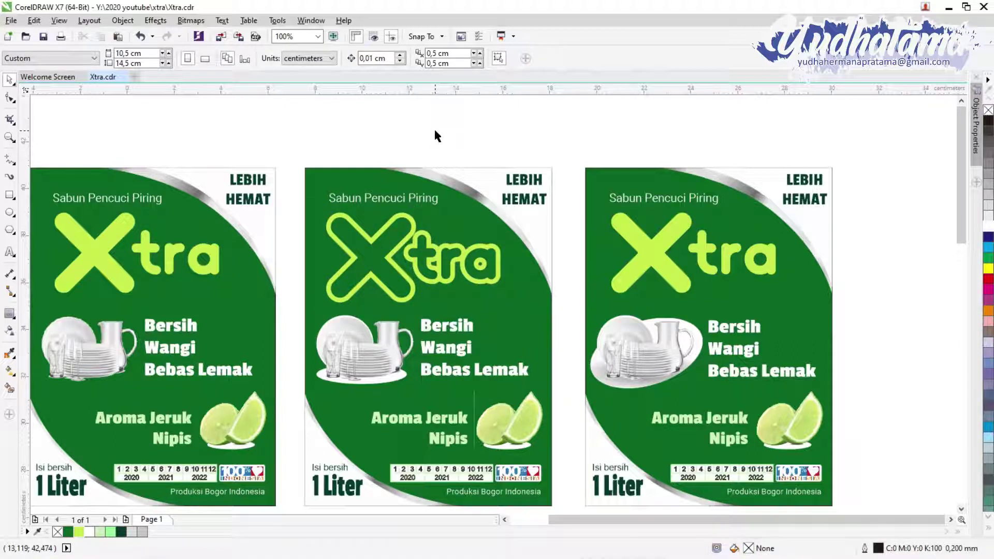
- Fill the middle label's Xtra lettering with white
left_click(372, 255)
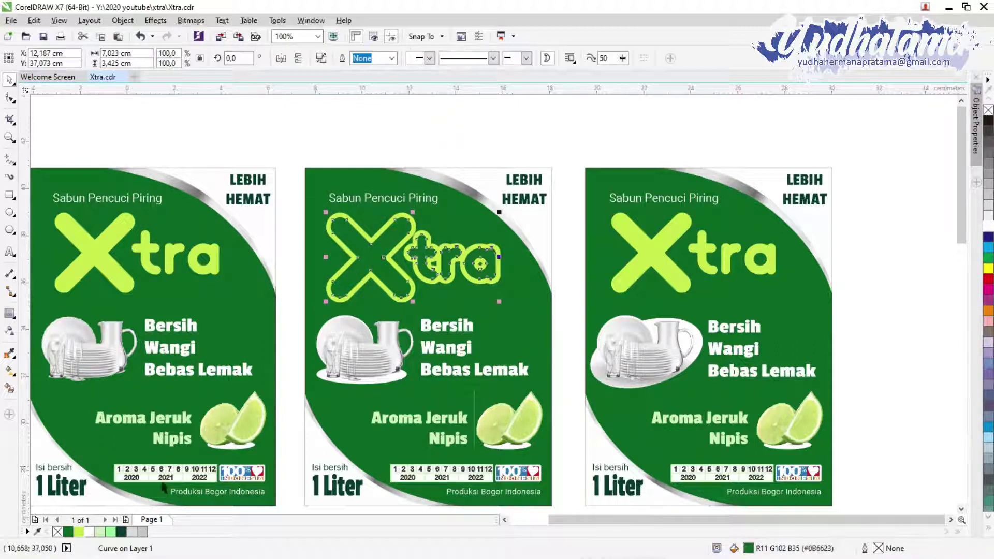
left_click(89, 532)
key("Escape")
- Give the middle label's white Xtra lettering a green outline 1.0 mm wide
left_click(438, 291)
left_click(392, 58)
left_click(366, 108)
left_click(392, 58)
left_click(374, 136)
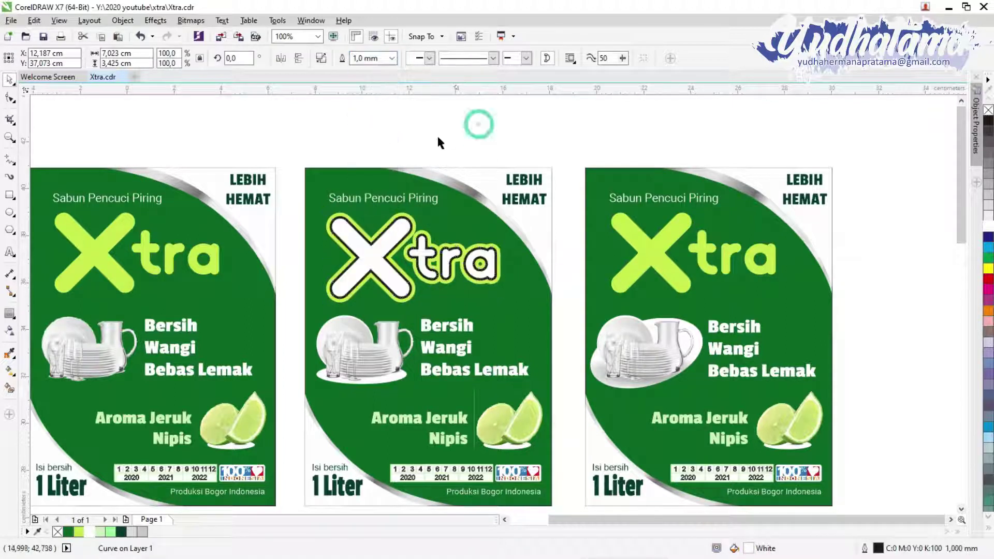
scroll(437, 133, "down", 2)
scroll(436, 134, "up", 2)
left_click(288, 127)
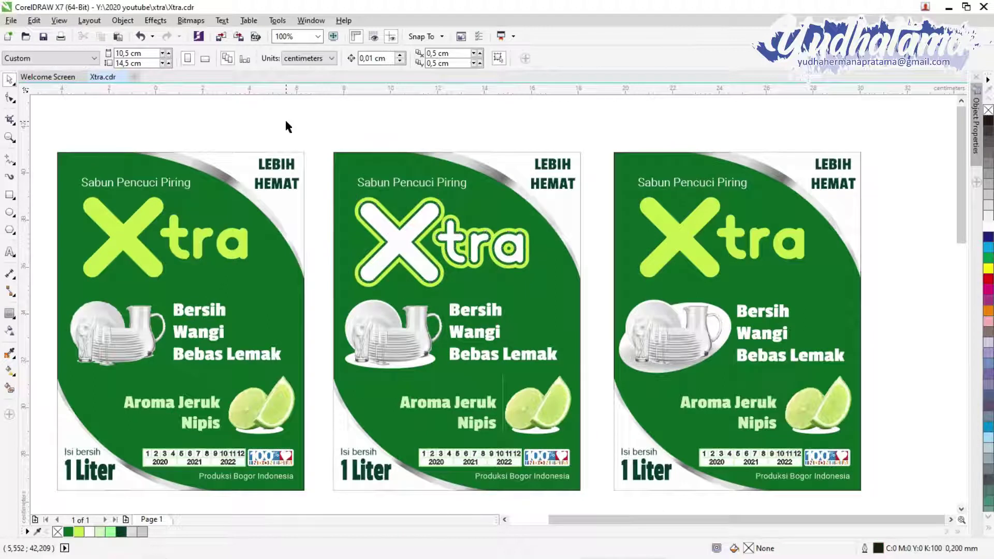
- Recolour the first label's Xtra logo white
left_click(241, 243)
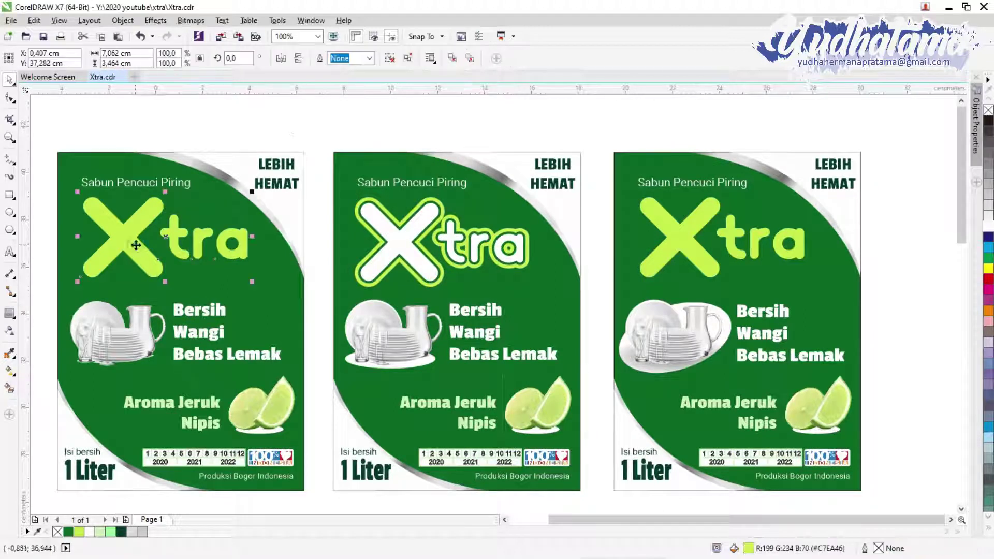
left_click(90, 532)
left_click(253, 127)
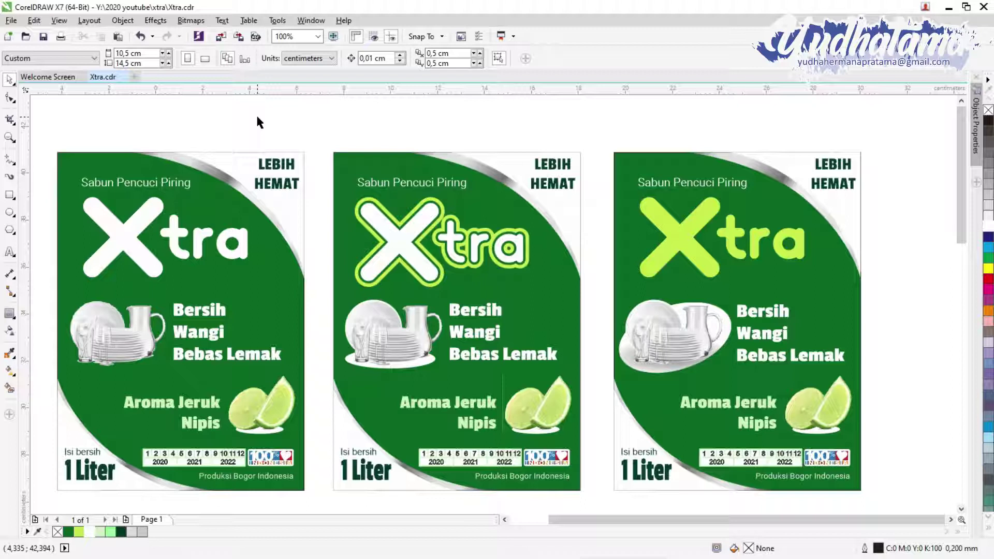
- Recolour the third label's Xtra logo yellow
scroll(466, 311, "down", 1)
scroll(466, 310, "left", 1)
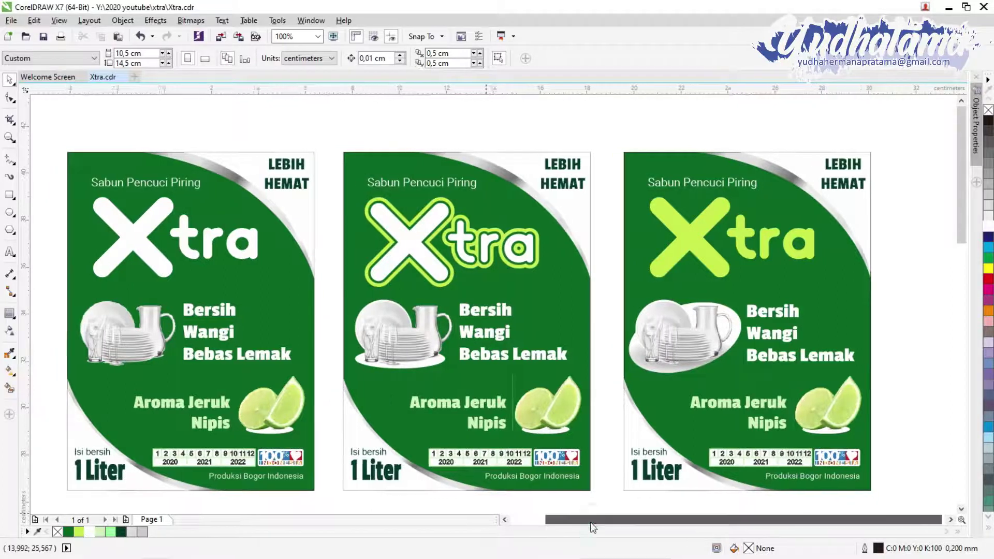
left_click(729, 252)
left_click(988, 268)
left_click(922, 266)
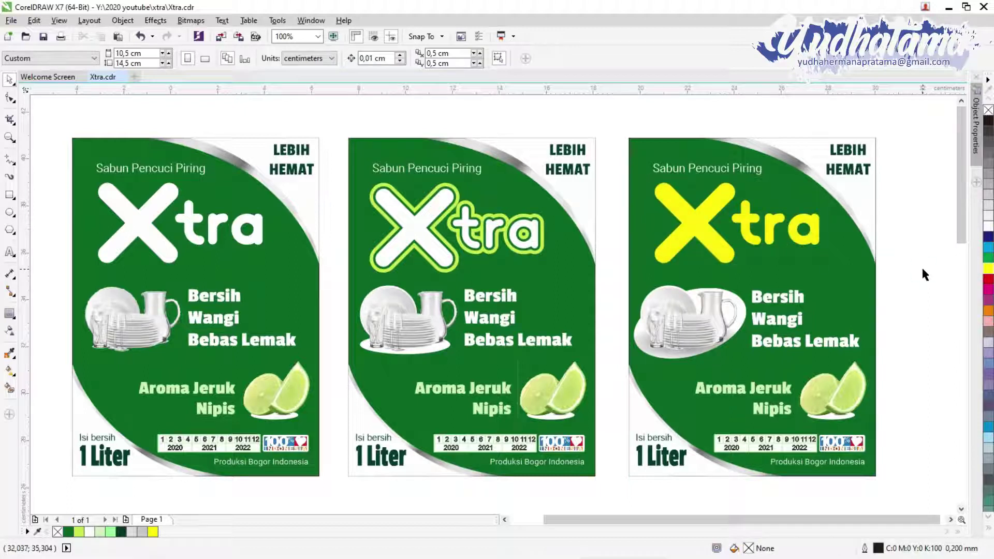
- Try a 1.0 mm white outline on the third label's yellow Xtra logo and undo its colour
left_click(757, 253)
left_click(370, 58)
left_click(347, 145)
right_click(89, 532)
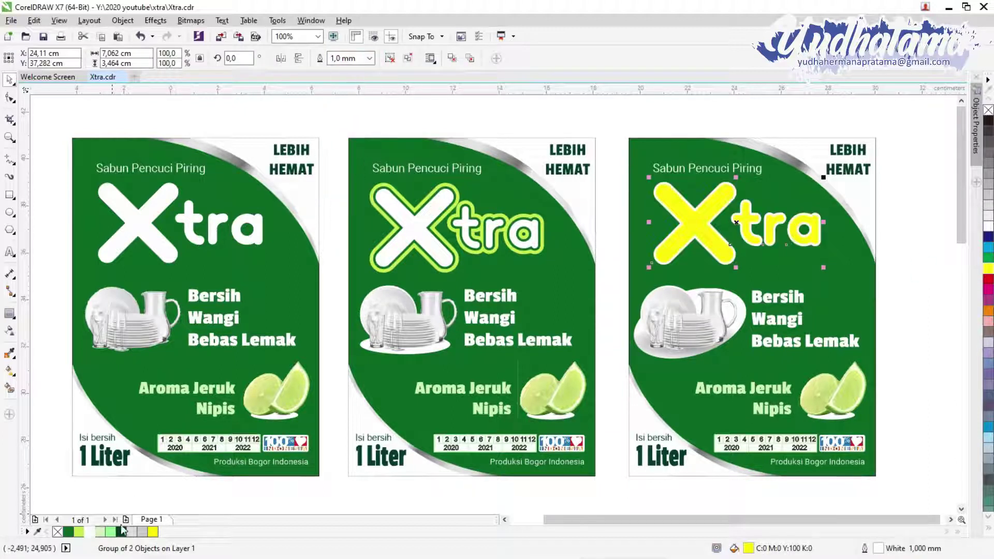
left_click(909, 282)
key("ctrl+z")
- Try another outline width on the third label's yellow Xtra logo
left_click(711, 251)
left_click(908, 299)
left_click(720, 252)
left_click(369, 58)
left_click(356, 160)
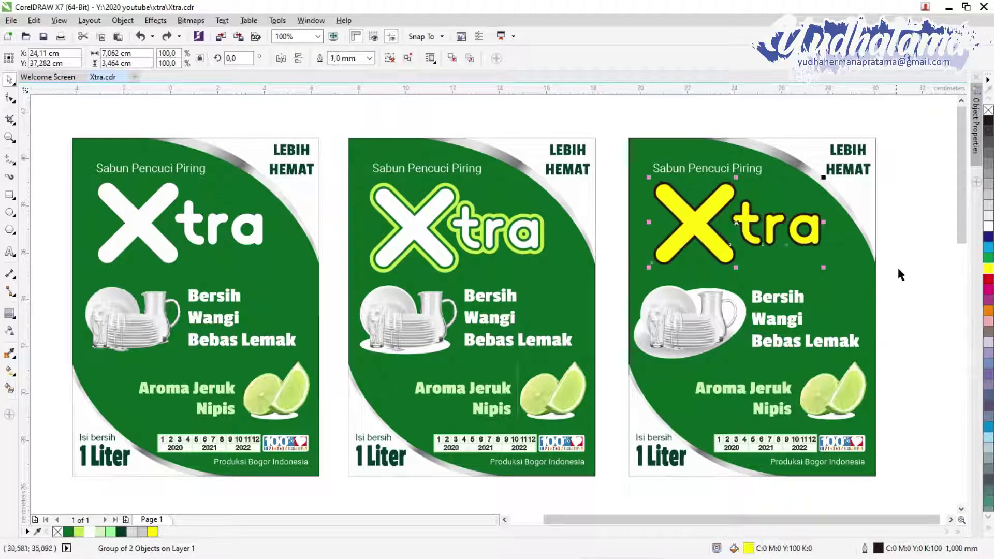
- Remove the outline from the third label's yellow Xtra logo and lower the logo slightly
left_click(907, 264)
left_click(715, 247)
key("ctrl+shift+z")
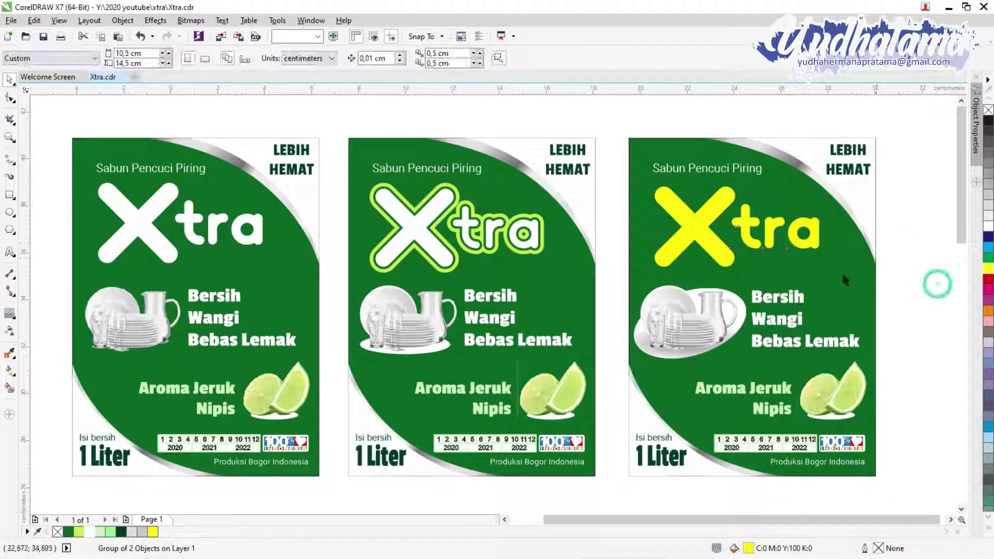
- Add a white outside contour with one step and a 0.15 cm offset around the third label's yellow Xtra logo
left_click(10, 313)
left_click_drag(673, 228, 653, 225)
left_click(563, 58)
left_click(585, 88)
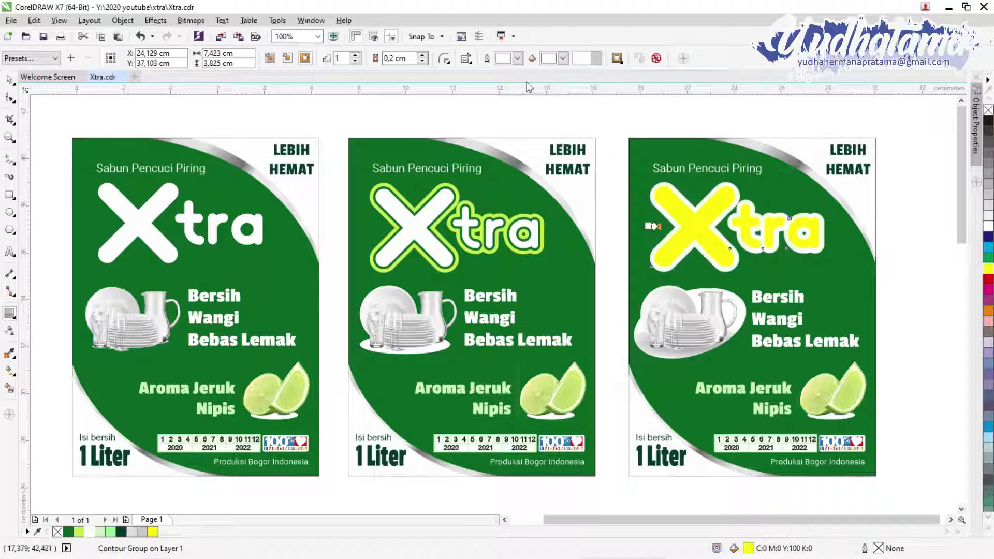
type("5")
key("Return")
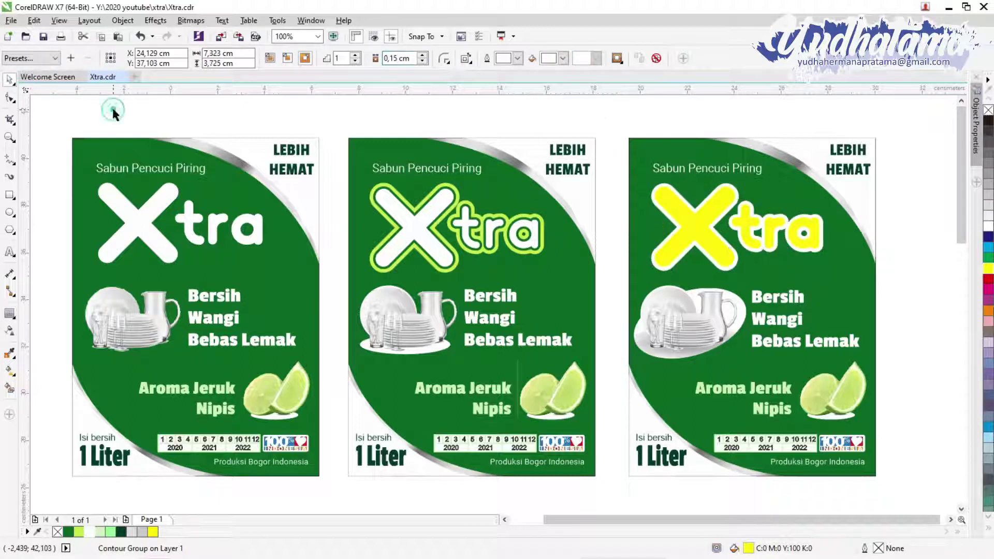
left_click(114, 112)
- Apply a horizontal yellow-to-light-green fountain fill to the X and the letters of the third label's Xtra logo
left_click(694, 227)
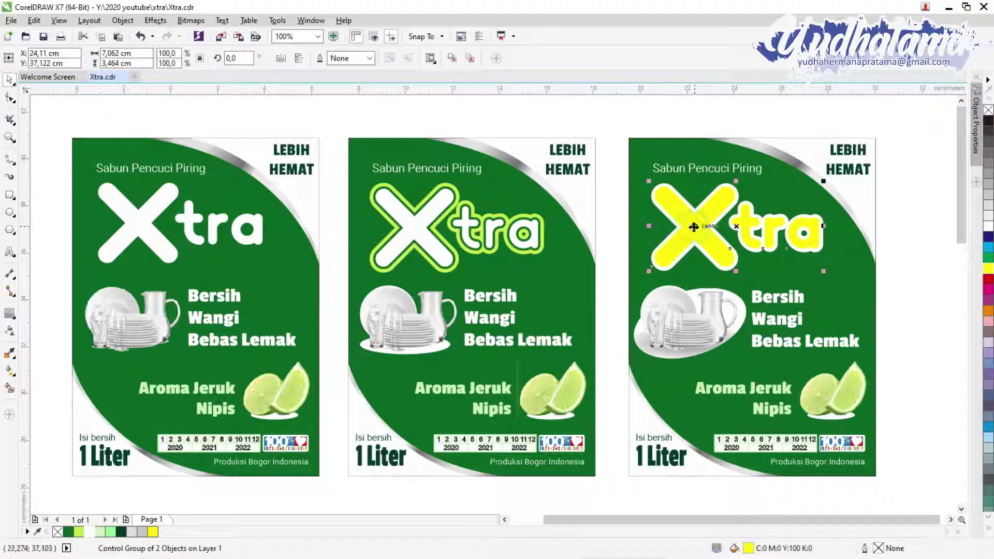
left_click(8, 372)
left_click_drag(654, 226, 820, 226)
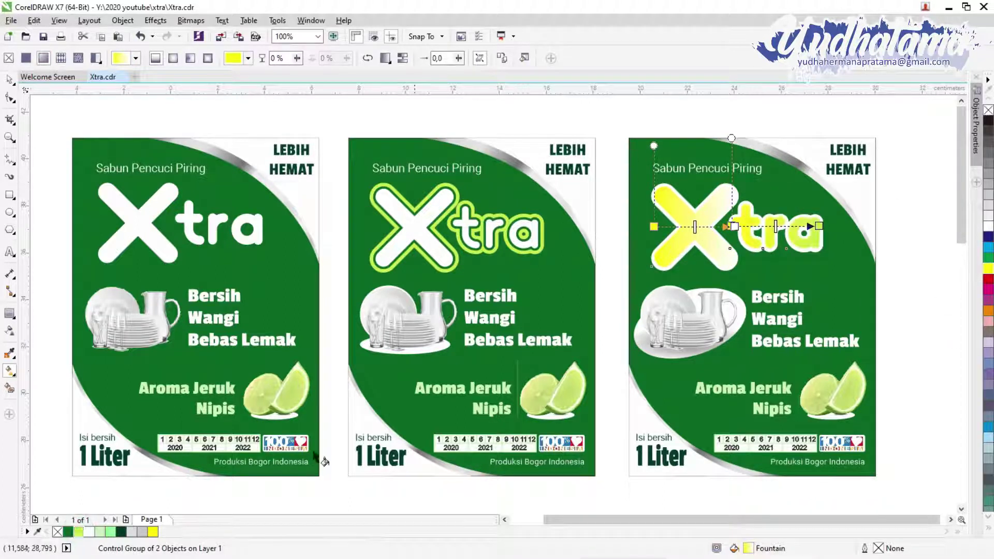
scroll(740, 210, "up", 3)
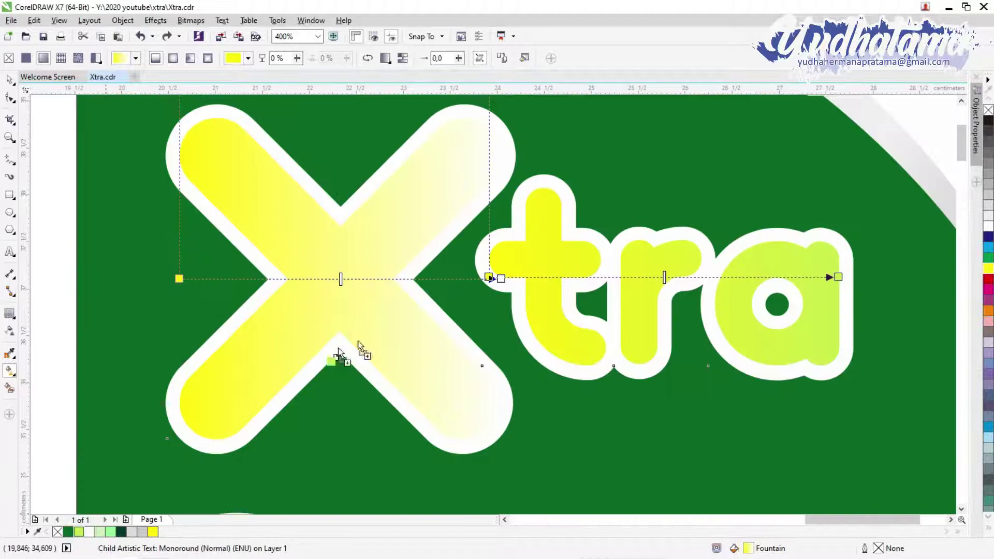
left_click_drag(339, 354, 338, 354)
scroll(350, 268, "down", 3)
scroll(349, 268, "up", 2)
key("Escape")
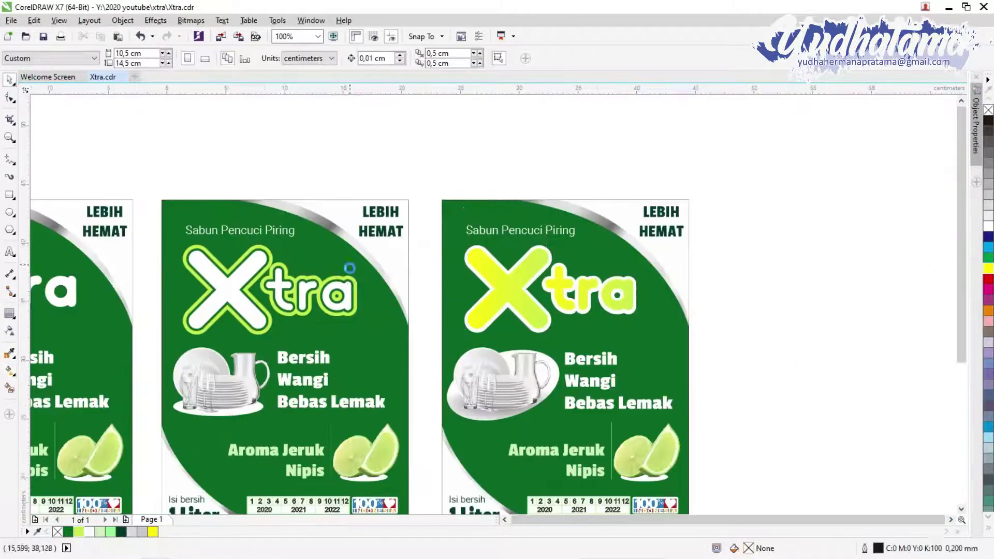
- Separate the third label's logo from its white contour and join the X and tra lettering into one curve
right_click(633, 247)
left_click(857, 271)
scroll(768, 270, "up", 3)
right_click(768, 270)
key("Escape")
scroll(719, 275, "down", 5)
right_click(651, 250)
left_click(673, 316)
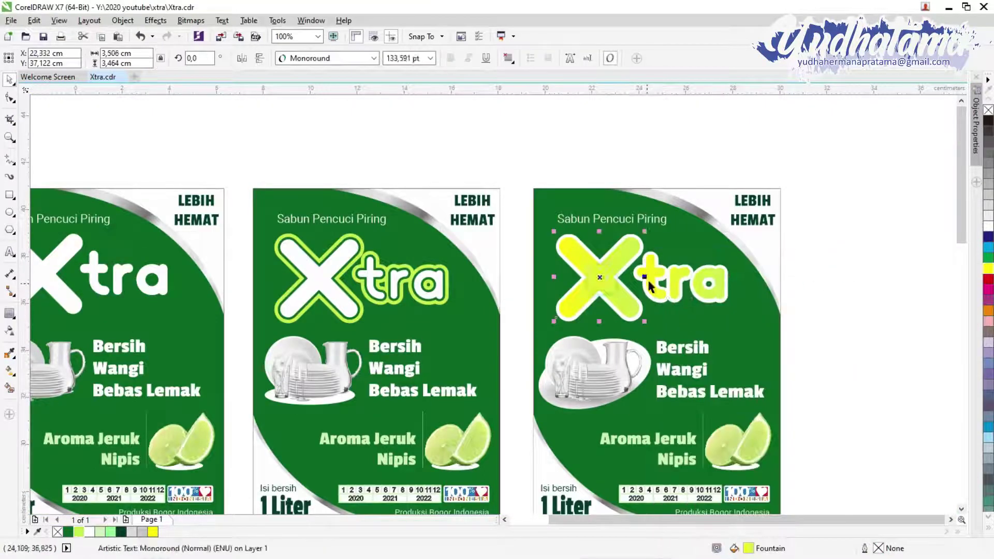
right_click(649, 269)
left_click(673, 308)
- Fill the joined logo on the third label with a horizontal gradient alternating between yellow and light green
left_click(9, 373)
left_click_drag(637, 276, 547, 286)
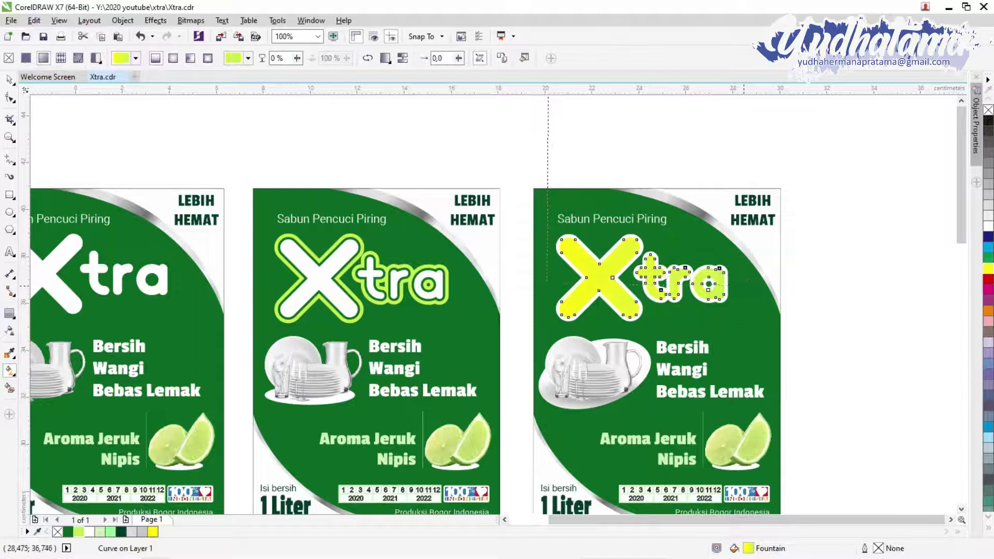
scroll(715, 282, "up", 1)
left_click_drag(305, 316, 379, 317)
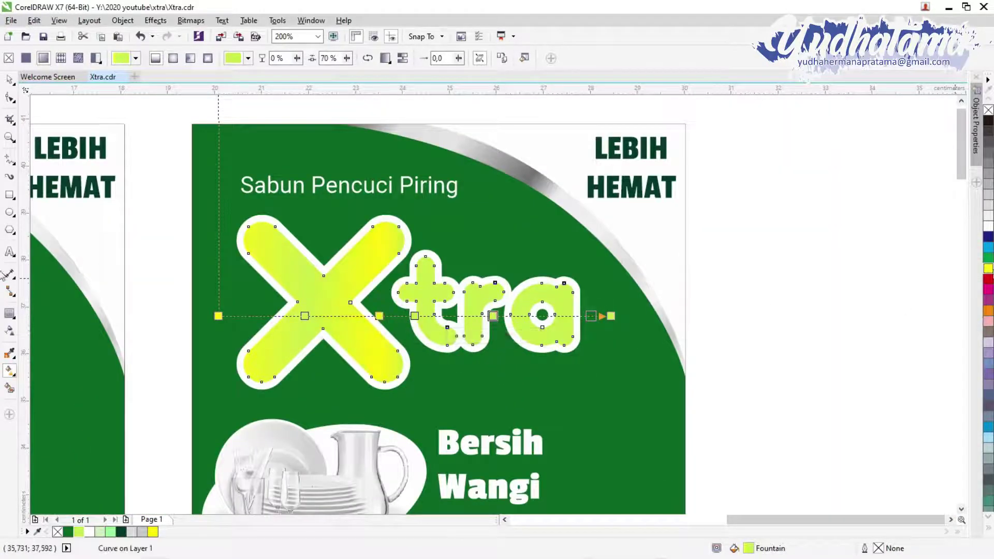
- Set the outline width of the third label's gradient Xtra logo to 1.0 mm
key("space")
left_click(156, 168)
scroll(594, 317, "down", 2)
left_click(413, 348)
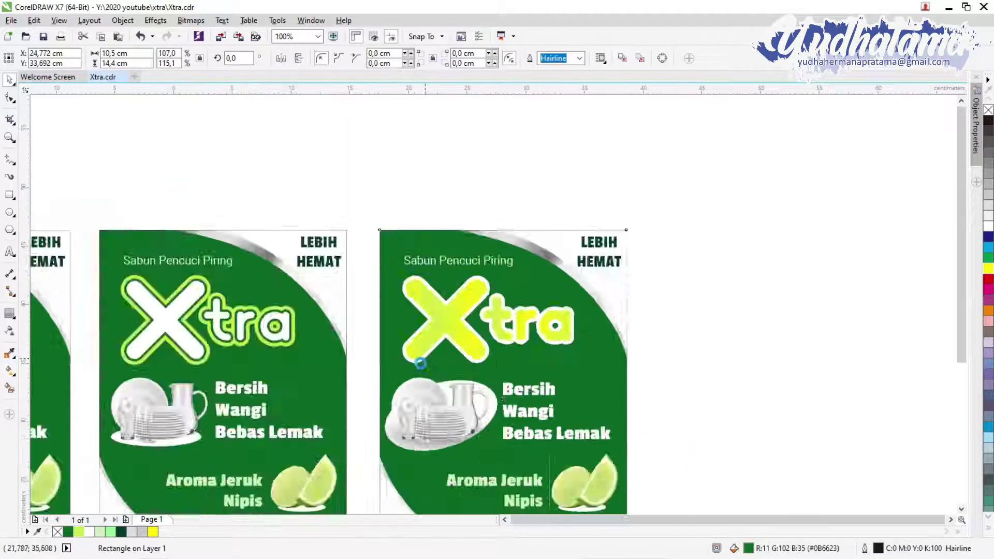
scroll(566, 444, "left", 3)
scroll(567, 444, "left", 2)
left_click(688, 274)
left_click(392, 58)
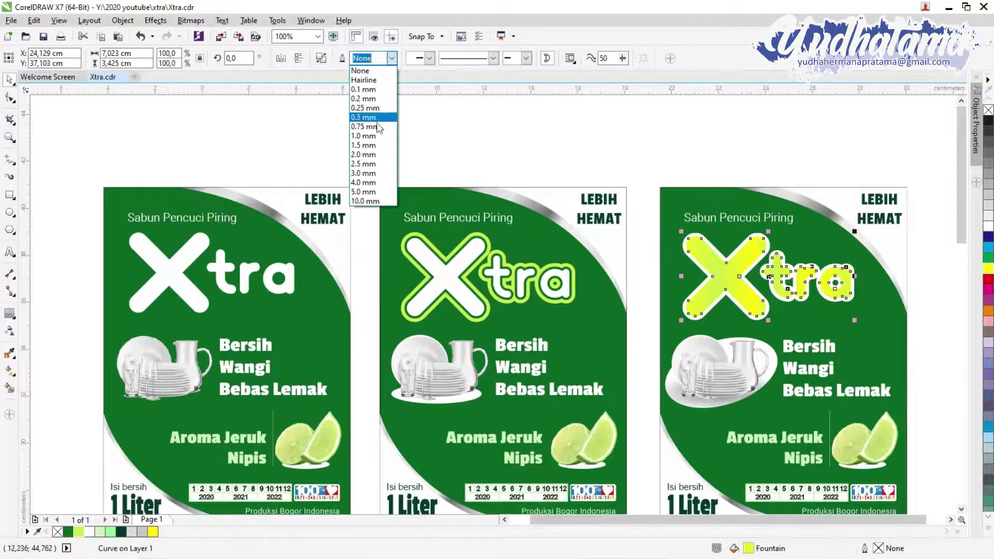
left_click(383, 138)
left_click(383, 139)
scroll(497, 311, "down", 1)
left_click(732, 271)
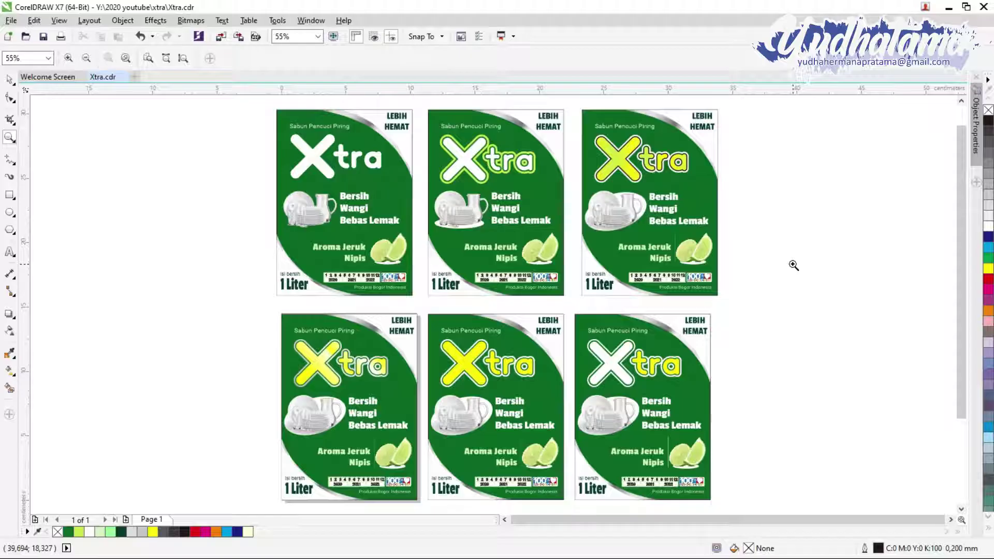
- Create a new document and paste into it a copy of the first label from the lower row of Xtra.cdr
left_click(17, 79)
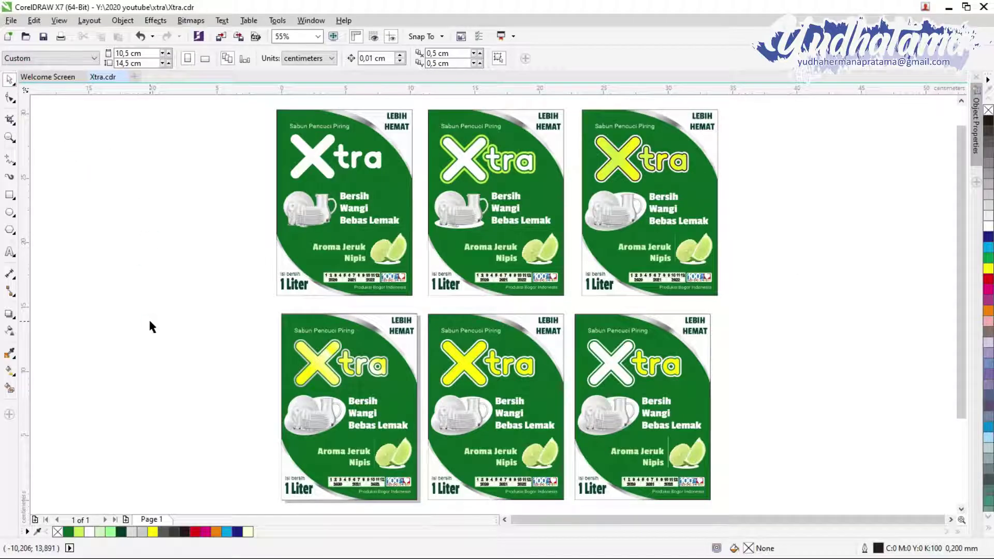
left_click_drag(573, 521, 949, 522)
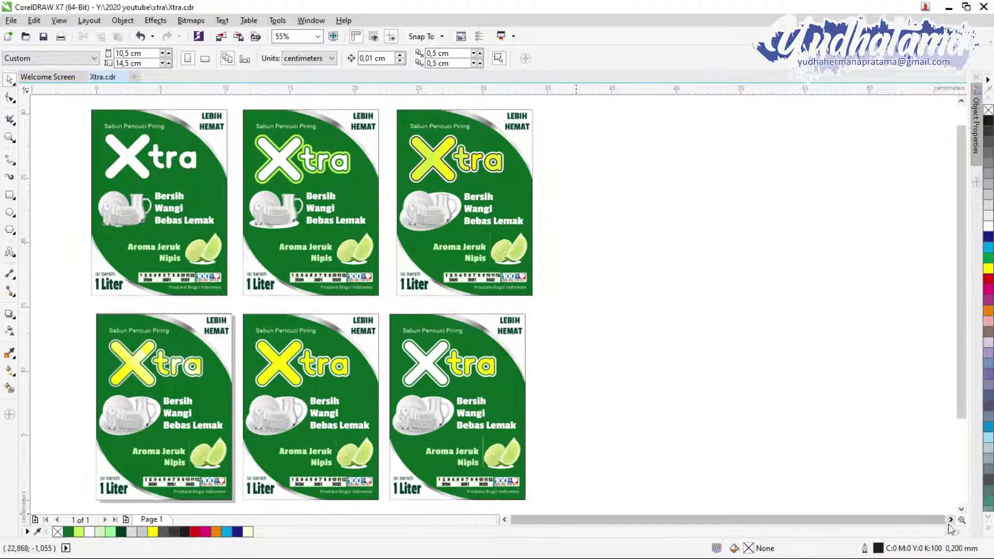
left_click(11, 20)
left_click(26, 34)
key("Return")
left_click(102, 76)
key("ctrl+c")
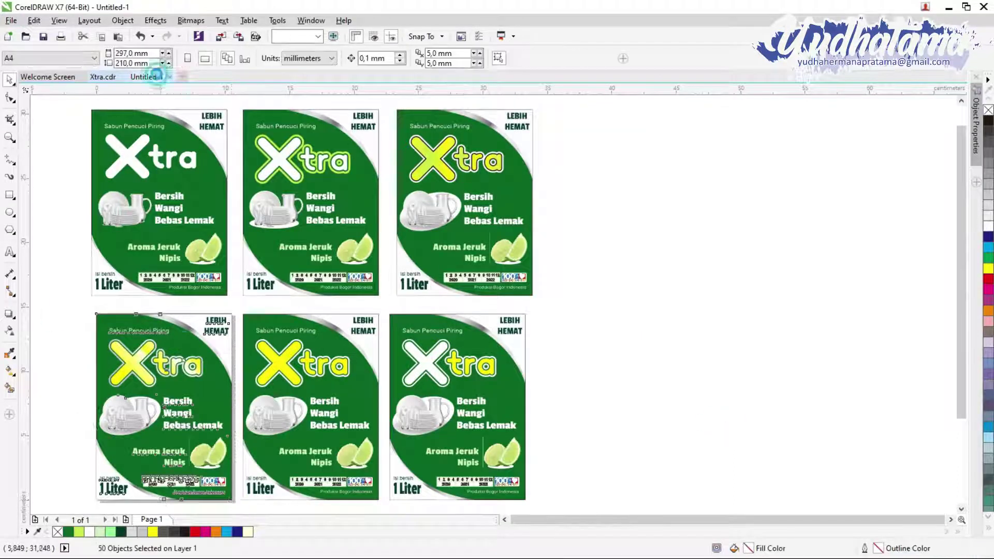
left_click(146, 77)
key("ctrl+v")
left_click(583, 285)
- Import the WhatsApp bottle photo from the xtra folder and place it beside the label
key("ctrl+i")
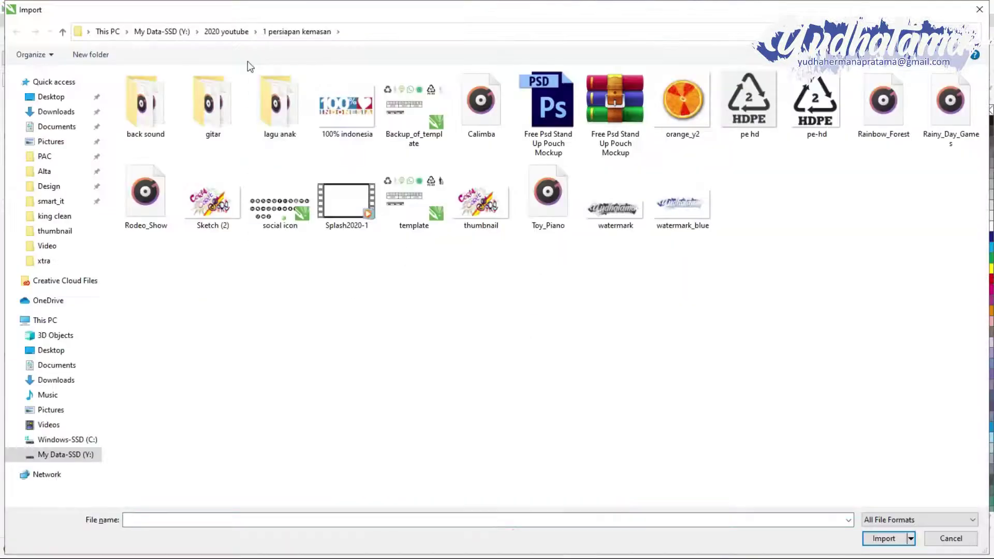
left_click(45, 259)
left_click(943, 100)
left_click(881, 539)
left_click_drag(713, 456, 746, 469)
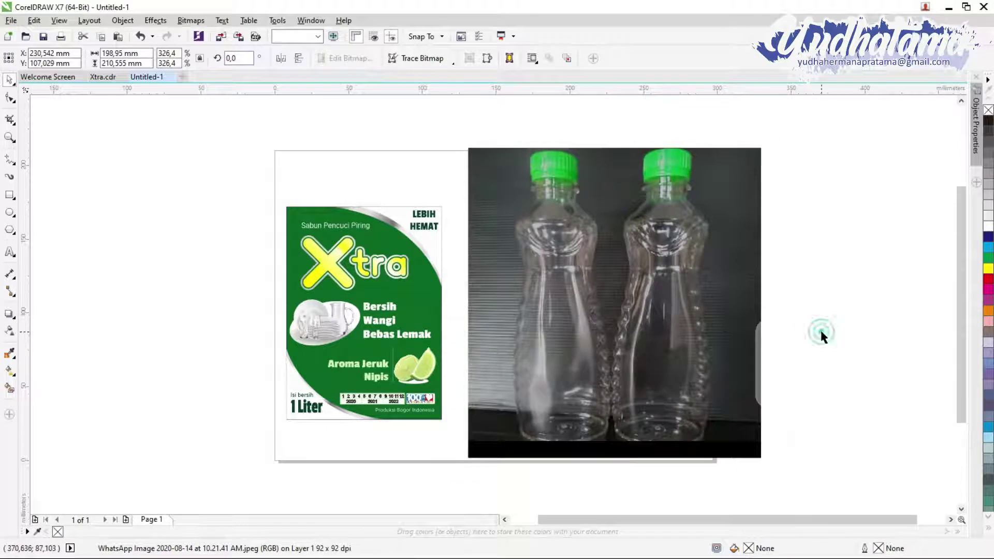
left_click(822, 334)
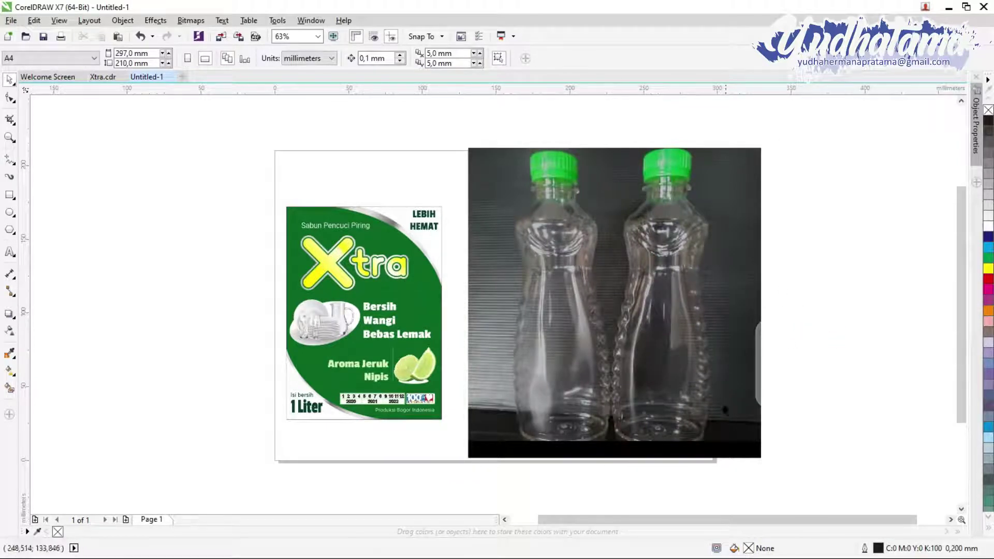
- Draw an ellipse about 125 mm wide and 209 mm tall whose curve follows one side of the second bottle
left_click(9, 212)
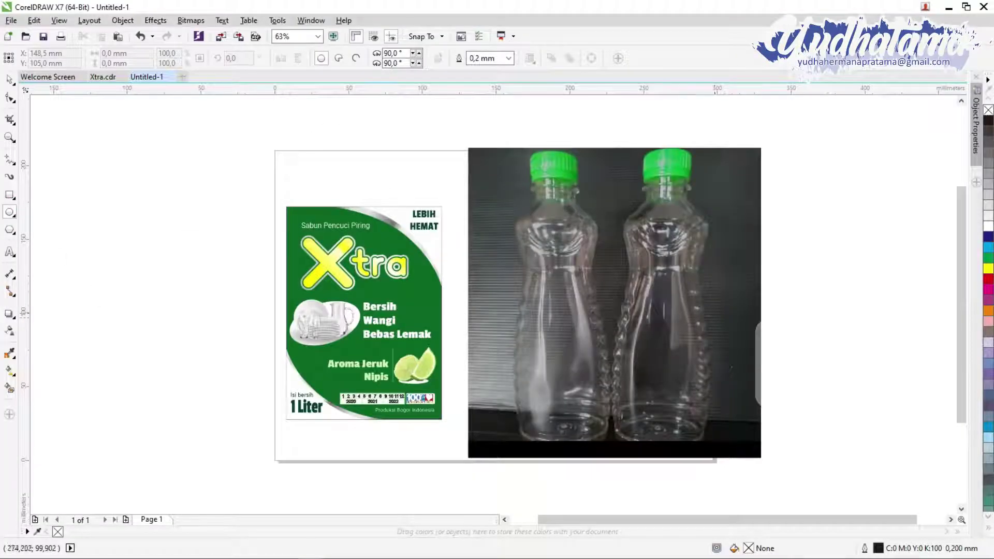
left_click_drag(829, 223, 611, 470)
key("space")
left_click_drag(779, 347, 788, 371)
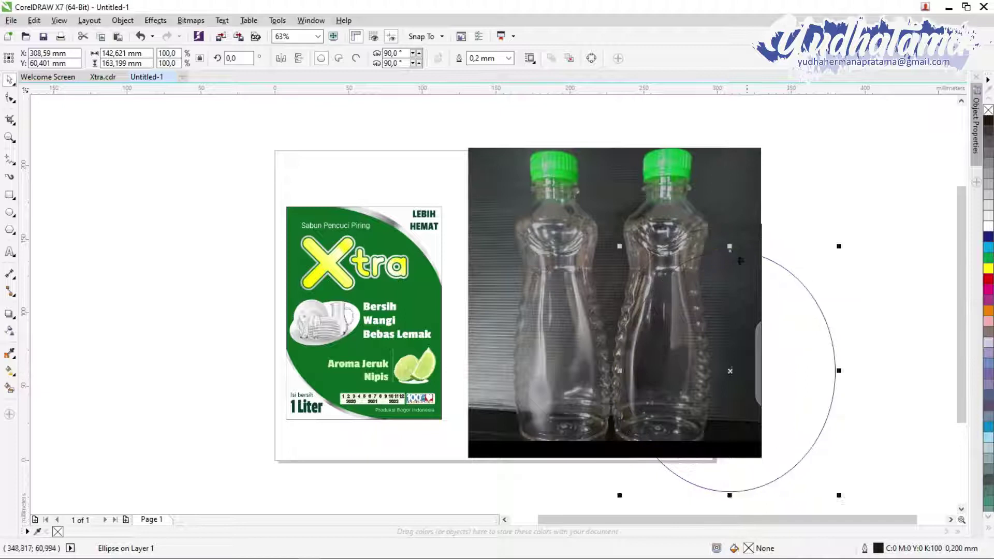
mouse_move(730, 496)
left_mouse_down()
mouse_move(735, 467)
mouse_move(730, 477)
left_mouse_up()
scroll(730, 476, "down", 1)
left_click_drag(813, 314, 809, 315)
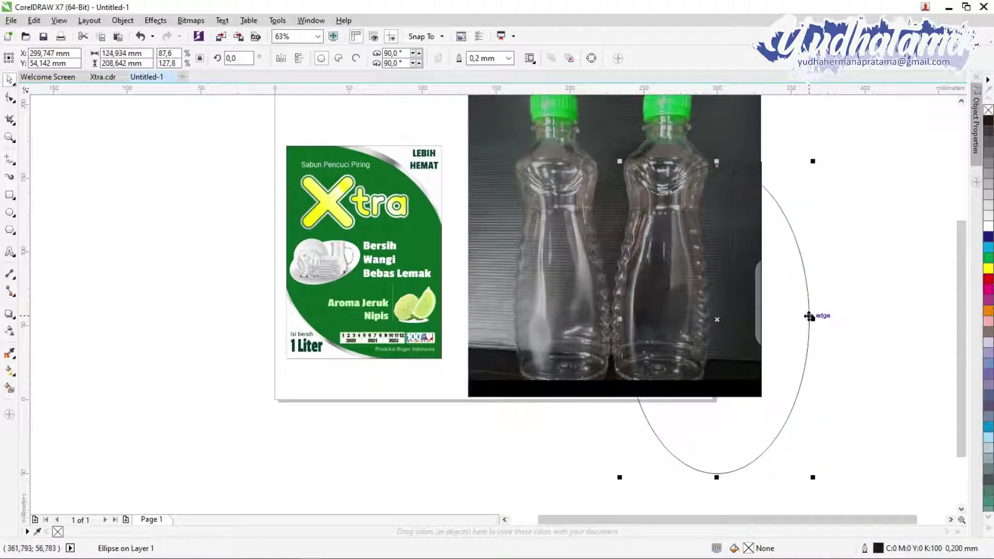
- Add an overlapping copy of the ellipse for the bottle's other side and a third, about 149 mm tall, between them
left_click_drag(709, 312, 665, 307)
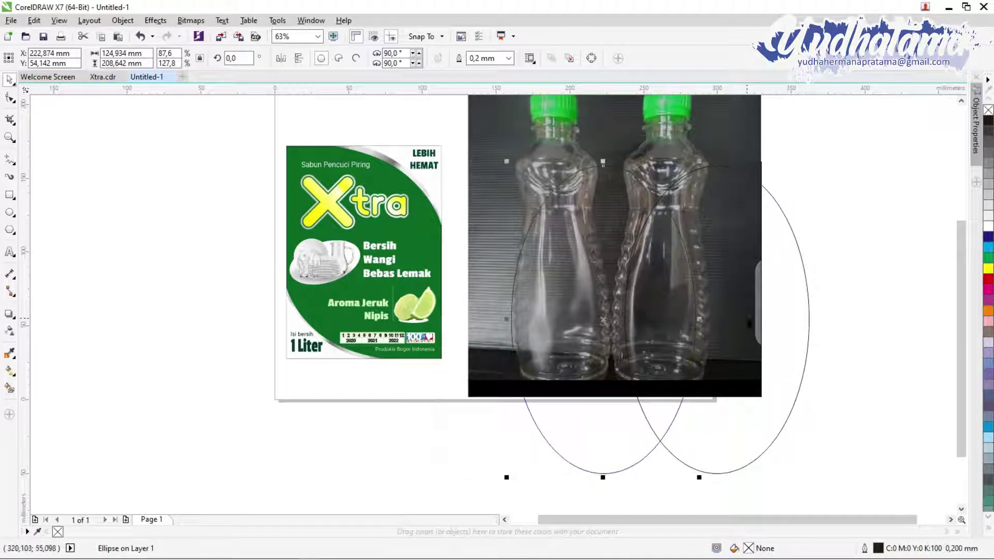
left_click_drag(717, 161, 717, 270)
left_click_drag(654, 274, 675, 211)
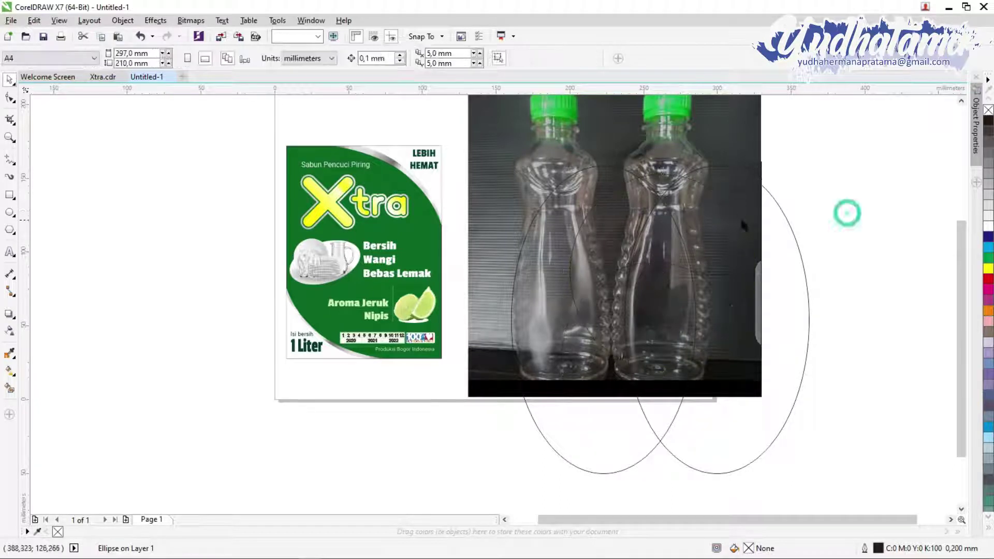
left_click_drag(662, 373, 663, 530)
left_click_drag(960, 386, 964, 420)
left_click_drag(661, 474, 662, 391)
left_click_drag(959, 329, 959, 304)
- Try a smart fill of the area enclosed by the ellipses on the second bottle and undo it
left_click(10, 388)
left_click(661, 290)
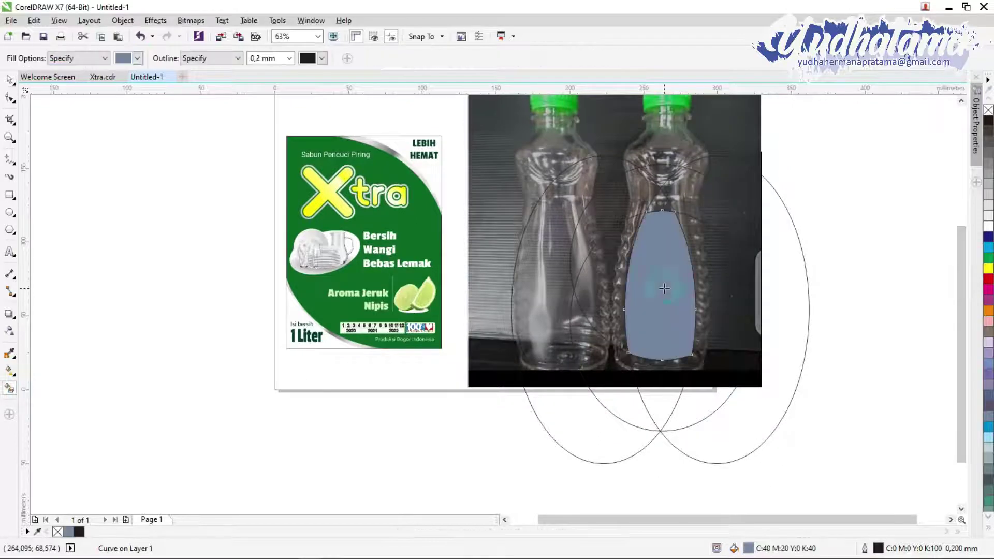
scroll(684, 244, "up", 3)
scroll(692, 272, "down", 5)
key("ctrl+z")
- Place a vertical guideline through the point where the two side ellipses cross on the second bottle
scroll(692, 272, "up", 4)
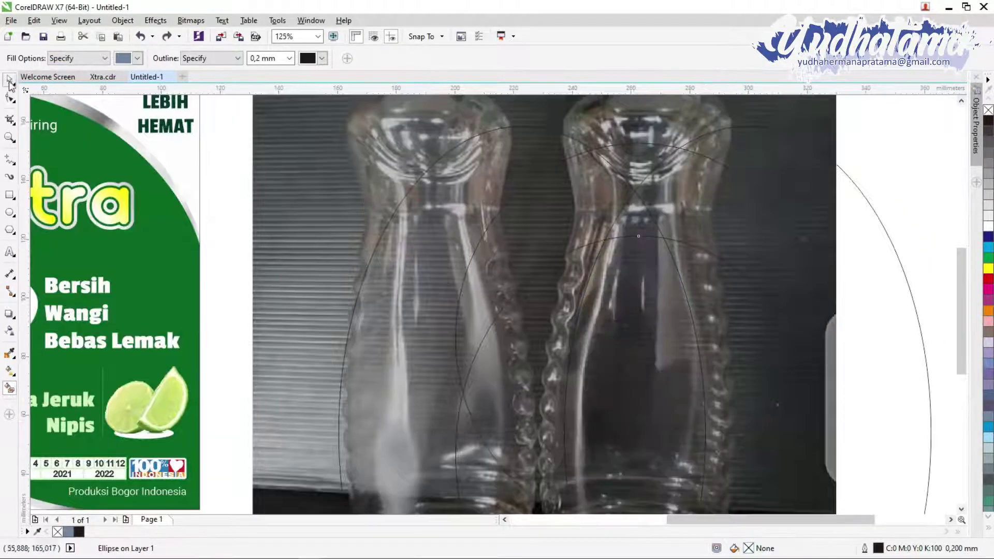
key("space")
left_click(634, 195)
scroll(638, 200, "up", 3)
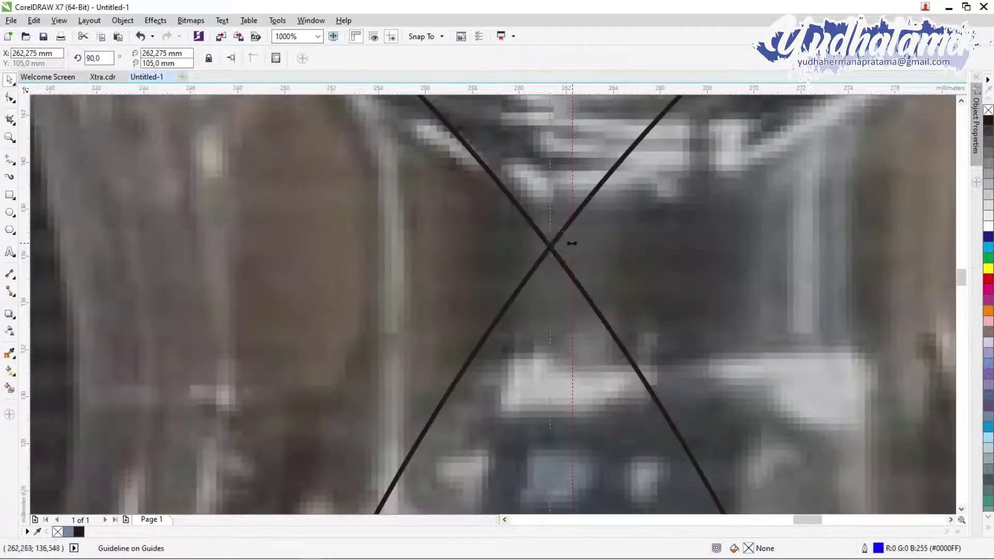
scroll(571, 244, "down", 2)
scroll(559, 204, "up", 2)
left_click(645, 144)
scroll(553, 225, "down", 1)
- Move the shorter middle ellipse so that its centre lies on the vertical guideline
left_click_drag(560, 236, 438, 303)
scroll(616, 306, "down", 2)
scroll(497, 297, "up", 4)
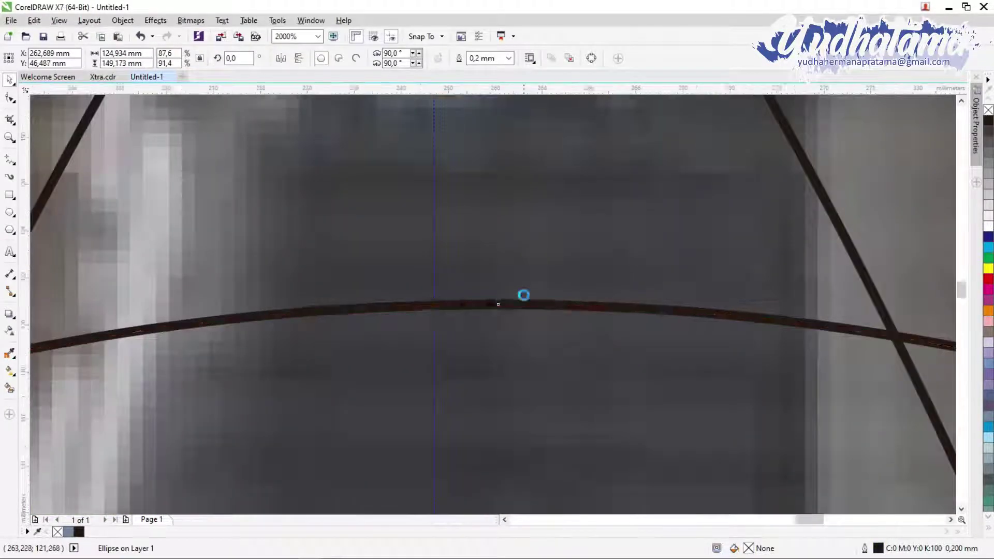
scroll(521, 295, "down", 3)
scroll(552, 300, "up", 3)
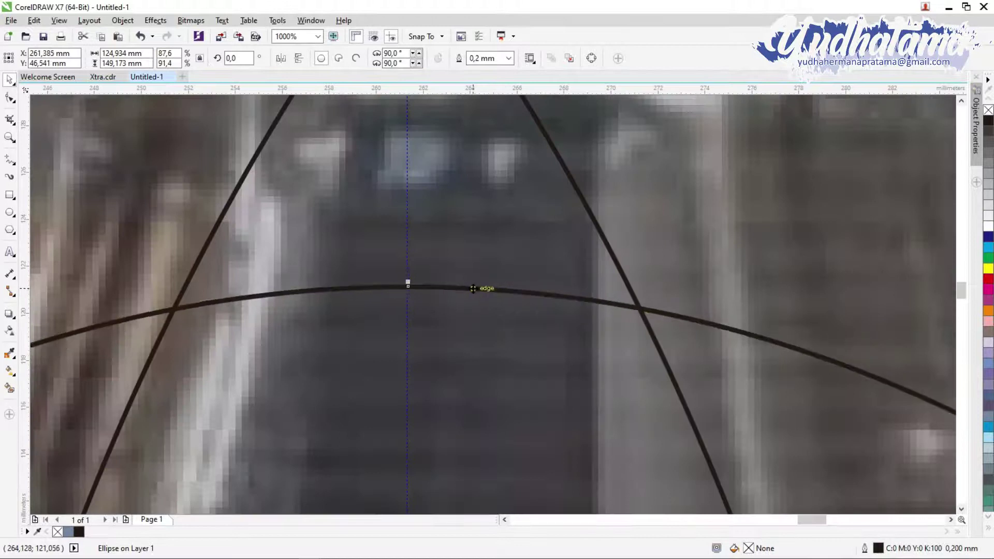
scroll(595, 306, "down", 6)
- Create a label shape on the second bottle by smart-filling the area enclosed by the three ellipses
left_click(10, 389)
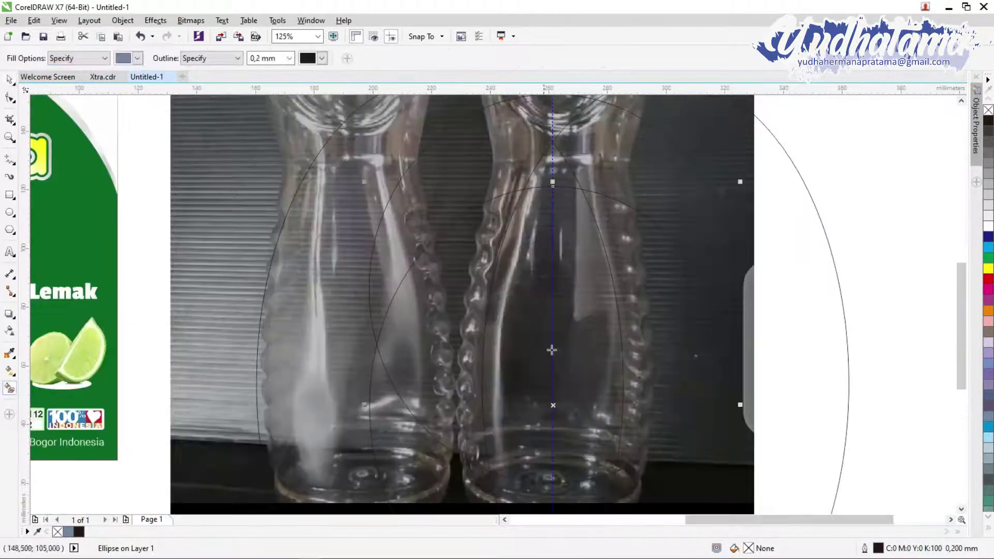
left_click(554, 332)
left_click(10, 79)
scroll(791, 286, "down", 2)
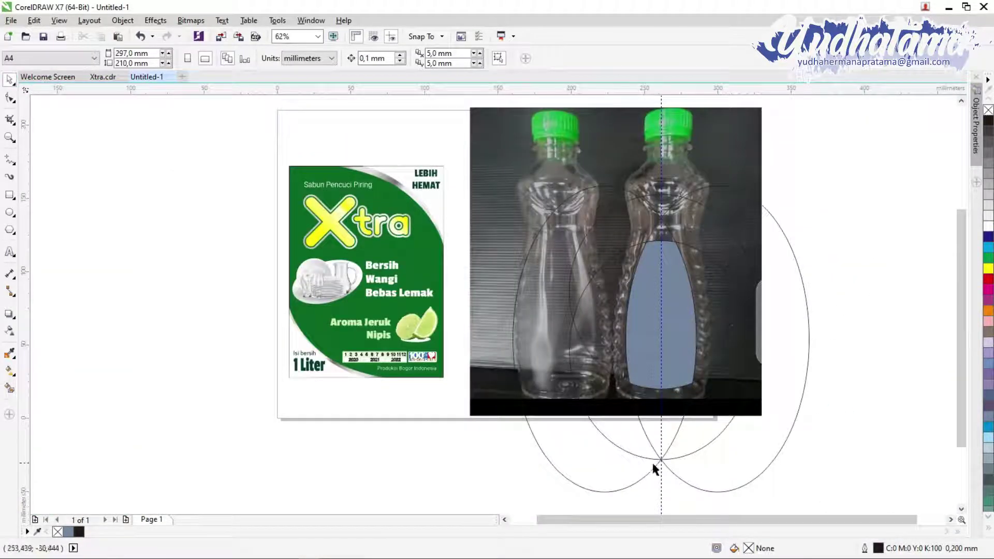
left_click(664, 461)
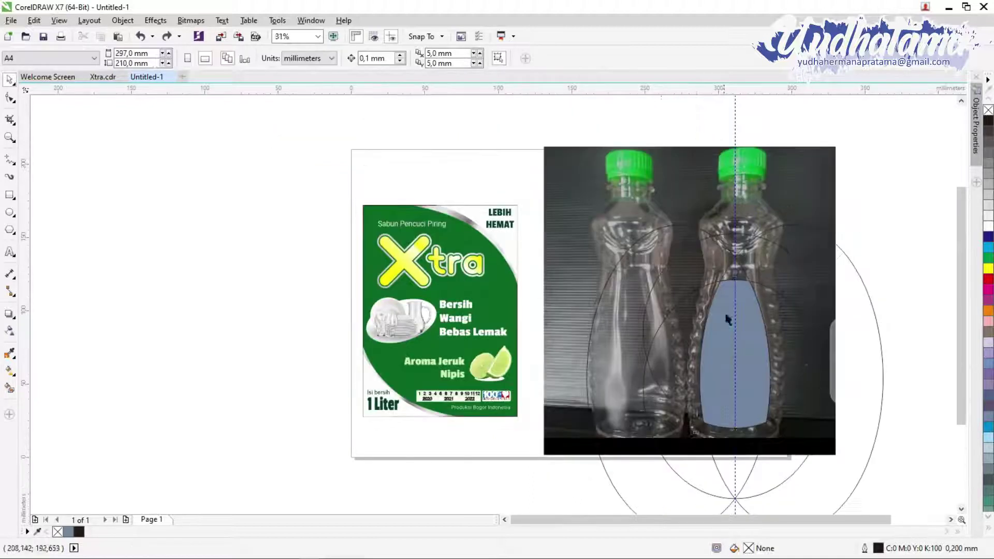
- Copy the bottle label shape to the empty area beside the page and enlarge it to about 77 by 161 mm
left_click(721, 311)
left_click_drag(720, 333, 251, 278)
left_click_drag(157, 234, 187, 328)
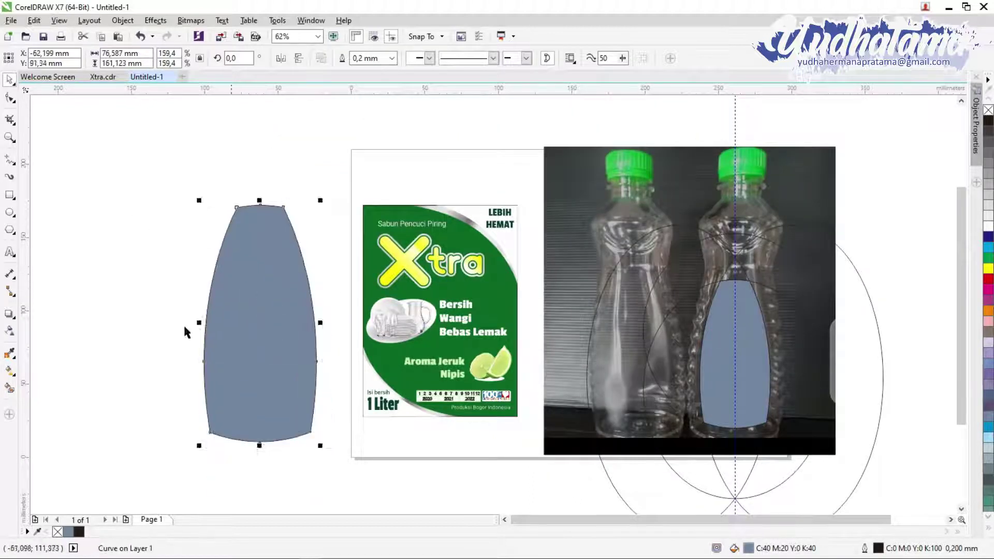
left_click(186, 329)
- Fill the enlarged label shape with the green sampled from the existing label's background
left_click_drag(558, 524, 763, 515)
scroll(58, 303, "up", 2)
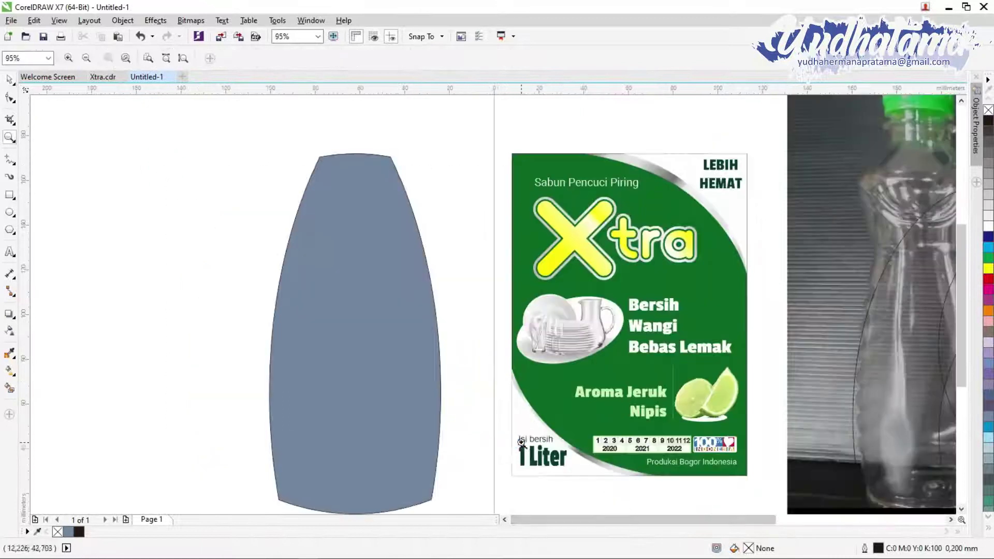
left_click(362, 325)
left_click(10, 355)
left_click(725, 306)
left_click(318, 295)
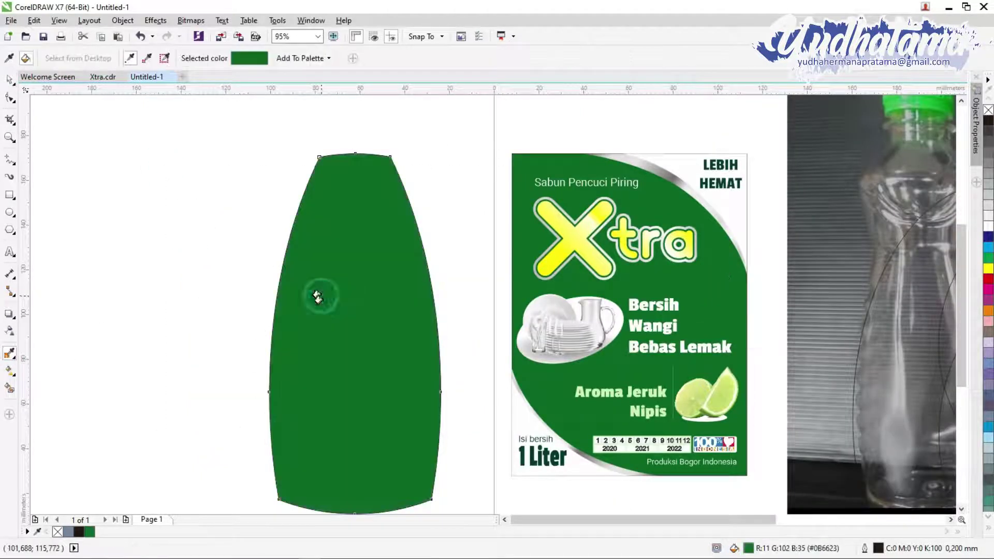
left_click(105, 181)
- Copy the Xtra logo and the Sabun Pencuci Piring tagline onto the green bottle shape and scale the logo to fit
left_click_drag(703, 288, 704, 287)
left_click_drag(697, 243, 457, 239)
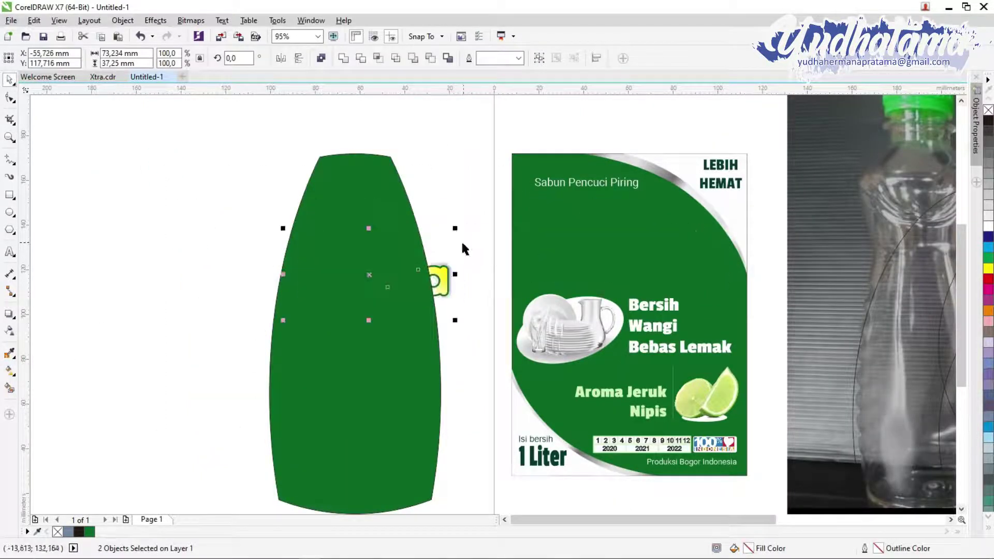
left_click_drag(345, 252, 336, 294)
left_click_drag(437, 251, 358, 332)
left_click(473, 239)
left_click(578, 182)
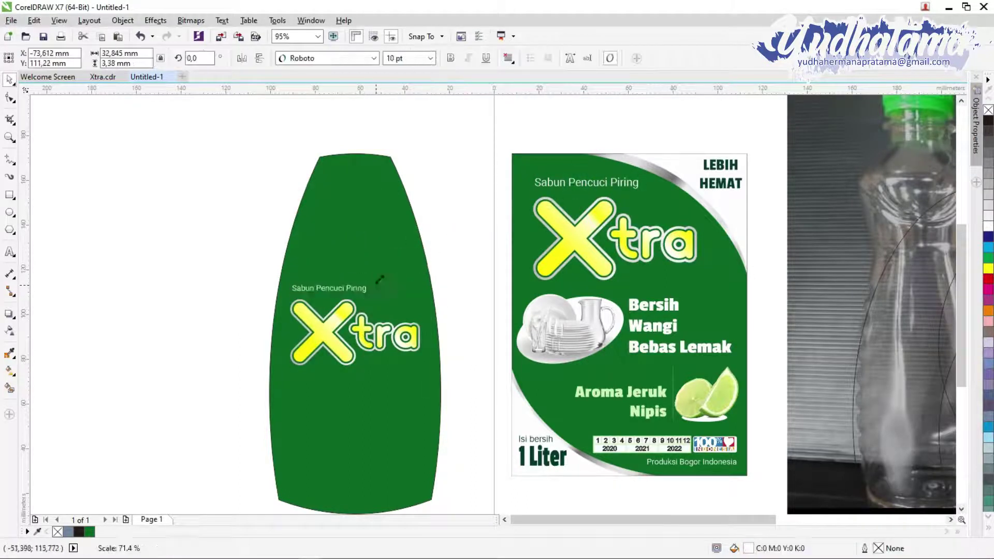
- Copy the dishes picture with its white oval below the logo on the green bottle shape and scale it down
left_click(570, 322)
left_click_drag(470, 295, 626, 368)
right_click(575, 327)
left_click(622, 104)
left_click_drag(570, 327, 350, 402)
left_click_drag(380, 440, 356, 430)
- Copy the Bersih, Wangi, Bebas Lemak text beside the dishes picture on the bottle shape and scale it to about 44 mm wide
left_click(662, 302)
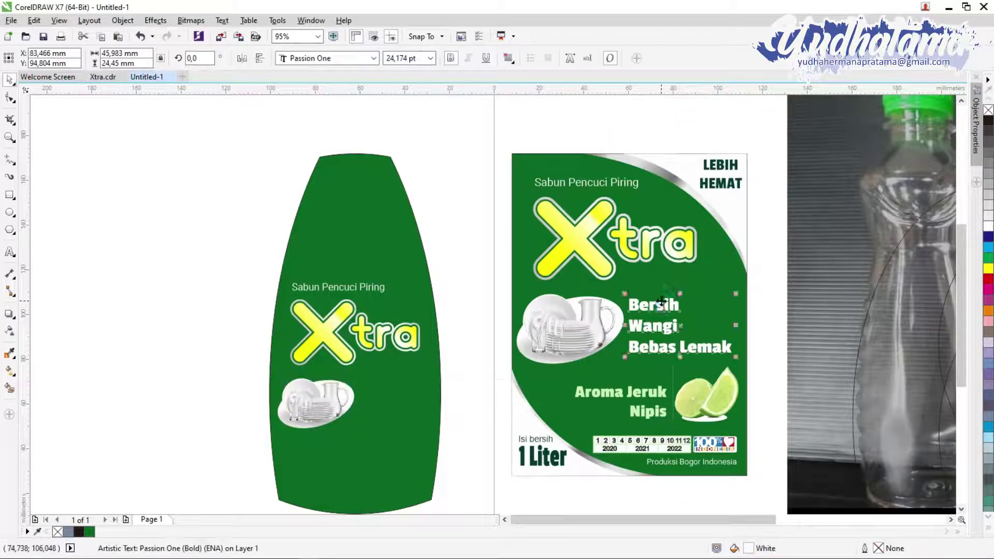
left_click_drag(389, 392, 351, 383)
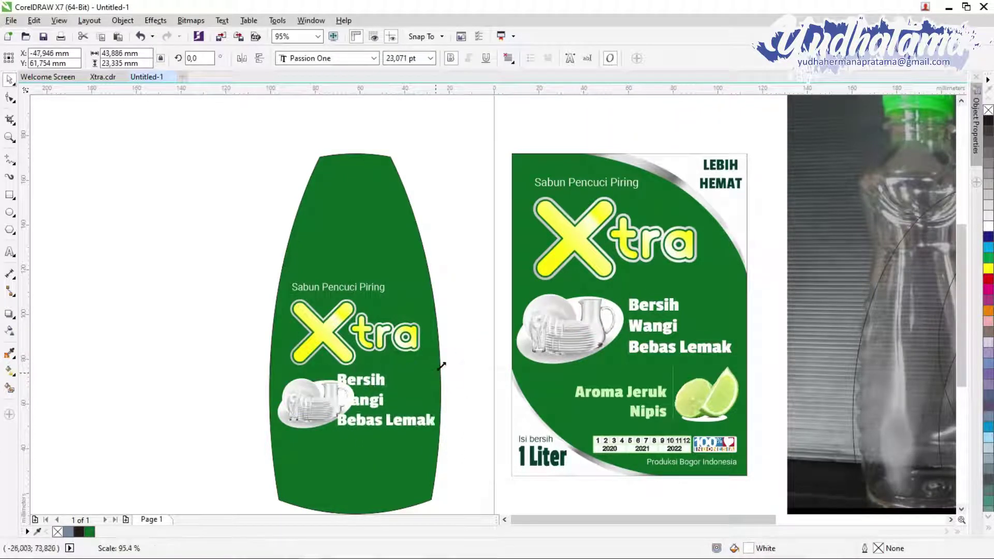
key("Escape")
left_click(357, 404)
left_click_drag(358, 404, 358, 404)
left_click(470, 406)
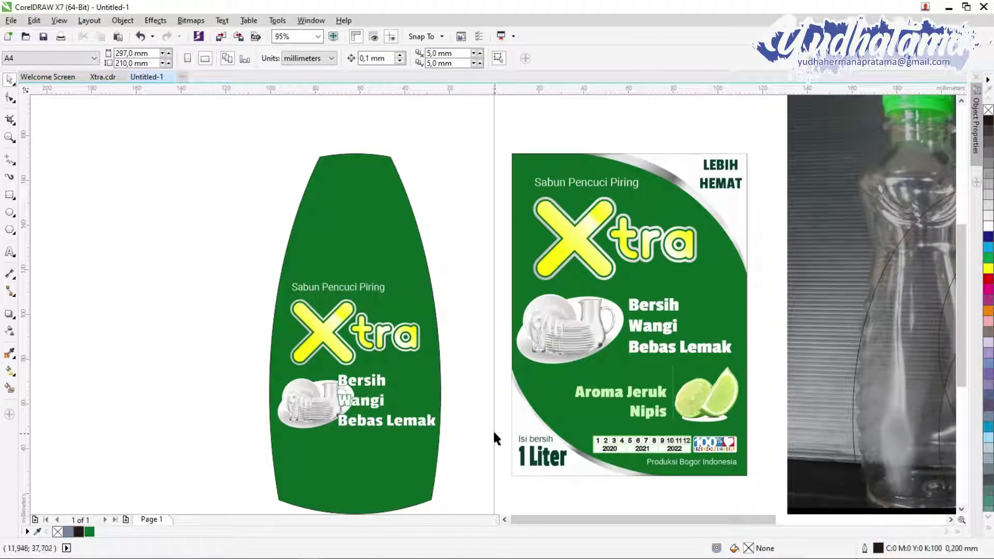
- Copy the Isi bersih 1 Liter text and the lower-left silver curve from the rectangular label to empty space, and separate the text from the curve
left_click_drag(496, 430, 557, 467)
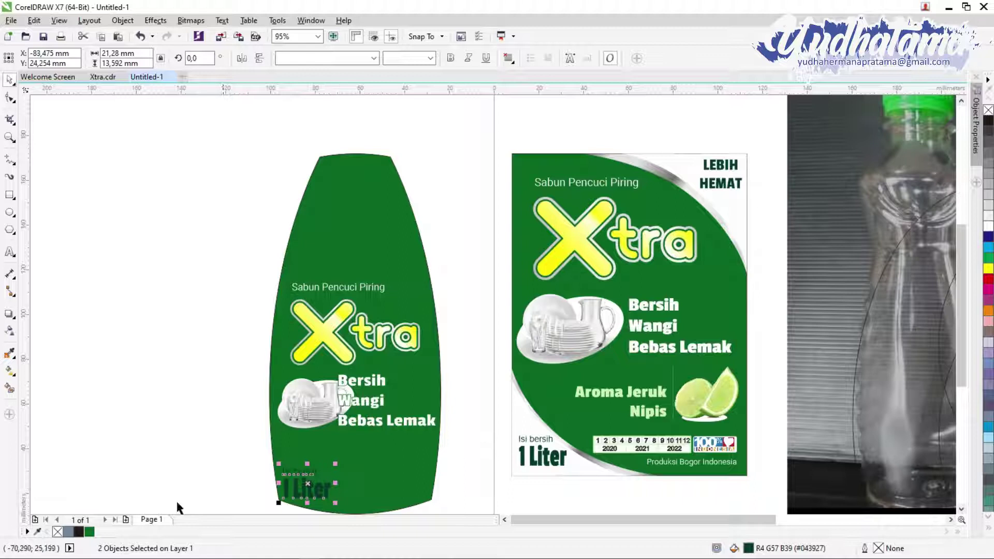
left_click_drag(307, 483, 469, 450)
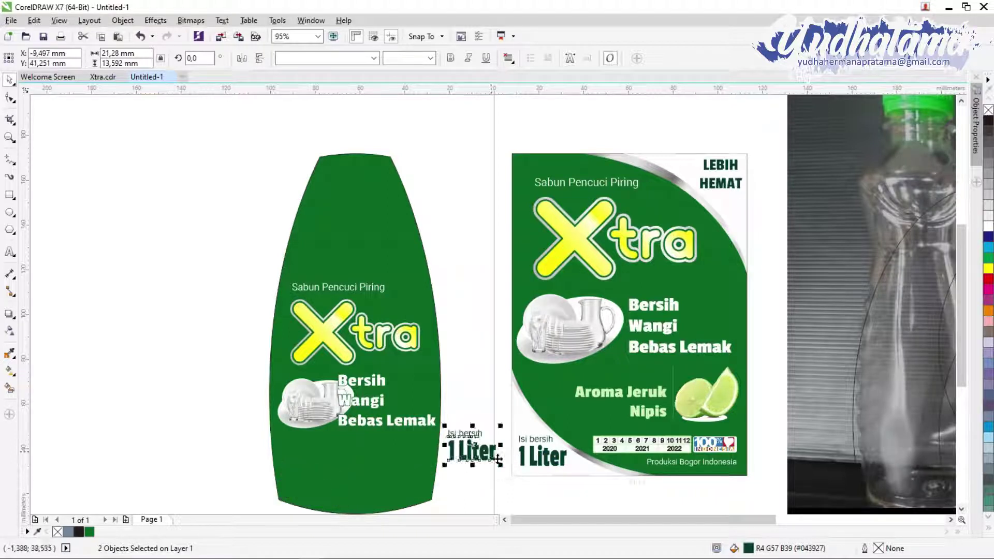
left_click_drag(659, 492, 192, 341)
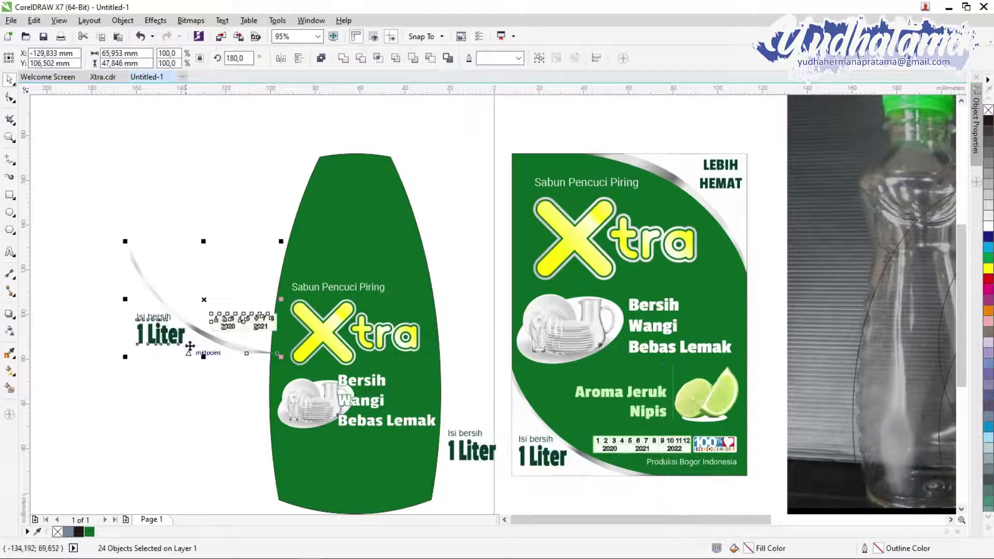
left_click(120, 324)
left_click_drag(73, 310, 150, 374)
left_click_drag(109, 342, 102, 438)
left_click(123, 337)
- PowerClip the copied silver curve inside the bottle shape and position it across the lower-left corner
right_click(174, 131)
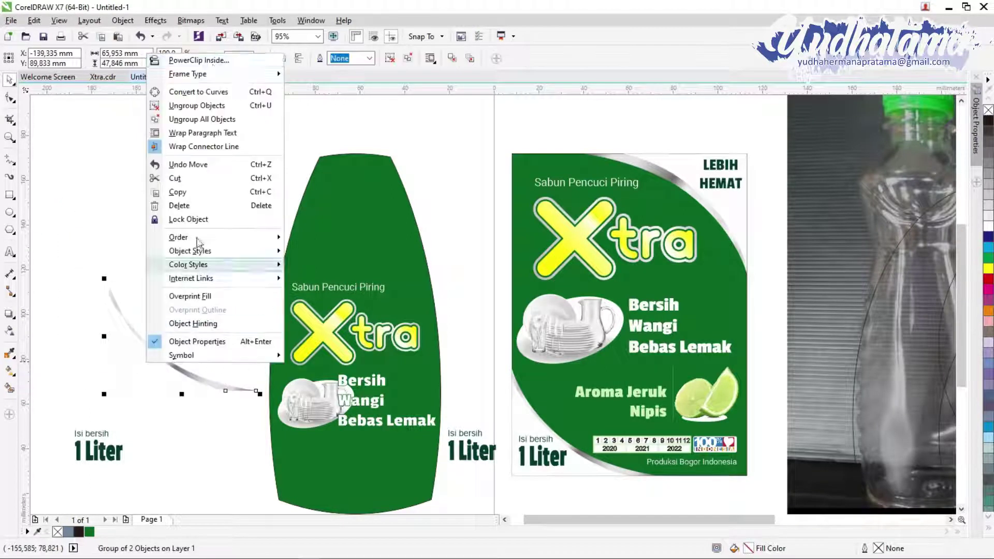
left_click(200, 60)
left_click(310, 467)
left_click(334, 138)
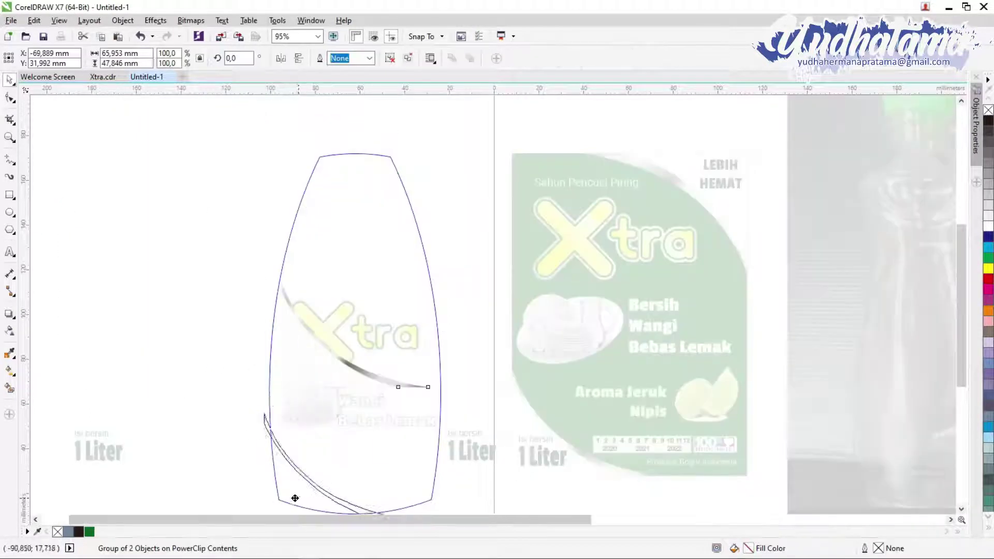
left_click(295, 499, "ctrl")
key("Escape")
- Move the copied net-content text closer to the bottle shape and change its volume to 450ml
scroll(172, 475, "down", 1)
left_click_drag(60, 395, 173, 475)
left_click_drag(114, 428, 212, 441)
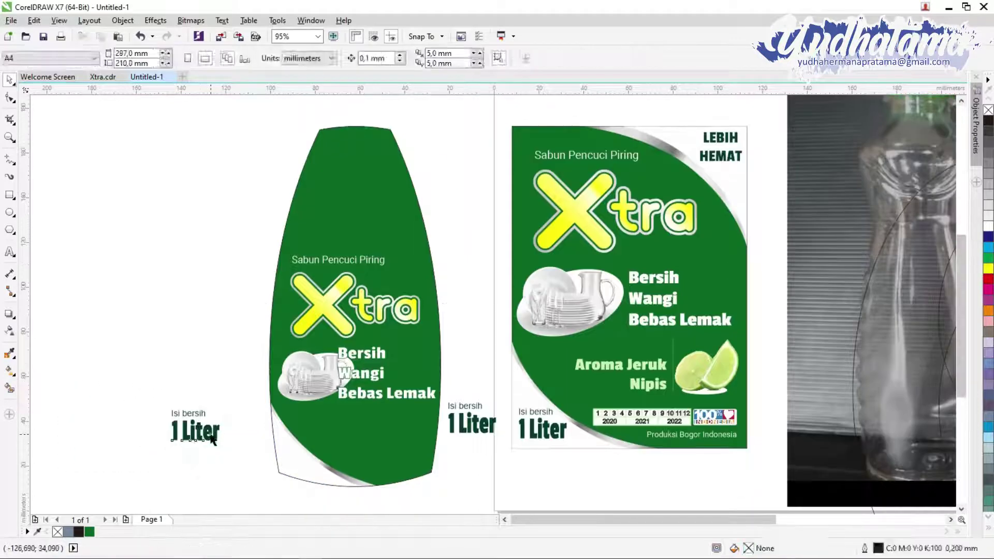
double_click(213, 440)
left_click(9, 79)
- Scale the Isi bersih 450ml text down onto the white lower-left corner of the bottle shape and outline it in white
left_click_drag(149, 395, 303, 460)
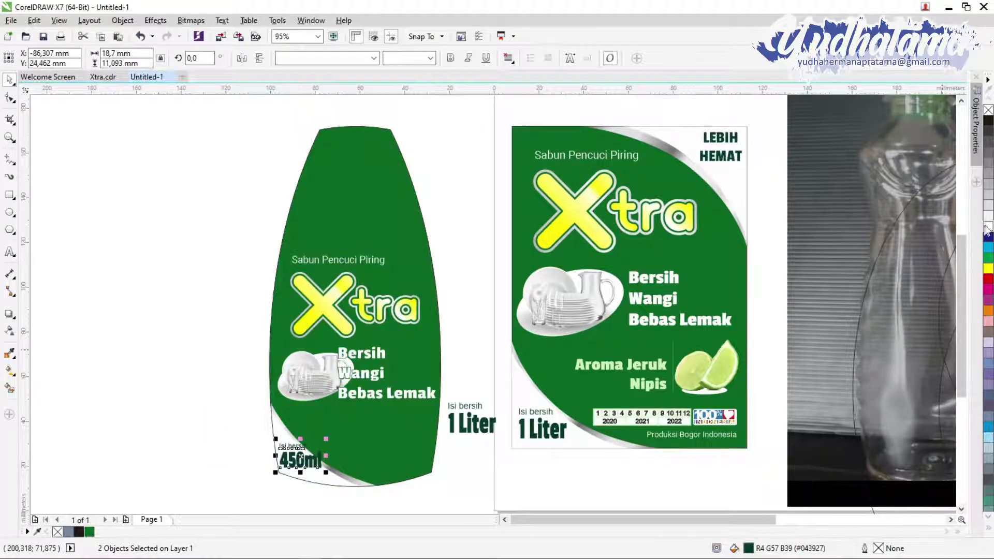
left_click(232, 412)
left_click(289, 449)
left_click(171, 368)
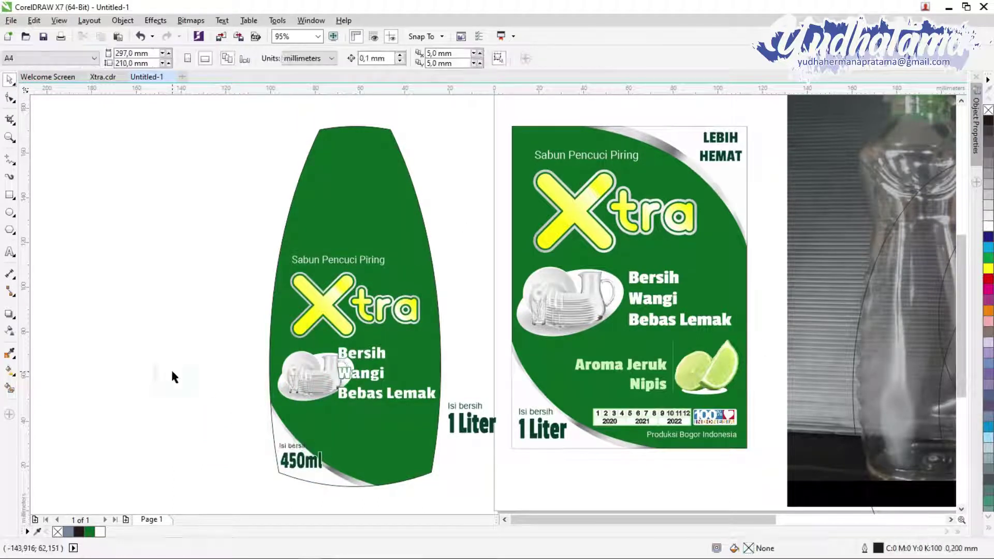
- Copy the rectangular label's upper-right silver curve into the bottle shape's PowerClip and position it across the top corner
scroll(171, 368, "up", 5)
scroll(158, 371, "down", 5)
scroll(158, 370, "left", 3)
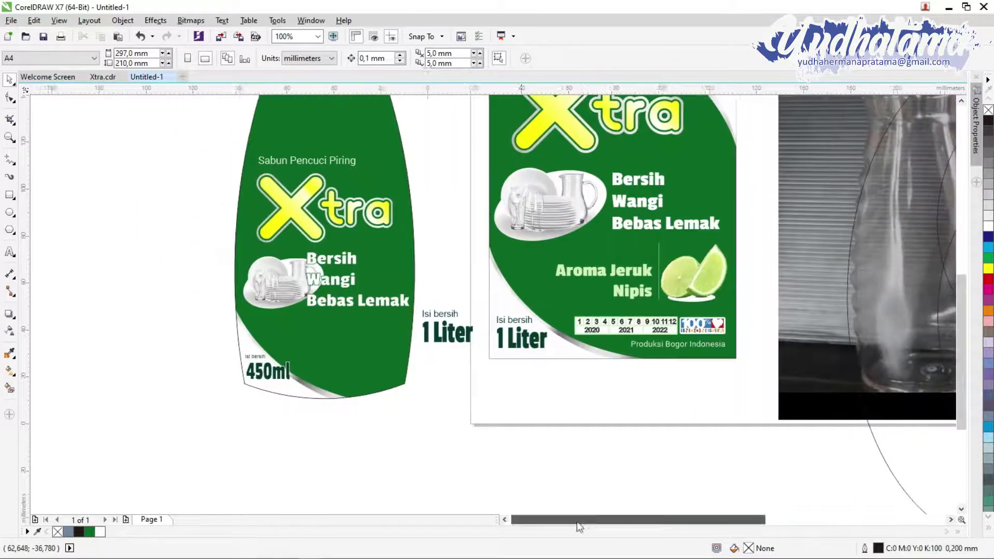
scroll(363, 259, "up", 3)
left_click(598, 135)
left_click(657, 129, "shift")
right_click(657, 129)
left_click(689, 195)
left_click_drag(715, 144, 363, 146)
left_click(395, 156, "ctrl")
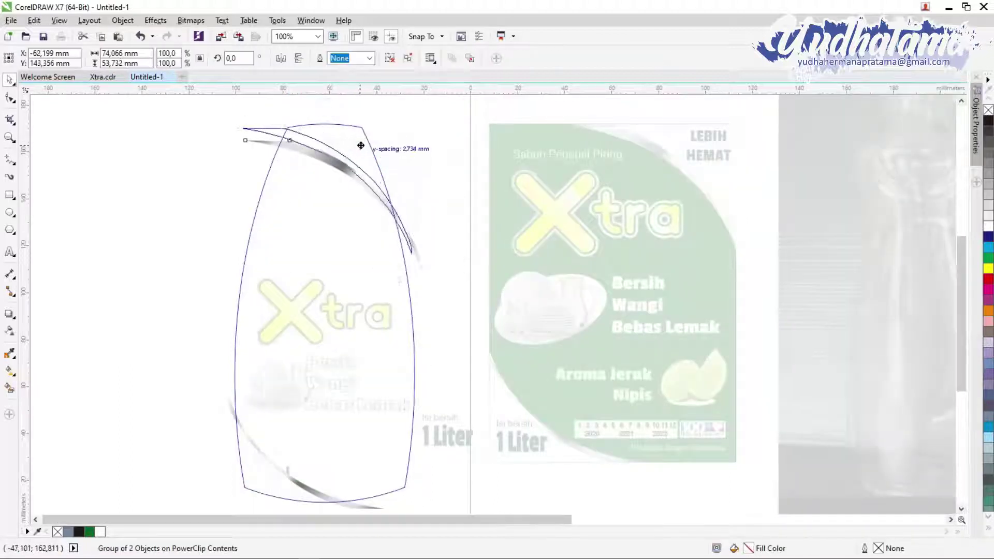
left_click(326, 104)
left_click(337, 158, "ctrl")
left_click(325, 107)
- Copy the LEBIH HEMAT text onto the white top corner of the bottle shape and scale it to about 10 by 7 mm
left_click(725, 158)
left_click_drag(725, 158, 382, 247)
left_click_drag(358, 161, 357, 160)
mouse_move(321, 166)
left_mouse_down()
mouse_move(328, 161)
mouse_move(321, 180)
left_mouse_up()
scroll(343, 150, "up", 2)
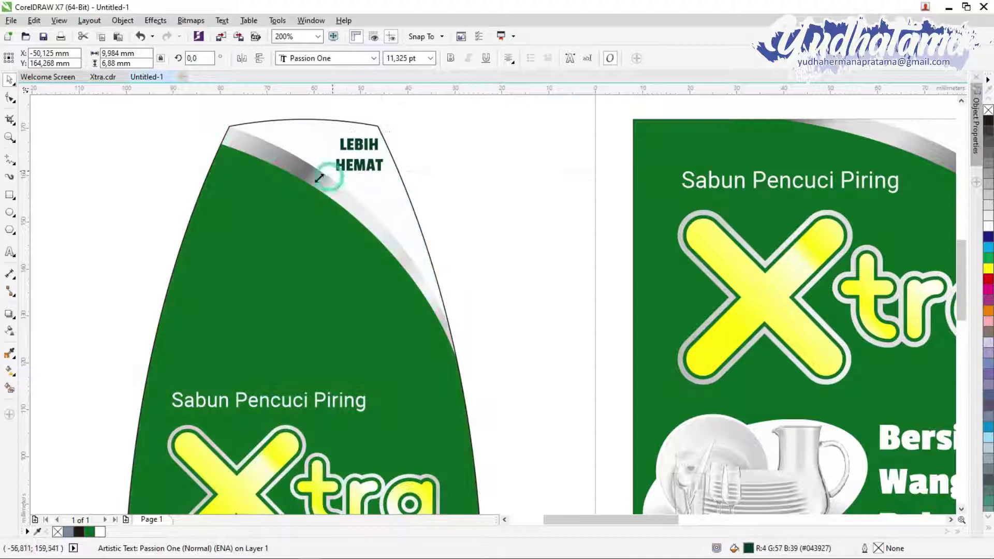
scroll(331, 183, "up", 2)
scroll(362, 197, "down", 3)
left_click(465, 321)
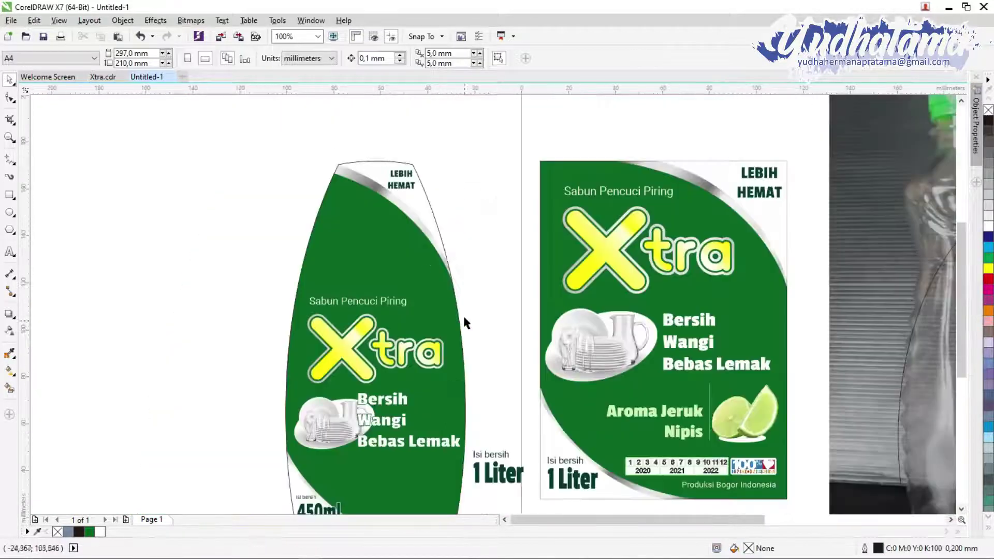
- Copy the Produksi Bogor Indonesia text to the lower edge of the bottle shape
scroll(472, 327, "down", 1)
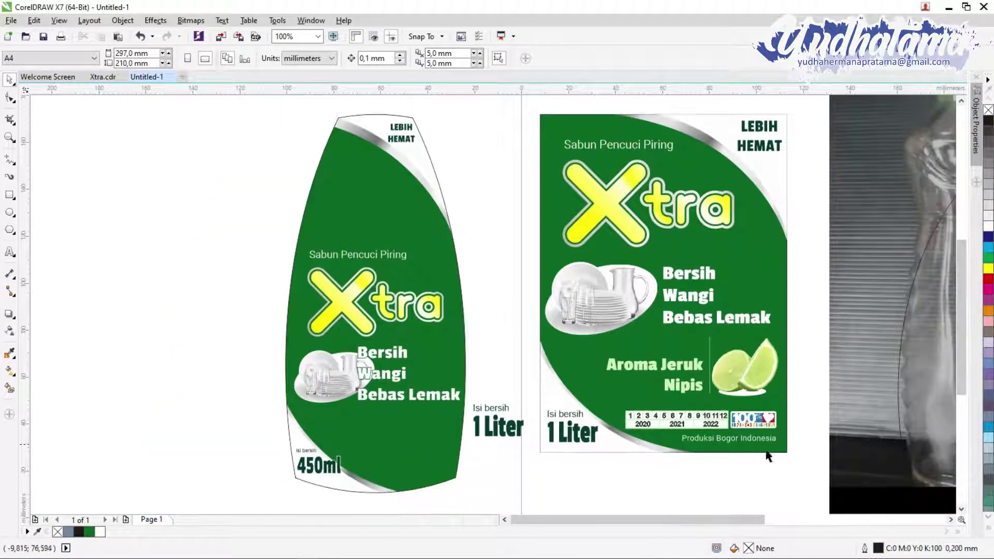
left_click(736, 441)
left_click_drag(738, 442, 392, 482)
key("Escape")
right_click(743, 437)
key("Escape")
left_click_drag(746, 439, 374, 485)
scroll(374, 485, "up", 3)
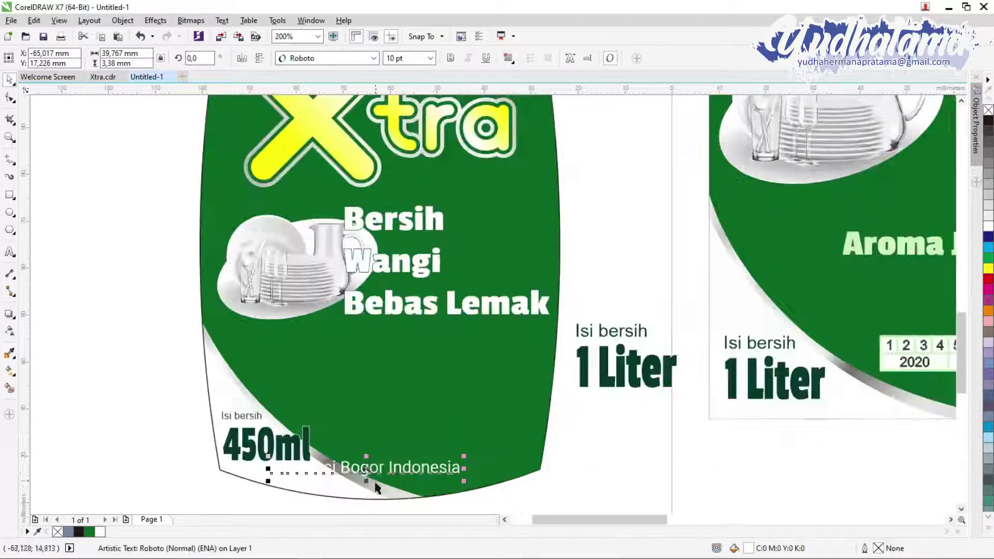
scroll(366, 495, "down", 1)
- Fit the Produksi Bogor Indonesia text to the bottle shape's curved lower edge, about 2 mm inside it, with a black fill
left_click(222, 20)
left_click(254, 218)
left_click(227, 183)
left_click(227, 58)
left_click(246, 58)
scroll(381, 484, "up", 2)
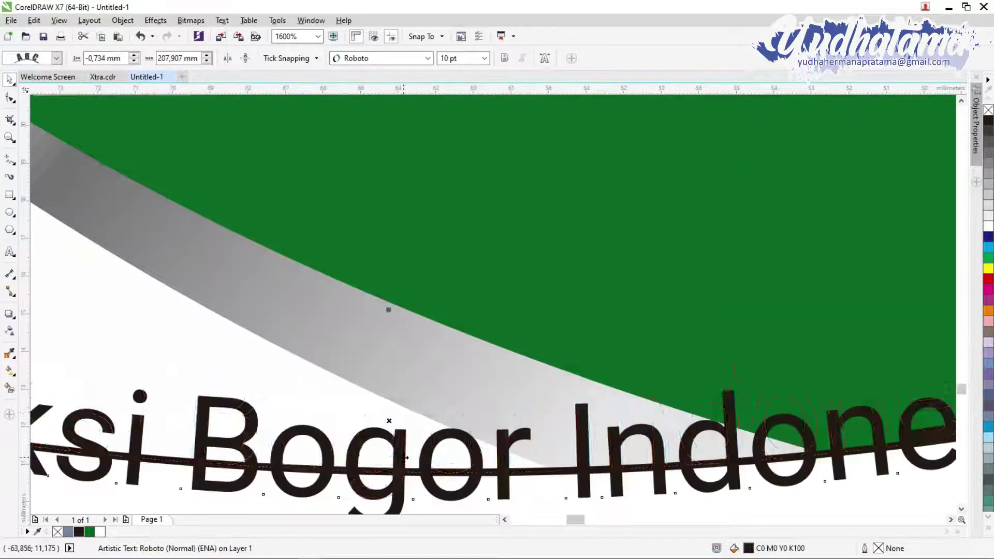
left_click(406, 366)
scroll(407, 366, "down", 4)
scroll(466, 336, "up", 2)
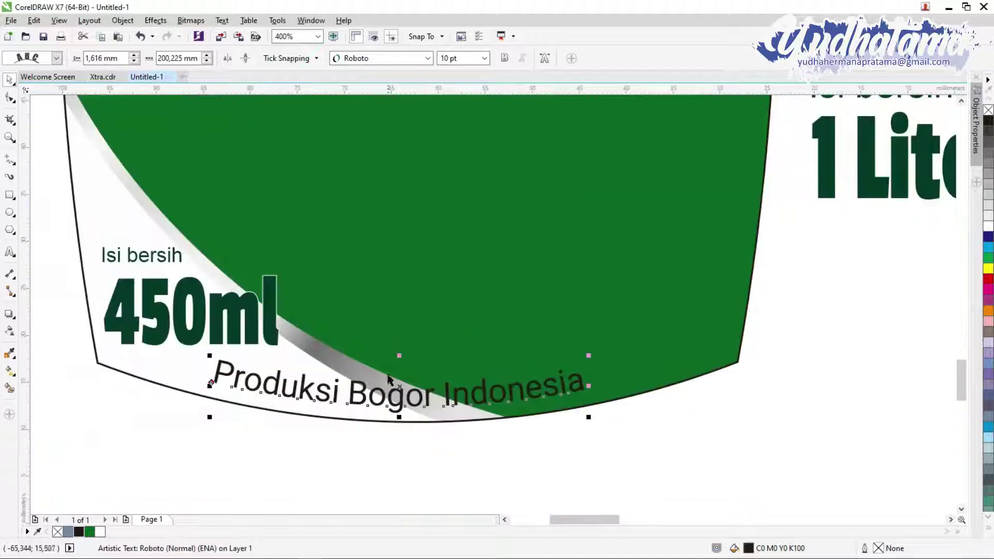
scroll(448, 445, "down", 3)
left_click(448, 446)
- Copy the 2020–2022 date table and the 100% Indonesia logo onto the lower part of the bottle shape
scroll(449, 445, "up", 2)
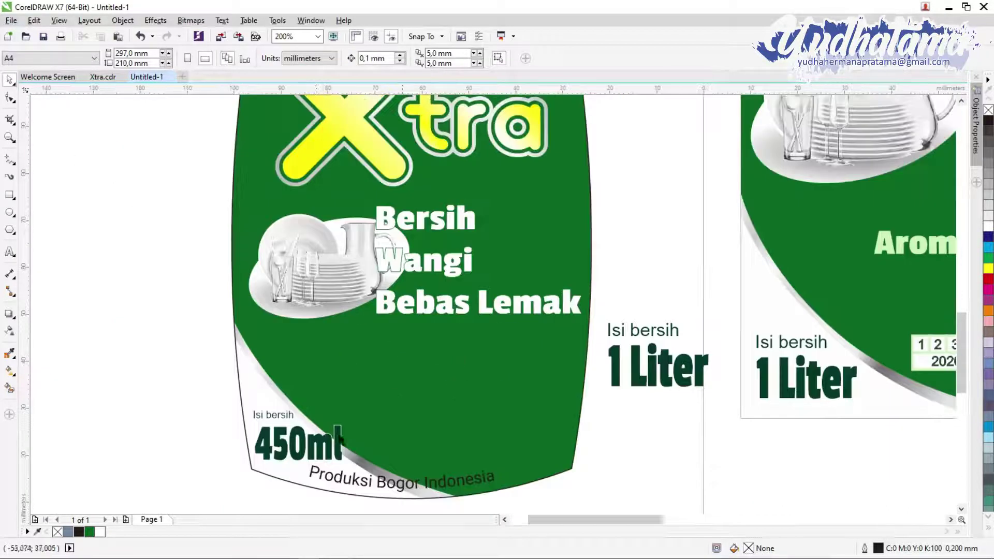
left_click_drag(241, 397, 355, 474)
key("Escape")
scroll(313, 425, "down", 2)
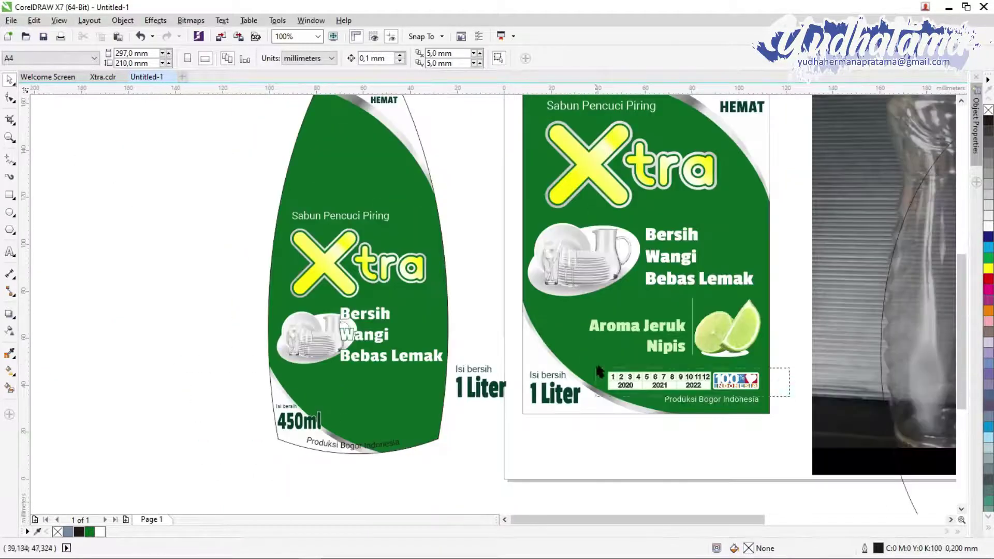
left_click_drag(599, 371, 456, 475)
right_click(456, 476)
key("Escape")
left_click_drag(342, 460, 515, 495)
right_click(445, 479)
key("Escape")
left_click_drag(455, 452, 537, 496)
left_click_drag(423, 474, 405, 424)
- Fit the date table beside the 450ml text and align the 100% Indonesia logo above its right end
scroll(359, 433, "up", 3)
left_click_drag(466, 409, 448, 409)
left_click(202, 408, "shift")
scroll(553, 434, "down", 3)
left_click_drag(707, 510, 538, 363)
scroll(539, 363, "down", 1)
scroll(561, 398, "up", 2)
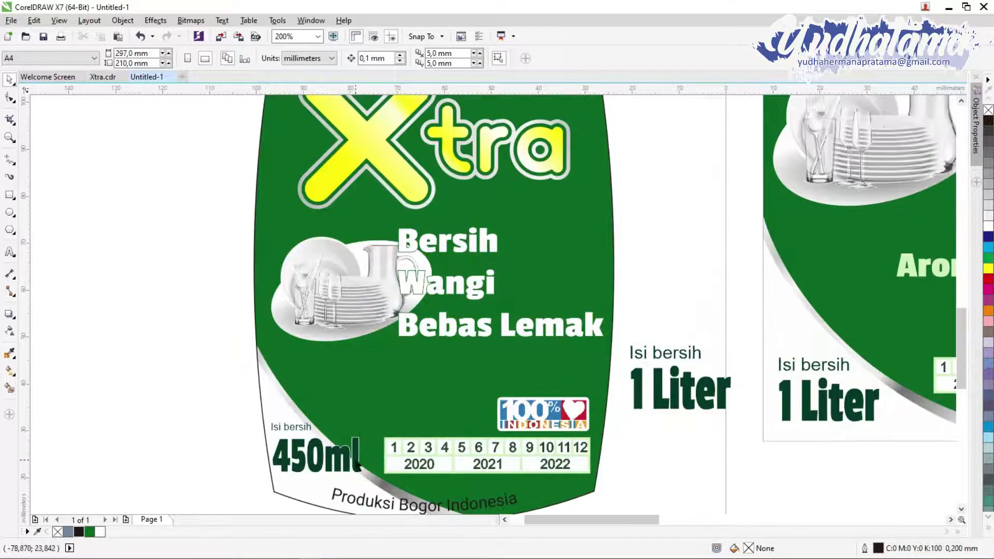
- Adjust the white outline of the 450ml text in its character properties
left_click(357, 463)
key("alt+Return")
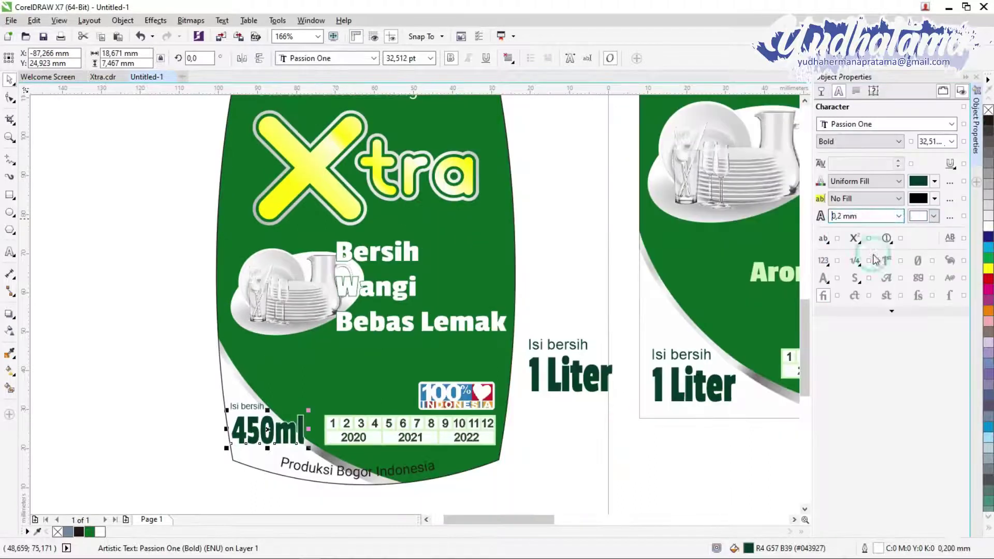
left_click(554, 433)
scroll(554, 433, "down", 5)
scroll(546, 448, "up", 3)
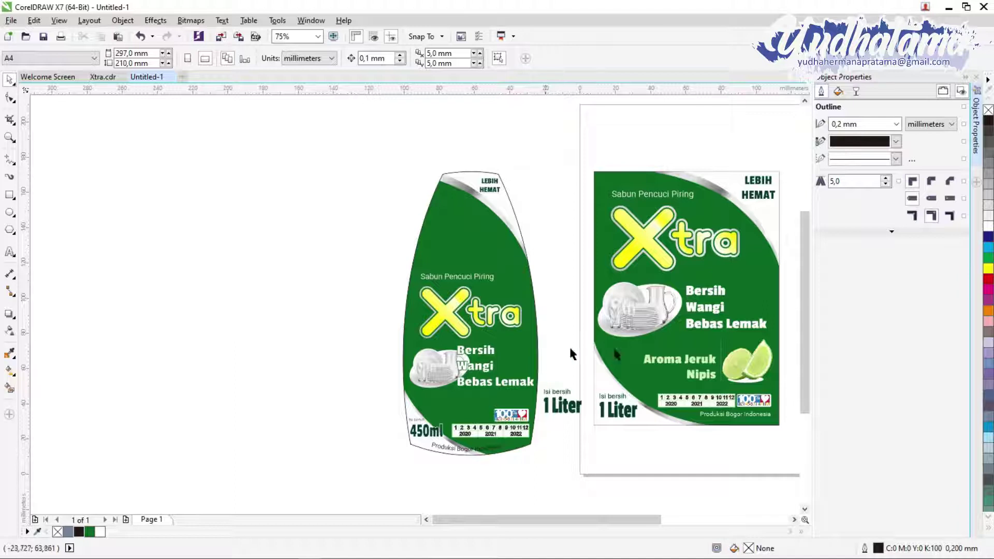
- Copy the Aroma Jeruk Nipis text, divider and lime picture onto the bottle shape above the tagline
scroll(492, 422, "down", 1)
scroll(505, 417, "up", 1)
scroll(513, 419, "down", 1)
left_click_drag(800, 404, 608, 352)
left_click_drag(694, 373, 471, 239)
scroll(443, 278, "up", 1)
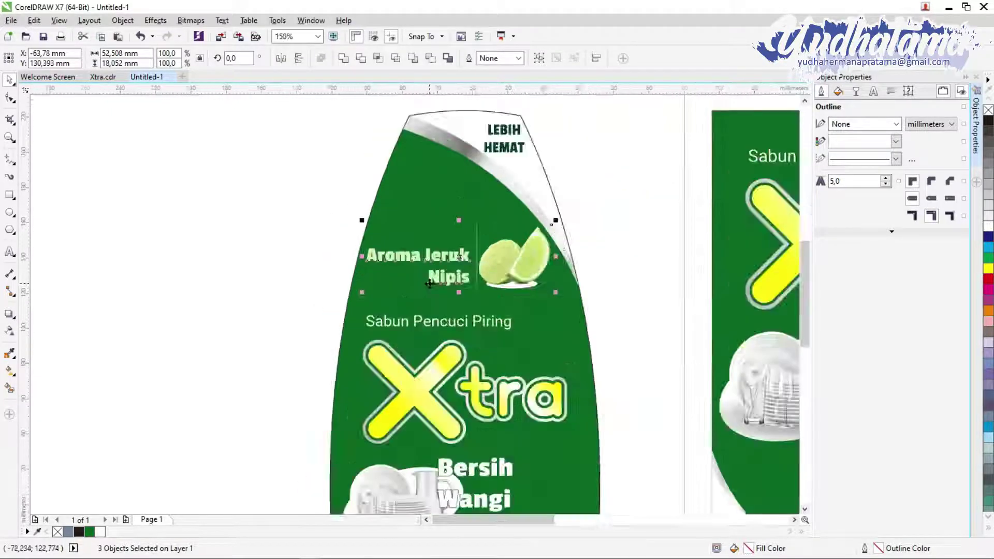
scroll(429, 284, "down", 1)
- Move the Aroma Jeruk Nipis text and lime picture outside the bottle shape, and group the dishes picture with its benefits text
right_click(475, 273)
left_click(518, 282)
left_click(514, 432)
right_click(448, 399)
left_click(511, 184)
left_click_drag(517, 366, 532, 239)
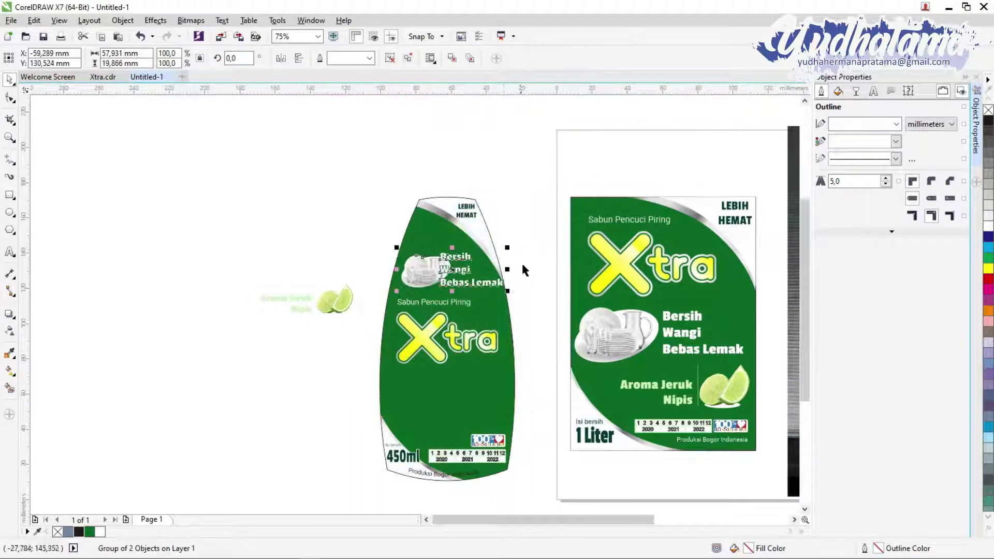
key("ctrl+z")
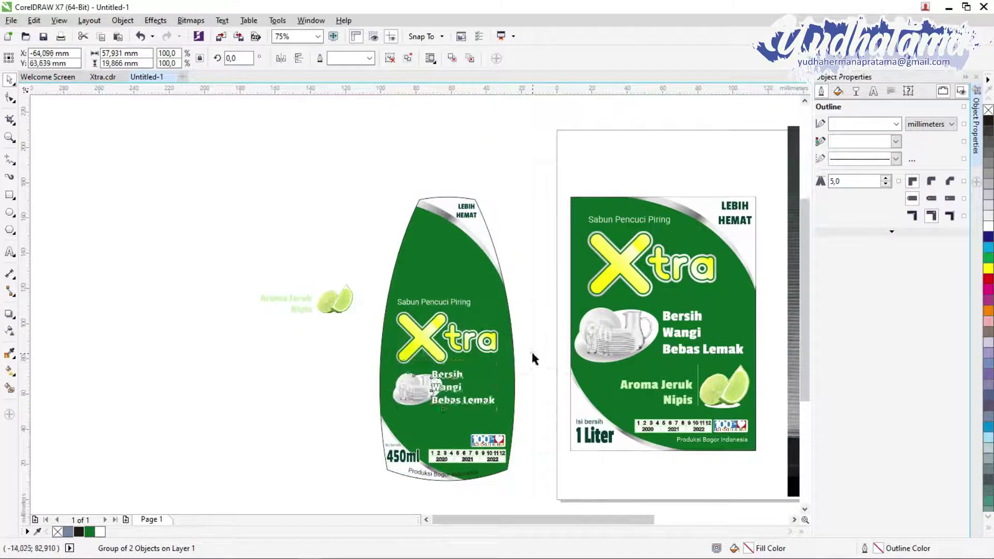
- Move the Xtra logo and tagline up below the silver curve, group them and scale them to about 51 mm wide
left_click_drag(394, 226, 512, 302)
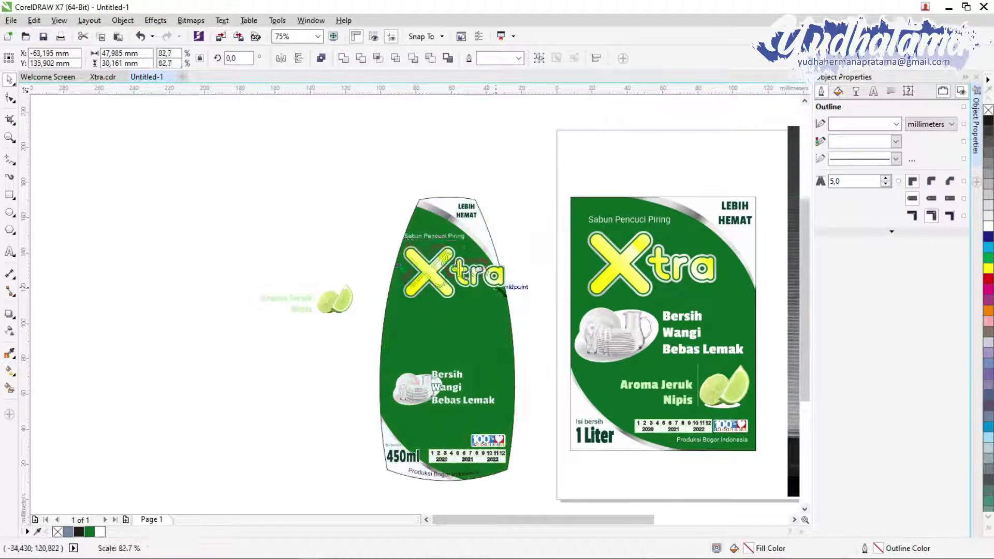
scroll(480, 269, "up", 1)
right_click(492, 294)
left_click(536, 84)
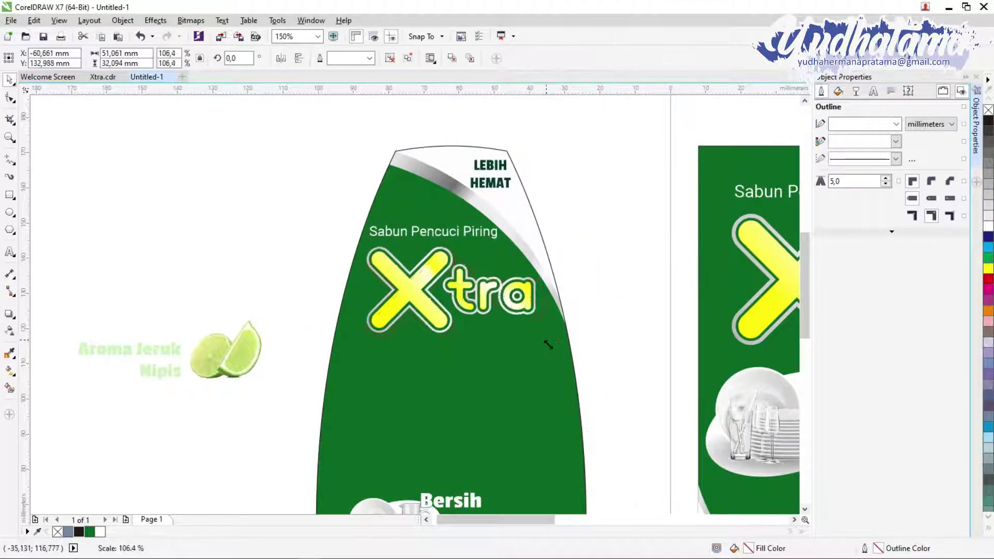
- Enlarge the dishes and benefits group below the logo, place the Aroma Jeruk Nipis lime set beneath it, and even out the vertical spacing
scroll(549, 345, "down", 1)
left_click_drag(466, 456, 568, 421)
left_click(392, 353)
left_click_drag(392, 353, 544, 462)
left_click(497, 377)
left_click_drag(497, 378, 497, 399)
left_click(488, 325)
left_click_drag(488, 325, 488, 352)
left_click(570, 309)
scroll(573, 462, "down", 1)
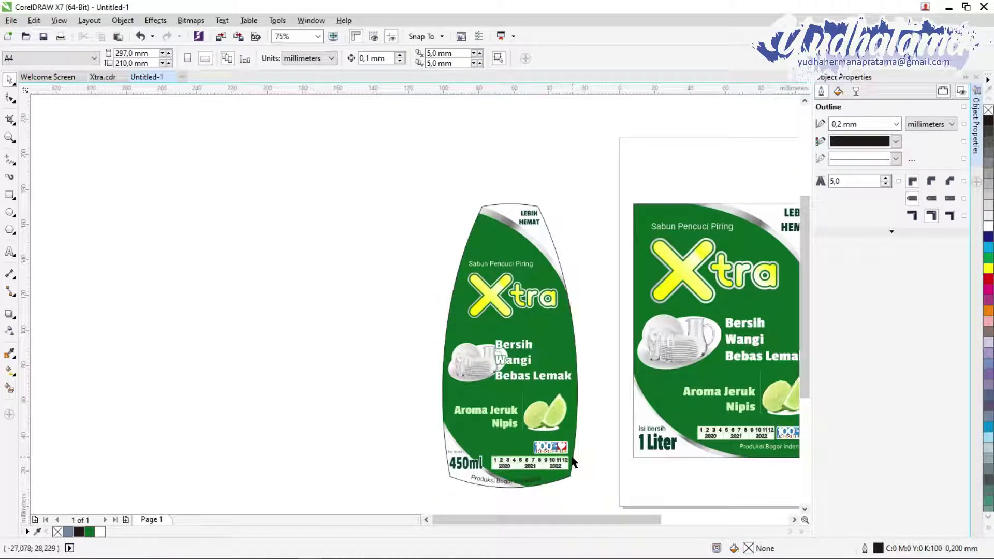
- Set the bottle shape's outline to a hairline in 30% black
left_click(547, 235)
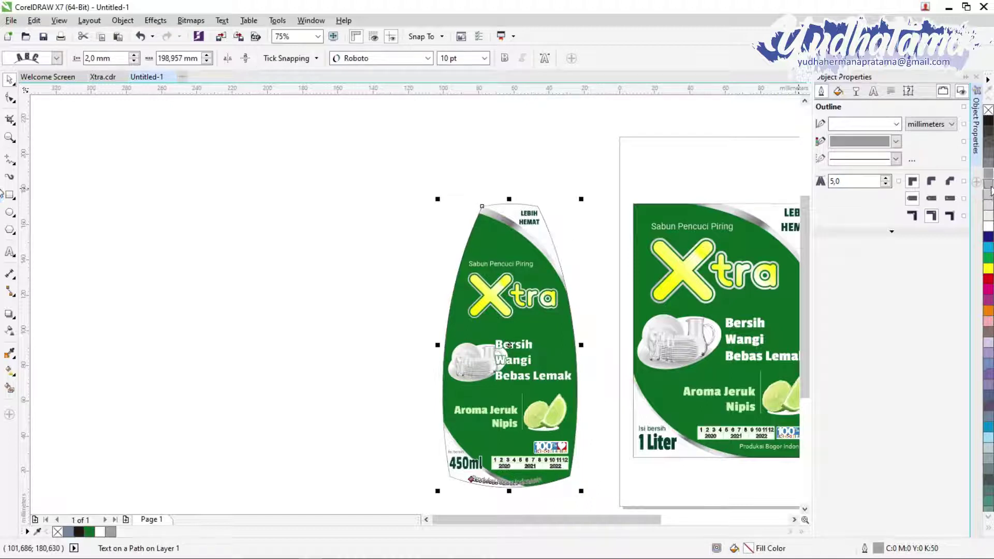
scroll(511, 498, "up", 3)
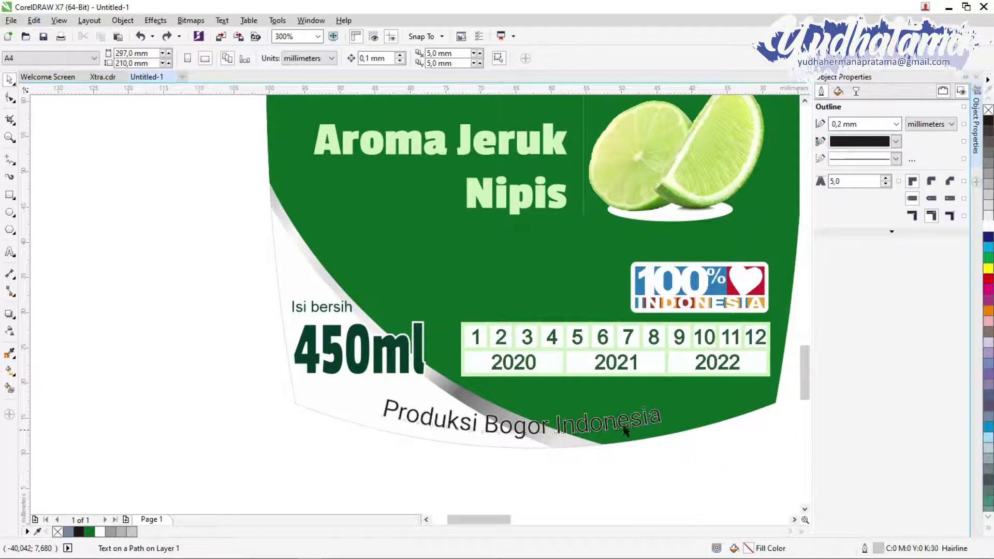
- Select the curved Produksi Bogor Indonesia text and set its character outline colour to white
scroll(682, 442, "up", 2)
right_click(686, 397)
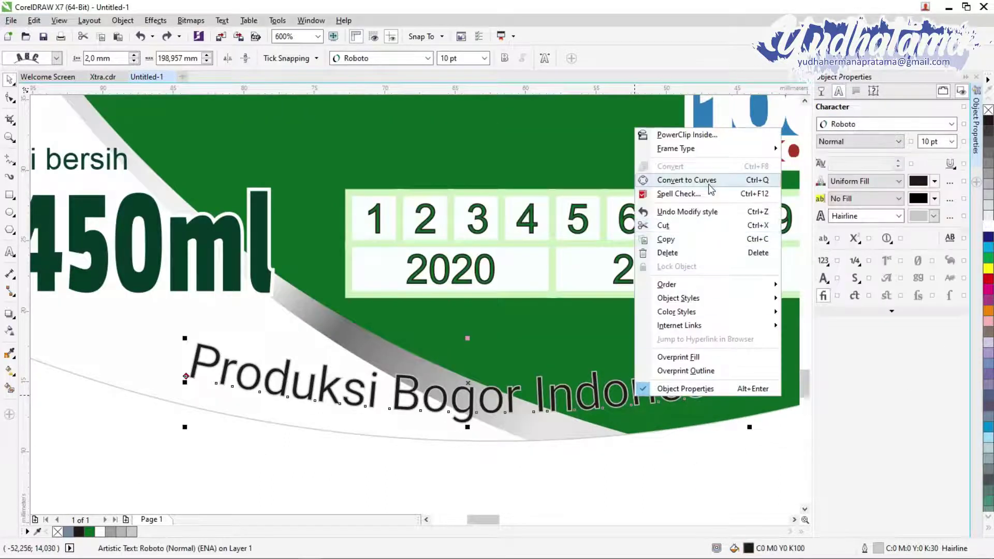
left_click(650, 467)
scroll(651, 466, "down", 4)
double_click(555, 496)
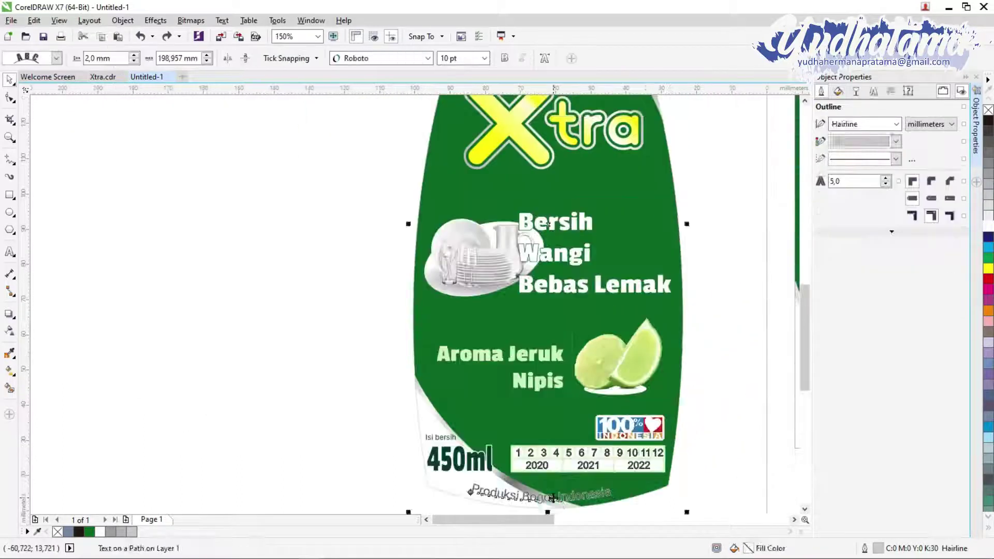
left_click(934, 217)
left_click(871, 281)
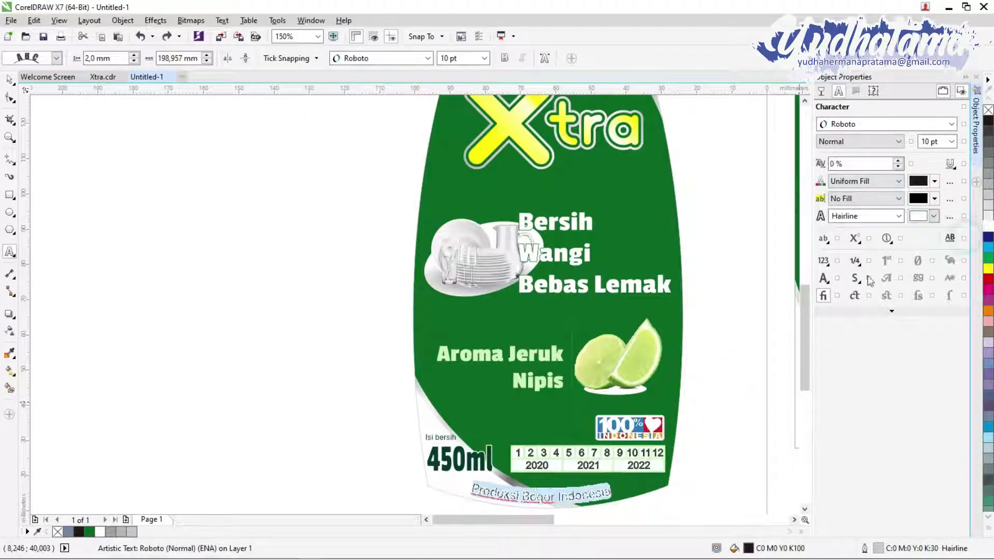
- Move the Xtra logo group slightly down on the bottle label, try enlarging it, and undo the enlargement
key("ctrl+space")
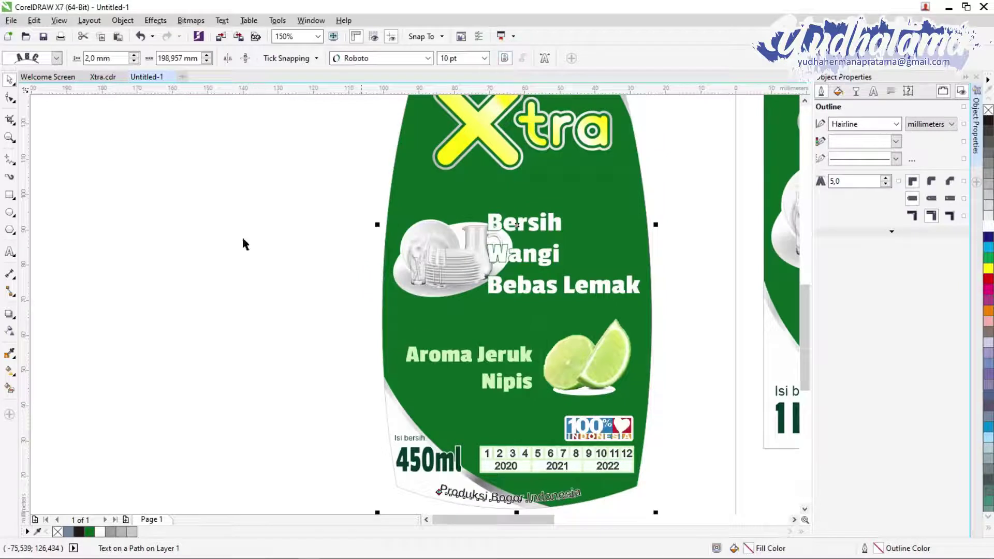
left_click(245, 244)
scroll(437, 390, "down", 2)
scroll(466, 440, "up", 2)
scroll(465, 463, "down", 2)
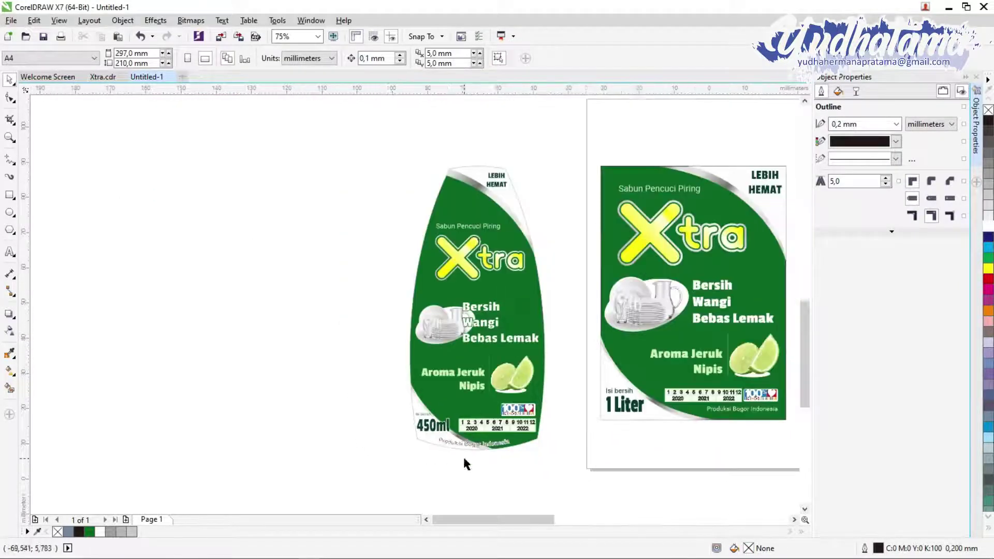
left_click_drag(559, 380, 422, 325)
key("Tab")
key("Tab")
key("Tab")
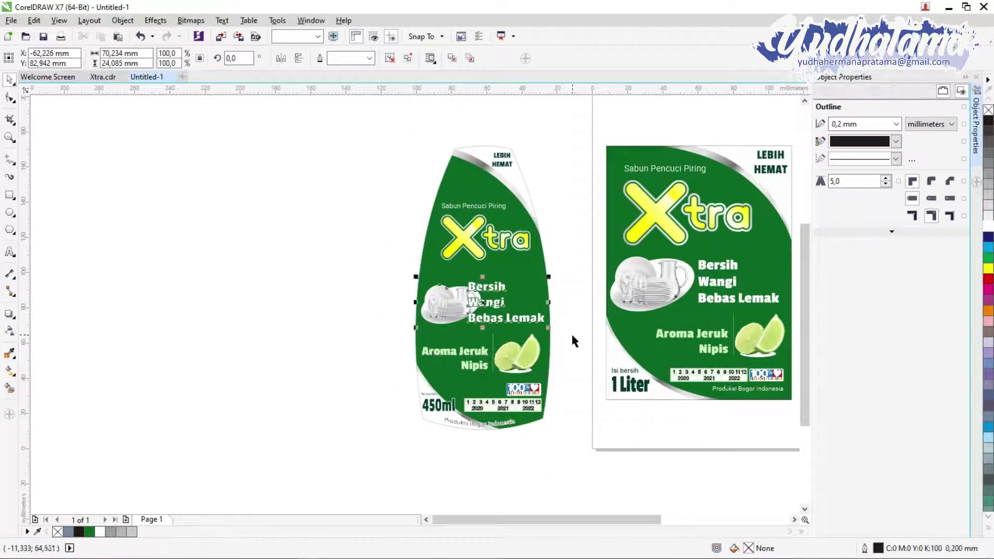
left_click_drag(477, 241, 477, 255)
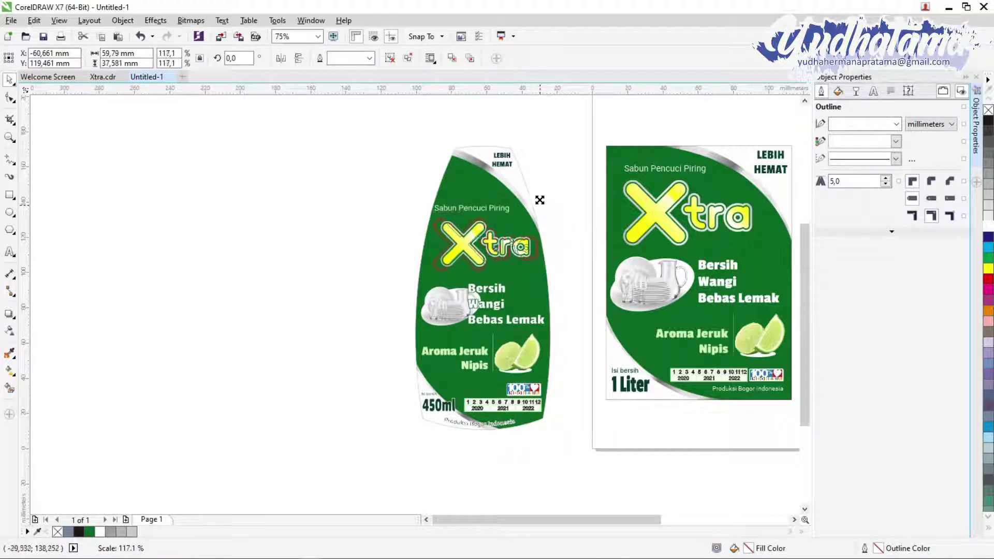
left_click_drag(540, 199, 554, 187)
key("ctrl+z")
- Nudge the dishes and benefits group and the Aroma Jeruk Nipis lime group slightly up to even out the spacing
key("Tab")
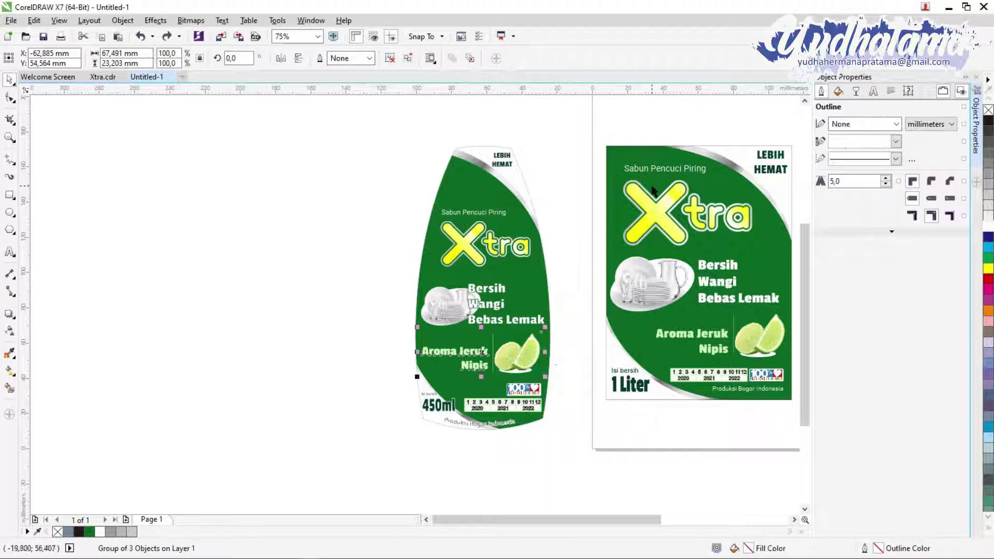
left_click_drag(482, 306, 482, 304)
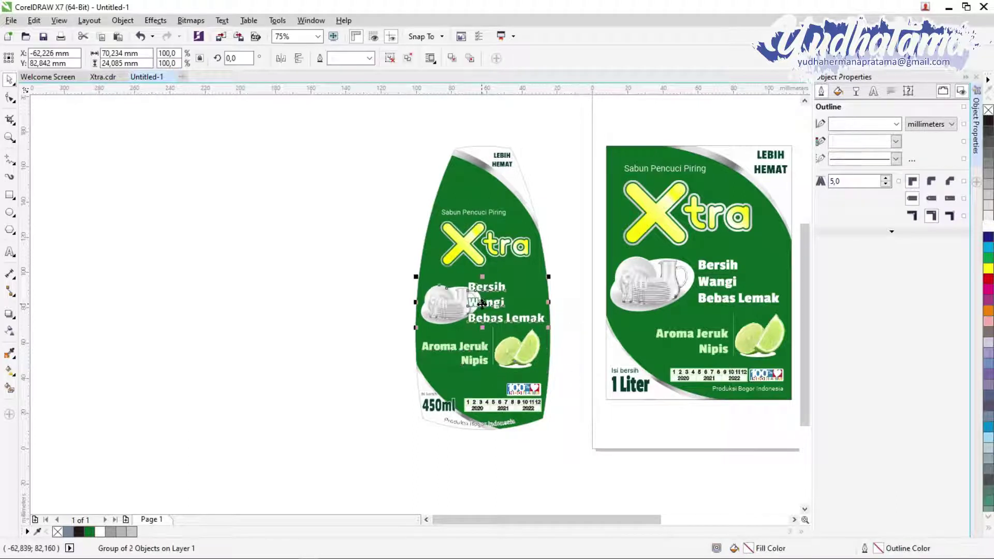
left_click(527, 356)
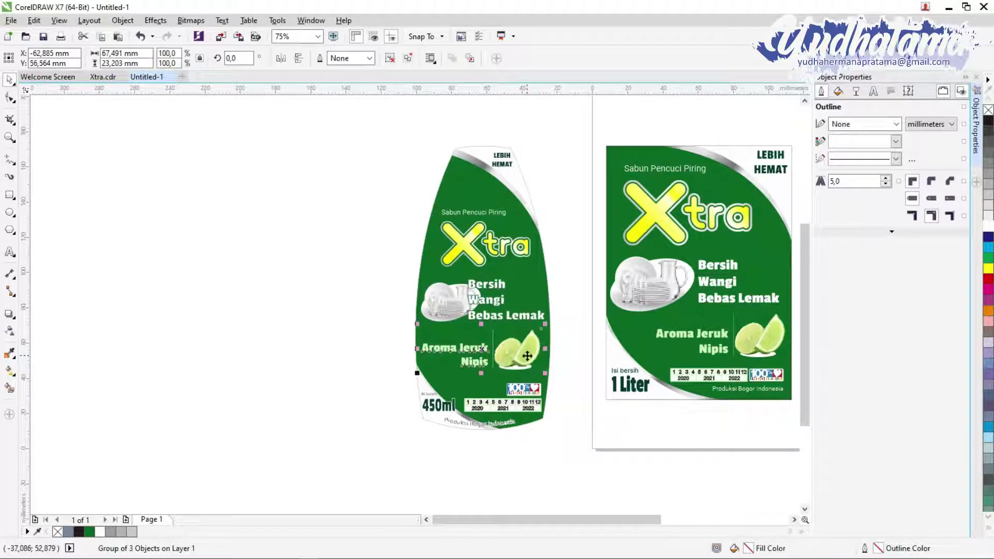
left_click(566, 422)
- Save the drawing as Xtra botol 450ml in the xtra folder
key("ctrl+s")
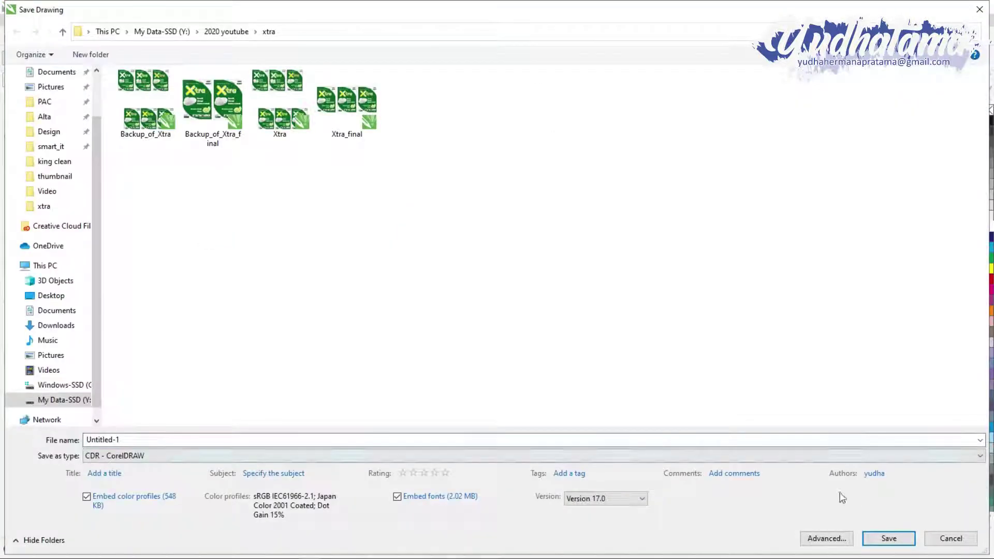
type("Xtra botol 450m")
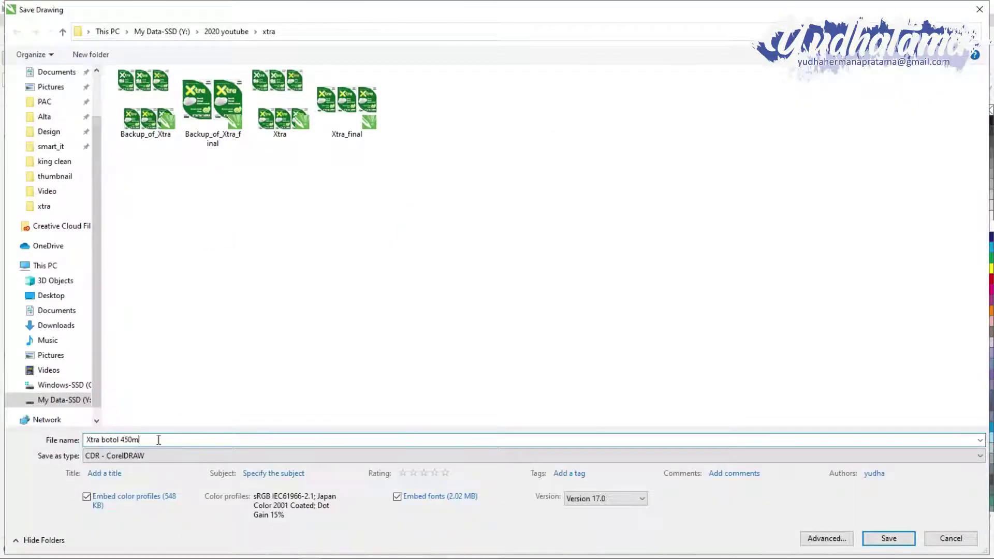
type("l")
key("Return")
- Place a copy of the bottle photo beside the 1 Liter label, over the 450ml label artwork
scroll(512, 522, "right", 3)
scroll(402, 468, "down", 3)
scroll(468, 299, "up", 3)
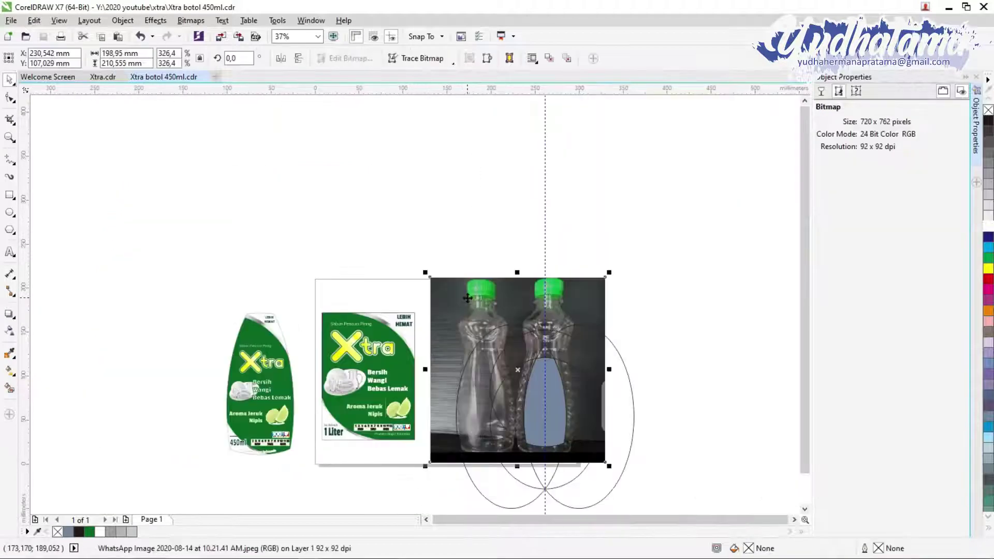
left_click_drag(468, 299, 147, 289)
left_click(292, 383)
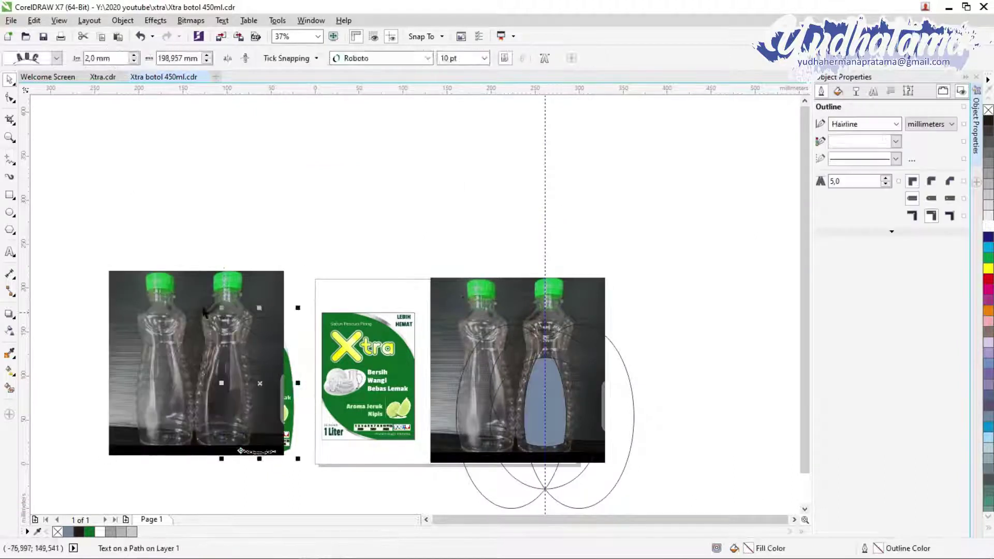
- Group the 450ml label's objects, bring the label in front of the copied photo, and move it up clear of the bottles
left_click_drag(207, 362, 131, 225)
left_click_drag(217, 303, 303, 464)
right_click(251, 393)
left_click(296, 181)
left_click_drag(259, 363, 150, 234)
key("Escape")
right_click(257, 358)
key("Escape")
left_click_drag(258, 342, 156, 191)
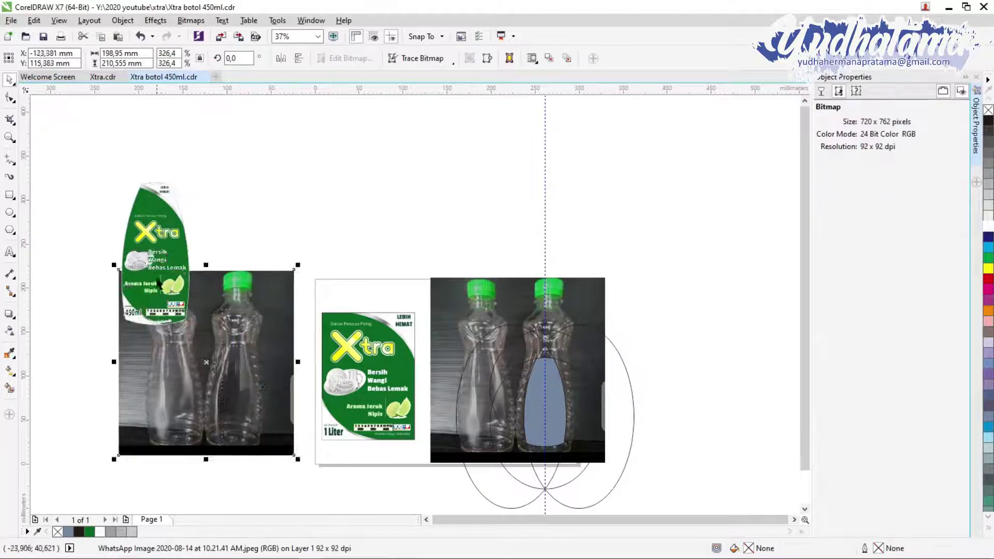
- Place the label group over the right-hand bottle in the copied photo and scale it to about 52.5 mm wide
scroll(384, 186, "up", 2)
left_click_drag(384, 186, 357, 285)
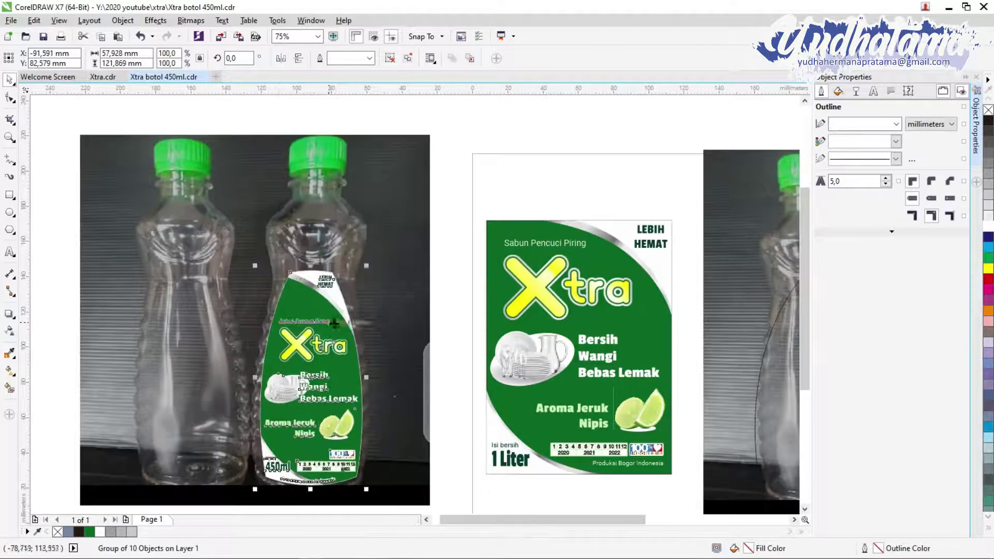
scroll(323, 316, "up", 3)
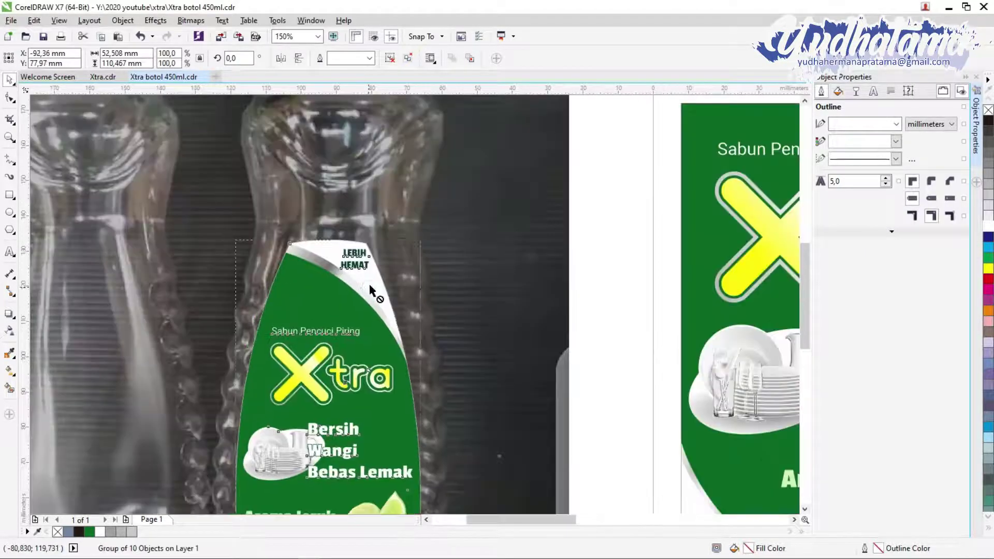
scroll(369, 391, "down", 3)
left_click_drag(370, 391, 368, 377)
left_click(490, 444)
- Examine how the label sits on the photographed bottle, overall and close up around the Xtra logo
scroll(450, 370, "down", 2)
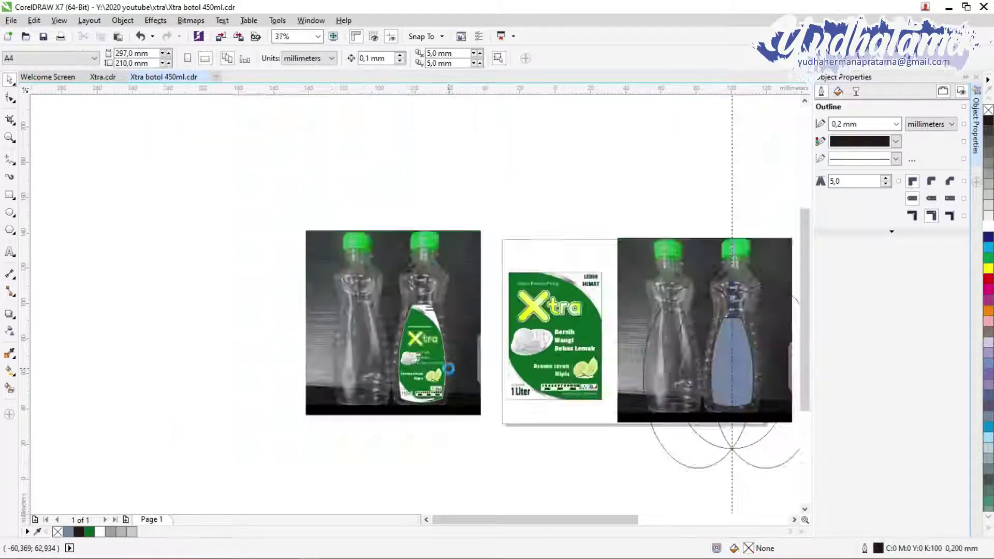
scroll(449, 369, "up", 2)
scroll(449, 368, "down", 2)
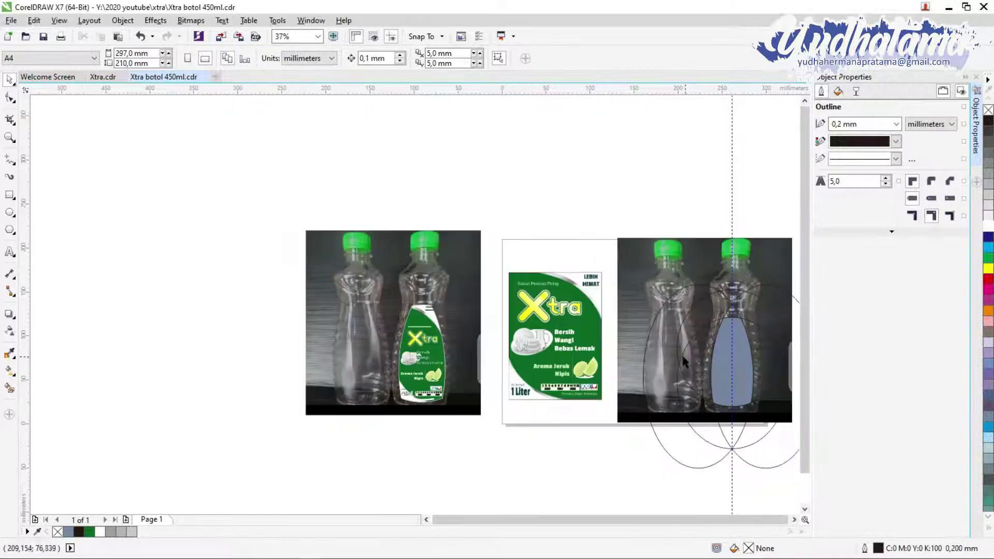
scroll(487, 355, "up", 2)
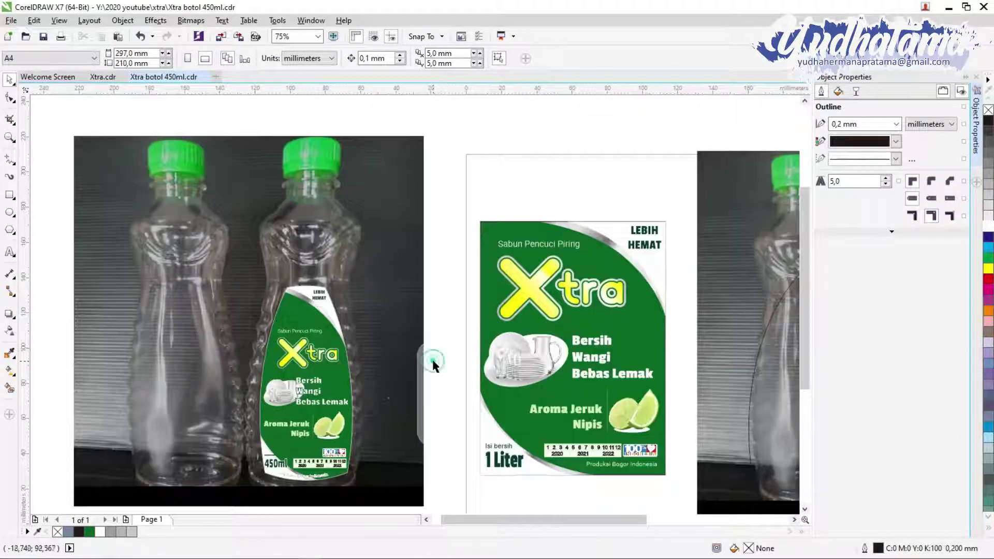
scroll(303, 388, "up", 3)
scroll(300, 308, "down", 3)
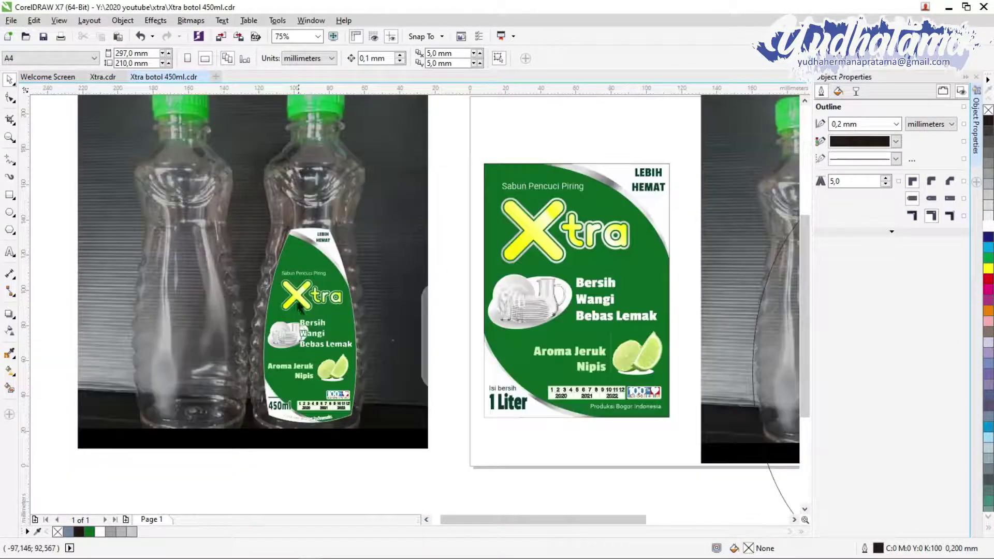
scroll(275, 244, "up", 3)
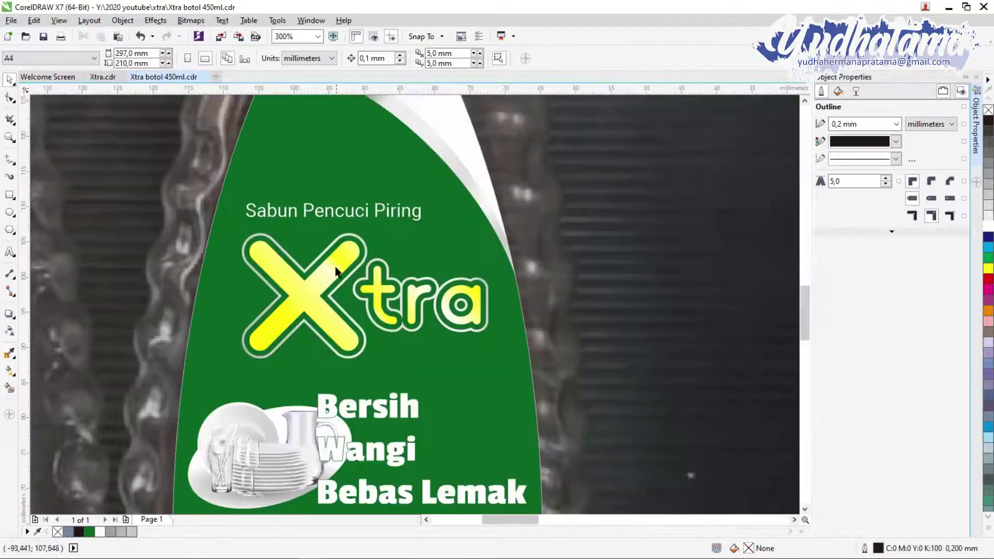
scroll(314, 298, "down", 1)
- Ungroup the bottle label and regroup the Aroma Jeruk Nipis lime set and the dishes and benefits set separately
left_click(333, 371)
right_click(333, 372)
left_click(433, 127)
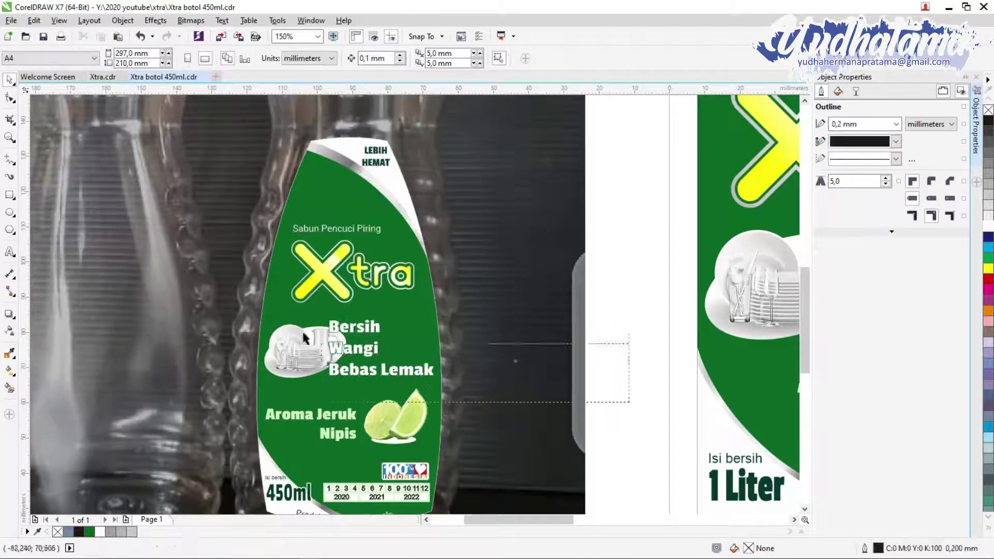
left_click(631, 475)
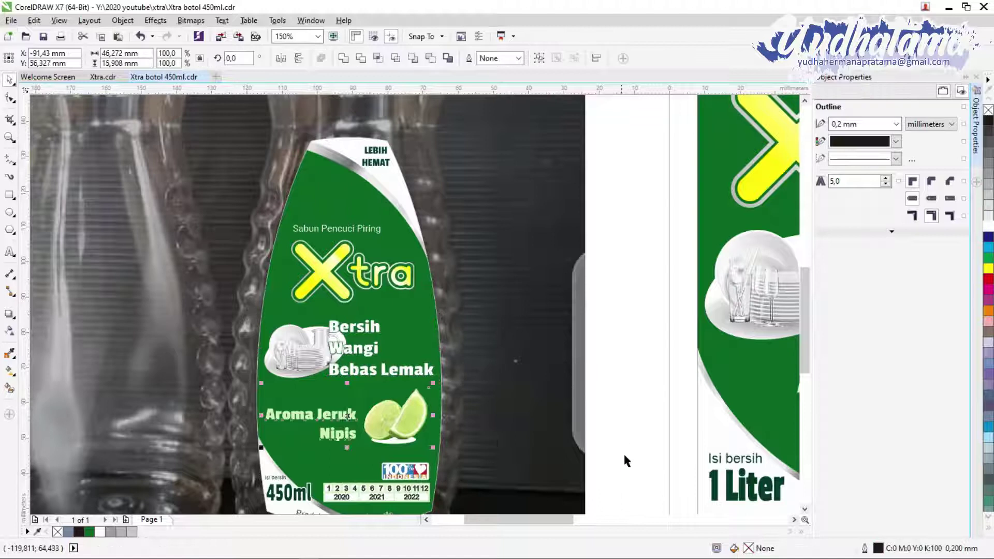
left_click(635, 433)
left_click_drag(438, 387, 258, 313)
key("ctrl+g")
- Nudge the dishes and benefits group slightly down and the lime group slightly up to tighten the gap between them
scroll(626, 389, "down", 2)
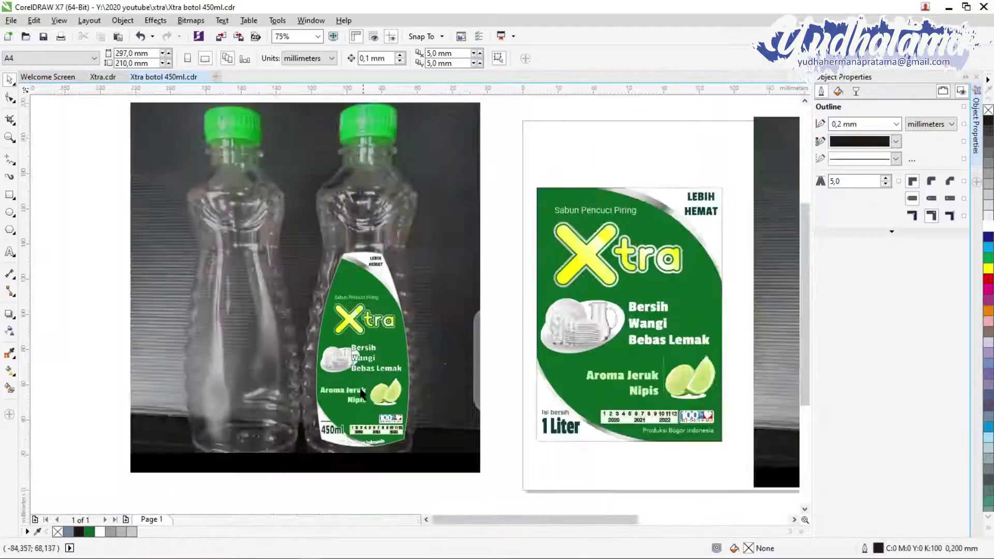
scroll(377, 361, "up", 2)
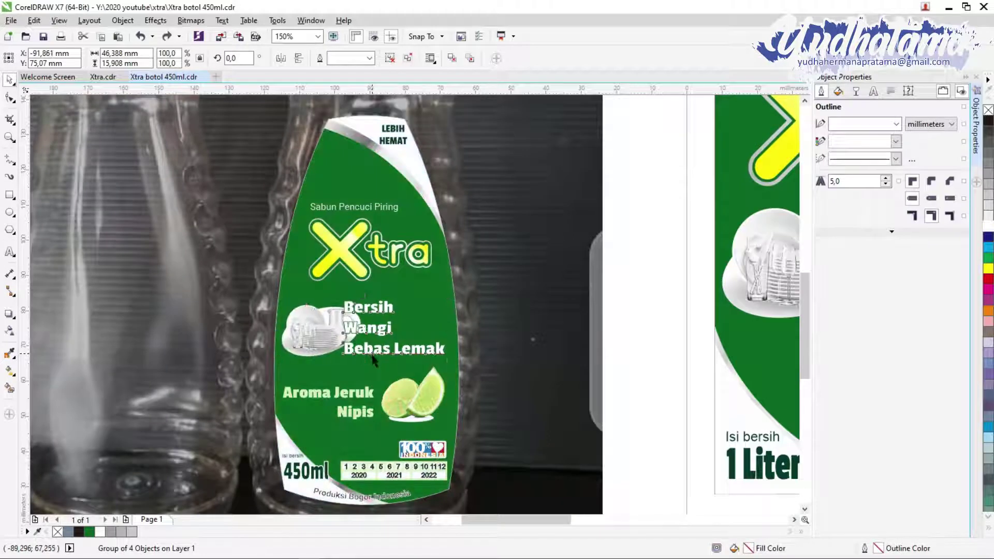
left_click(404, 402)
scroll(404, 402, "down", 1)
scroll(426, 396, "up", 1)
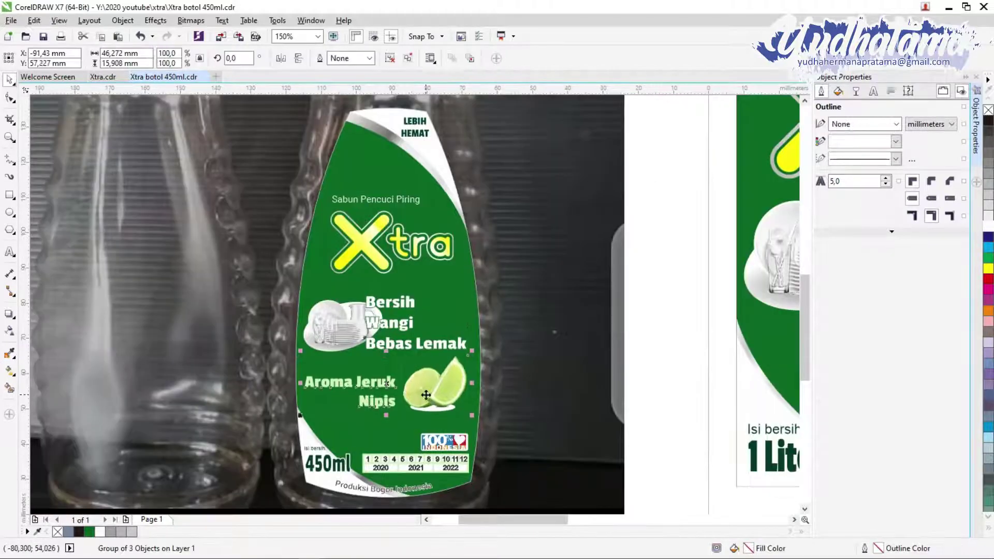
scroll(426, 395, "down", 1)
scroll(394, 290, "up", 1)
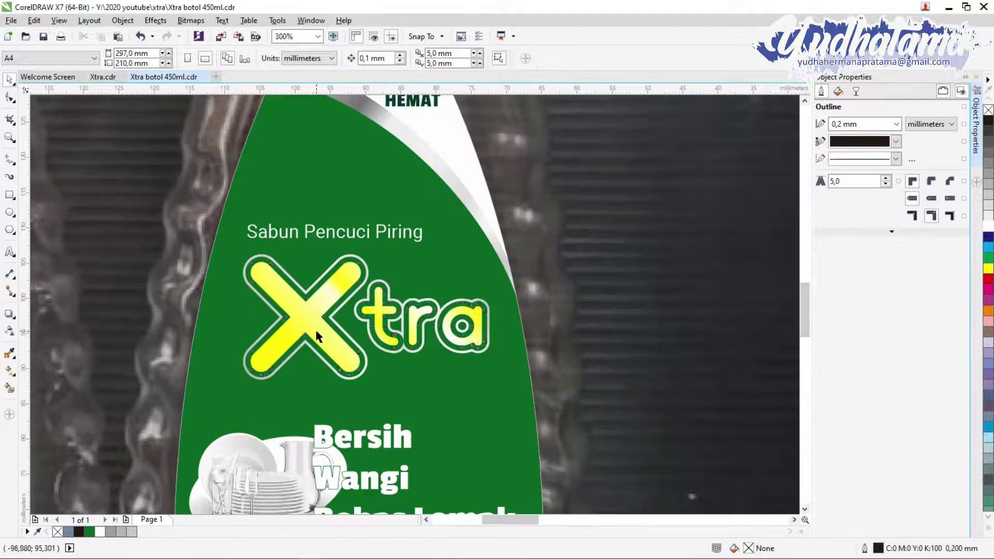
- Group the Xtra logo's pieces and enlarge the logo across most of the label's width
right_click(530, 336)
left_click(657, 282)
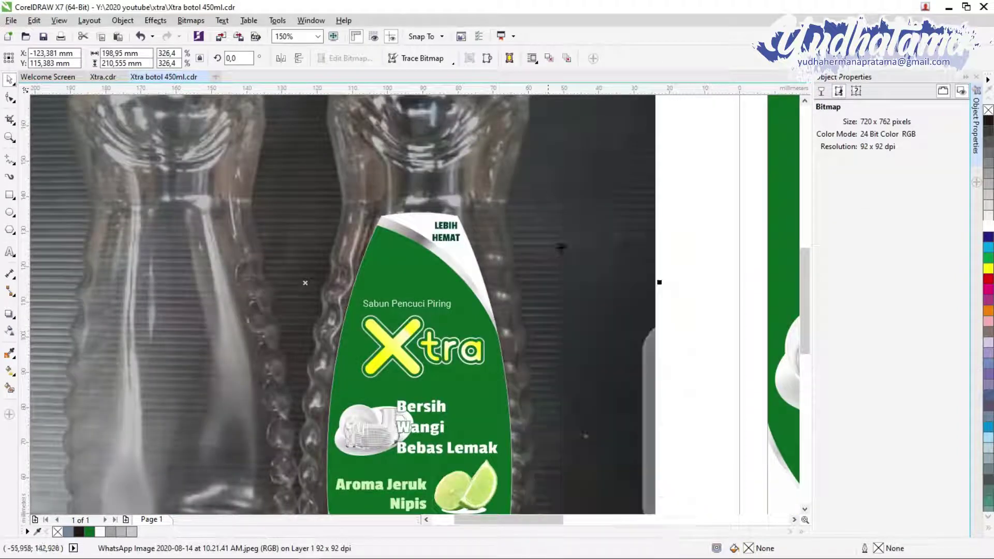
left_click(346, 316)
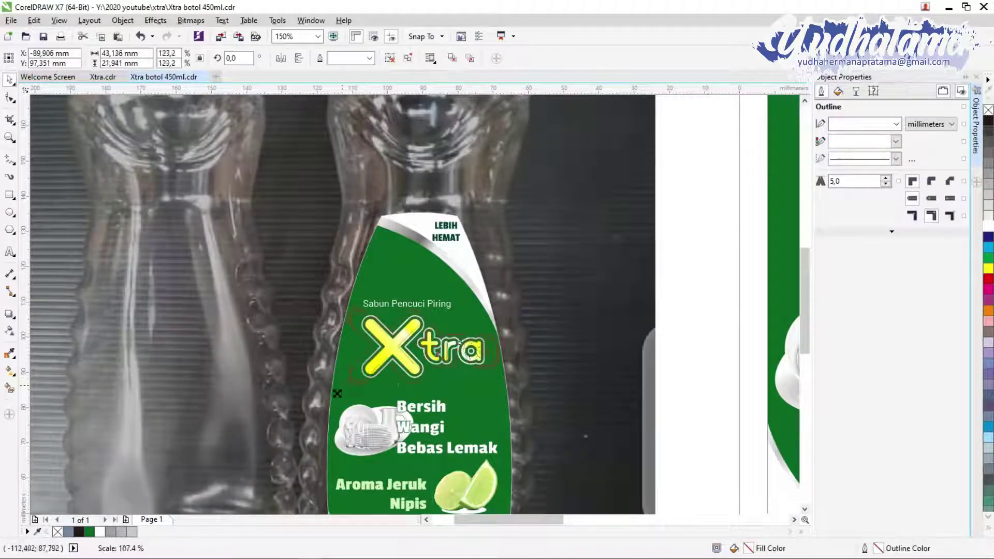
- Scale the Sabun Pencuci Piring tagline above the logo down to about 19.5 mm wide
left_click(409, 304)
scroll(409, 304, "up", 4)
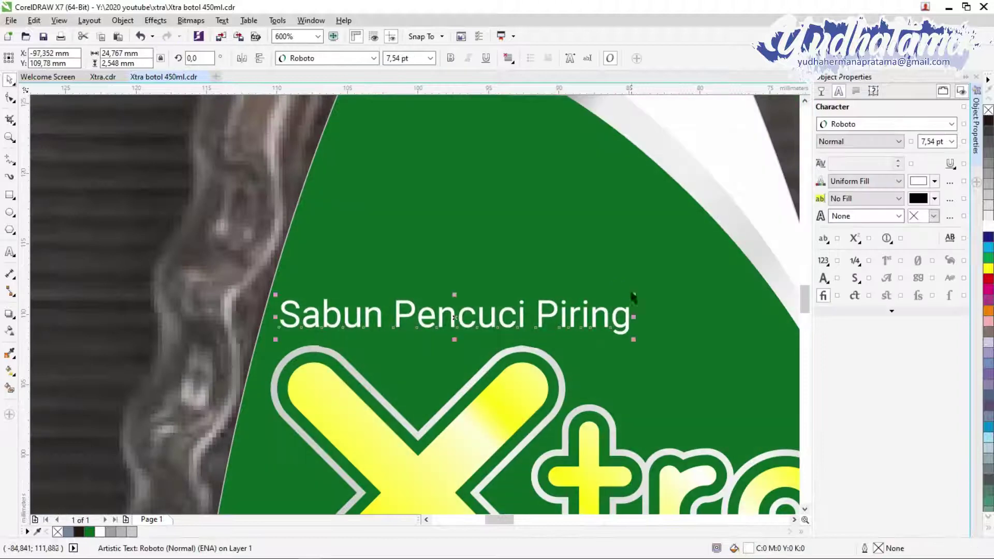
key("Escape")
scroll(588, 415, "down", 6)
scroll(589, 415, "up", 3)
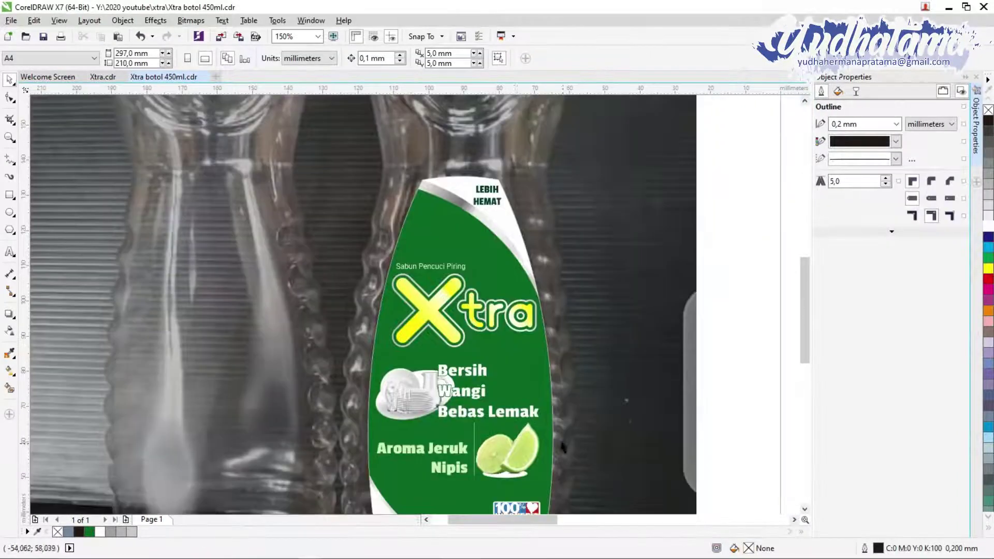
scroll(588, 416, "down", 3)
scroll(522, 358, "up", 4)
- Resize the Sabun Pencuci Piring tagline to about 24 mm wide and raise it slightly above the Xtra logo
left_click(497, 256)
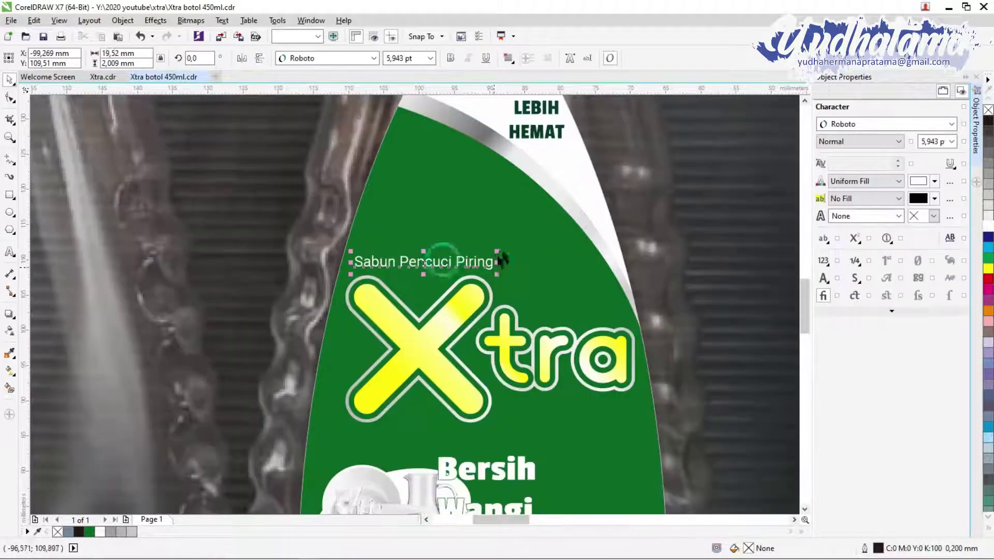
left_click_drag(592, 238, 568, 213)
scroll(568, 213, "down", 2)
scroll(568, 213, "up", 2)
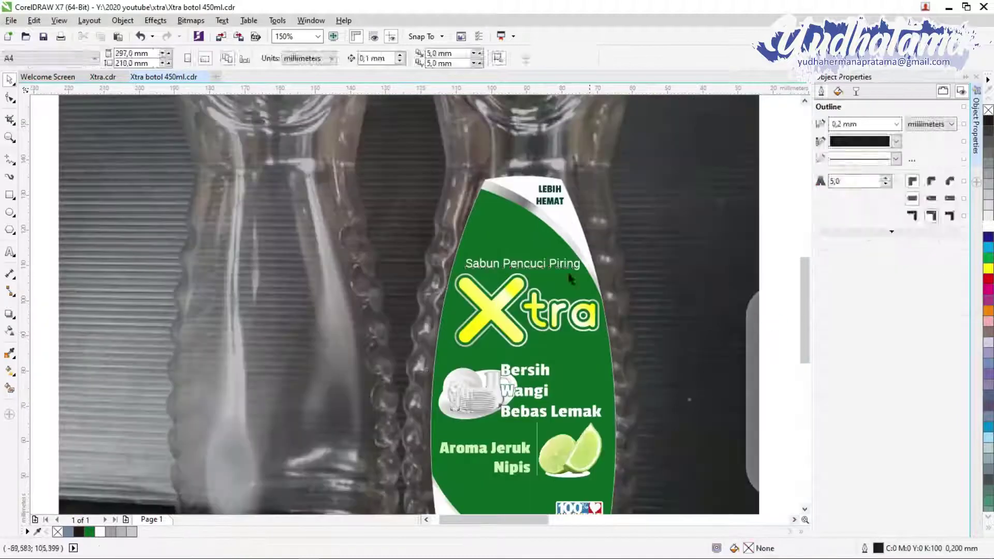
scroll(523, 269, "up", 1)
left_click_drag(523, 269, 523, 261)
scroll(658, 343, "down", 3)
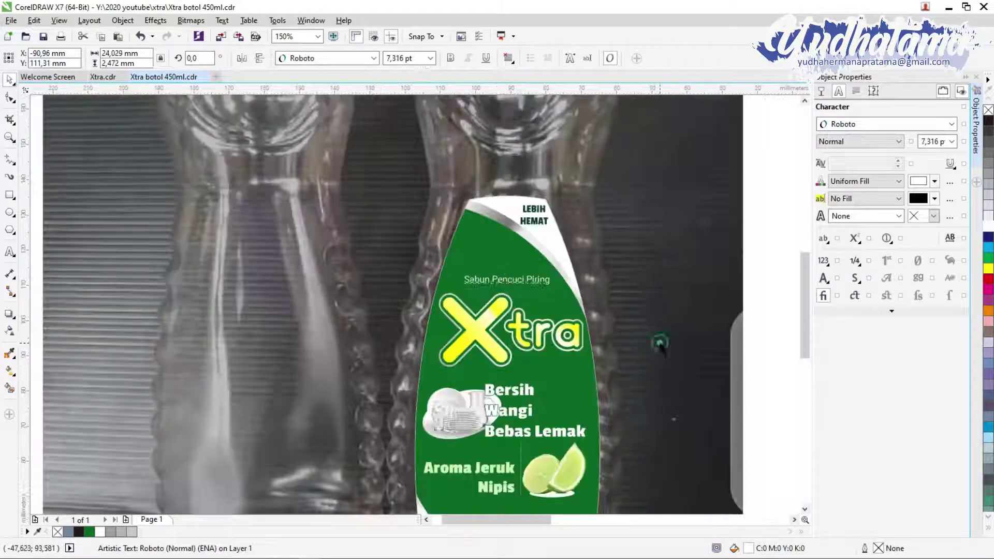
- Line the tagline up with the left edge of the Xtra logo and make its lettering heavier
left_click(655, 342)
scroll(467, 248, "up", 3)
left_click(467, 248)
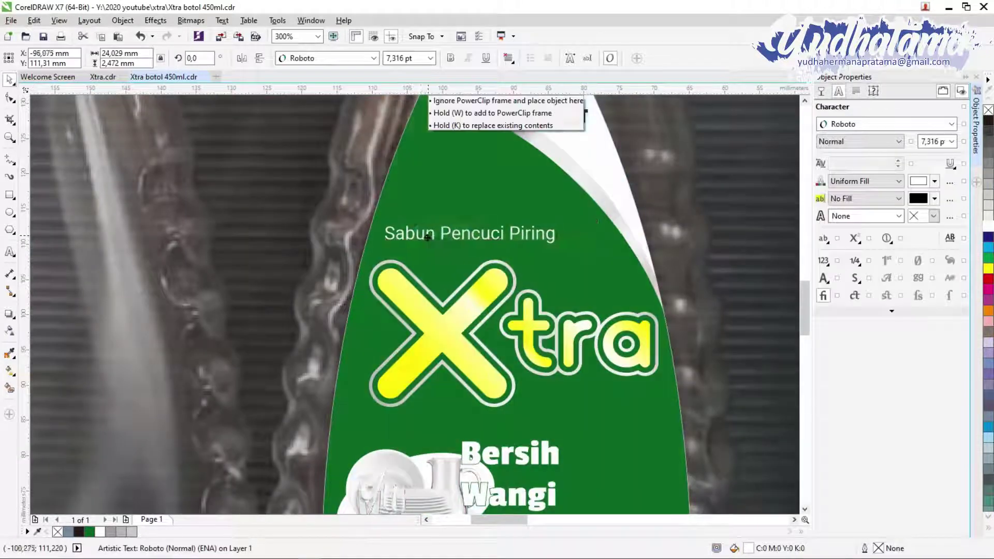
scroll(632, 321, "down", 2)
left_click(631, 321)
- Scale the Bersih Wangi Bebas Lemak slogan down slightly on the 450ml bottle label
scroll(526, 311, "up", 1)
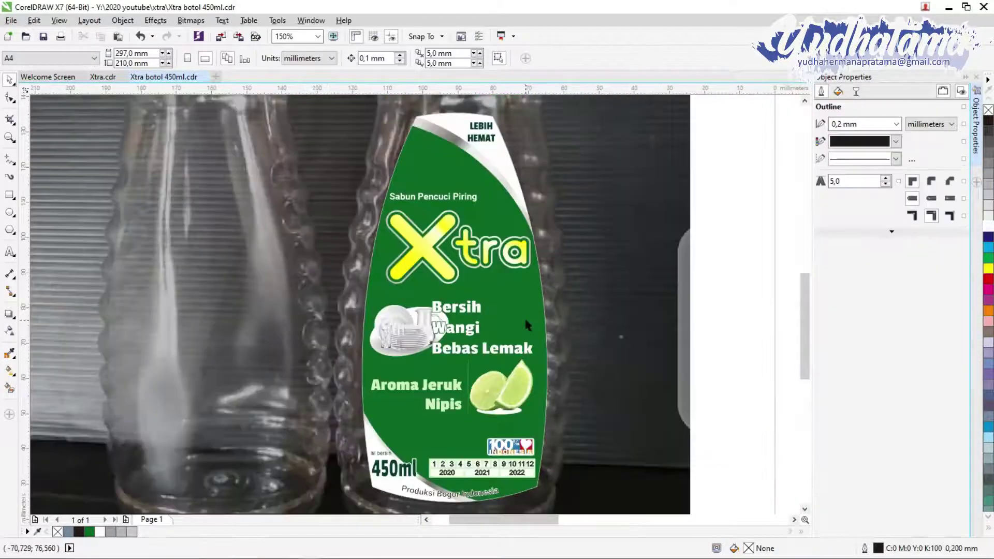
left_click_drag(317, 427, 315, 421)
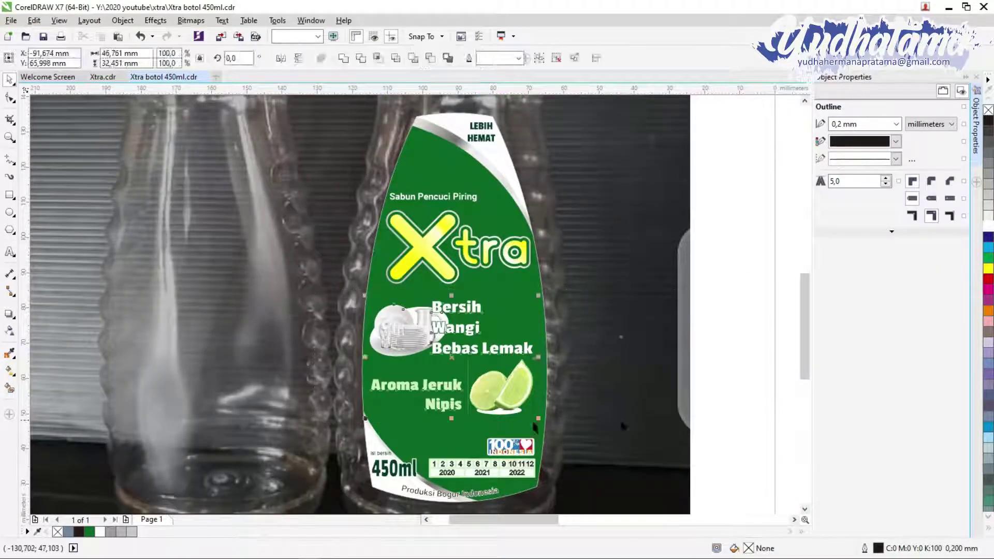
left_click(440, 394, "ctrl")
right_click(484, 348)
left_click(492, 348)
left_click_drag(358, 291, 544, 365)
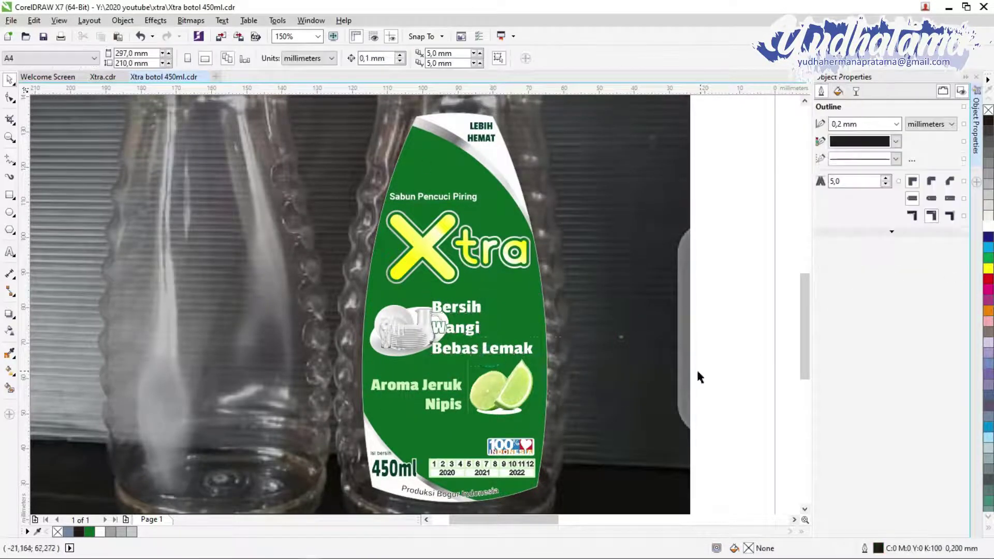
left_click(448, 329)
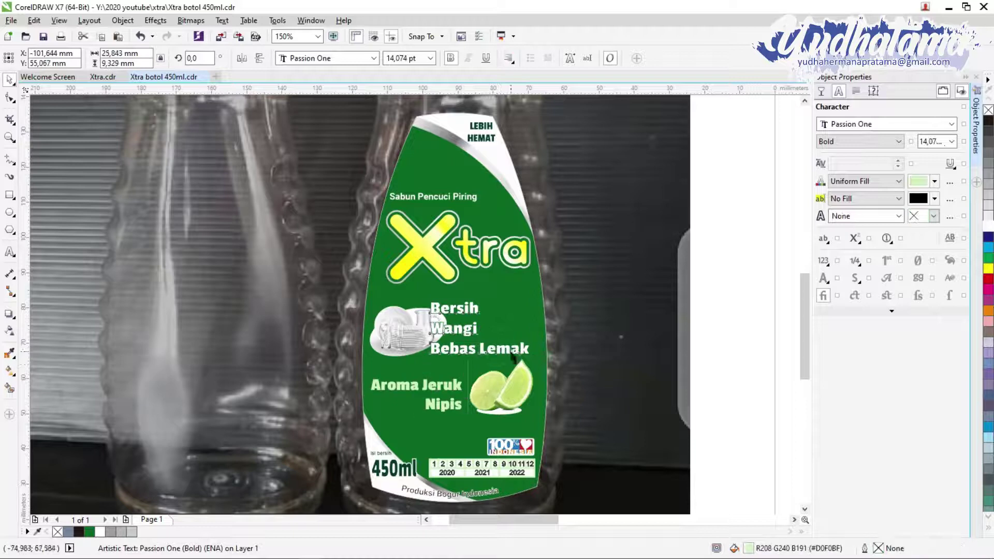
left_click_drag(352, 293, 583, 365)
left_click(440, 323)
left_click(444, 386)
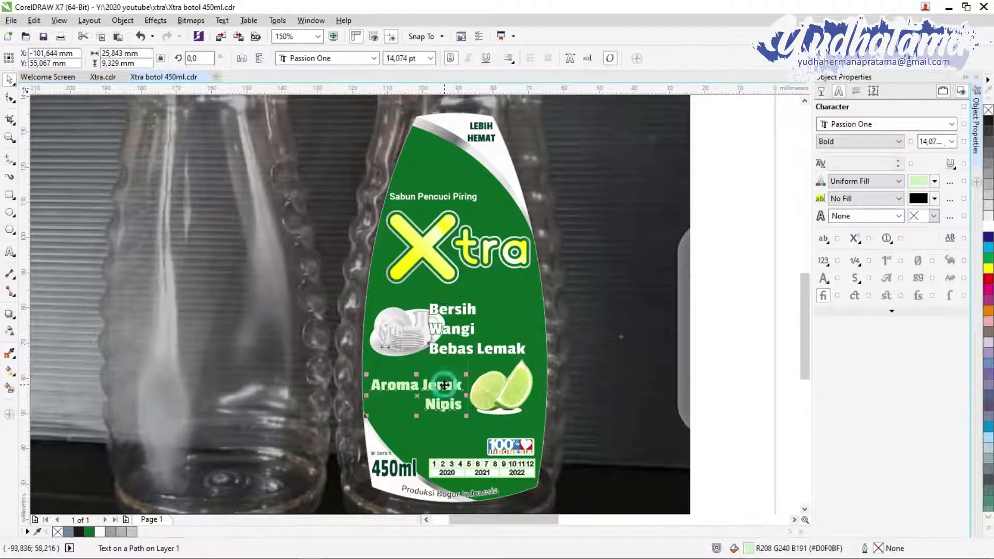
- Nudge the Aroma Jeruk Nipis text and the lime image slightly to the right on the bottle label
left_click_drag(605, 417, 340, 354)
key("Right")
key("Right")
key("Right")
key("Right")
key("Right")
key("Right")
key("Right")
key("Right")
key("Right")
key("Right")
key("Right")
key("Right")
key("Right")
key("Right")
left_click(574, 404)
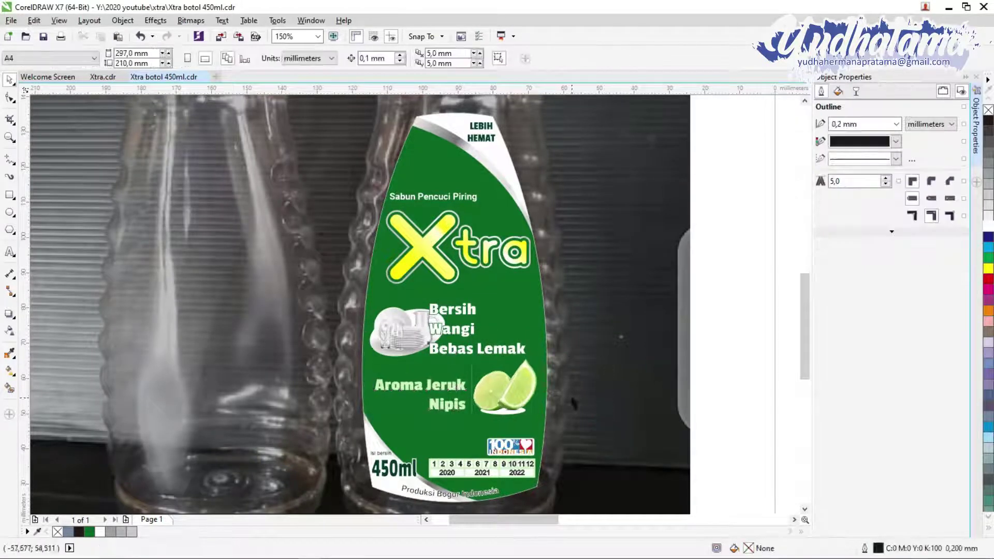
- Move the Bersih Wangi Bebas Lemak slogan to the right so it clears the dish image
left_click_drag(493, 357, 508, 353)
key("Escape")
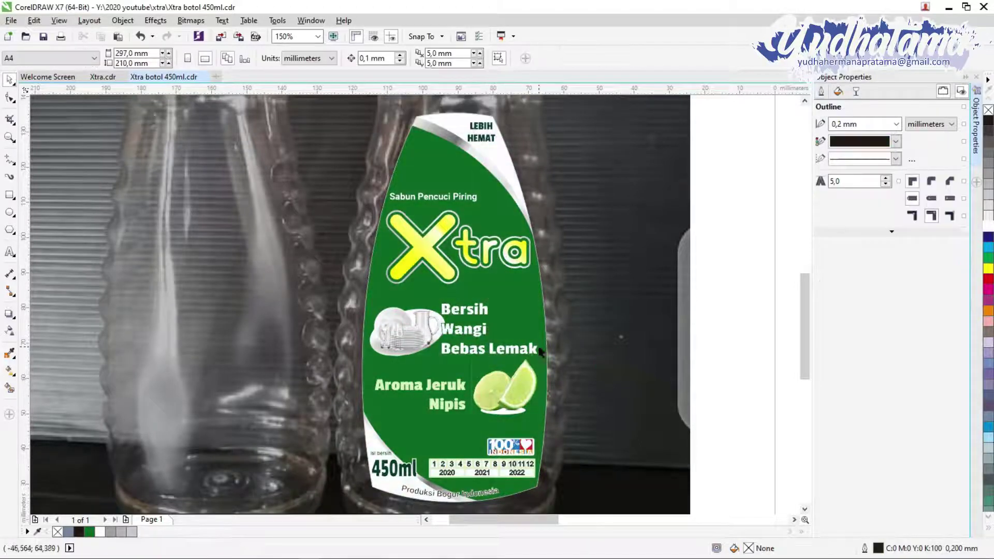
scroll(536, 366, "down", 3)
scroll(628, 339, "down", 2)
scroll(613, 363, "up", 1)
scroll(613, 365, "up", 2)
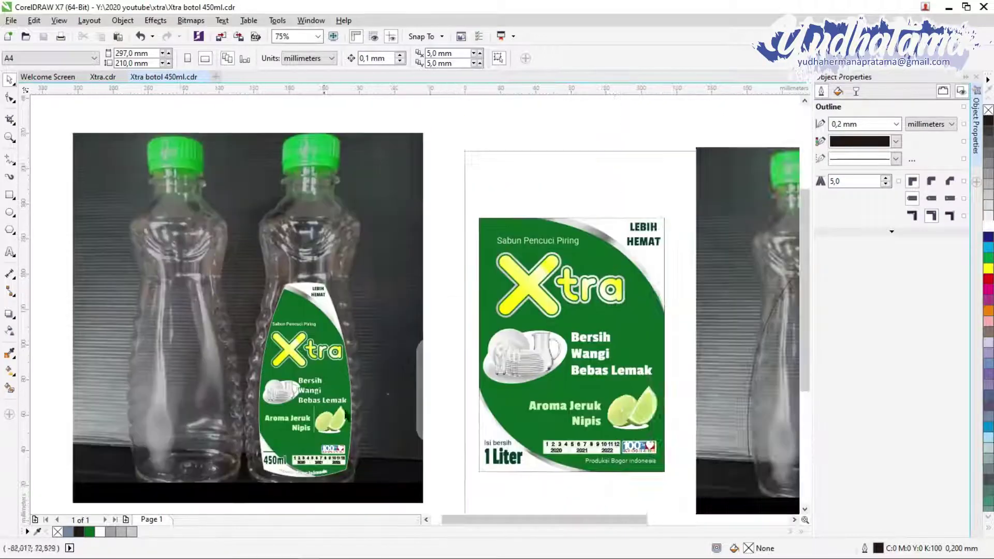
- Add a small "Standing pouch" caption above the 1 Liter label, lined up with its left edge
key("F8")
left_click(487, 194)
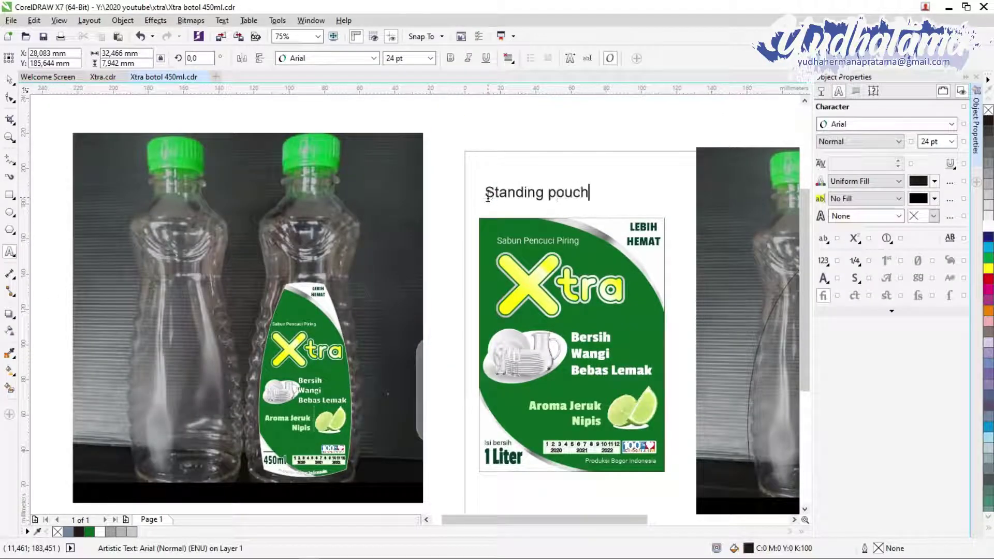
left_click(456, 179)
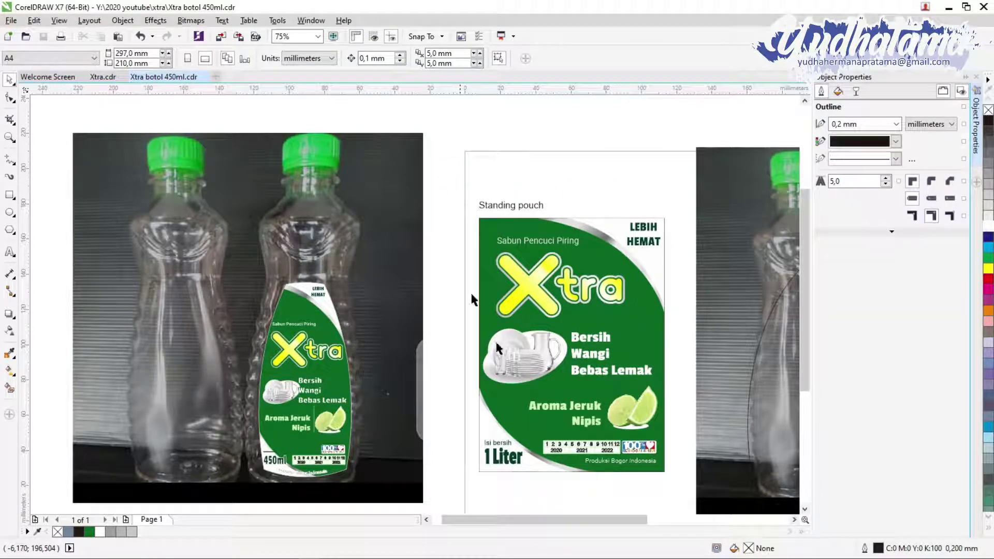
- Open Xtra_final.cdr and copy the finished 450ml label from Xtra botol 450ml.cdr into it
left_click(11, 20)
mouse_move(103, 75)
left_click(330, 103)
left_click_drag(155, 188, 333, 439)
key("ctrl+x")
left_click(158, 77)
left_click_drag(226, 432, 442, 278)
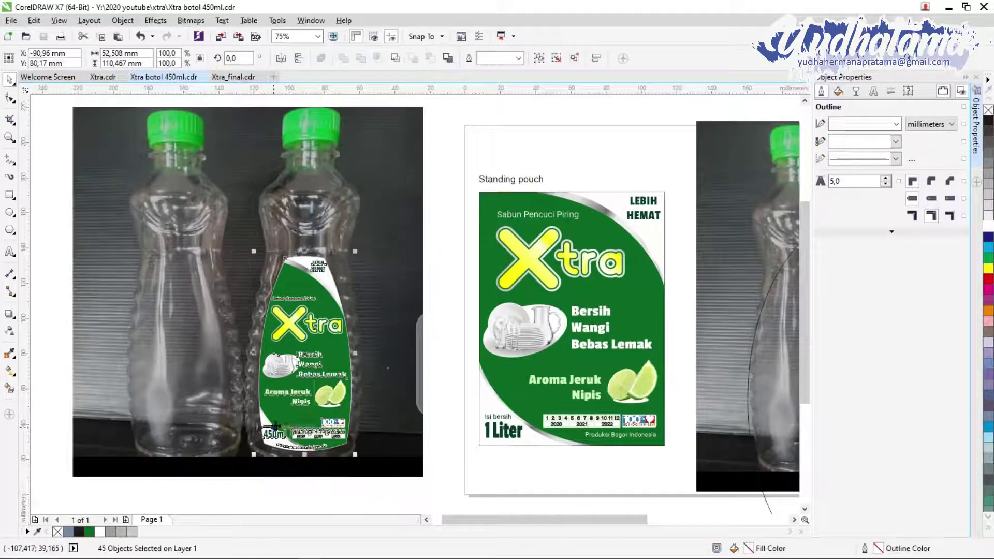
key("ctrl+c")
left_click(233, 77)
key("ctrl+v")
- Group the 500ml label's objects and scale the pasted bottle label to the same 144 mm height
left_click_drag(66, 304, 257, 287)
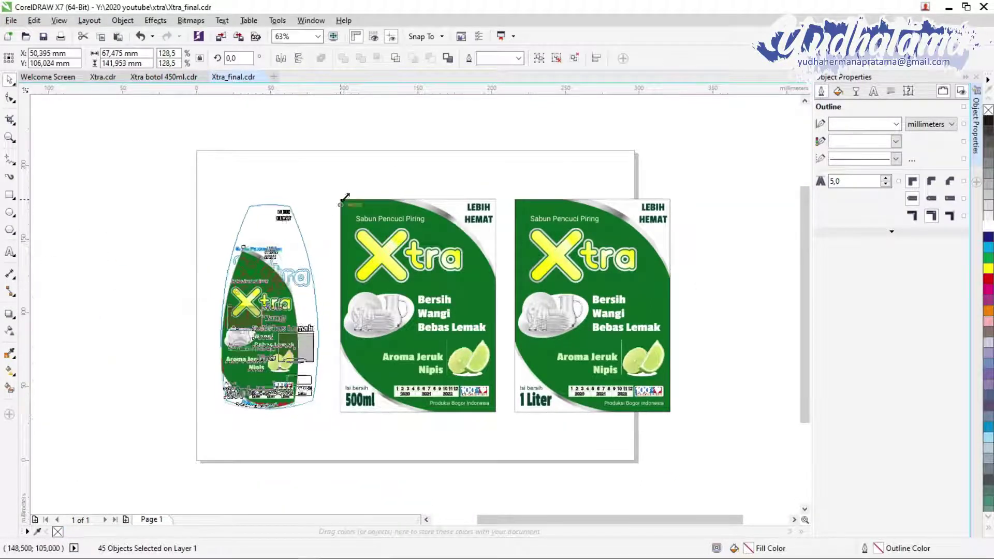
left_click(201, 189)
left_click_drag(333, 179, 503, 409)
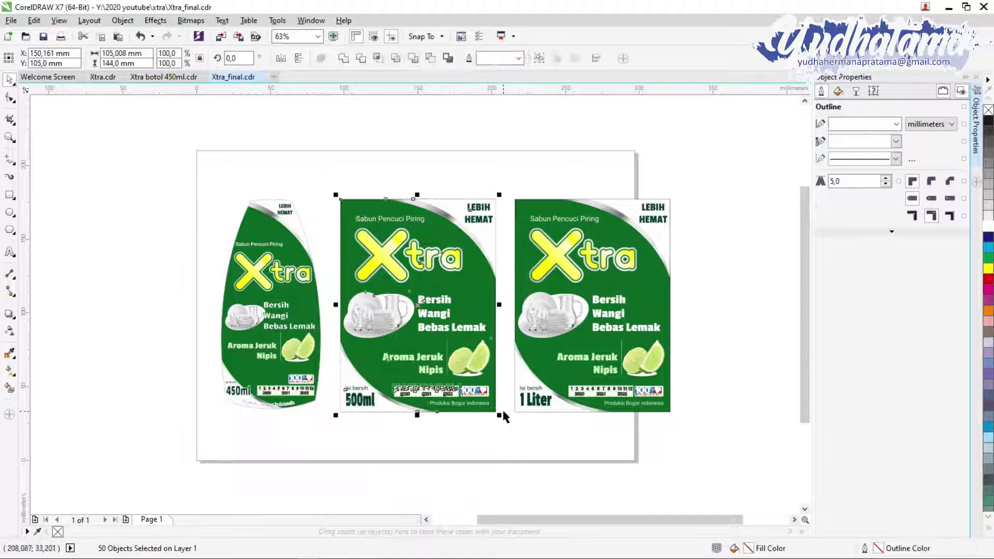
key("ctrl+g")
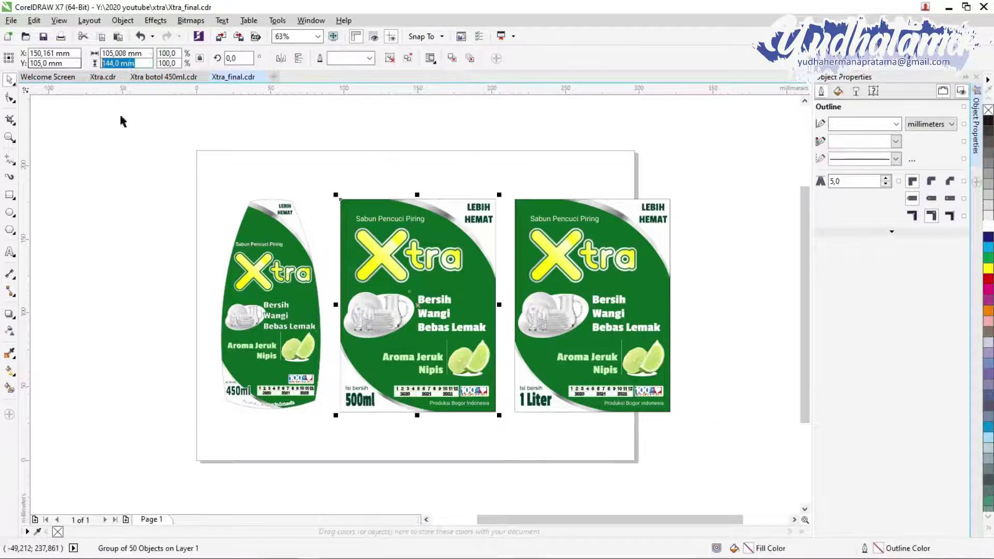
type("144")
key("Return")
- Center the row of three labels on the page
left_click_drag(138, 182, 679, 427)
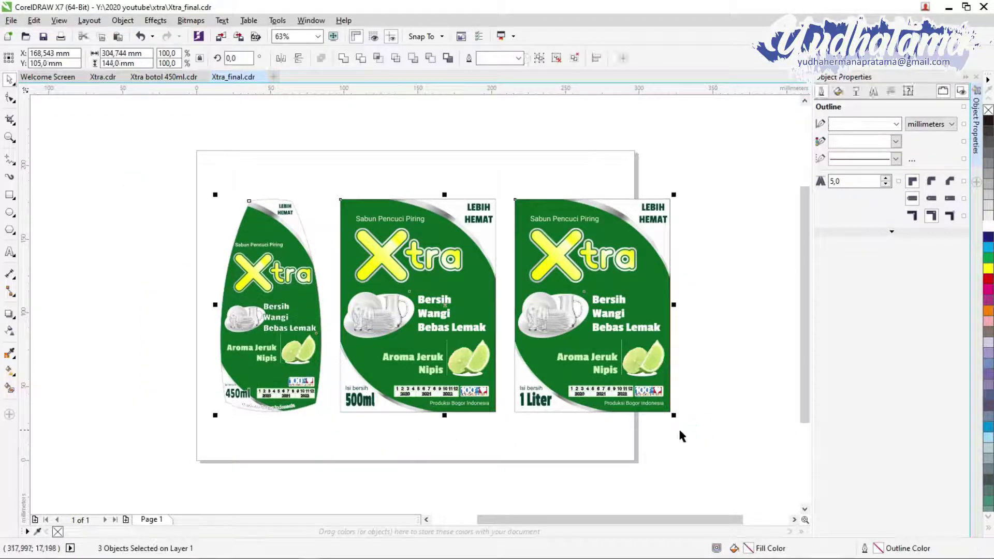
key("p")
left_click(704, 324)
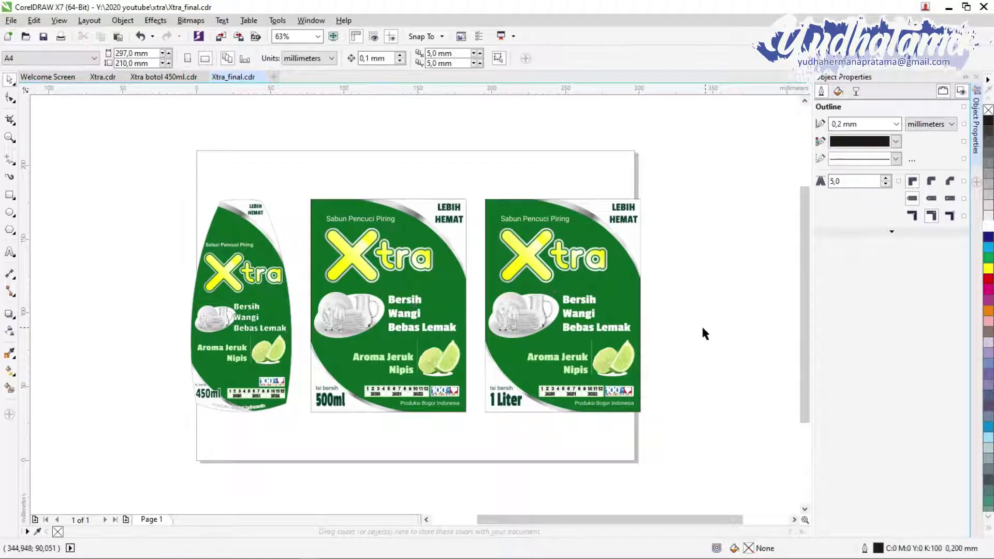
- Set the page width to 340 mm so all three labels fit on it
key("F3")
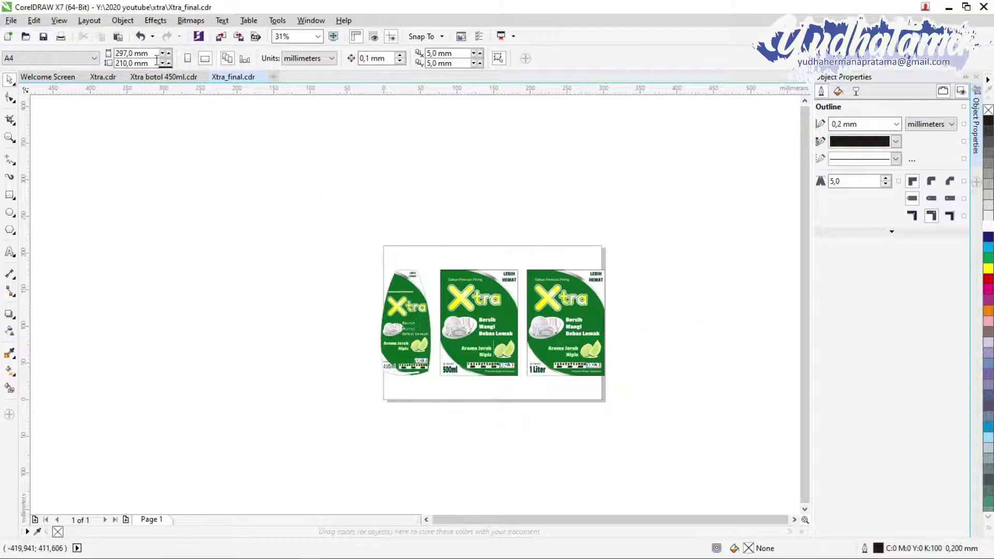
type("34")
key("Return")
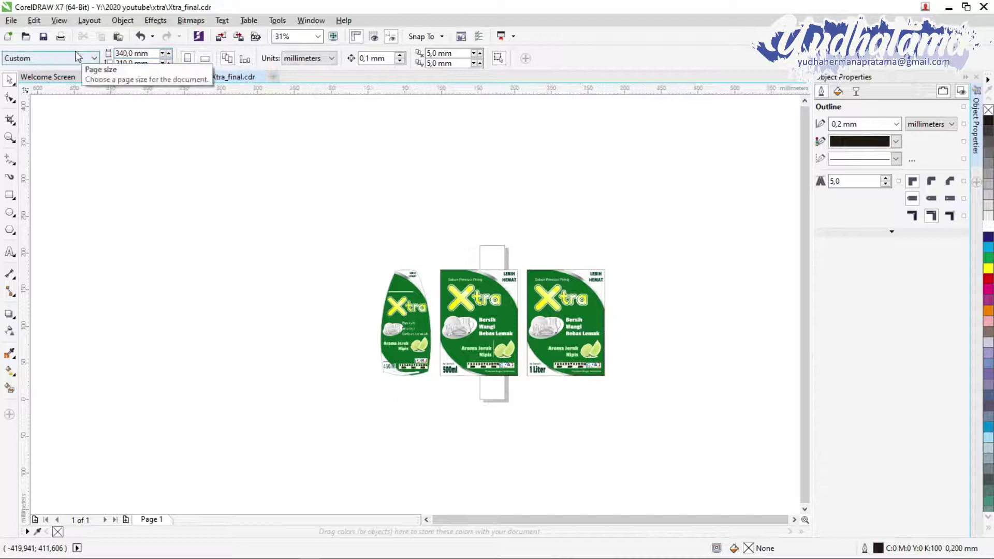
key("Return")
- Add a "Standing Pouch" caption above the 500ml label in Arial and reduce it to about 16.4 pt
key("z")
left_click_drag(633, 410, 632, 409)
key("F8")
left_click(311, 151)
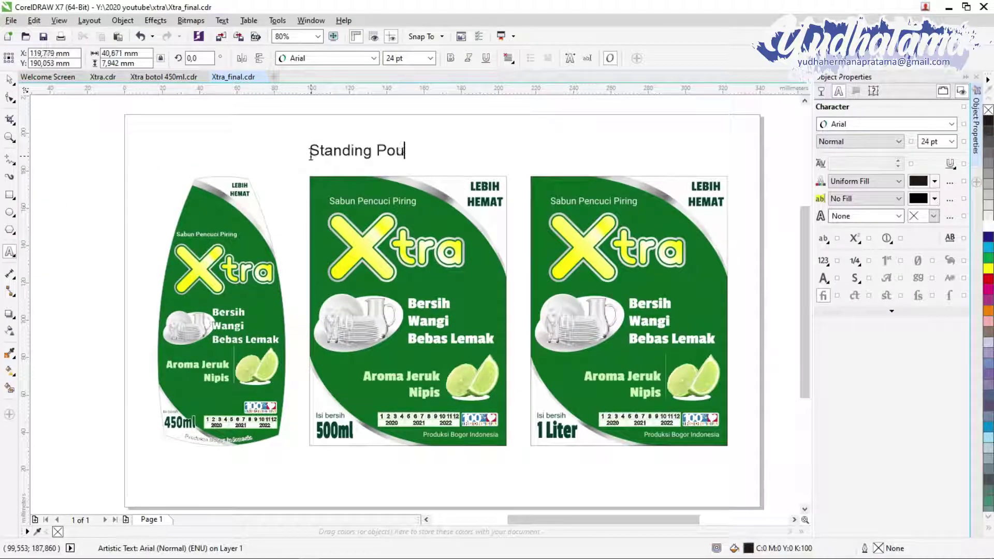
type("Standing Pouch")
key("ctrl+space")
left_click_drag(424, 140, 355, 160)
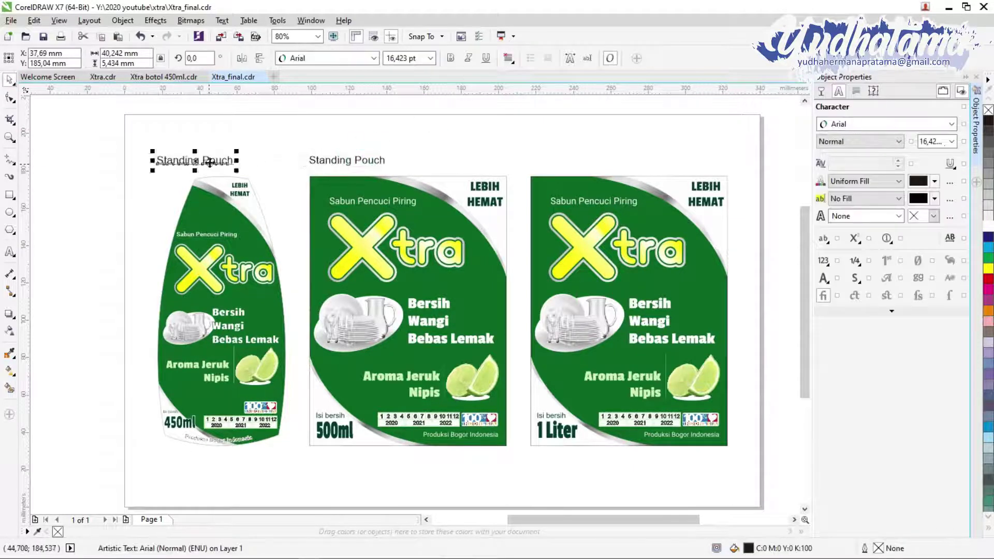
- Place a copy of the caption above the bottle label reading "Botol" and raise both captions slightly
left_click(78, 178)
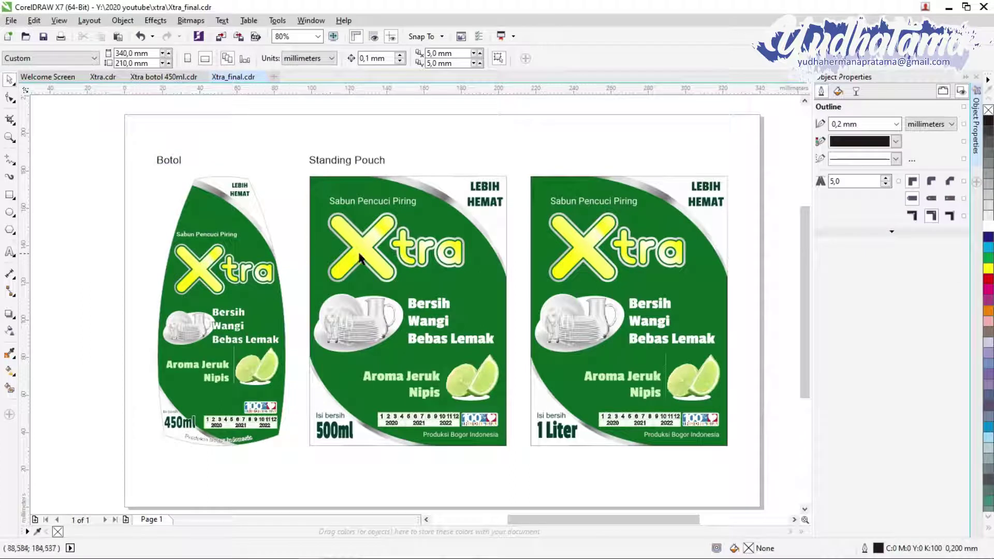
left_click_drag(124, 129, 454, 184)
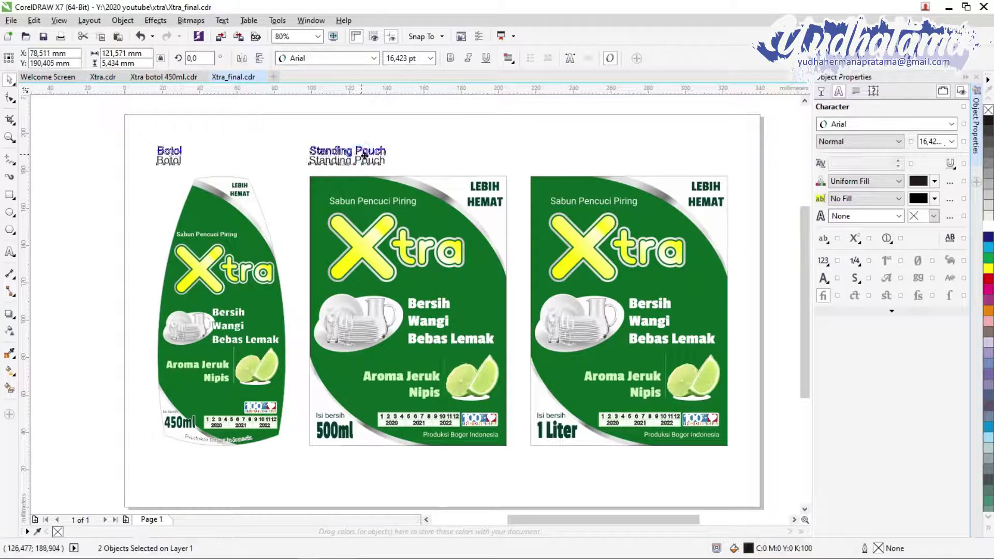
left_click_drag(364, 155, 365, 155)
- Draw a thin rectangle about 223.5 mm wide and 1.2 mm high under the Standing Pouch caption, spanning both pouch labels
key("F6")
mouse_move(304, 149)
left_mouse_down()
mouse_move(312, 158)
mouse_move(731, 168)
left_mouse_up()
scroll(518, 156, "up", 3)
left_click_drag(518, 150, 518, 163)
scroll(518, 164, "down", 3)
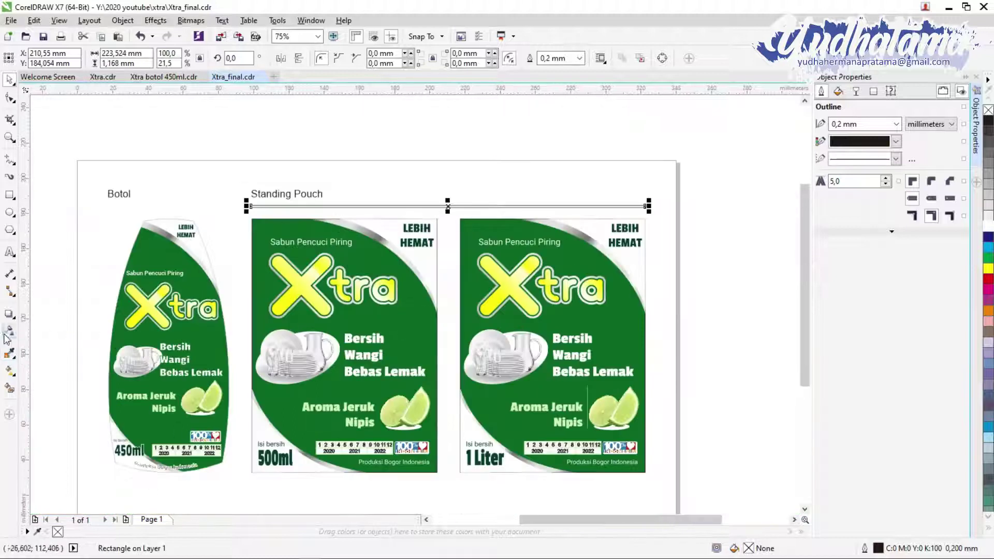
- Fill the thin bar with the label's dark green and remove its outline
left_click(402, 206)
scroll(402, 259, "up", 4)
scroll(402, 363, "down", 2)
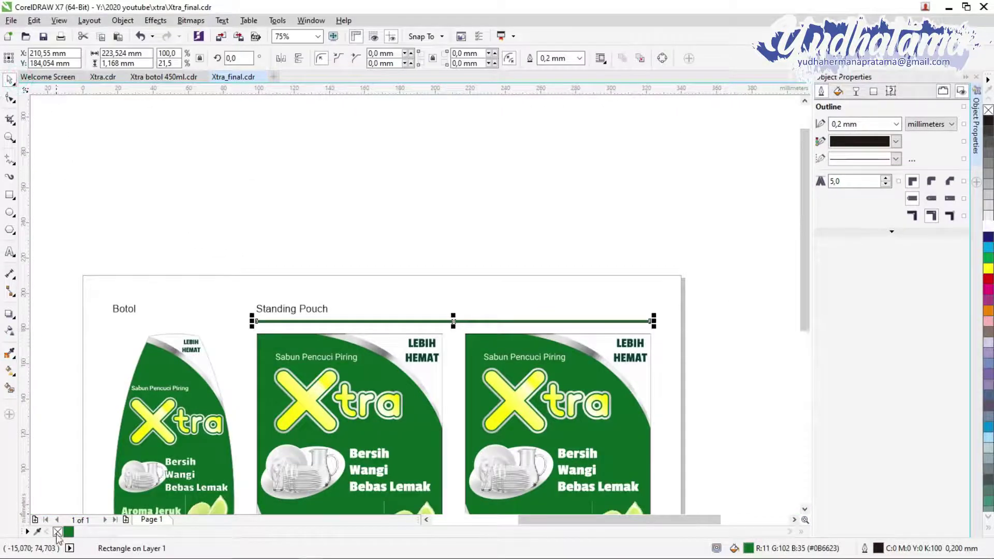
right_click(57, 531)
- Duplicate the green bar under the Botol caption and shorten it to the bottle label's width
scroll(518, 363, "down", 4)
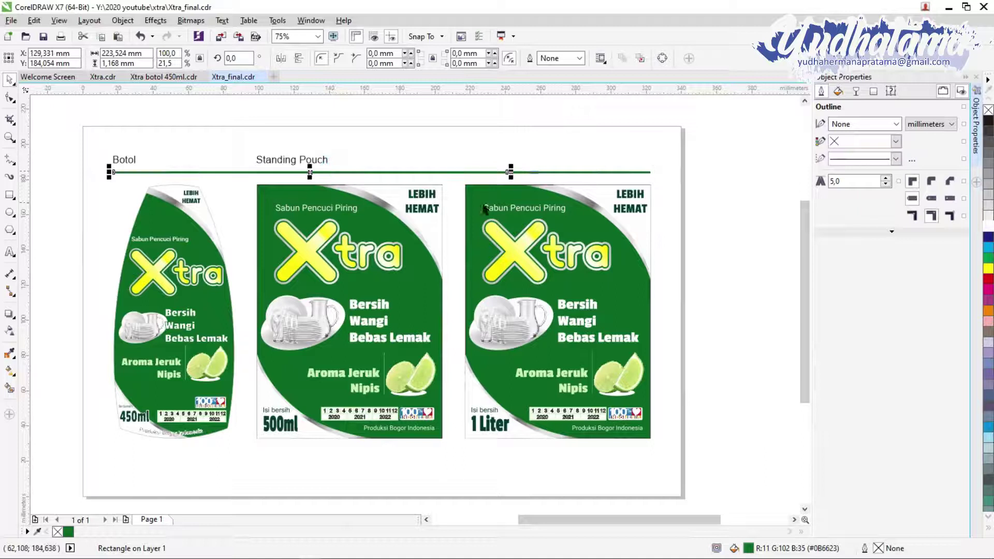
left_click_drag(243, 172, 141, 172)
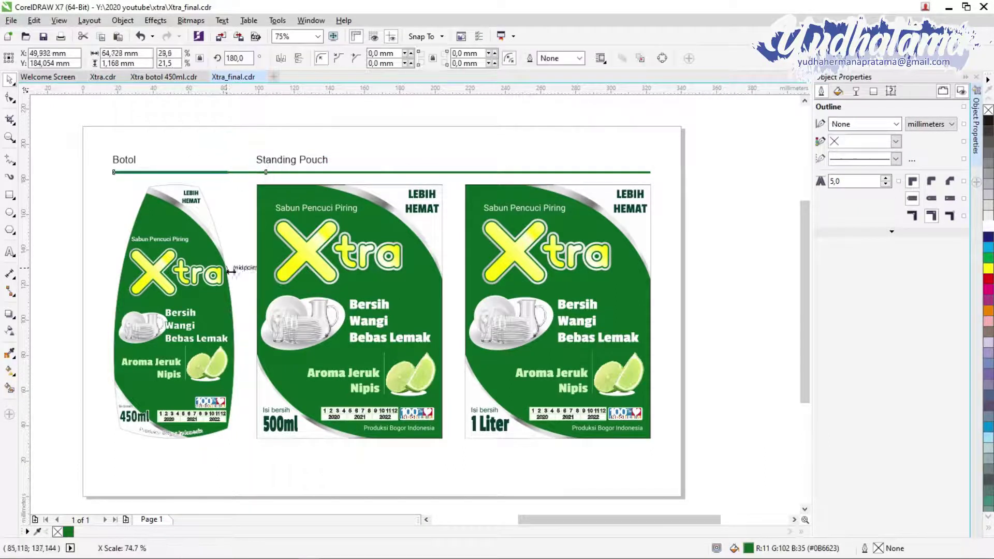
left_click_drag(240, 309, 240, 305)
left_click(235, 154)
- Move the captions and green bars below the labels, raise the whole layout, and lower the captions and bars slightly
left_click_drag(650, 172, 666, 461)
left_click_drag(91, 183, 91, 184)
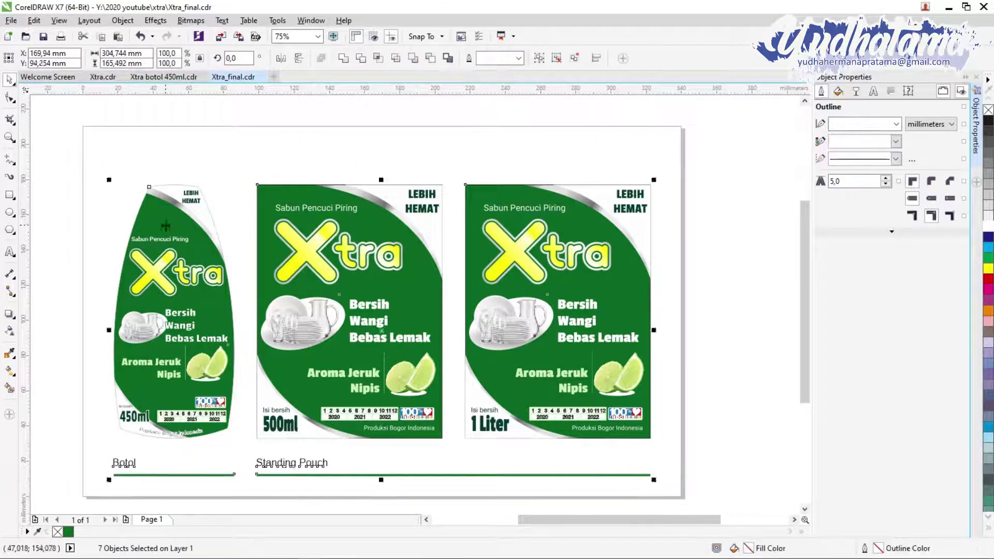
left_click_drag(162, 225, 162, 206)
left_click(284, 443)
left_click(117, 437)
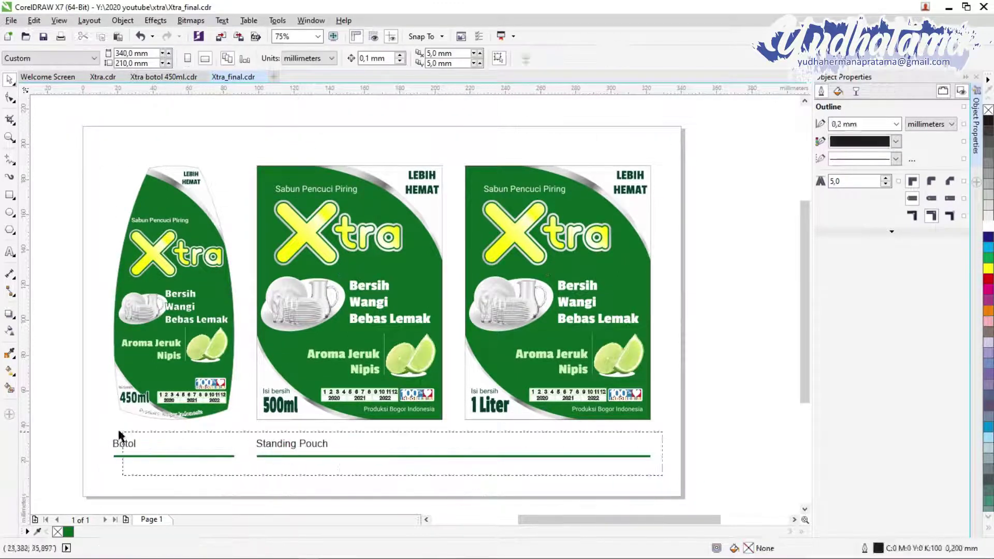
left_click_drag(293, 441, 295, 449)
- Group the labels, captions and bars, center them vertically on the page, and ungroup them again
left_click_drag(673, 480, 111, 314)
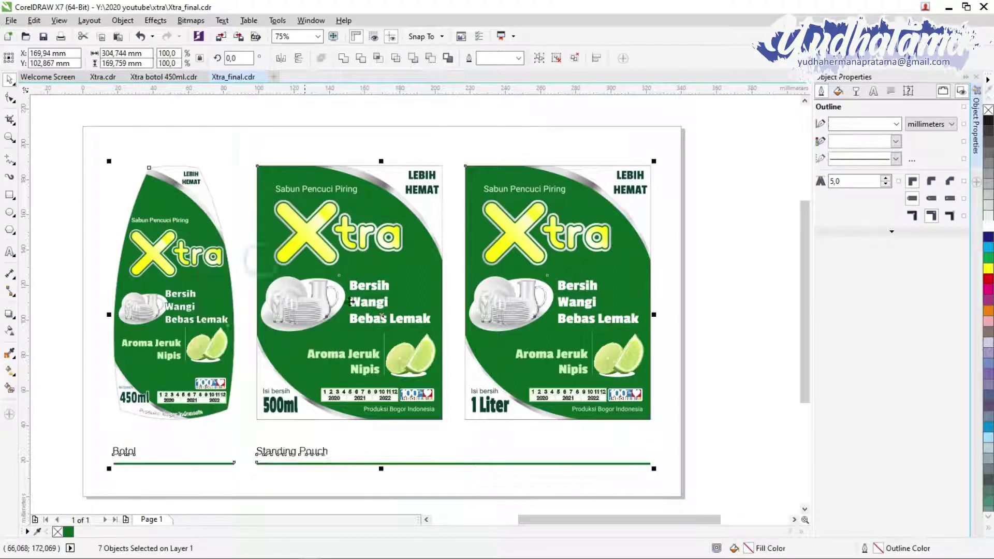
key("shift+Up")
key("ctrl+g")
key("z")
left_click_drag(75, 119, 662, 519)
key("space")
left_click(233, 166)
key("ctrl+u")
left_click(199, 176)
right_click(199, 176)
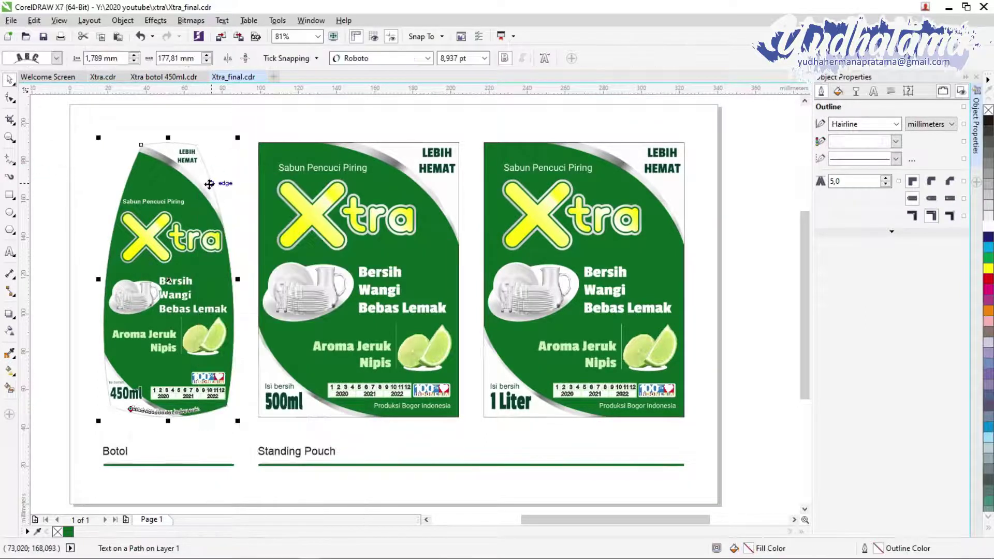
left_click(41, 217)
key("ctrl+z")
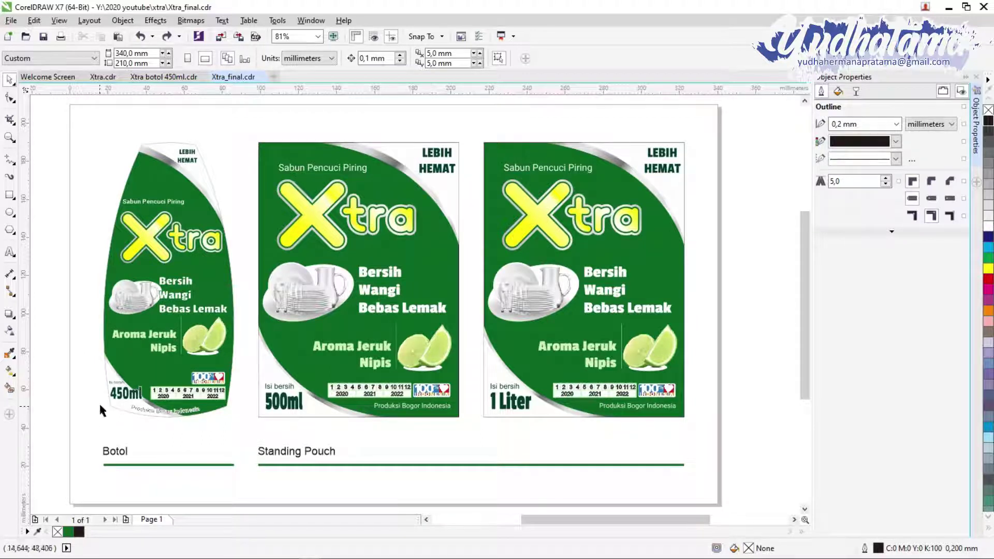
- Select the bottle label's background curve and recolor its hairline outline in a gray shade
scroll(178, 406, "up", 5)
right_click(180, 401)
left_click(321, 389)
key("shift+F4")
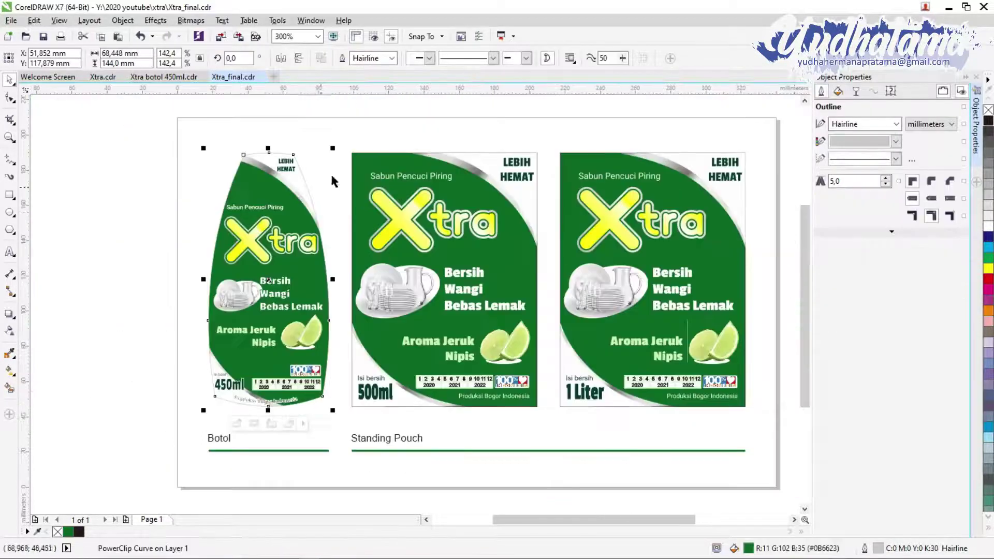
key("z")
left_click_drag(168, 116, 782, 495)
key("space")
left_click(151, 171)
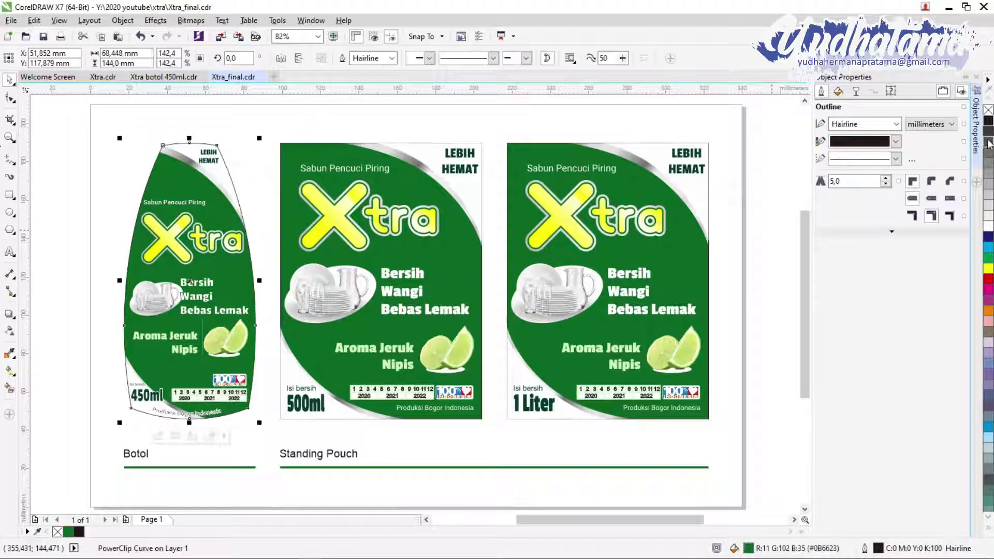
- Select the 500ml label's background frame and recolor its outline in gray
left_click(451, 158)
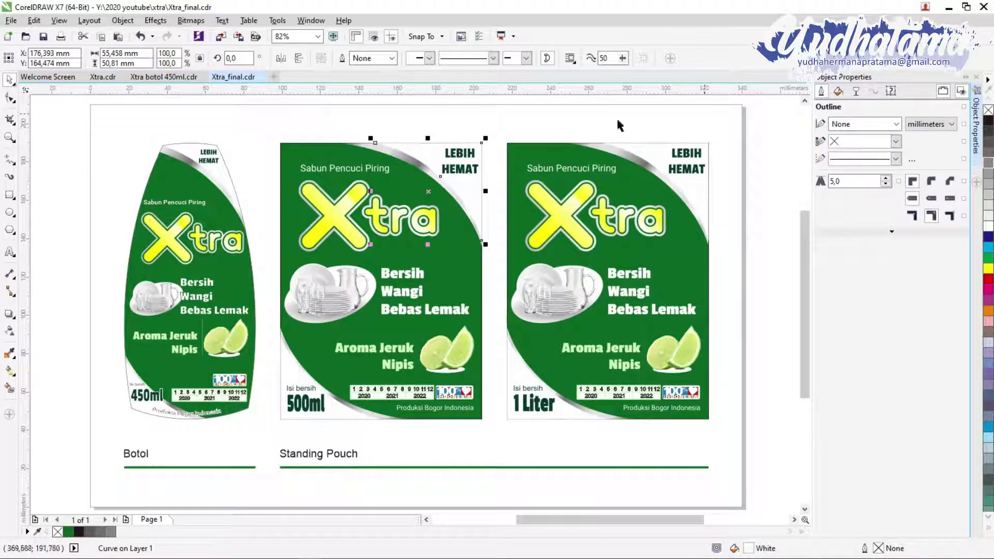
key("Tab")
right_click(989, 176)
left_click(347, 116)
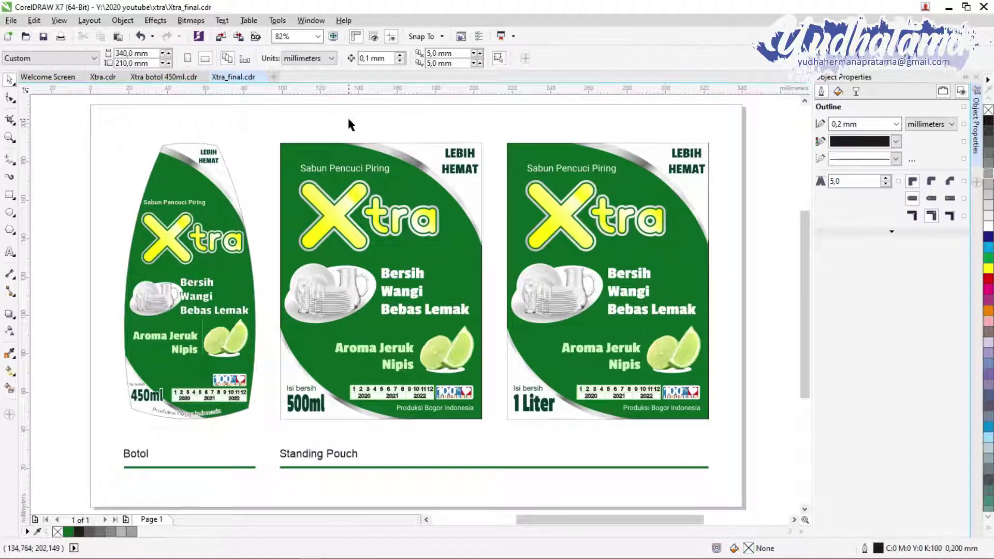
left_click_drag(614, 524, 623, 524)
scroll(776, 348, "up", 1)
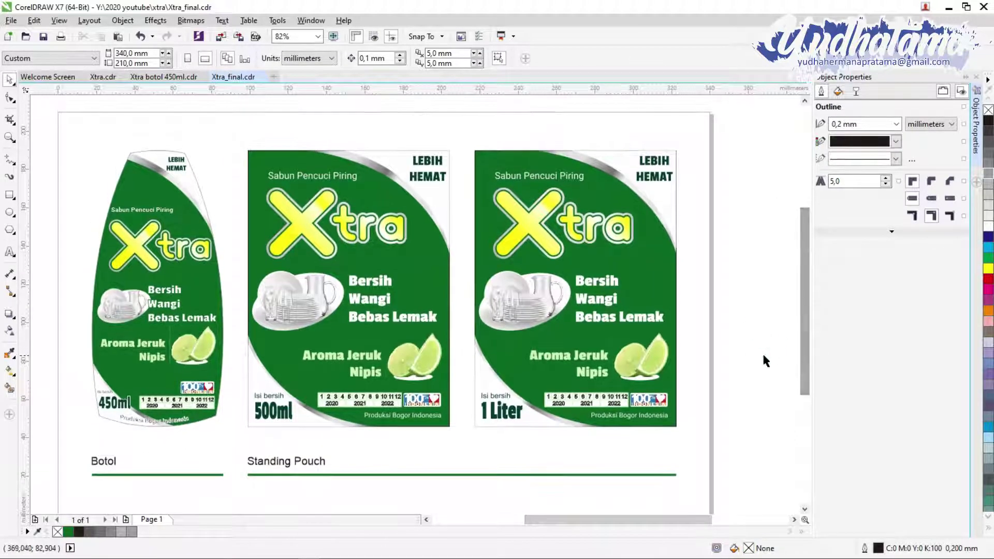